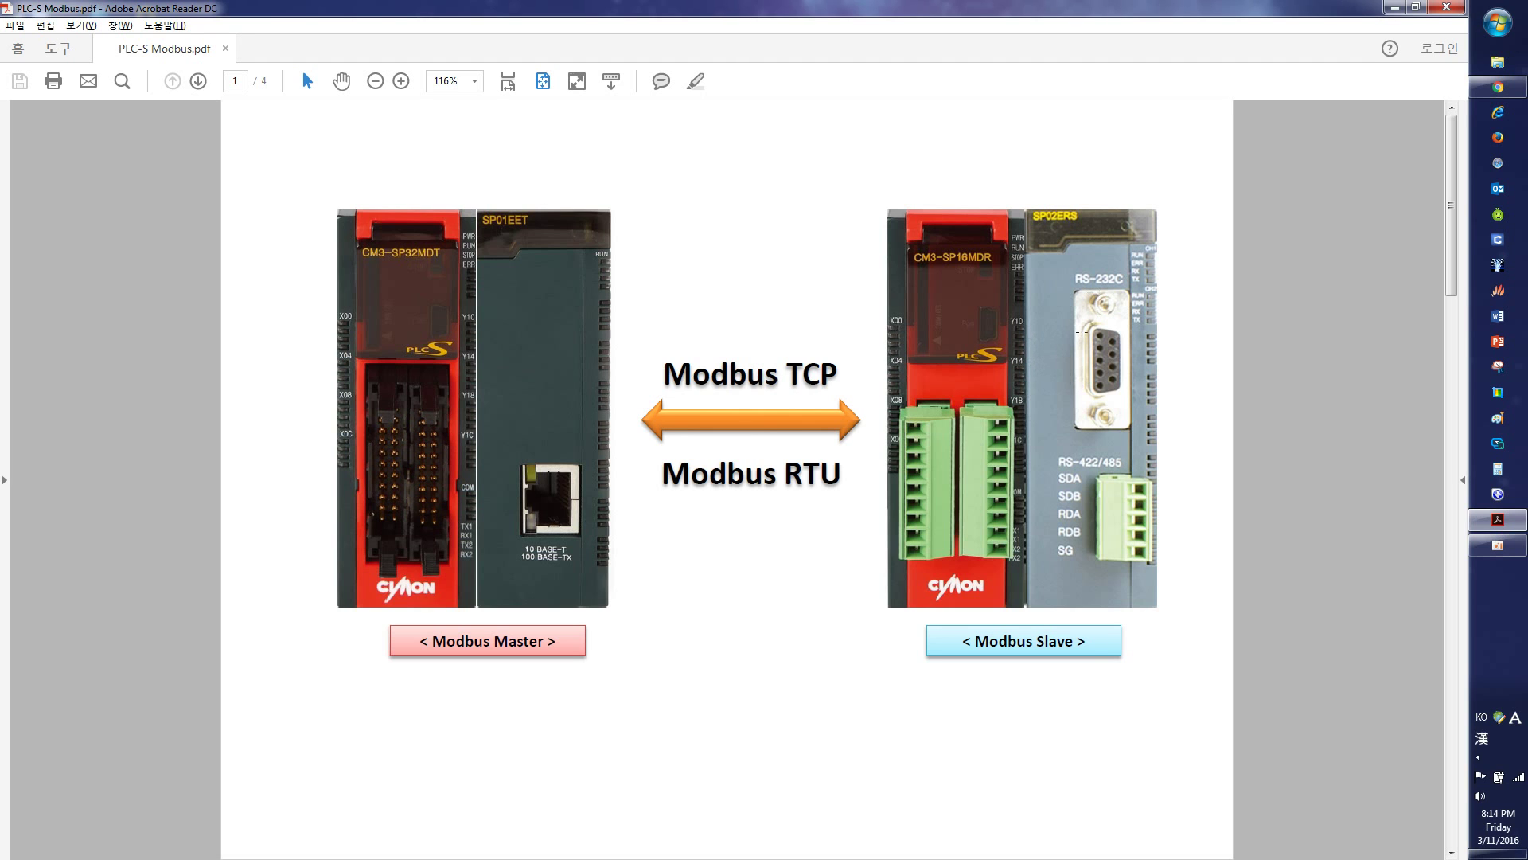
# Launch CICON, dismiss Update News, and confirm version 6.10 (2016.02.22) in Help > About
pyautogui.click(1499, 241)
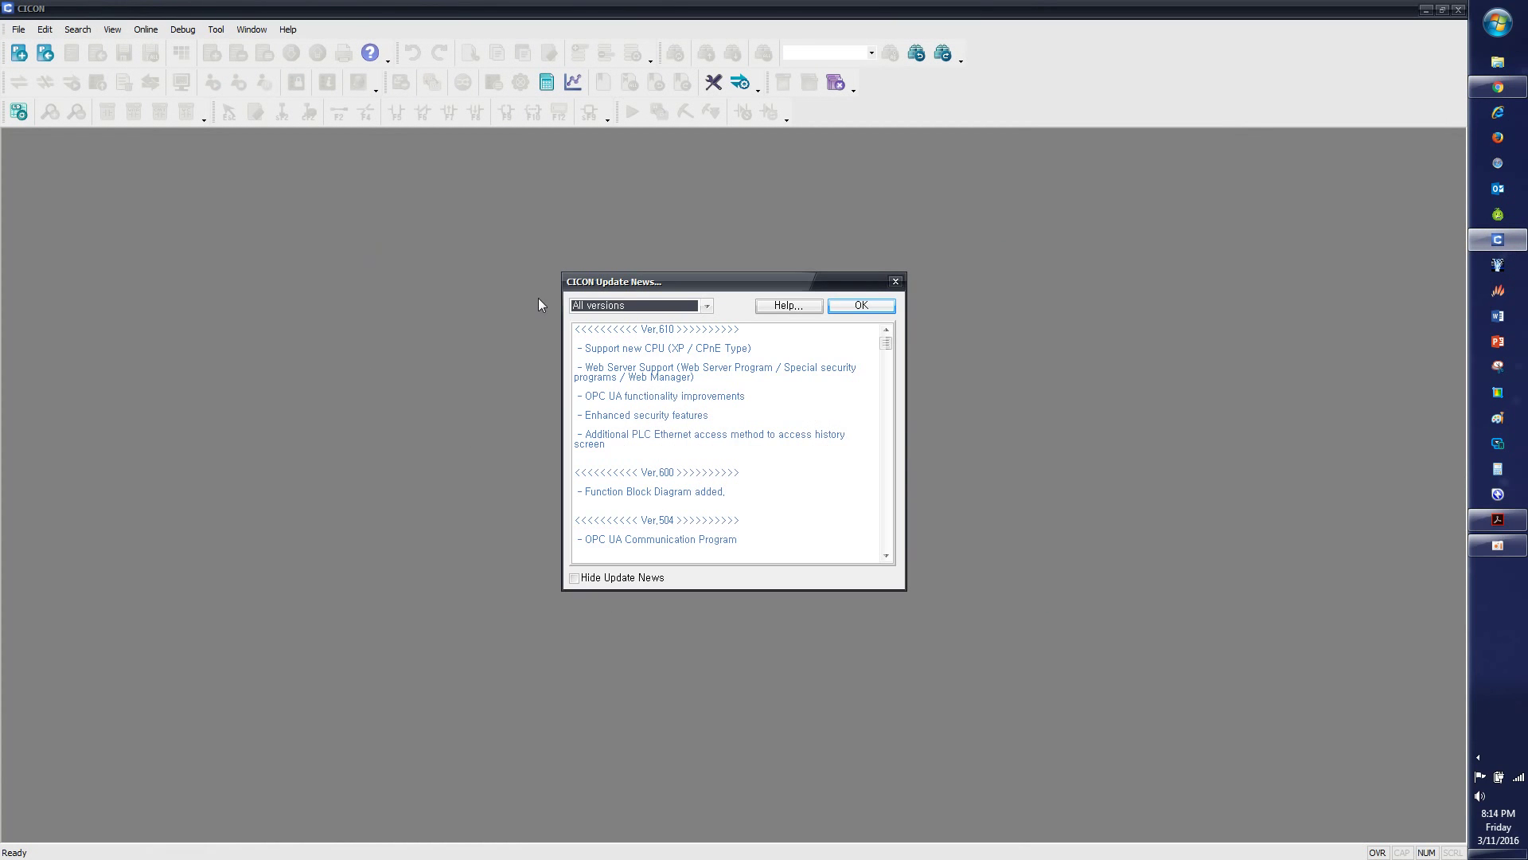
pyautogui.press('Return')
pyautogui.click(288, 30)
pyautogui.click(312, 62)
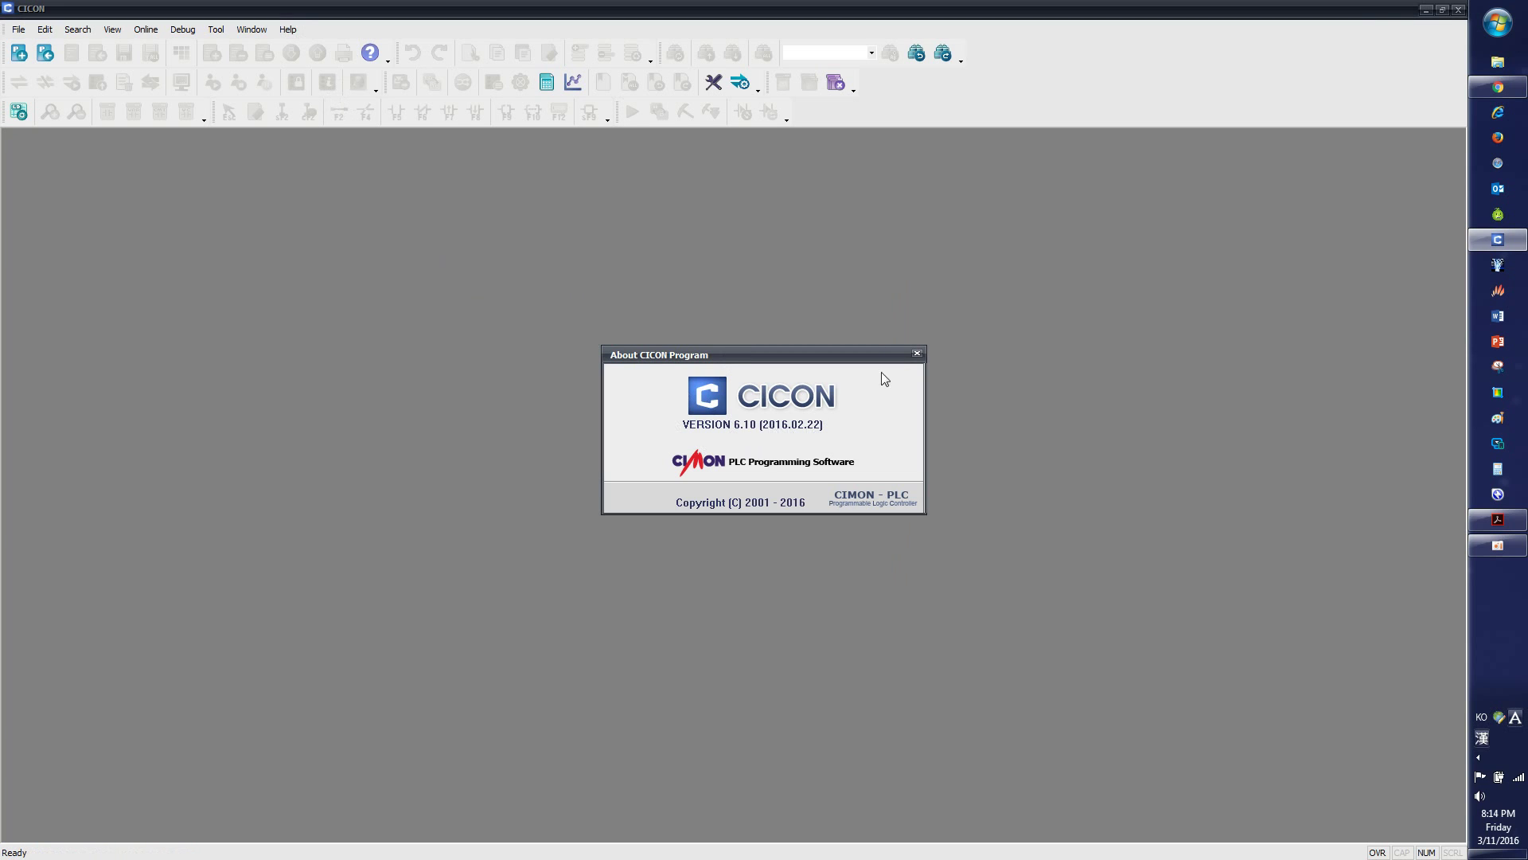
pyautogui.click(916, 353)
pyautogui.click(1497, 87)
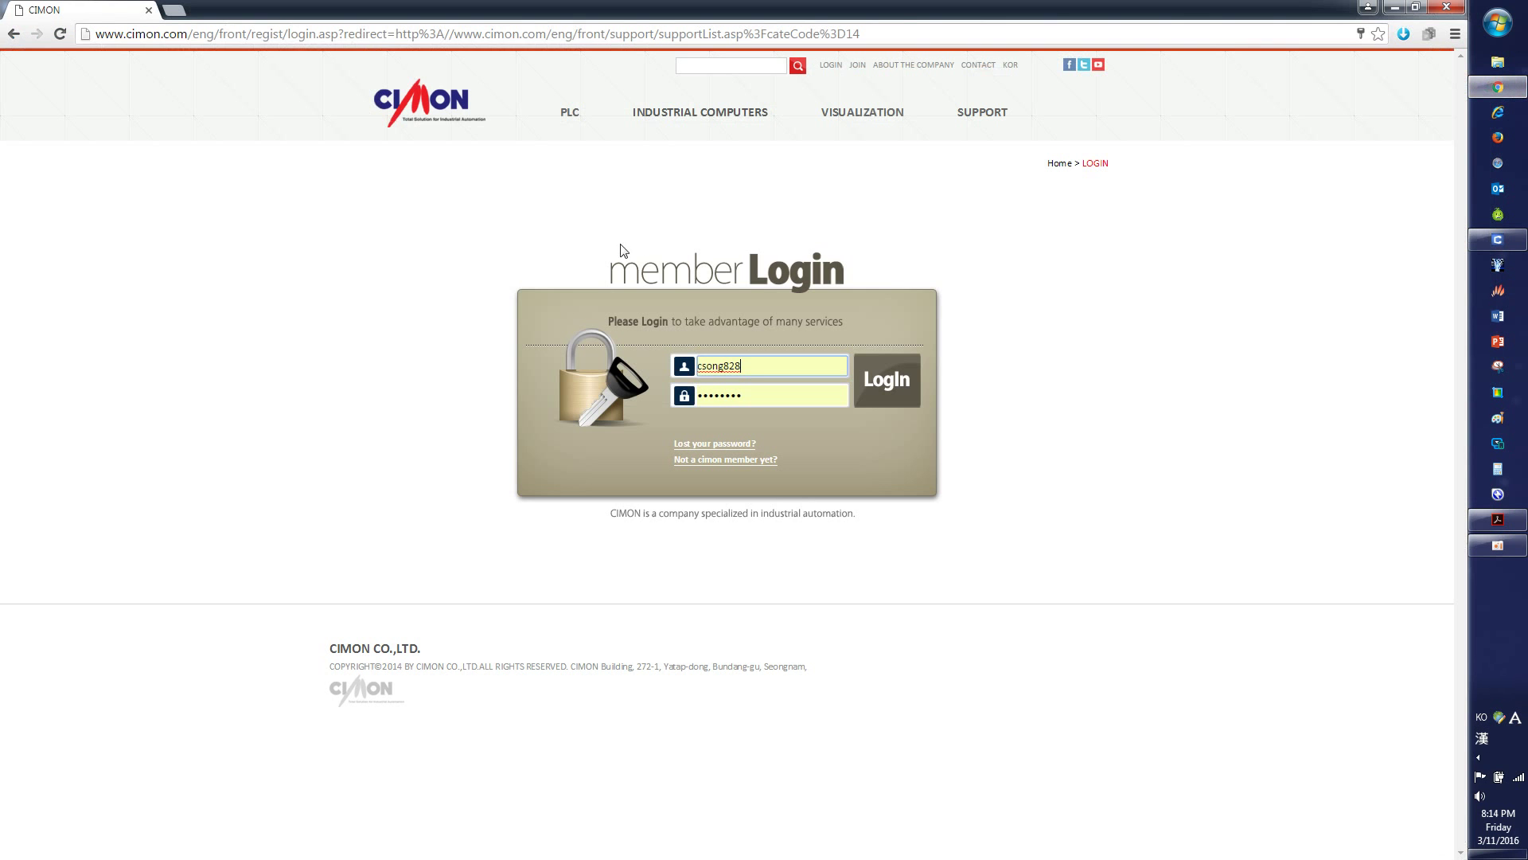
# Log in to the CIMON site and open the CICON Version 6.10 post under Support > Software
pyautogui.click(888, 394)
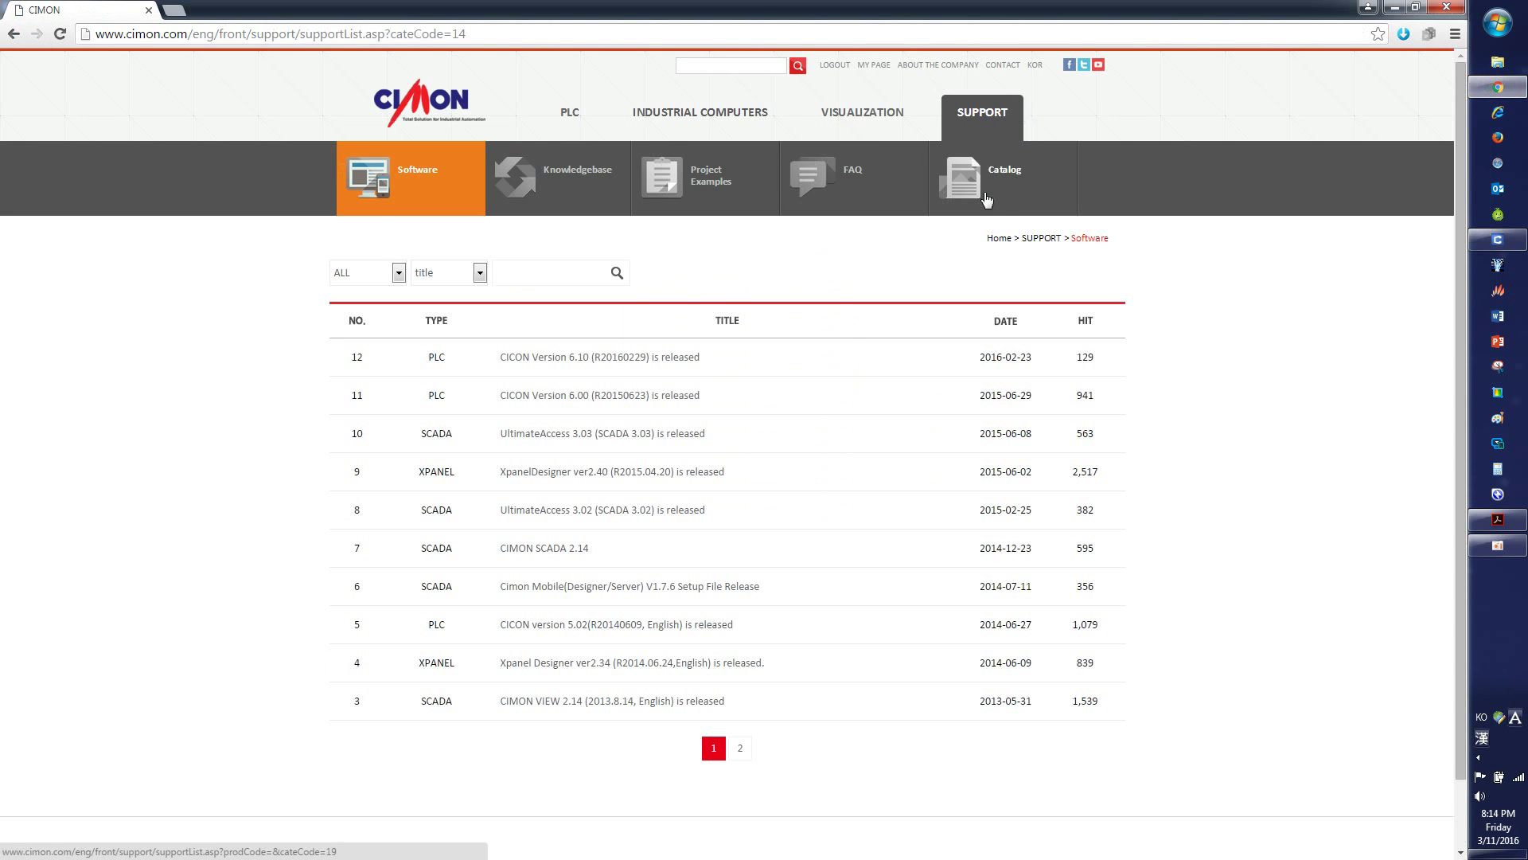
pyautogui.click(409, 201)
pyautogui.click(579, 359)
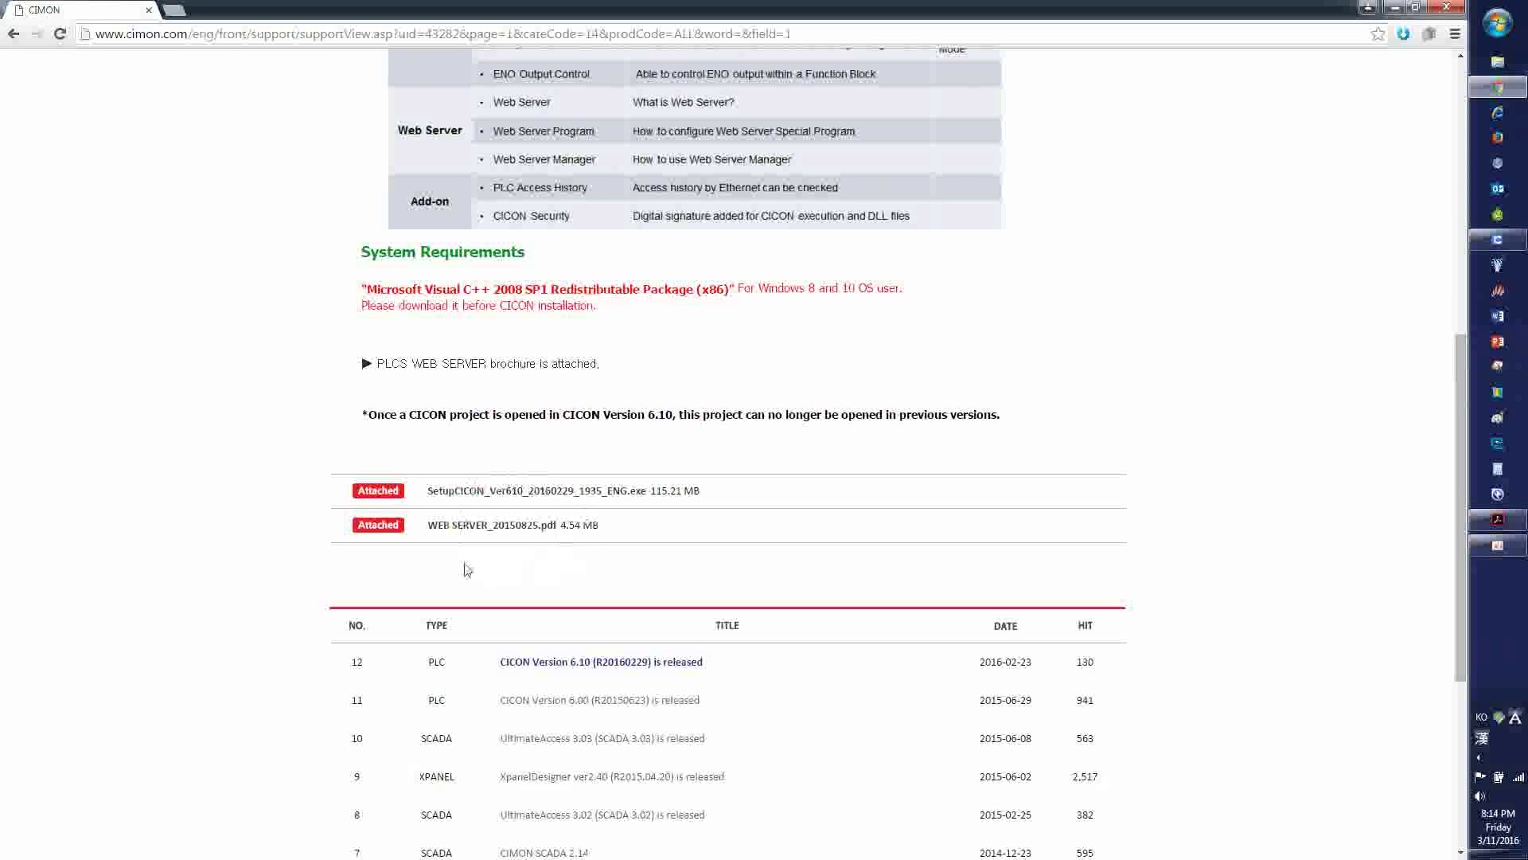
# Open the Test_ModbusRTU_Master.PLC project through File > Open Project
pyautogui.click(1395, 8)
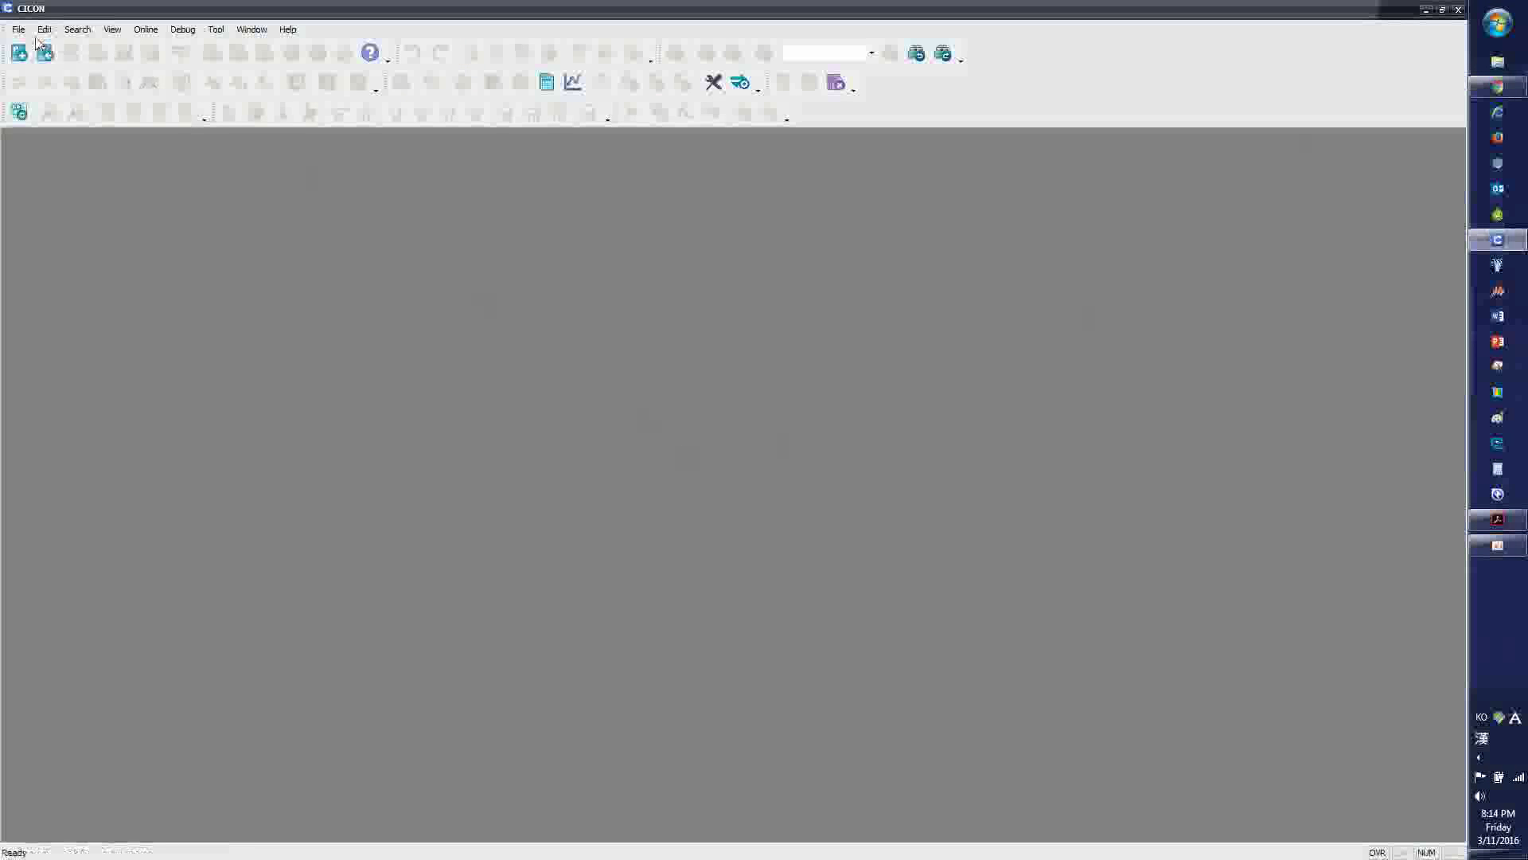
pyautogui.click(19, 29)
pyautogui.click(61, 64)
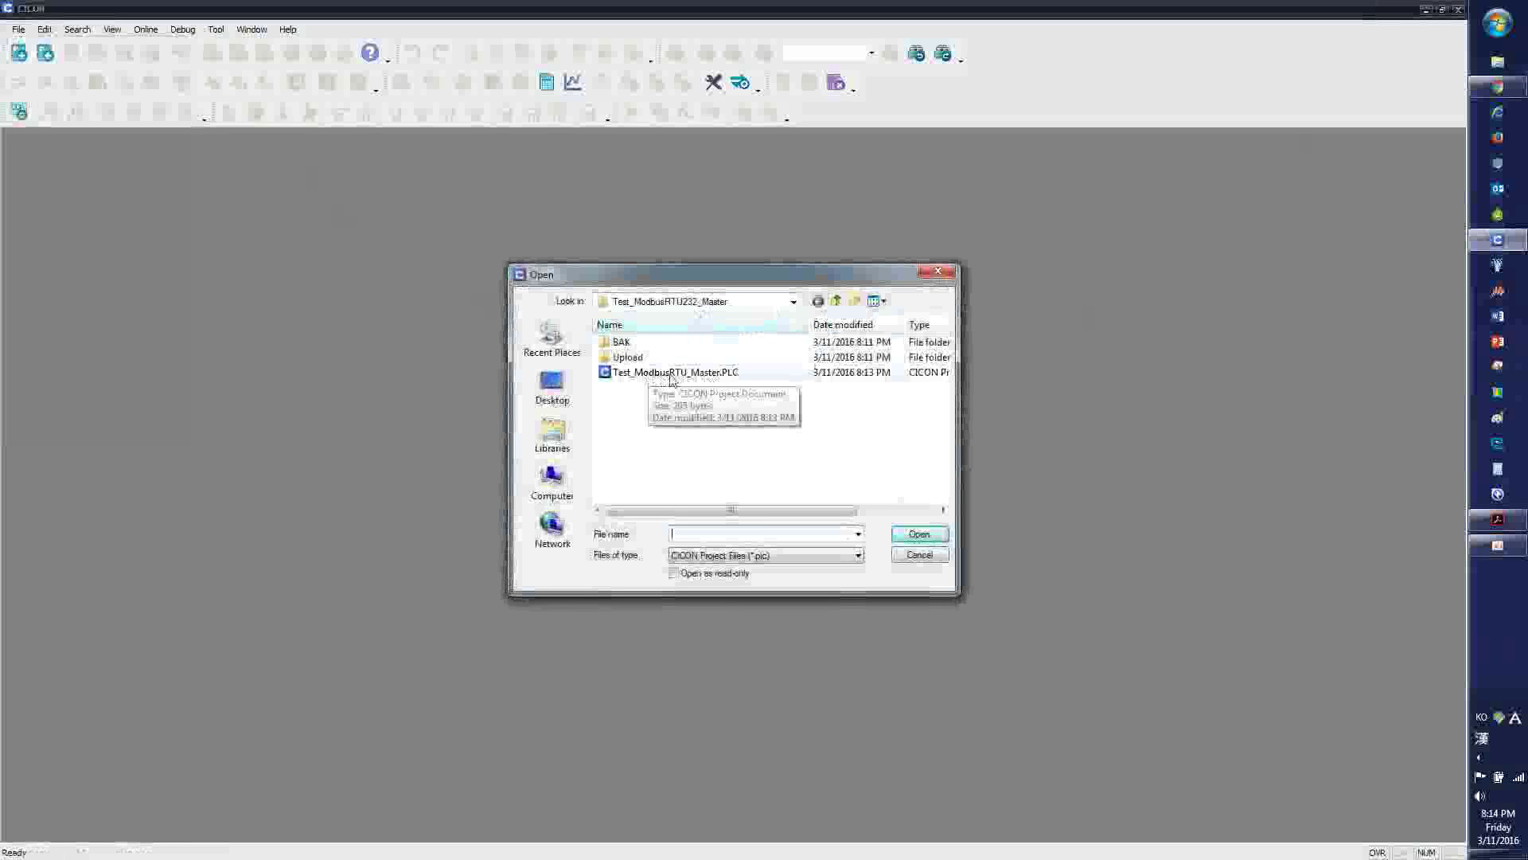
pyautogui.doubleClick(700, 375)
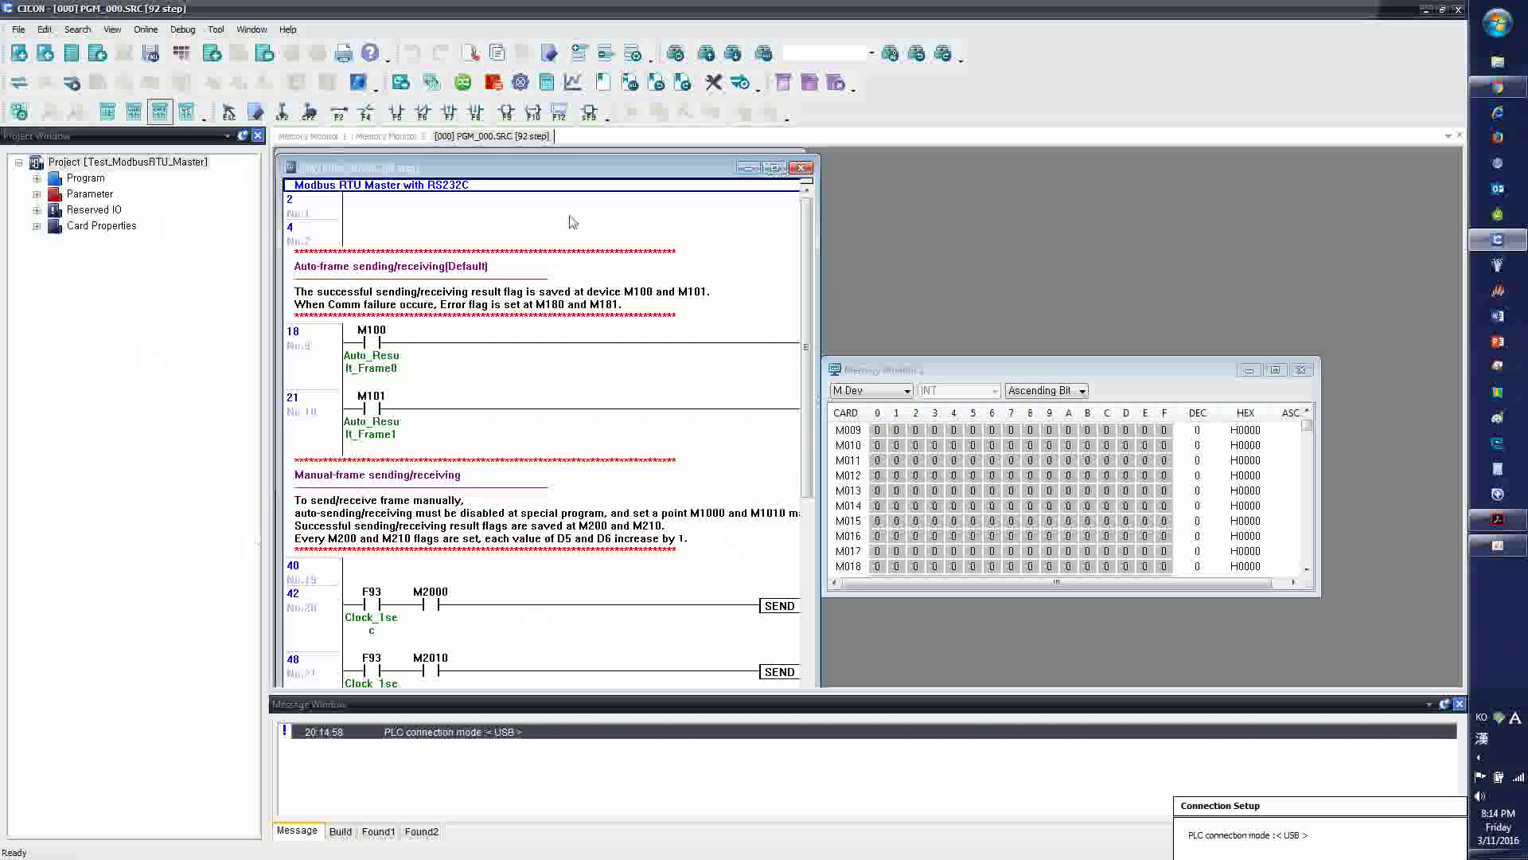
pyautogui.hotkey('alt', 'Tab')
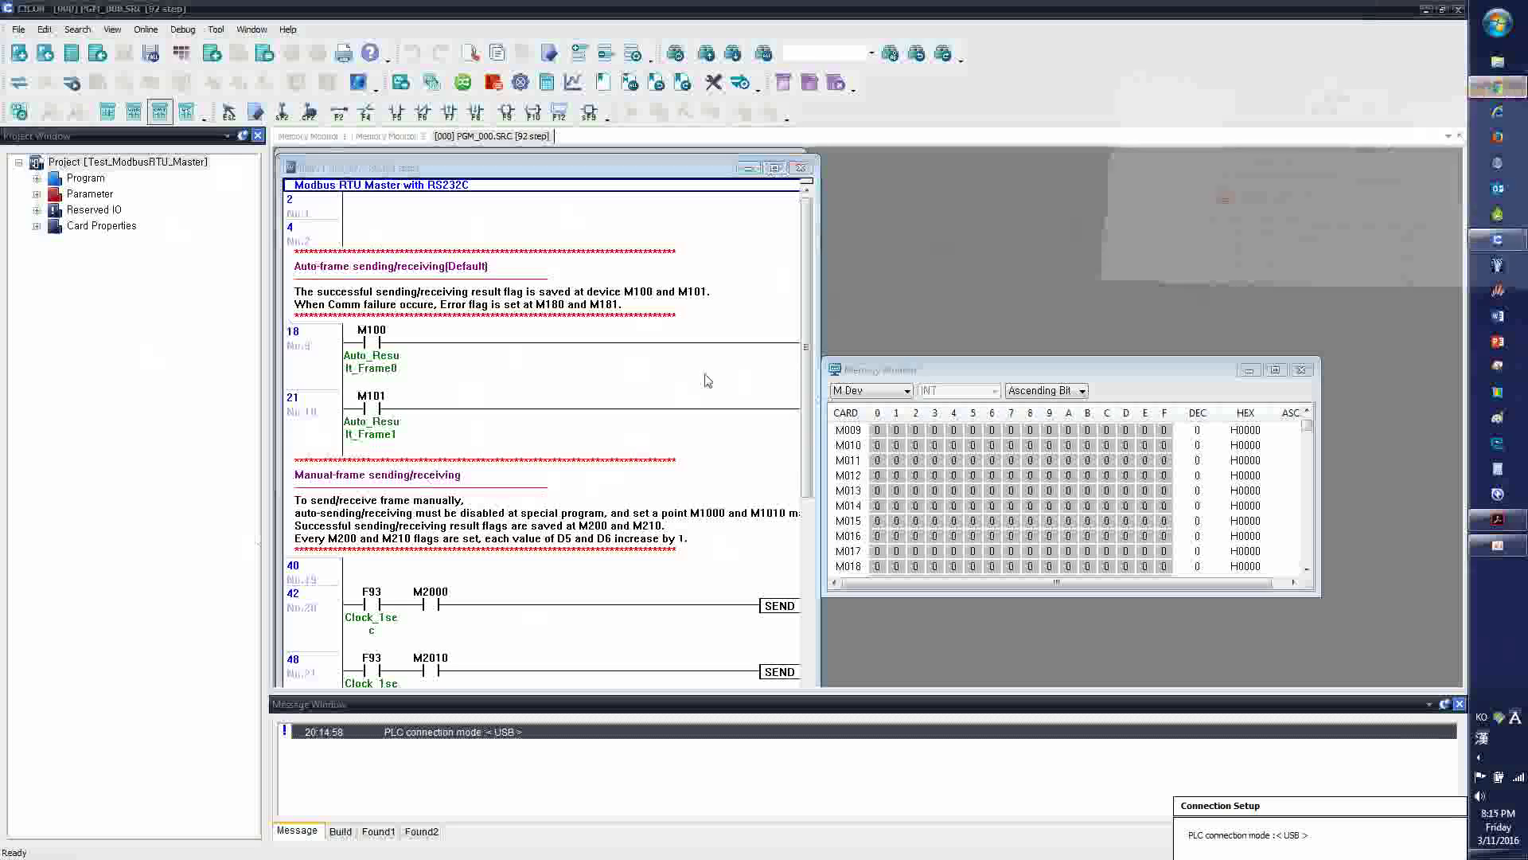
# Show the CIMON Support Project Examples list filtered to PLC entries only
pyautogui.scroll(8, 681, 237)
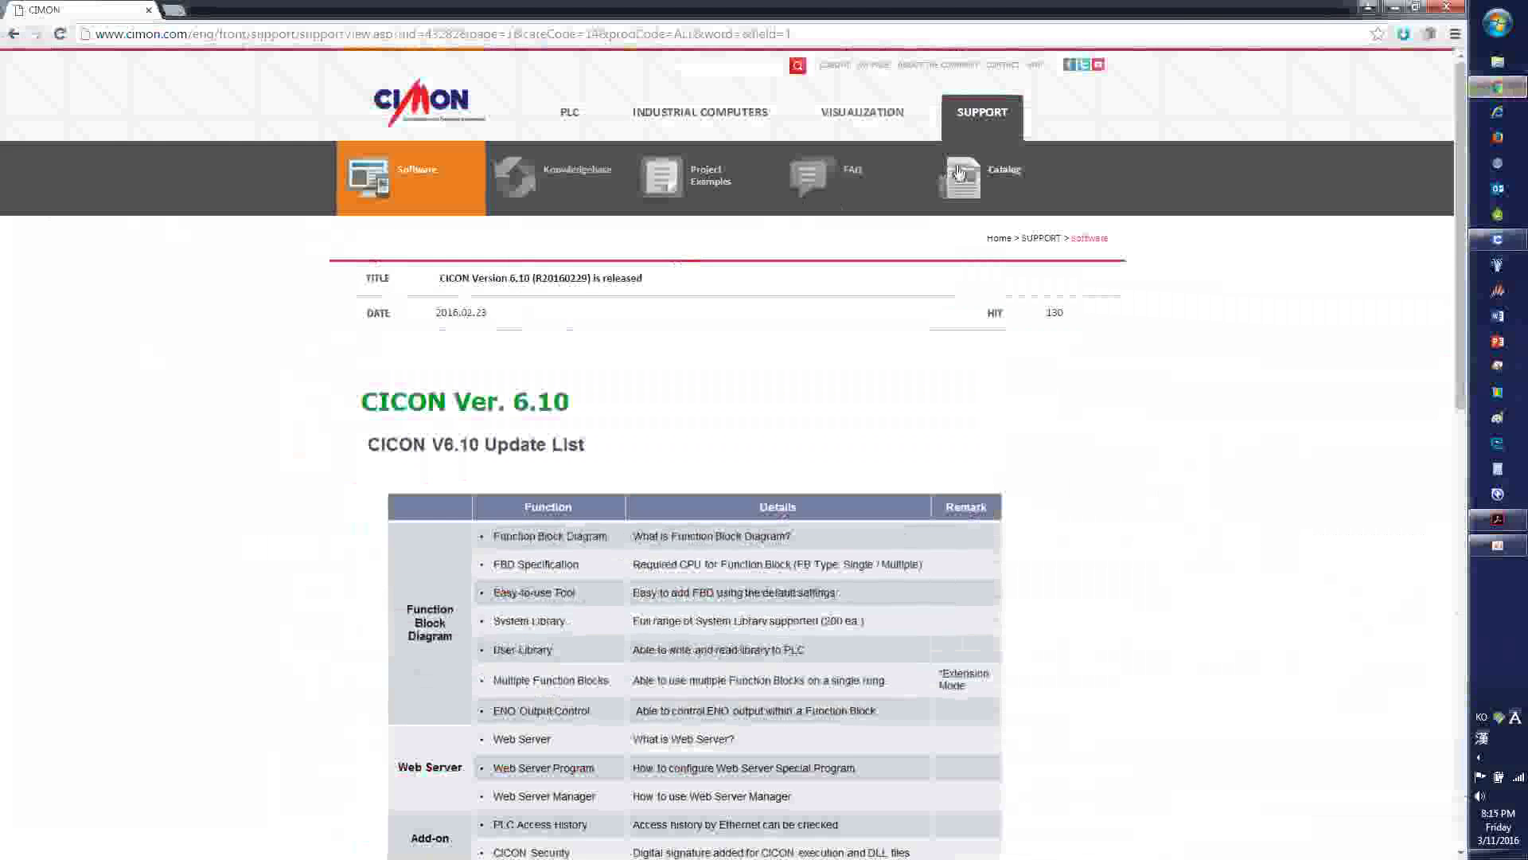
pyautogui.click(984, 121)
pyautogui.click(698, 195)
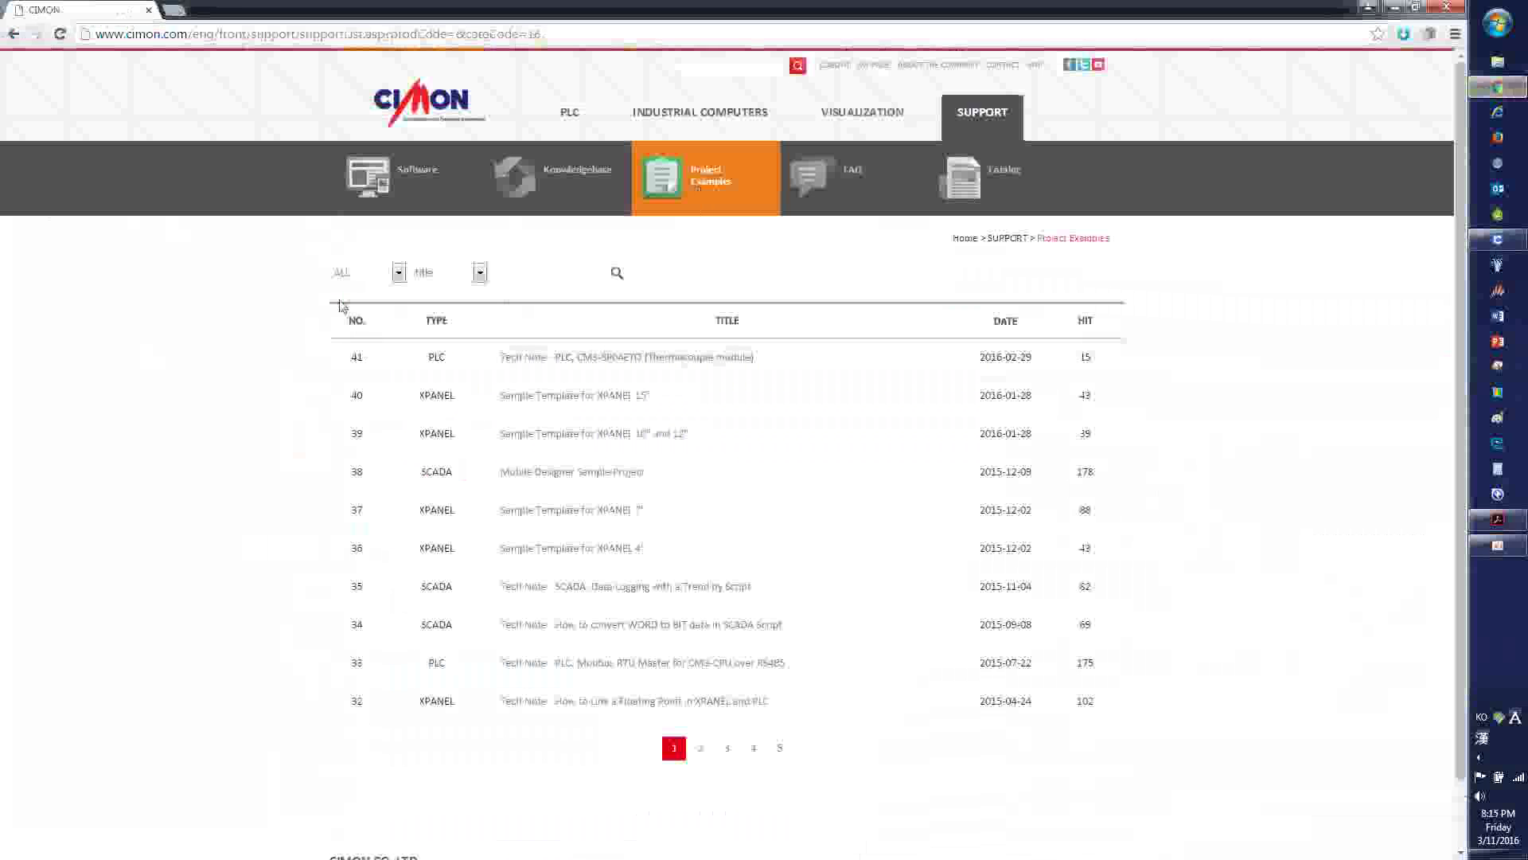
pyautogui.click(344, 317)
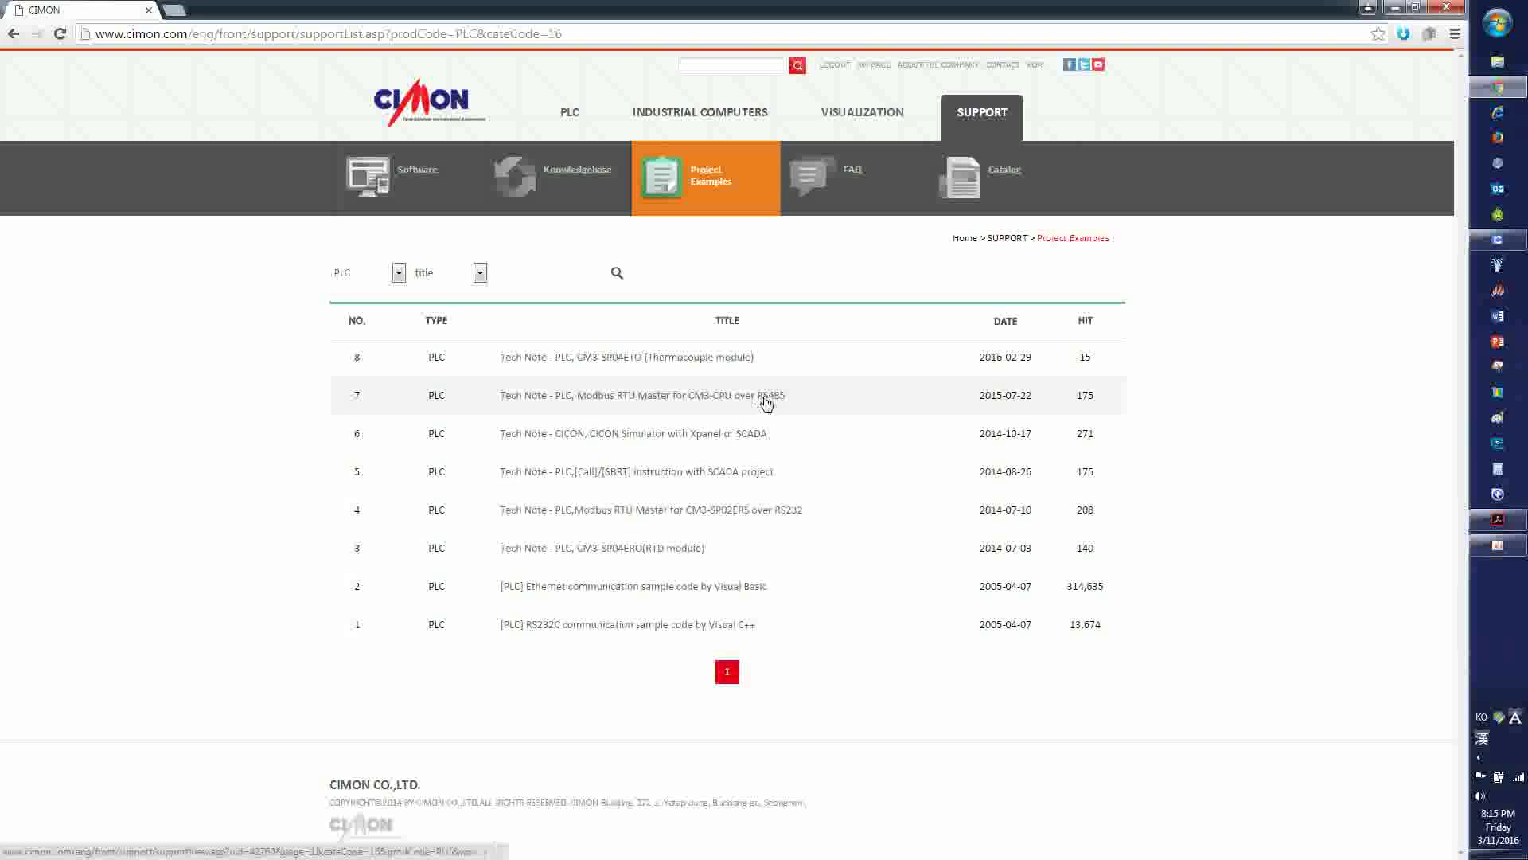
pyautogui.click(1394, 11)
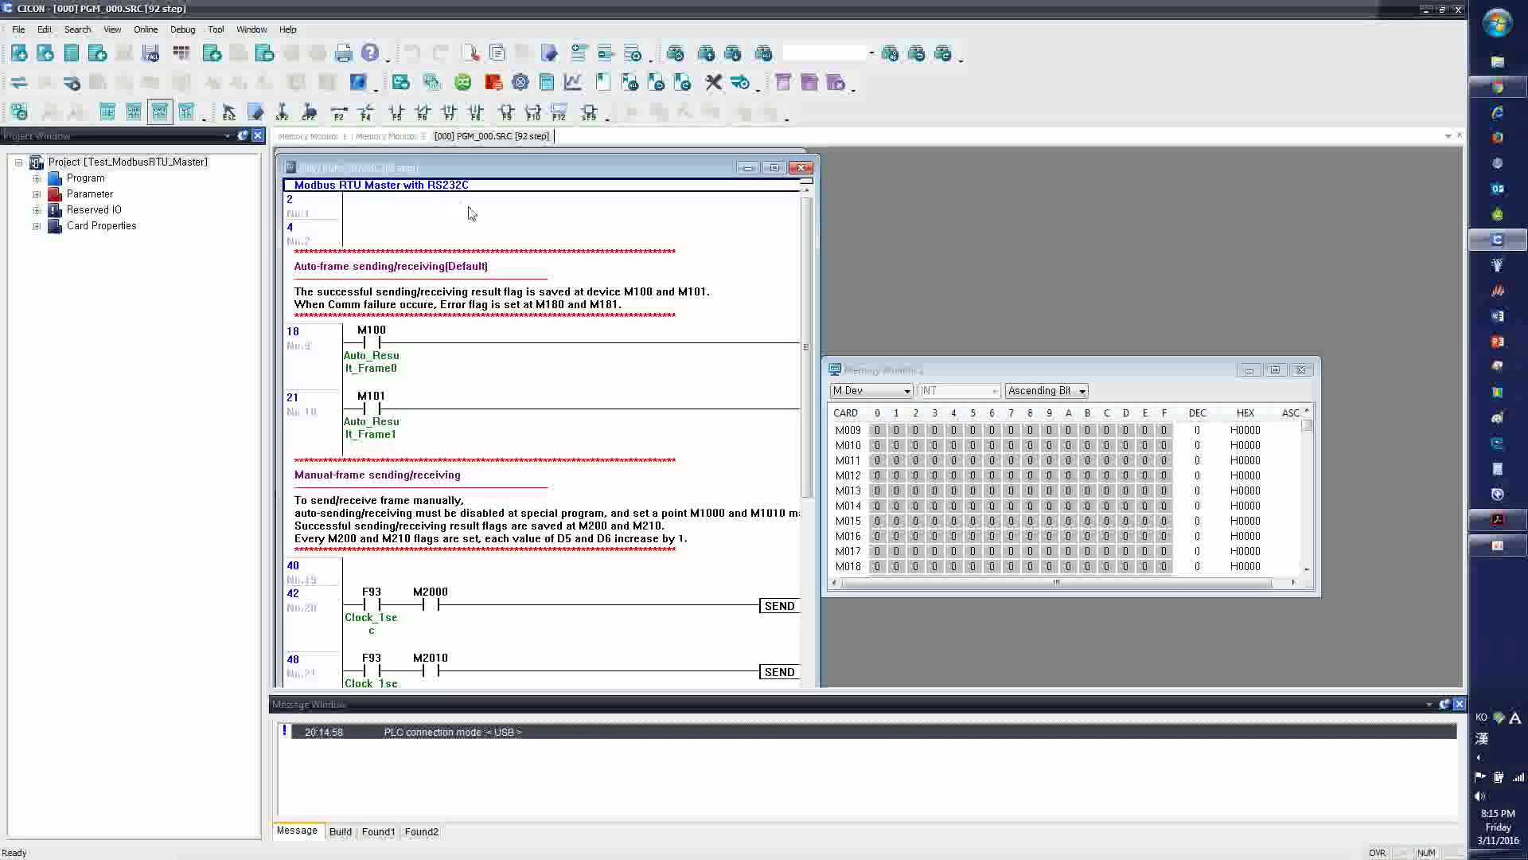
# Expand the Program, Parameter, Reserved IO and Card Properties branches and select PGM_000
pyautogui.click(37, 178)
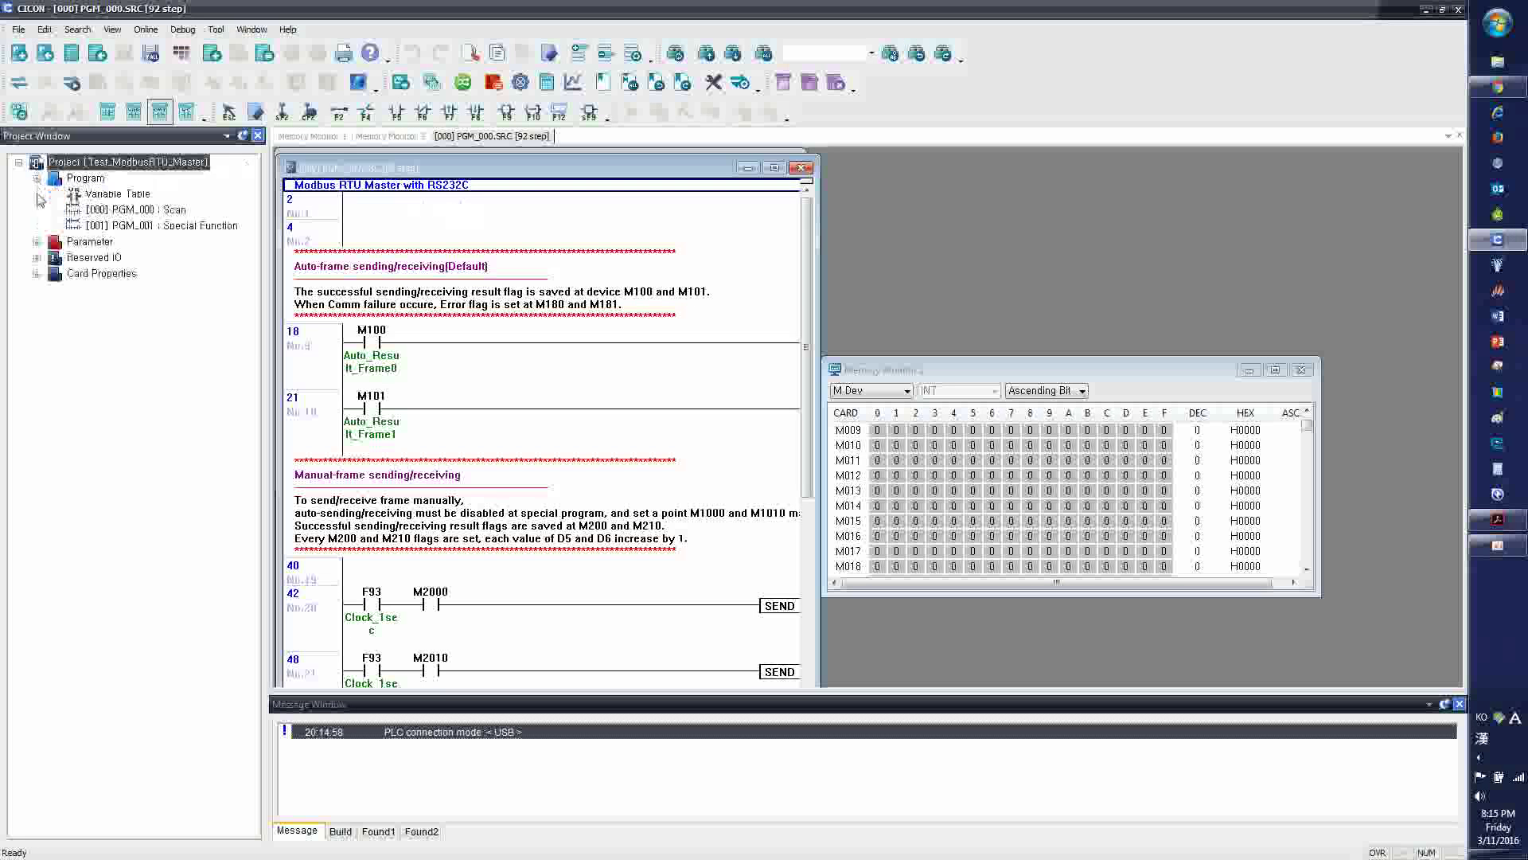
pyautogui.click(36, 241)
pyautogui.click(36, 289)
pyautogui.click(37, 321)
pyautogui.click(136, 209)
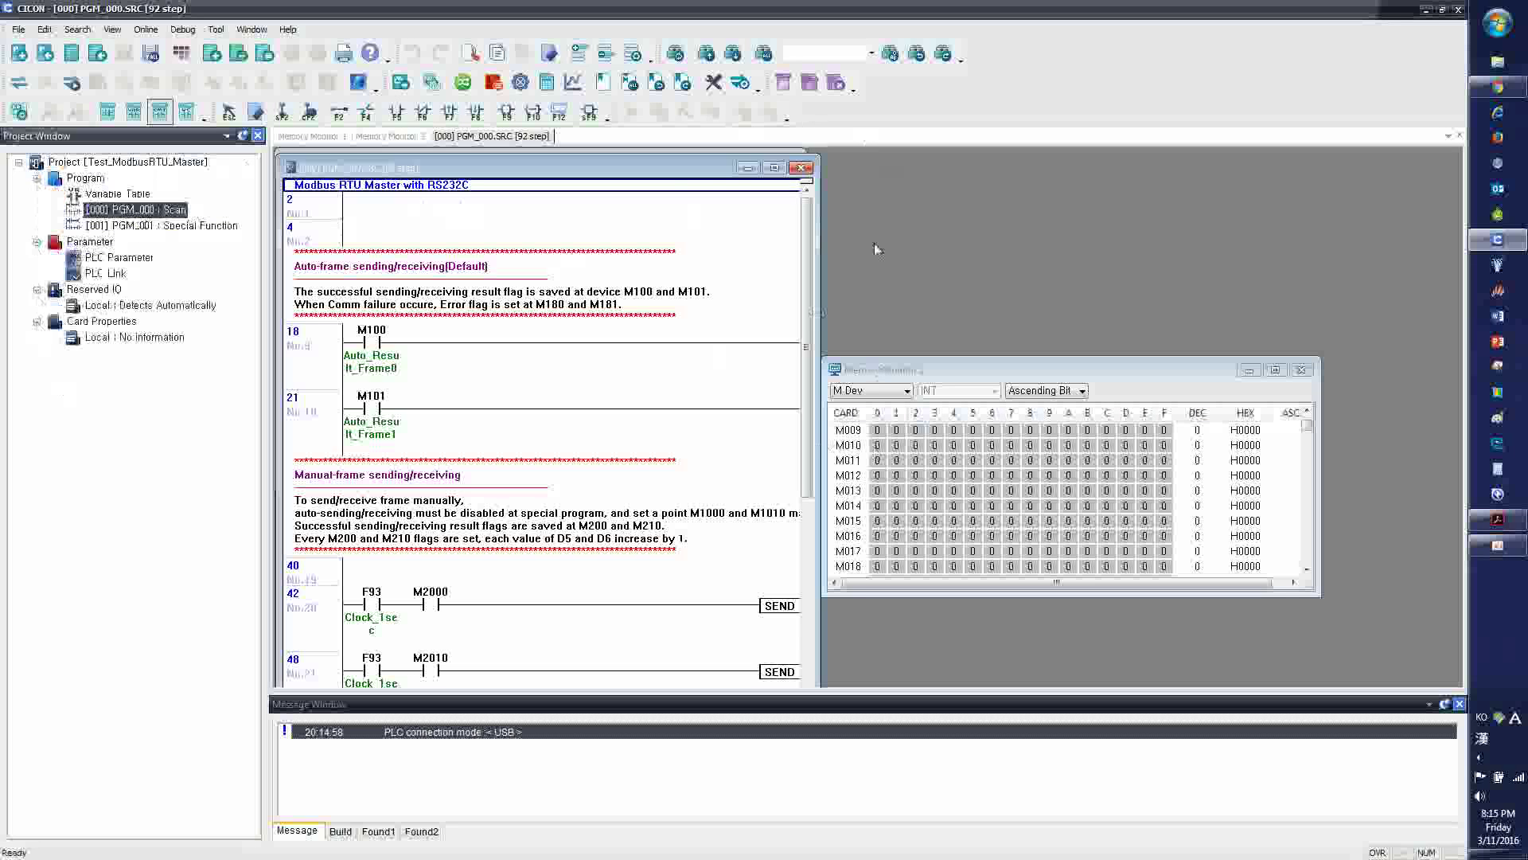
# Widen the ladder window so the INCP D0/D1 and SEND operands show in full
pyautogui.moveTo(710, 168); pyautogui.dragTo(725, 165)
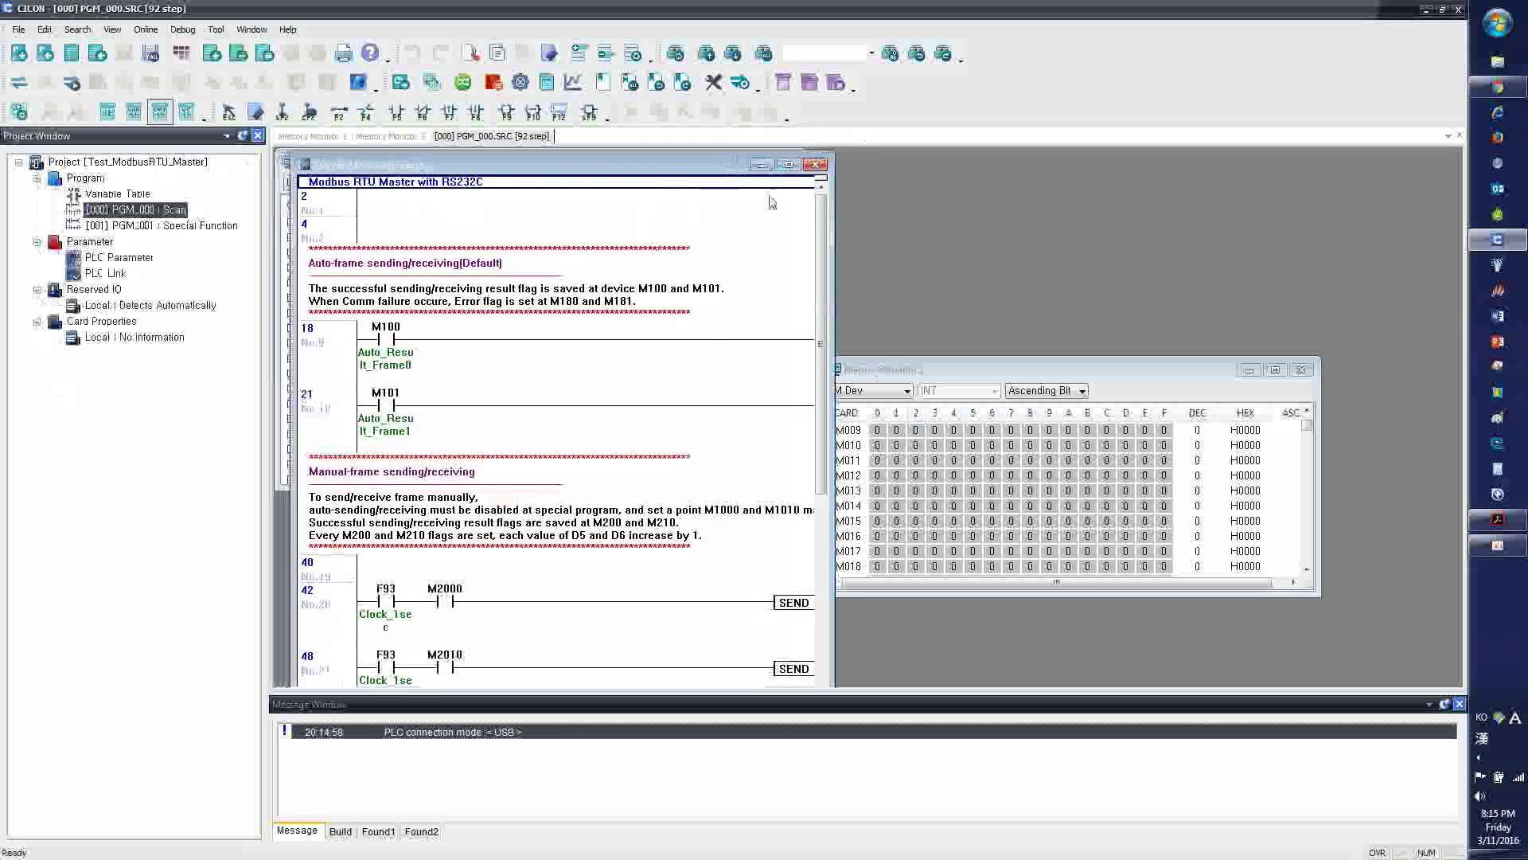
pyautogui.moveTo(829, 219); pyautogui.dragTo(1084, 219)
pyautogui.moveTo(475, 165); pyautogui.dragTo(457, 163)
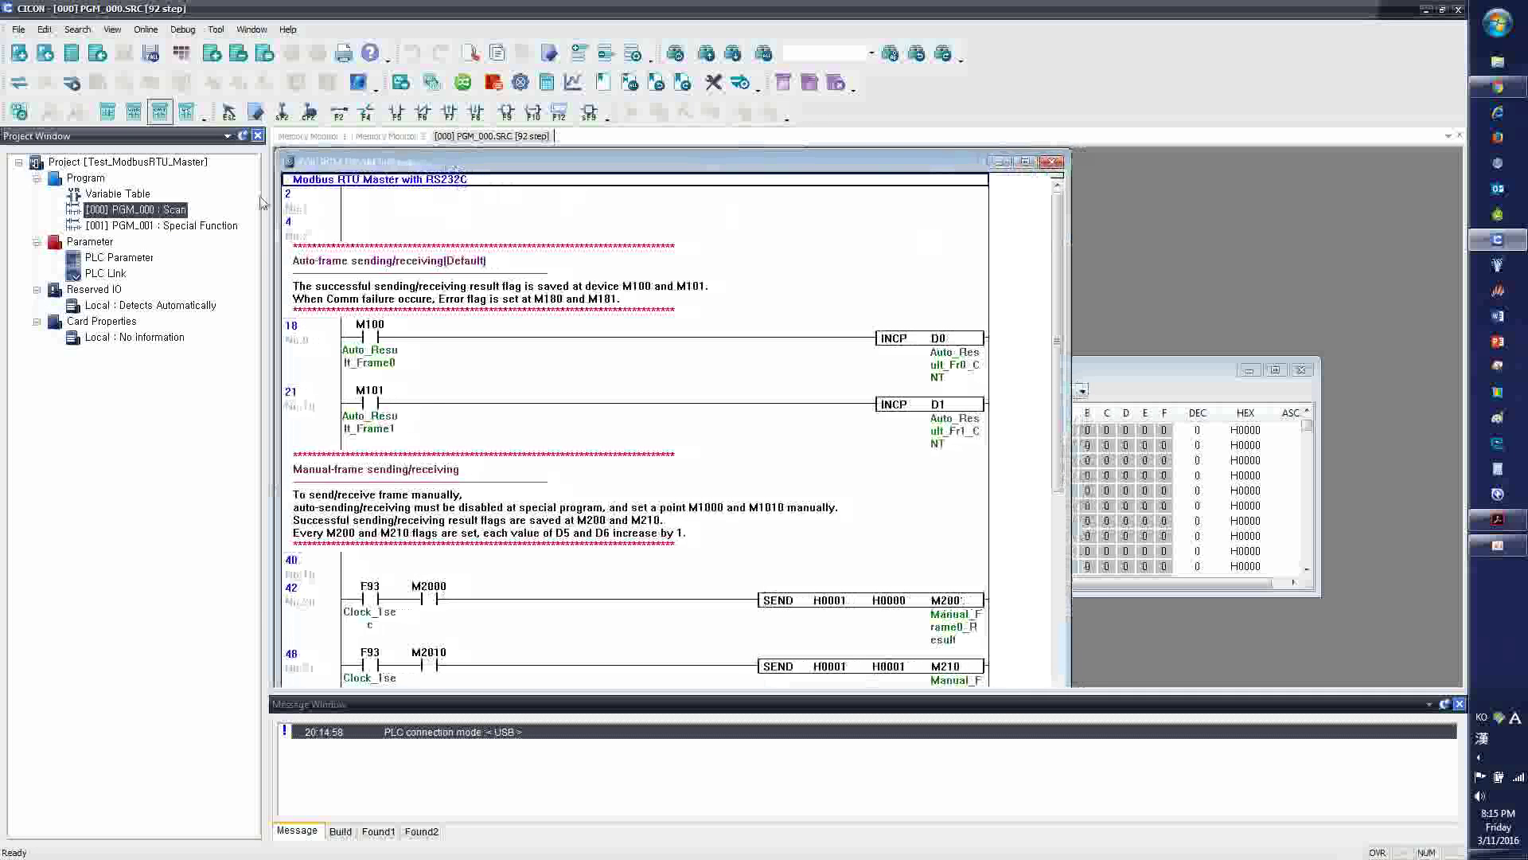
# Open PGM_001's Modbus settings and confirm its properties show a MODBUS/RTU Master program
pyautogui.doubleClick(171, 227)
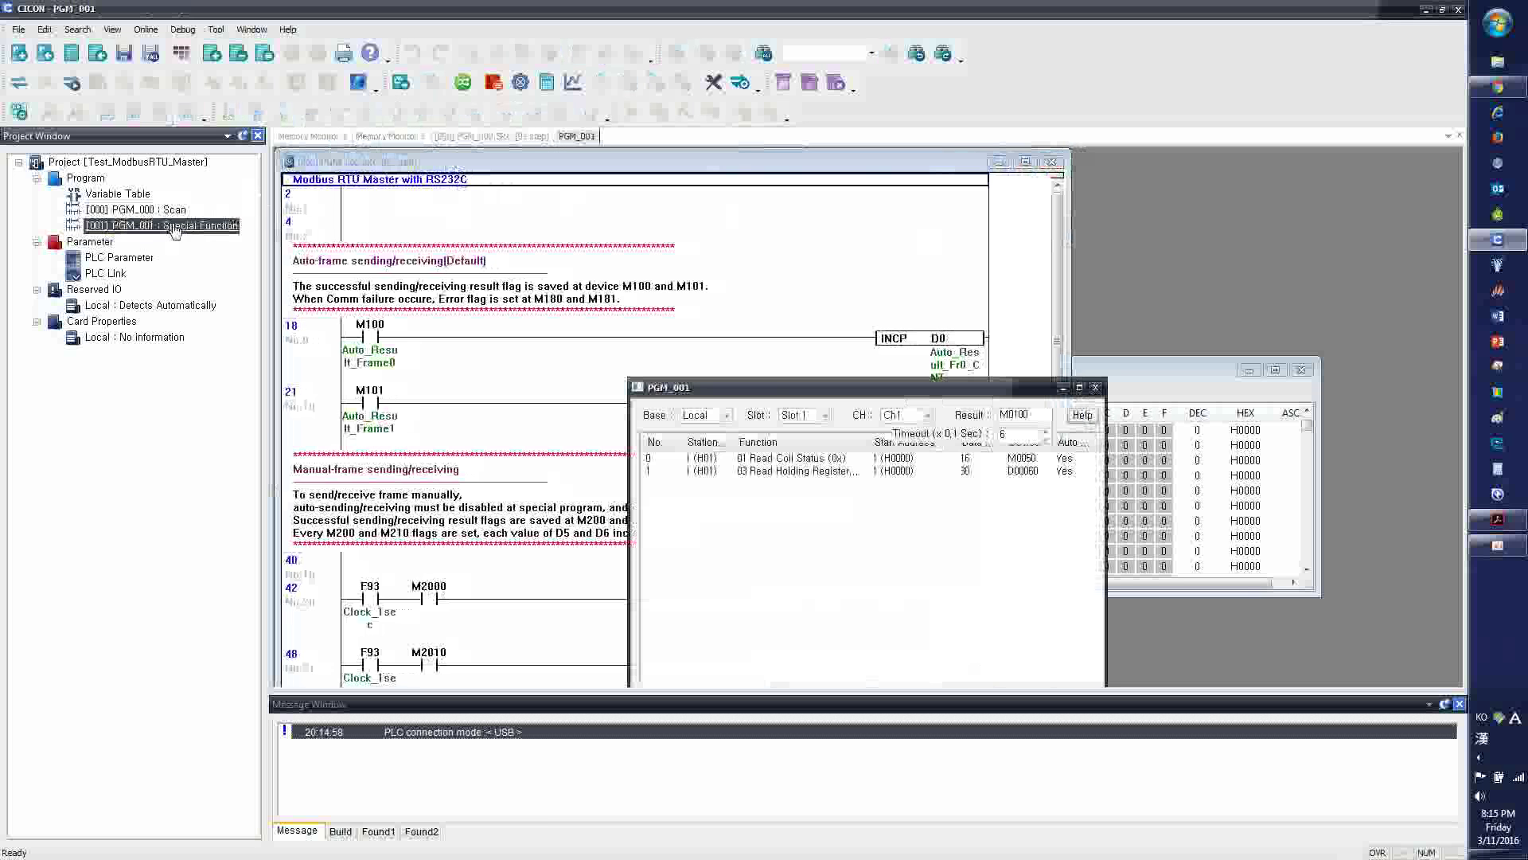
pyautogui.moveTo(805, 347); pyautogui.dragTo(491, 195)
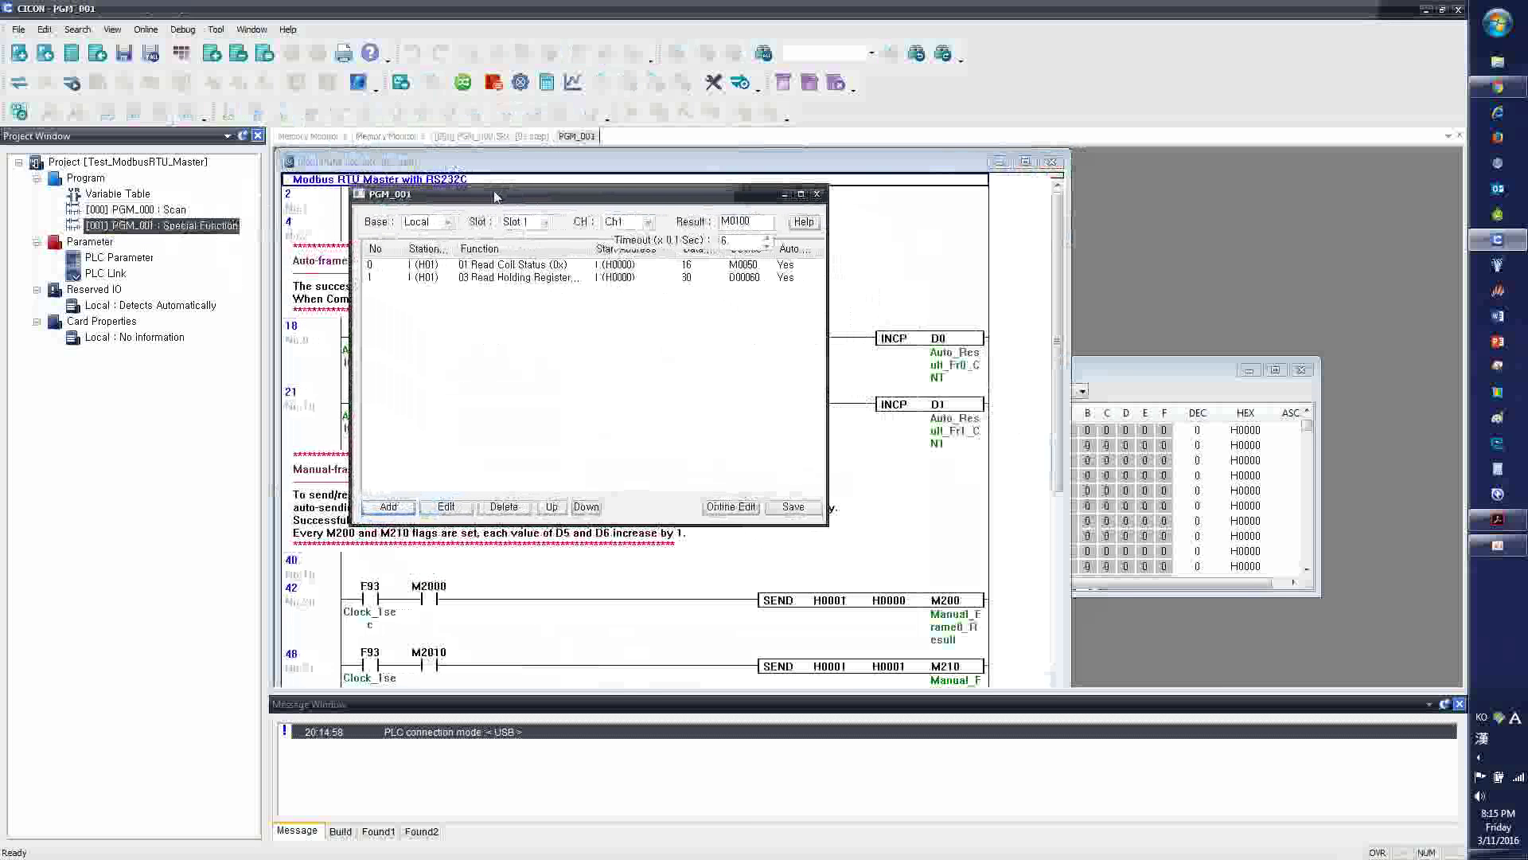
pyautogui.rightClick(197, 233)
pyautogui.click(235, 243)
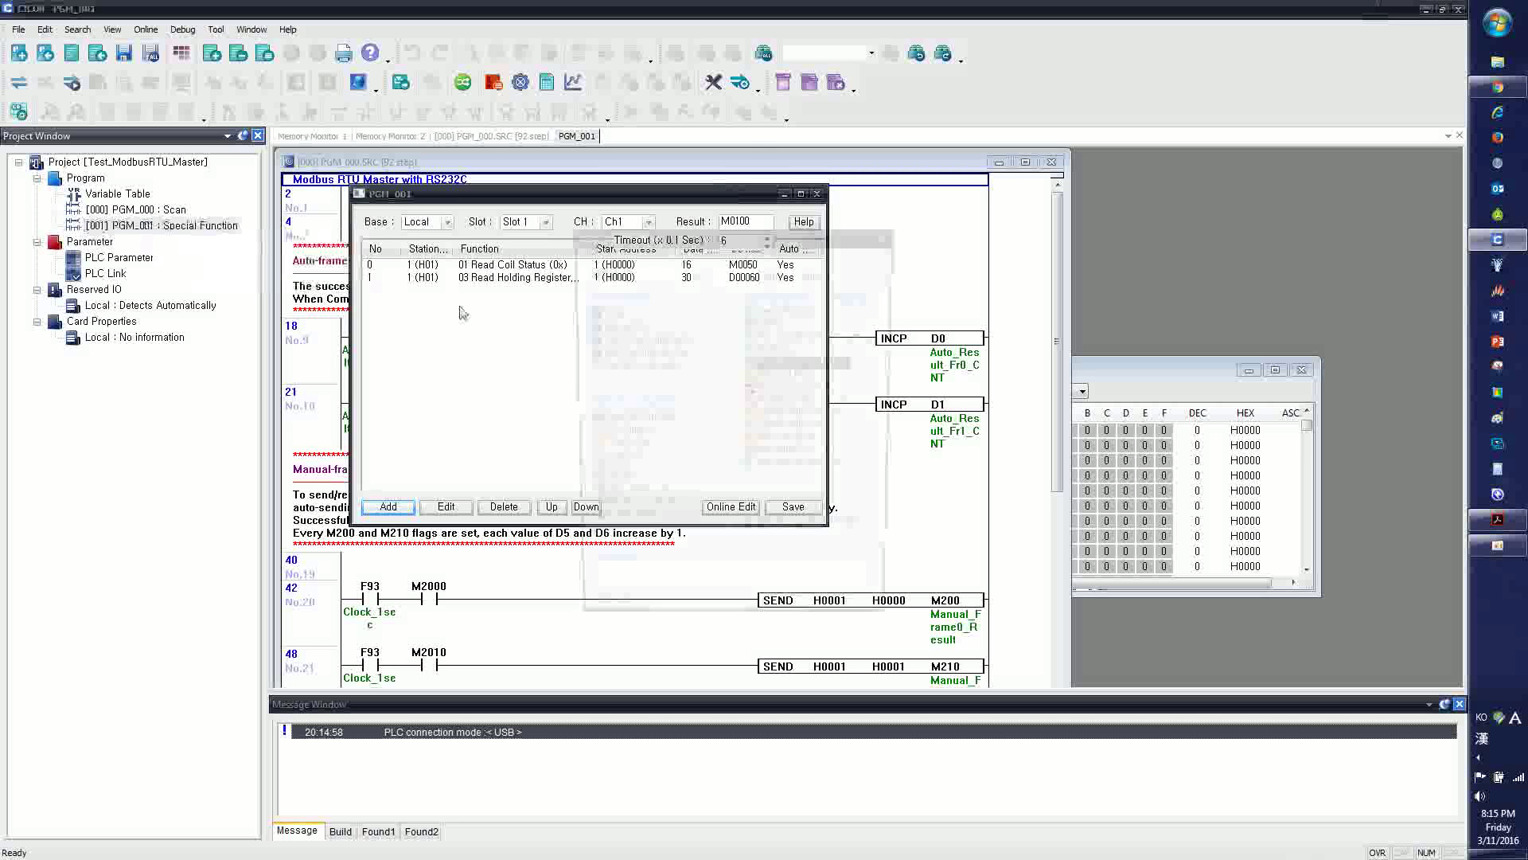
pyautogui.click(800, 364)
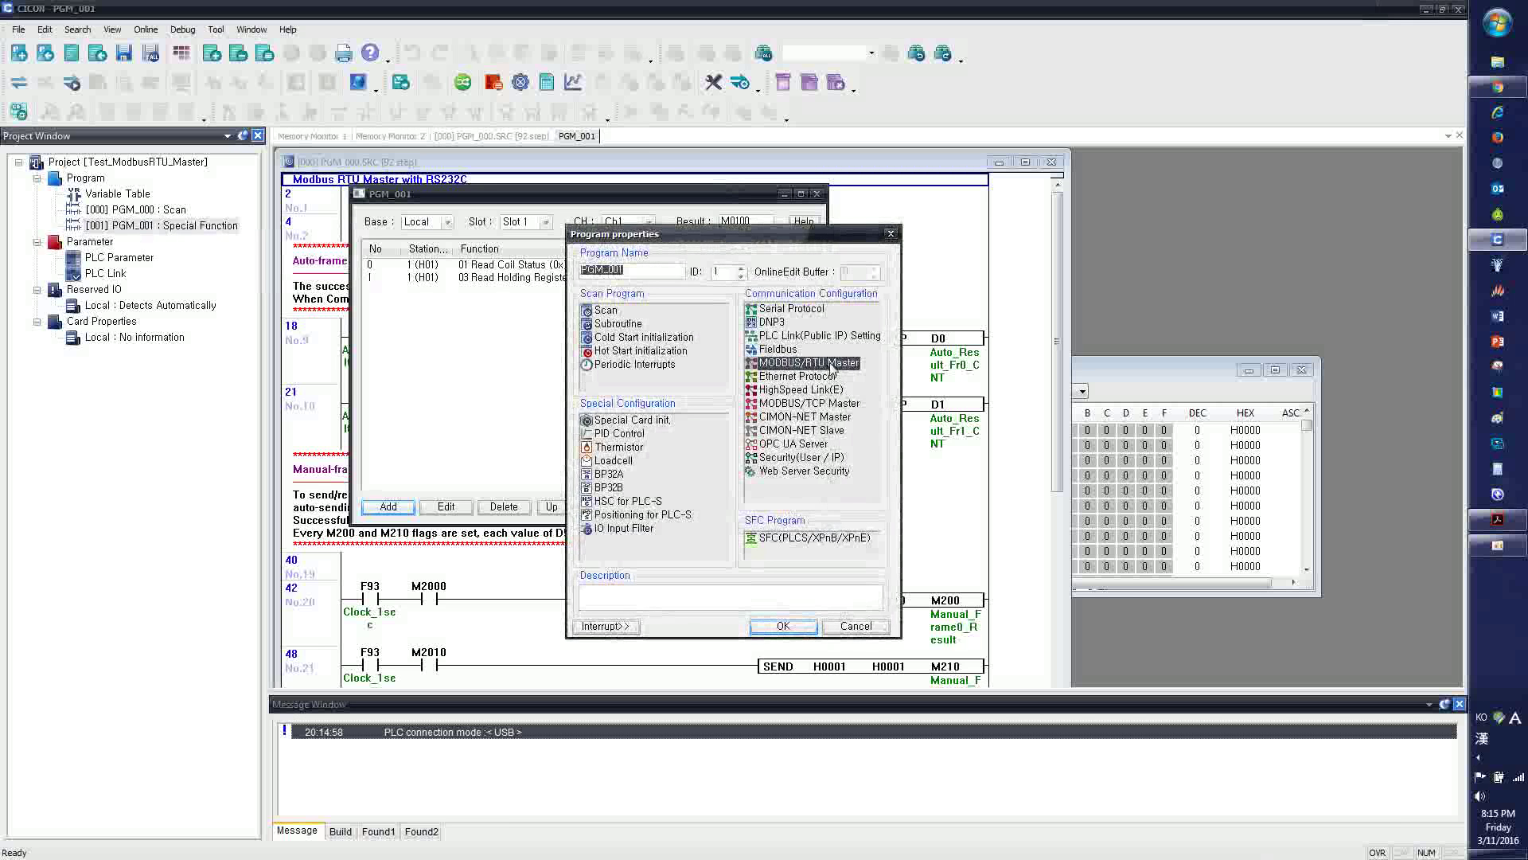
pyautogui.click(783, 626)
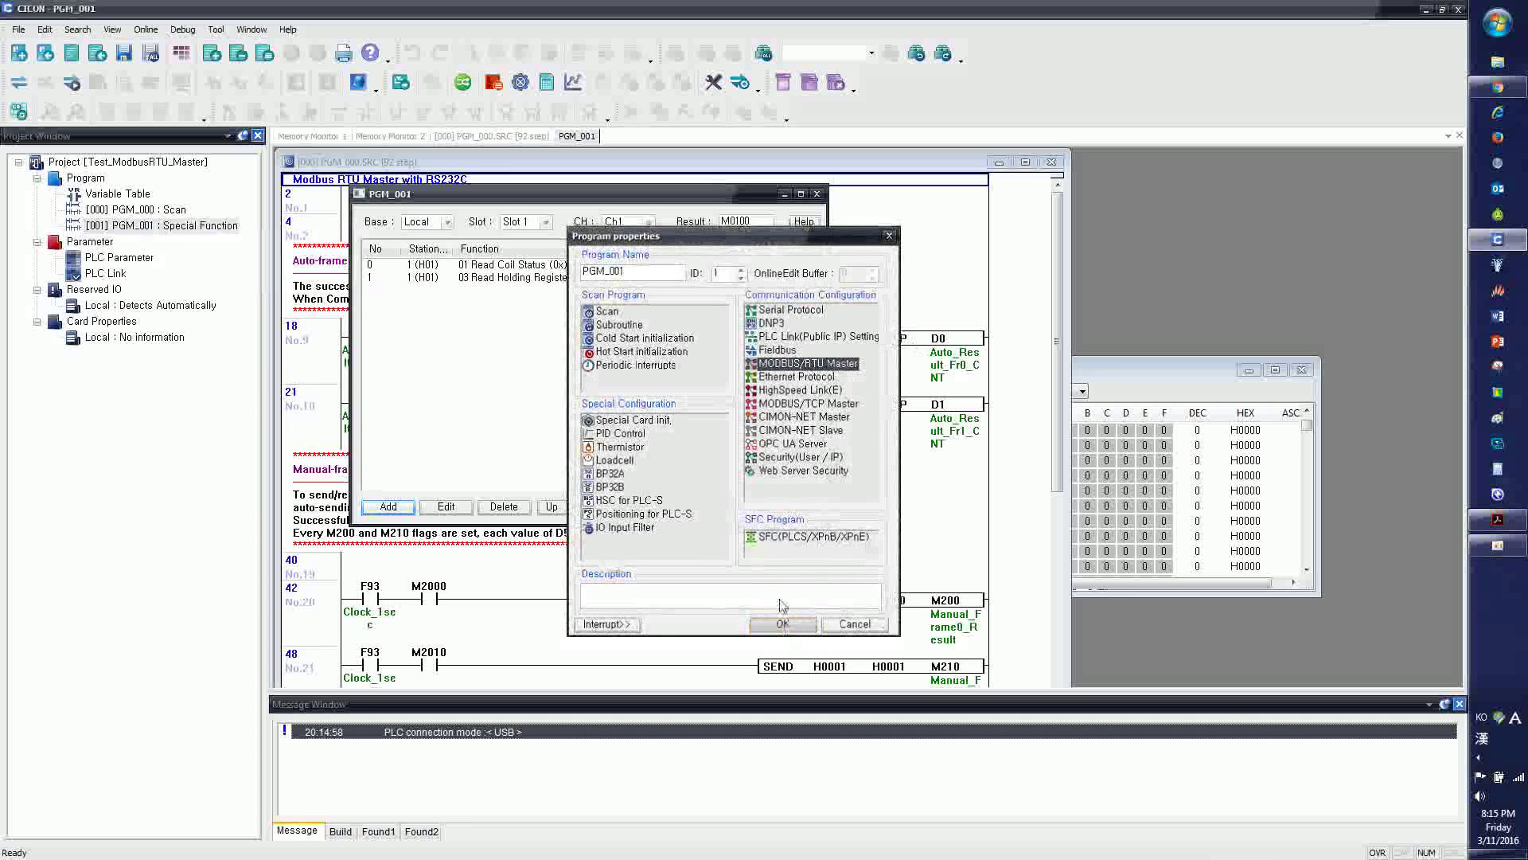
pyautogui.moveTo(496, 203); pyautogui.dragTo(499, 300)
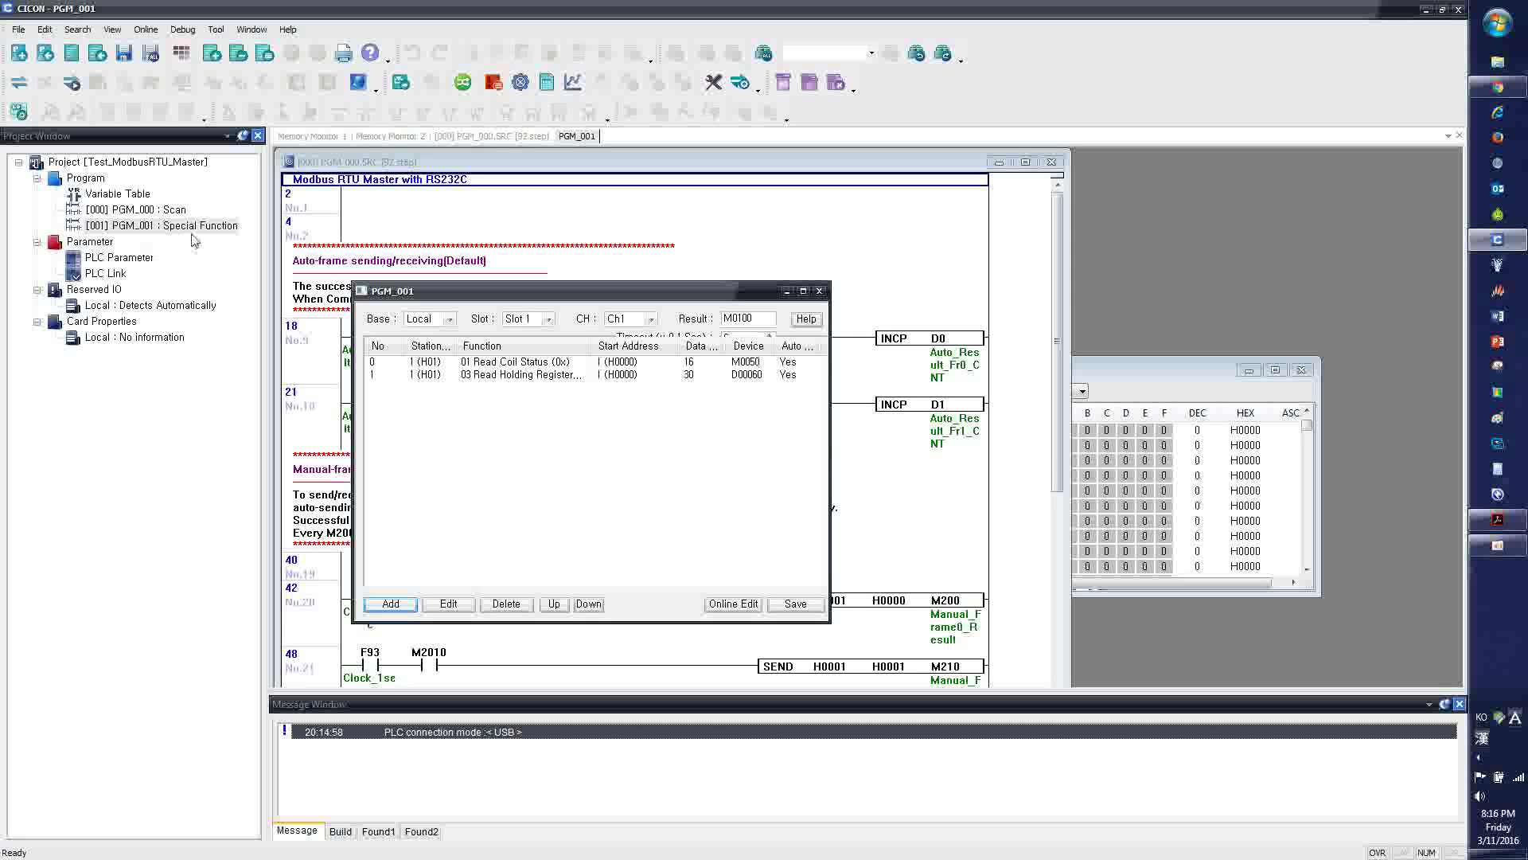
# Reposition the PGM_001 settings beside the ladder, recheck its properties, and switch to the Modbus PDF
pyautogui.click(172, 211)
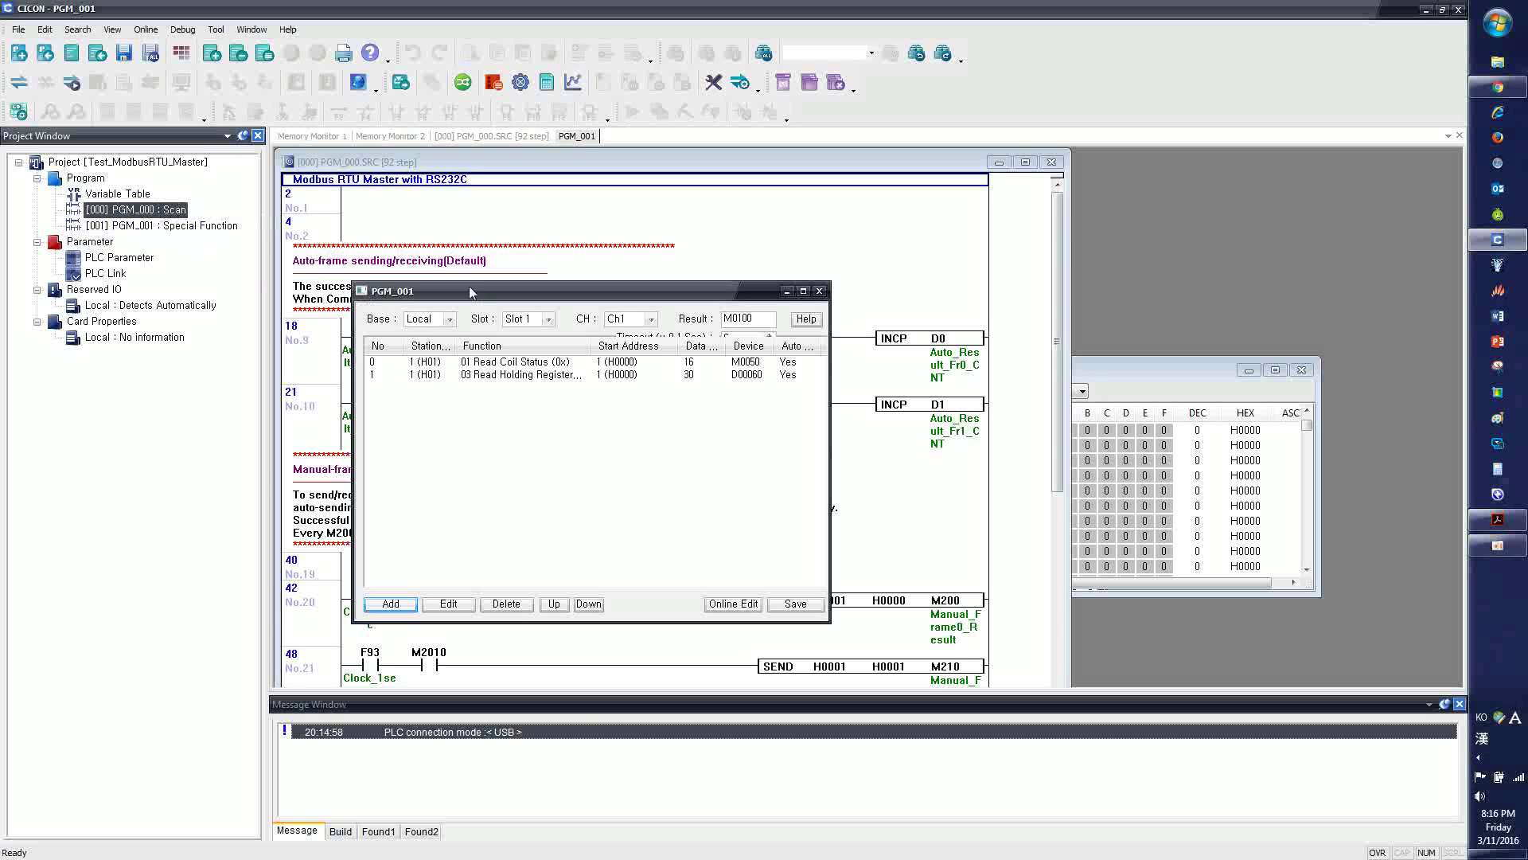
pyautogui.moveTo(525, 299); pyautogui.dragTo(1107, 312)
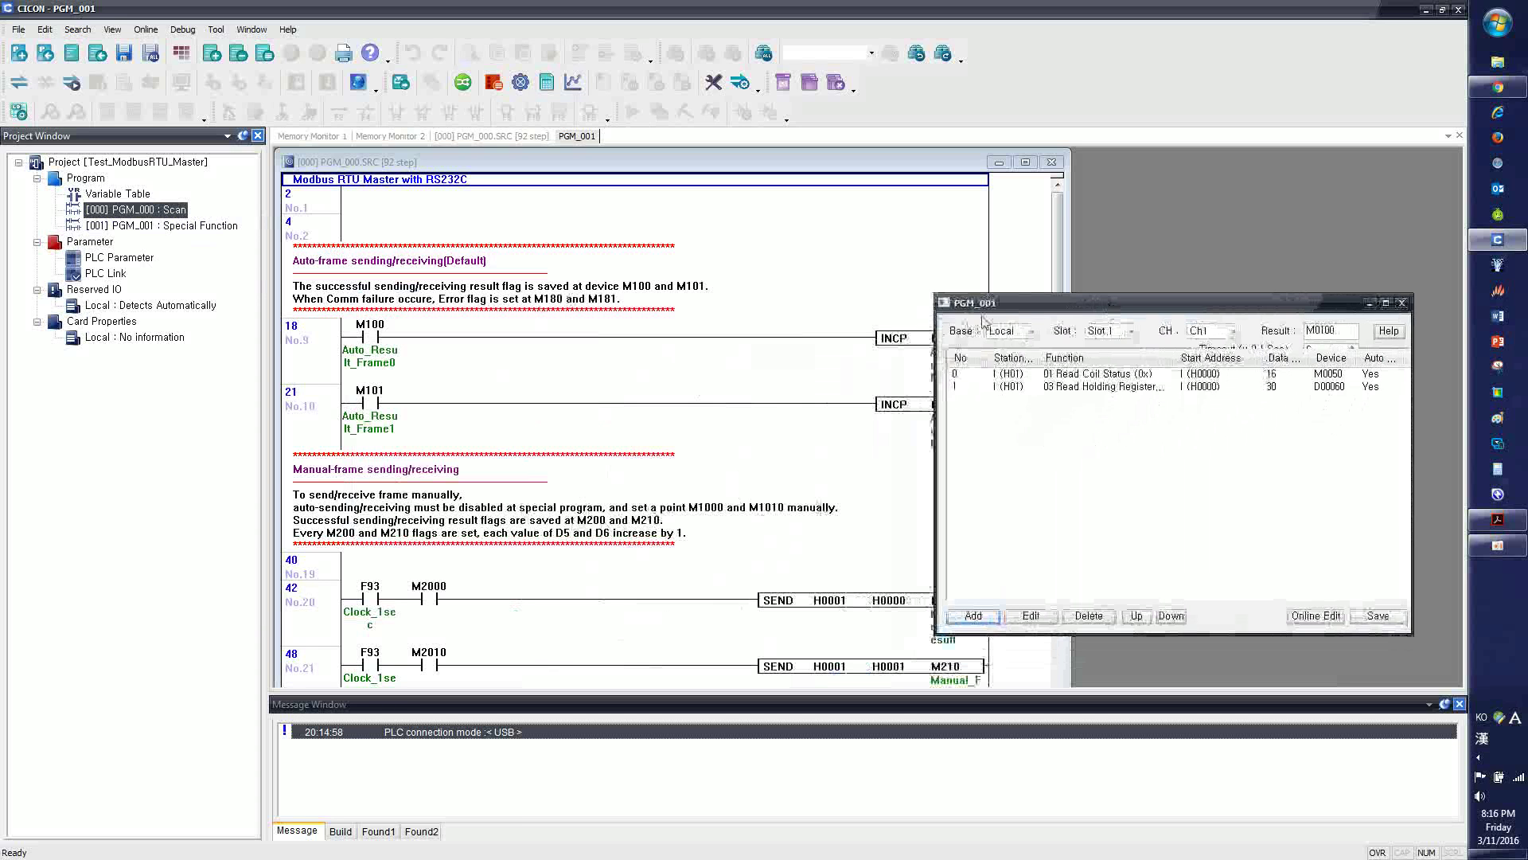
pyautogui.moveTo(978, 306); pyautogui.dragTo(402, 253)
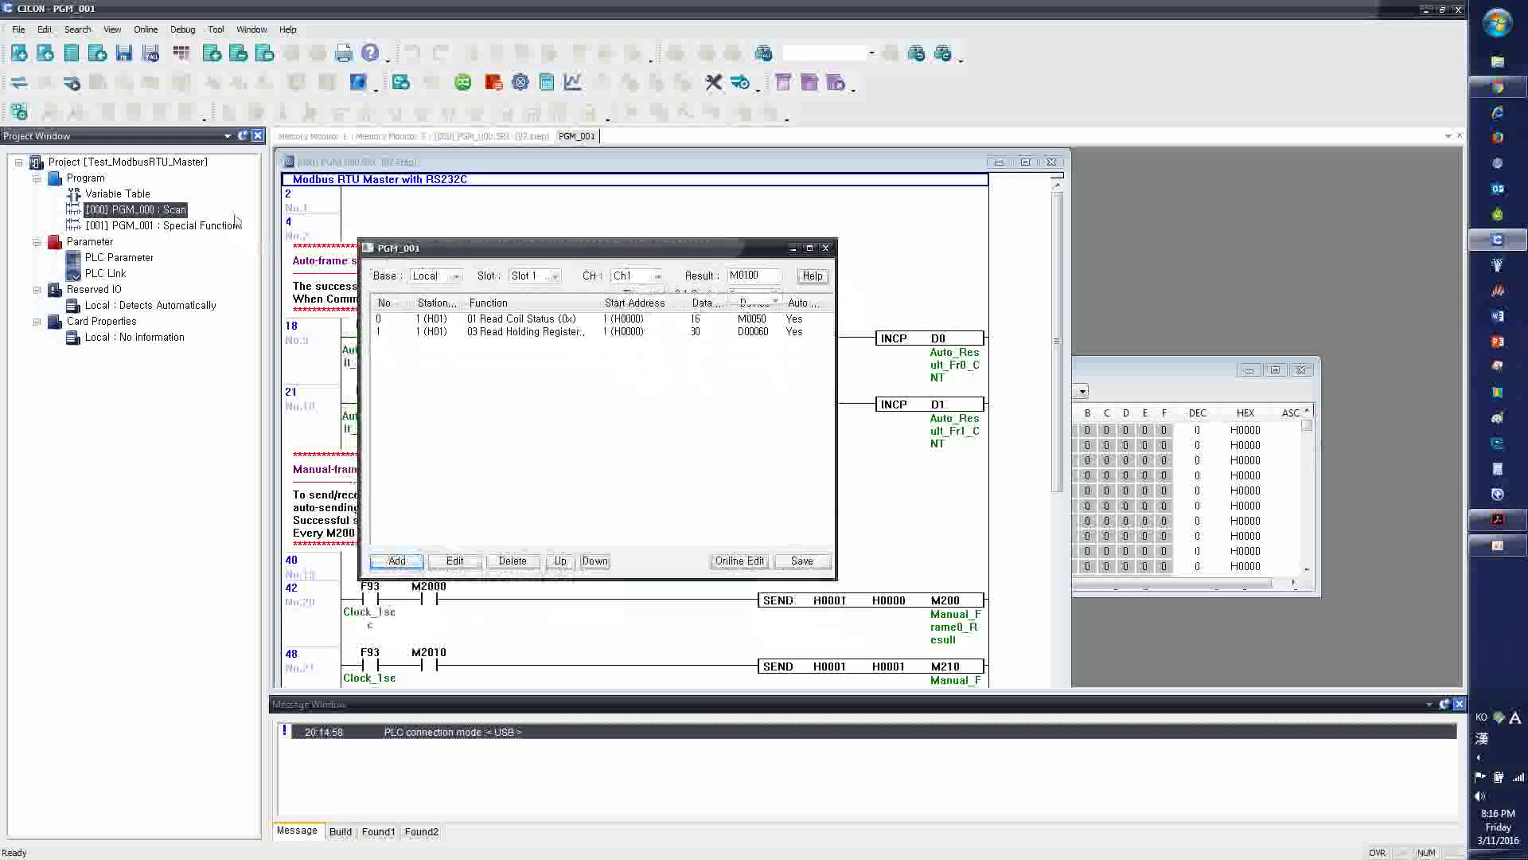
pyautogui.click(160, 225)
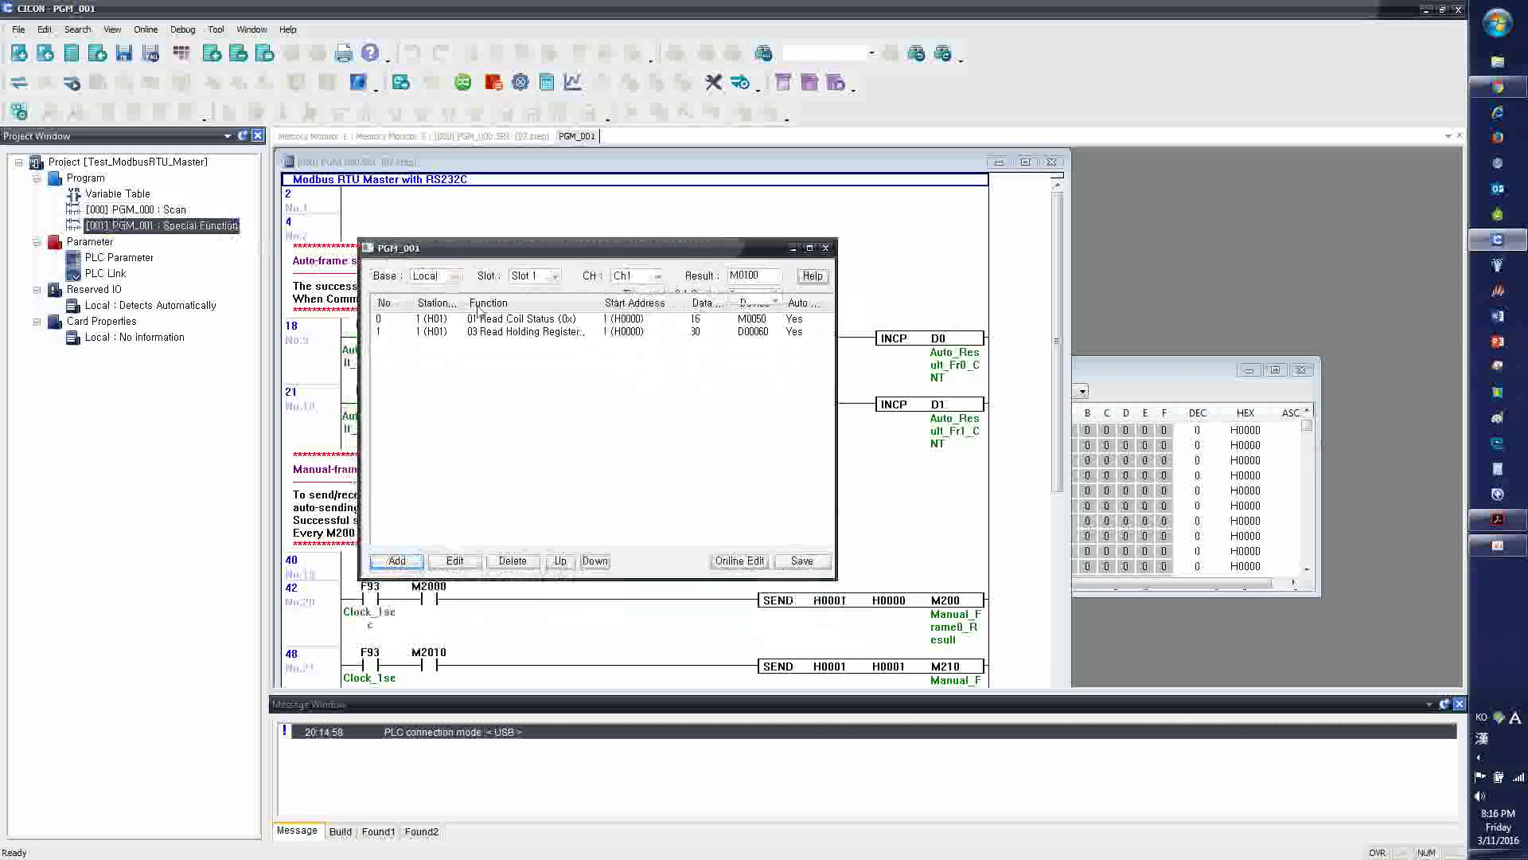
pyautogui.rightClick(197, 234)
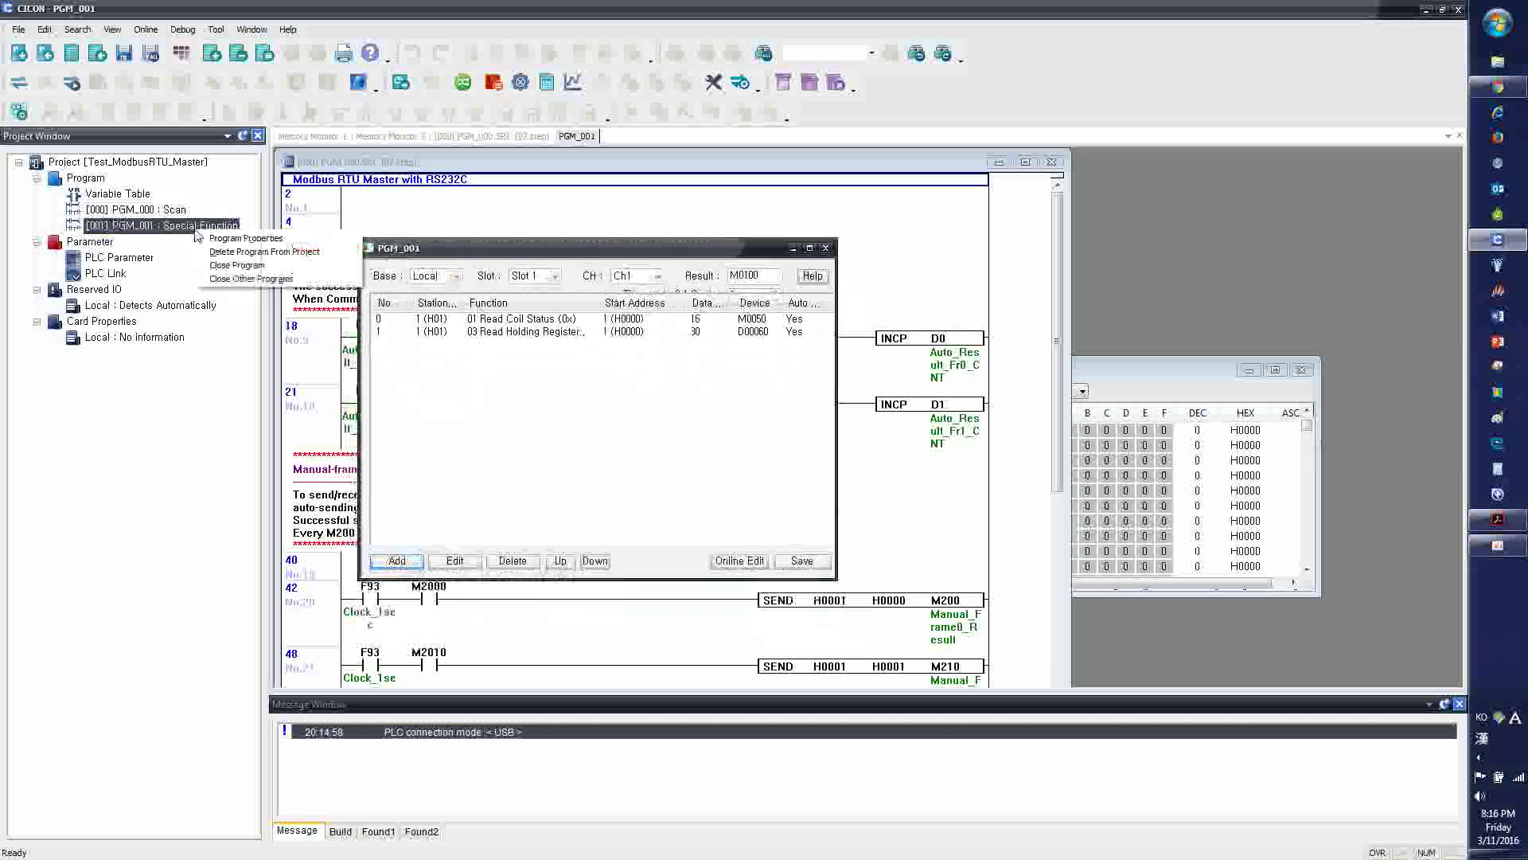
pyautogui.click(239, 241)
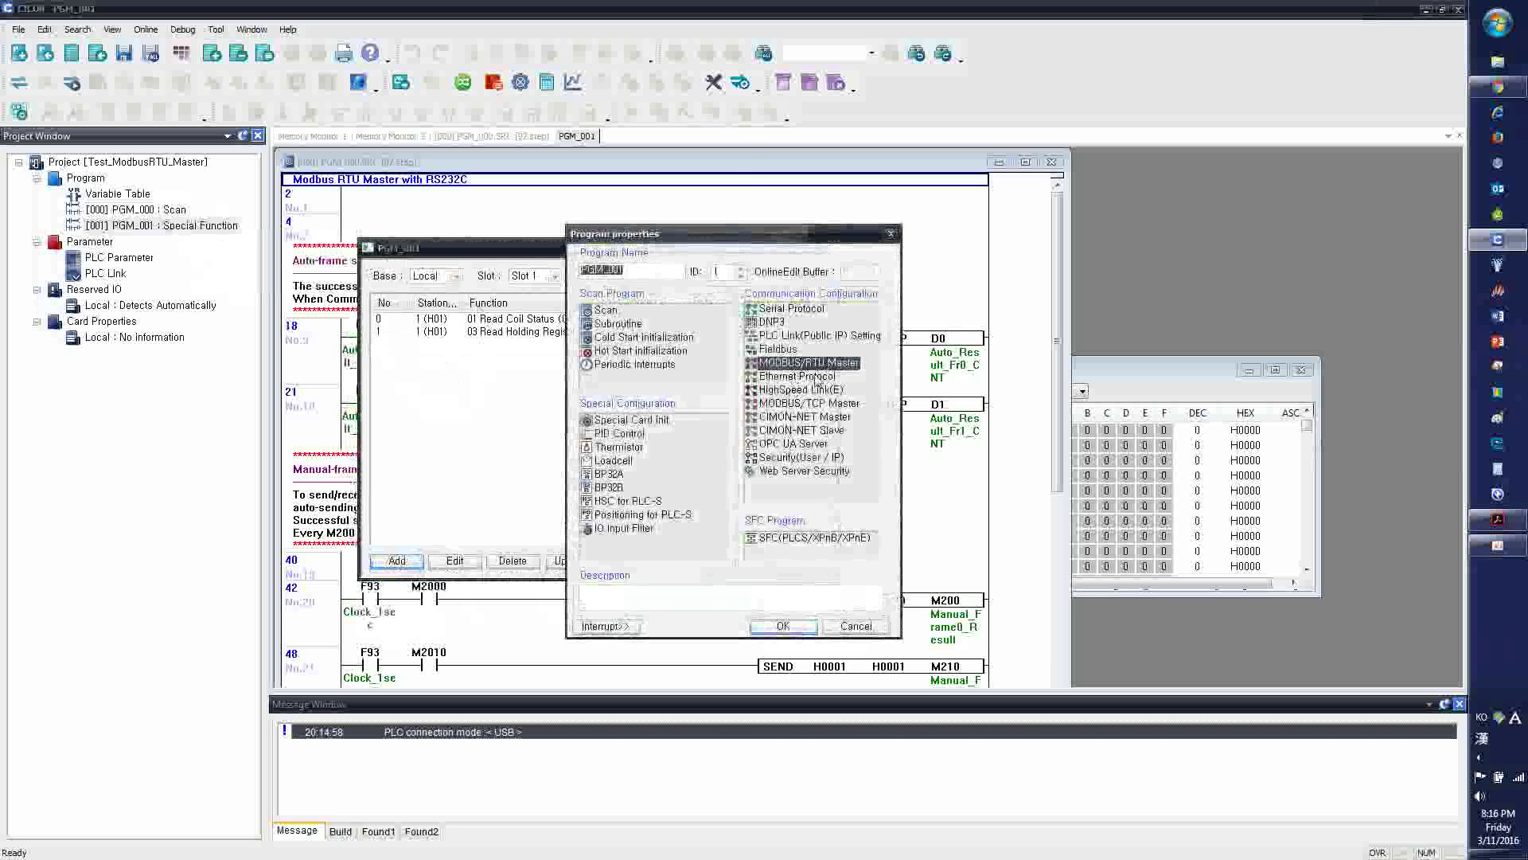
pyautogui.click(784, 626)
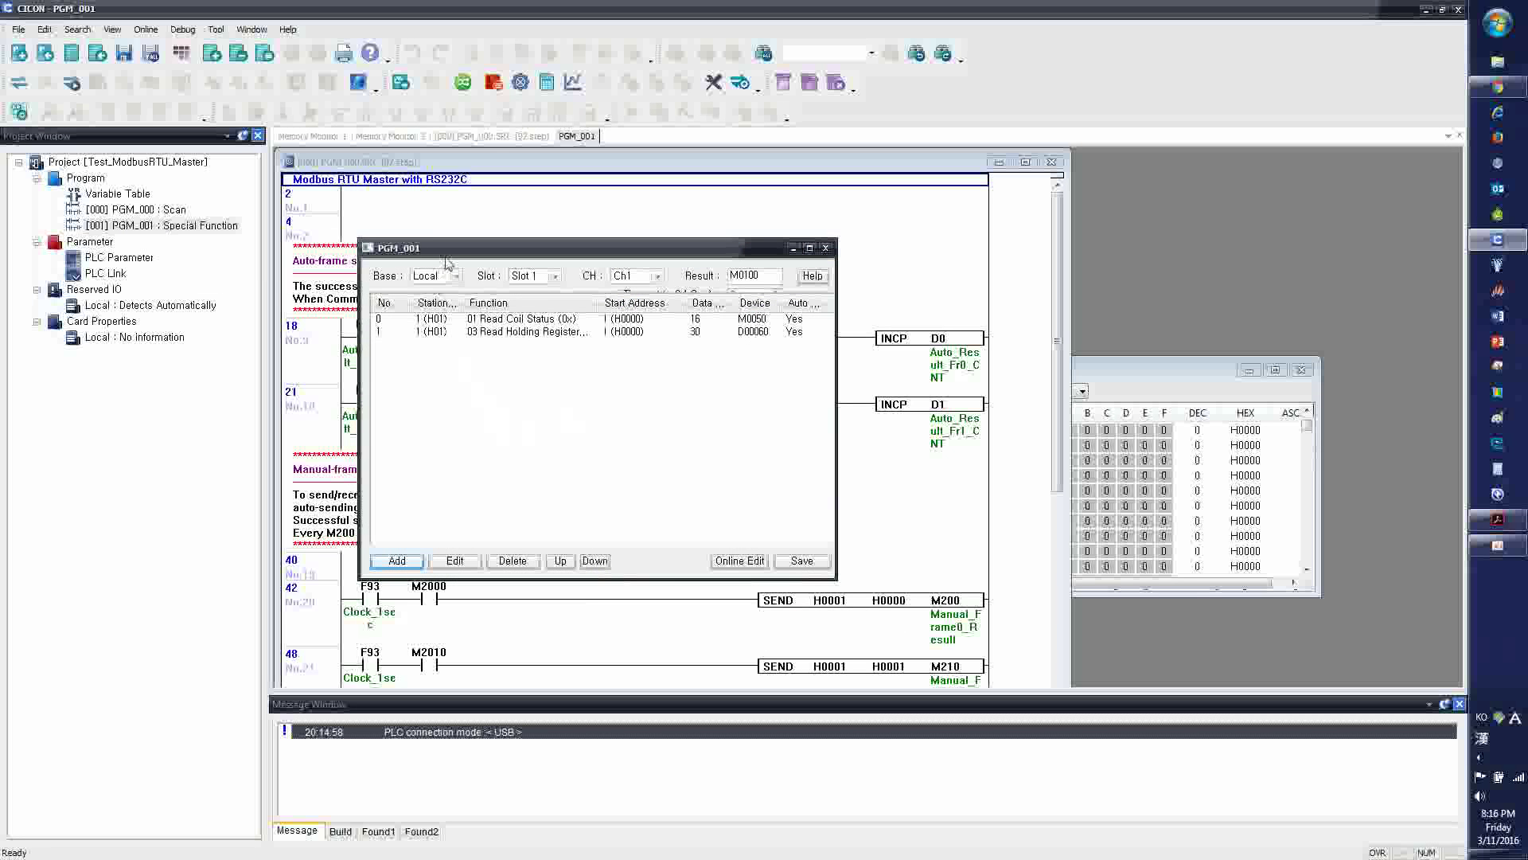
pyautogui.moveTo(451, 249); pyautogui.dragTo(442, 251)
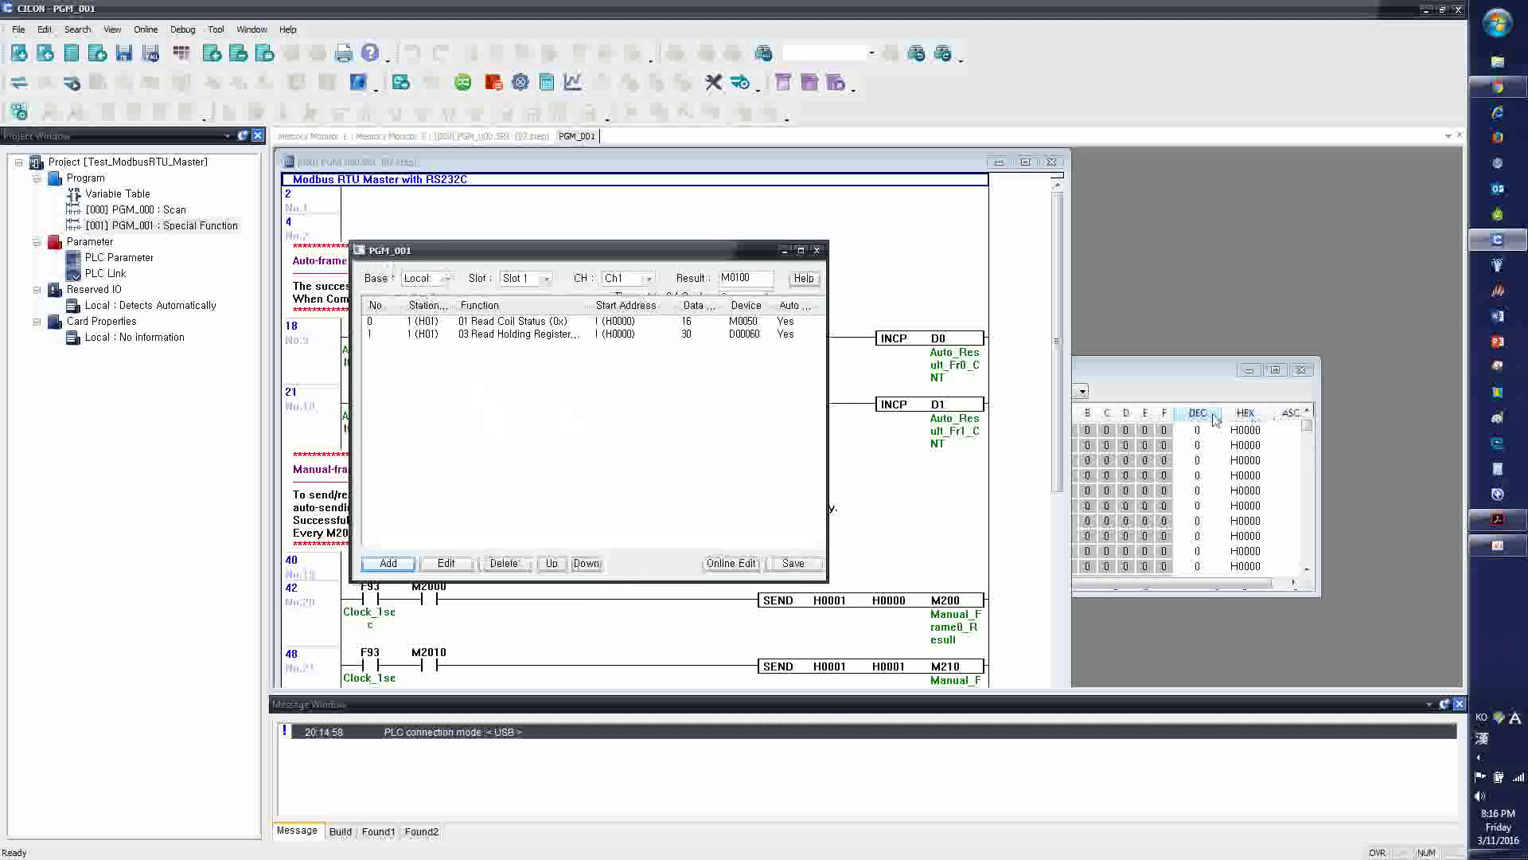
pyautogui.click(1506, 551)
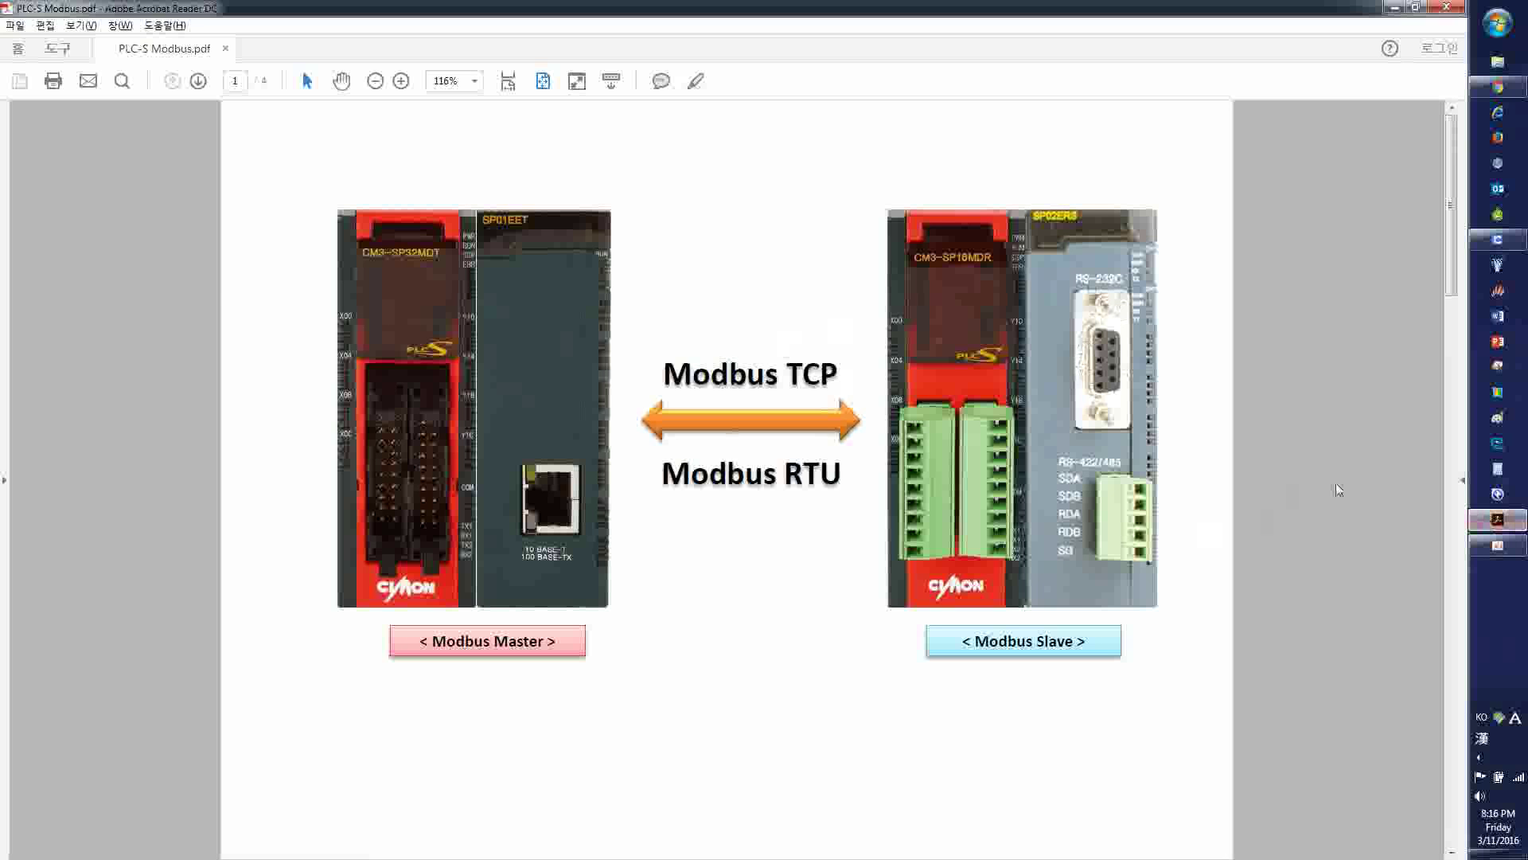
# Back in CICON, keep Base set to Local and Slot set to Slot 1
pyautogui.click(1498, 239)
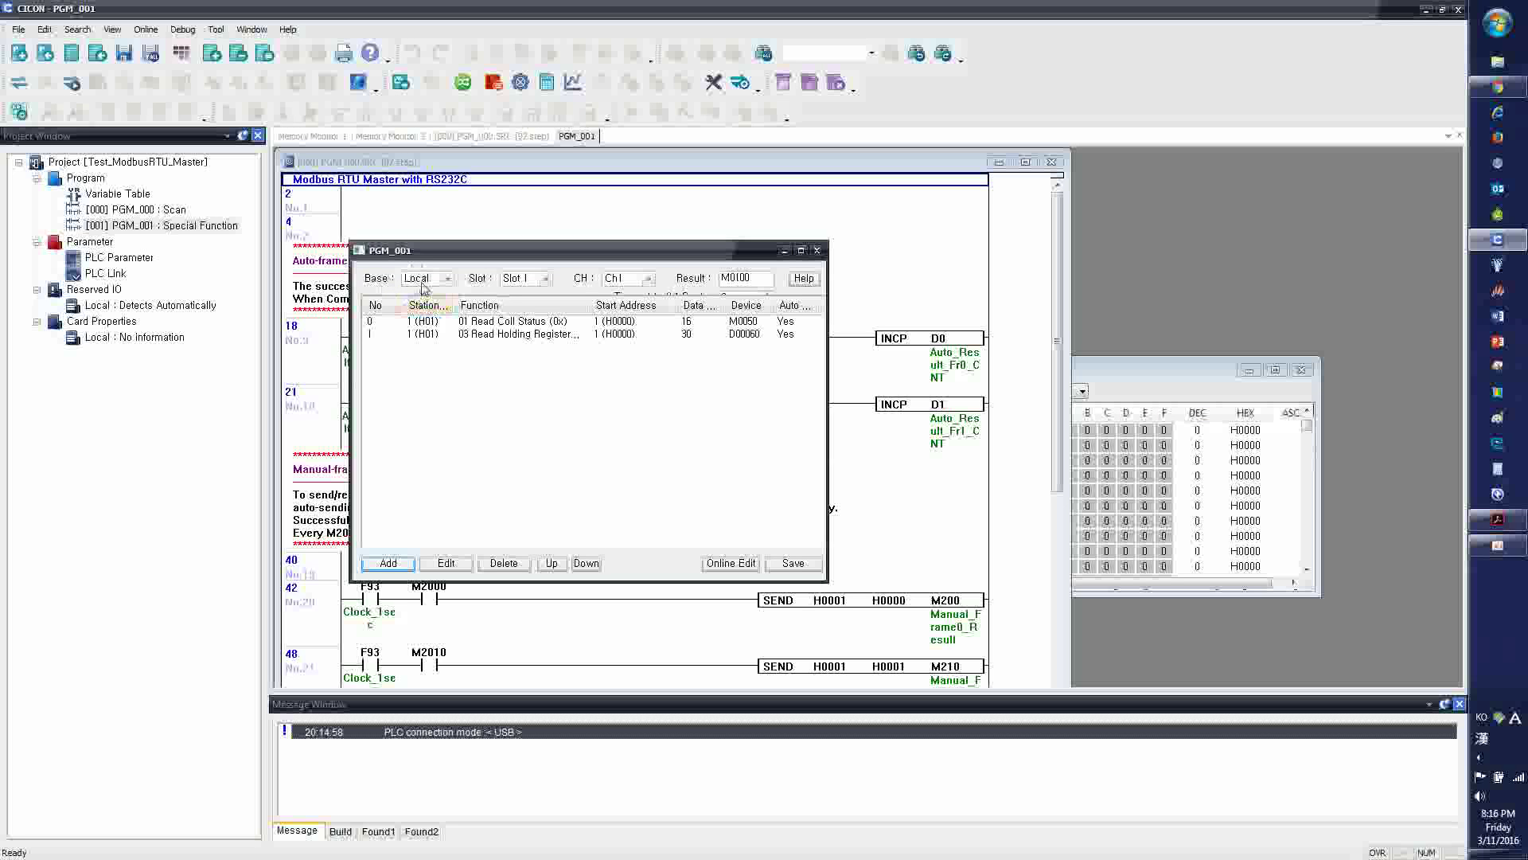
pyautogui.click(423, 280)
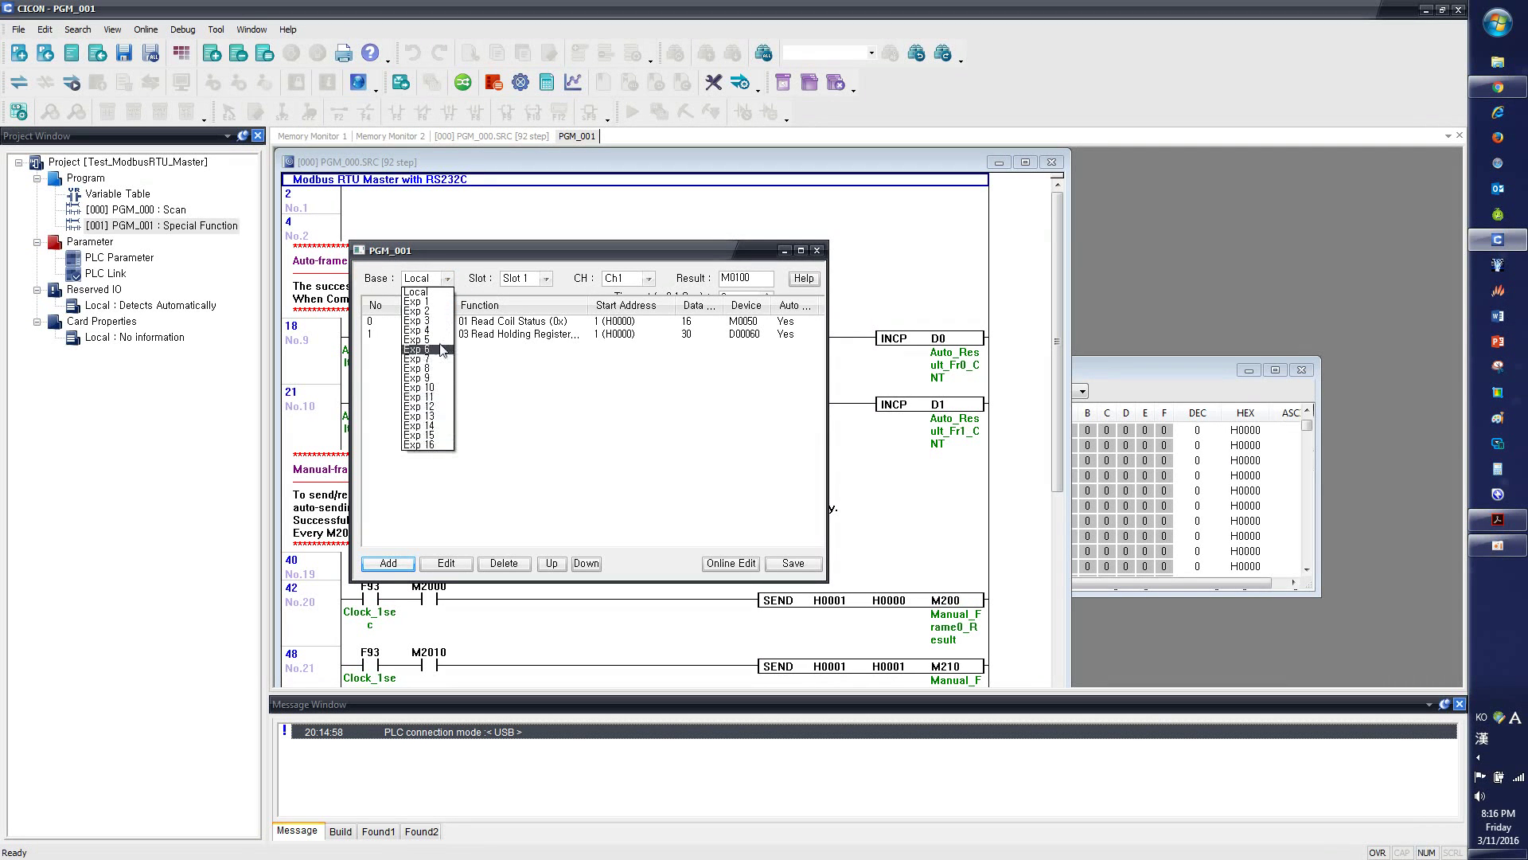
pyautogui.click(468, 278)
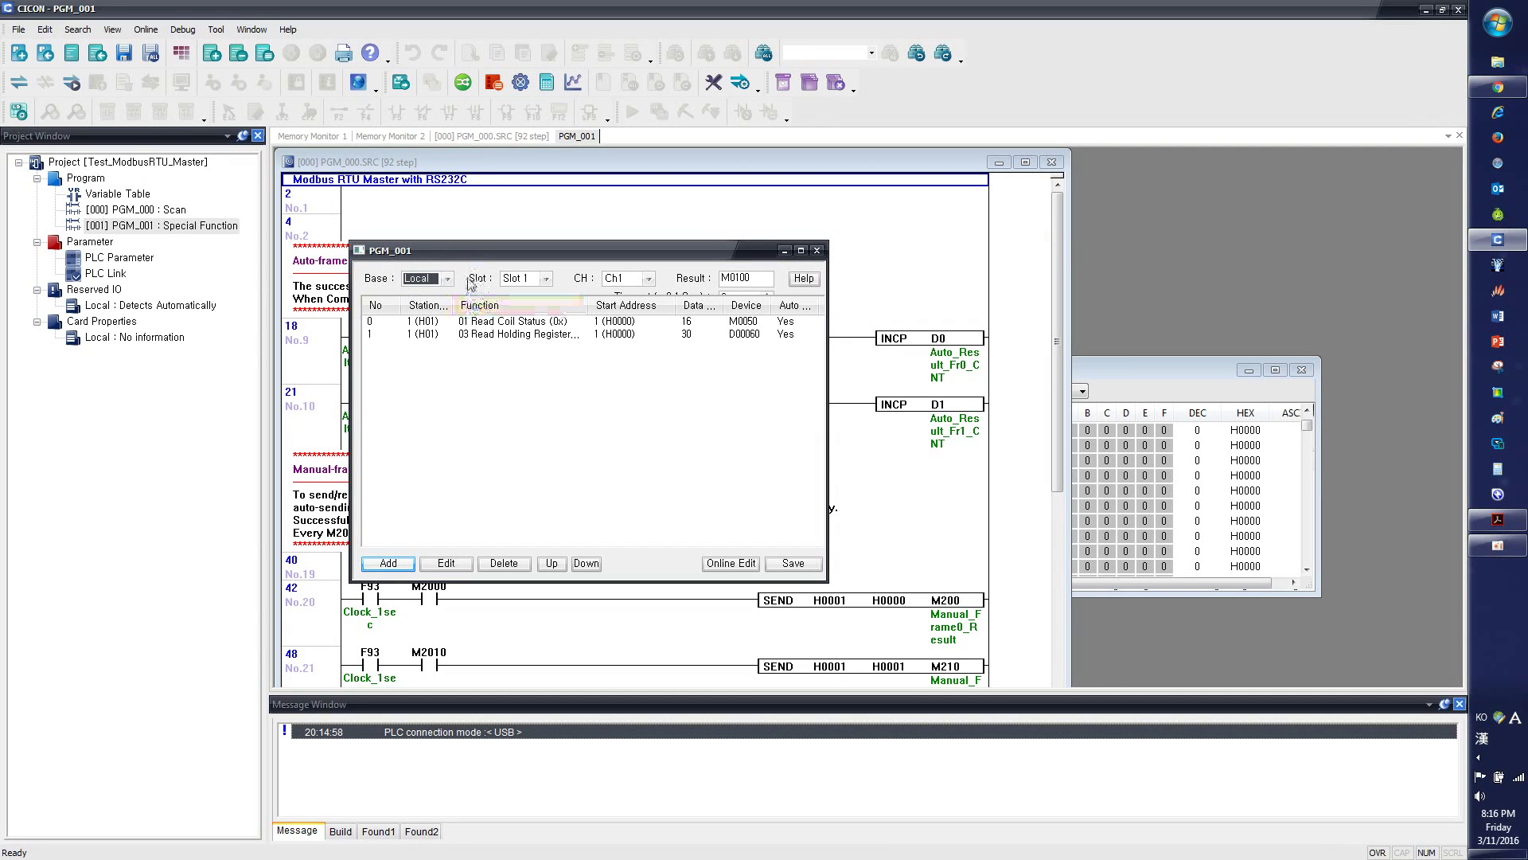
pyautogui.click(523, 278)
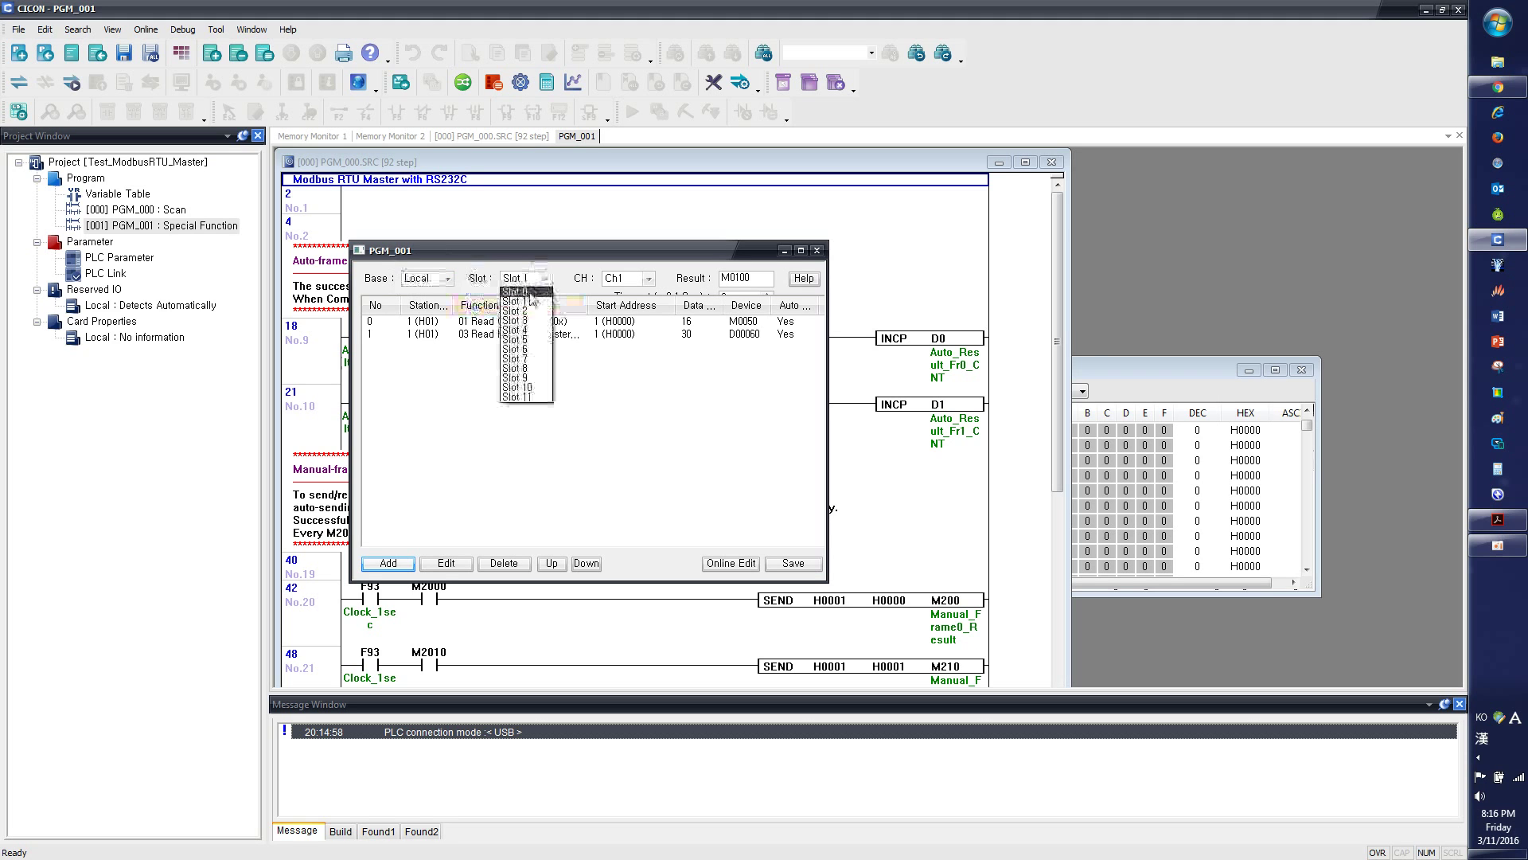
pyautogui.click(532, 303)
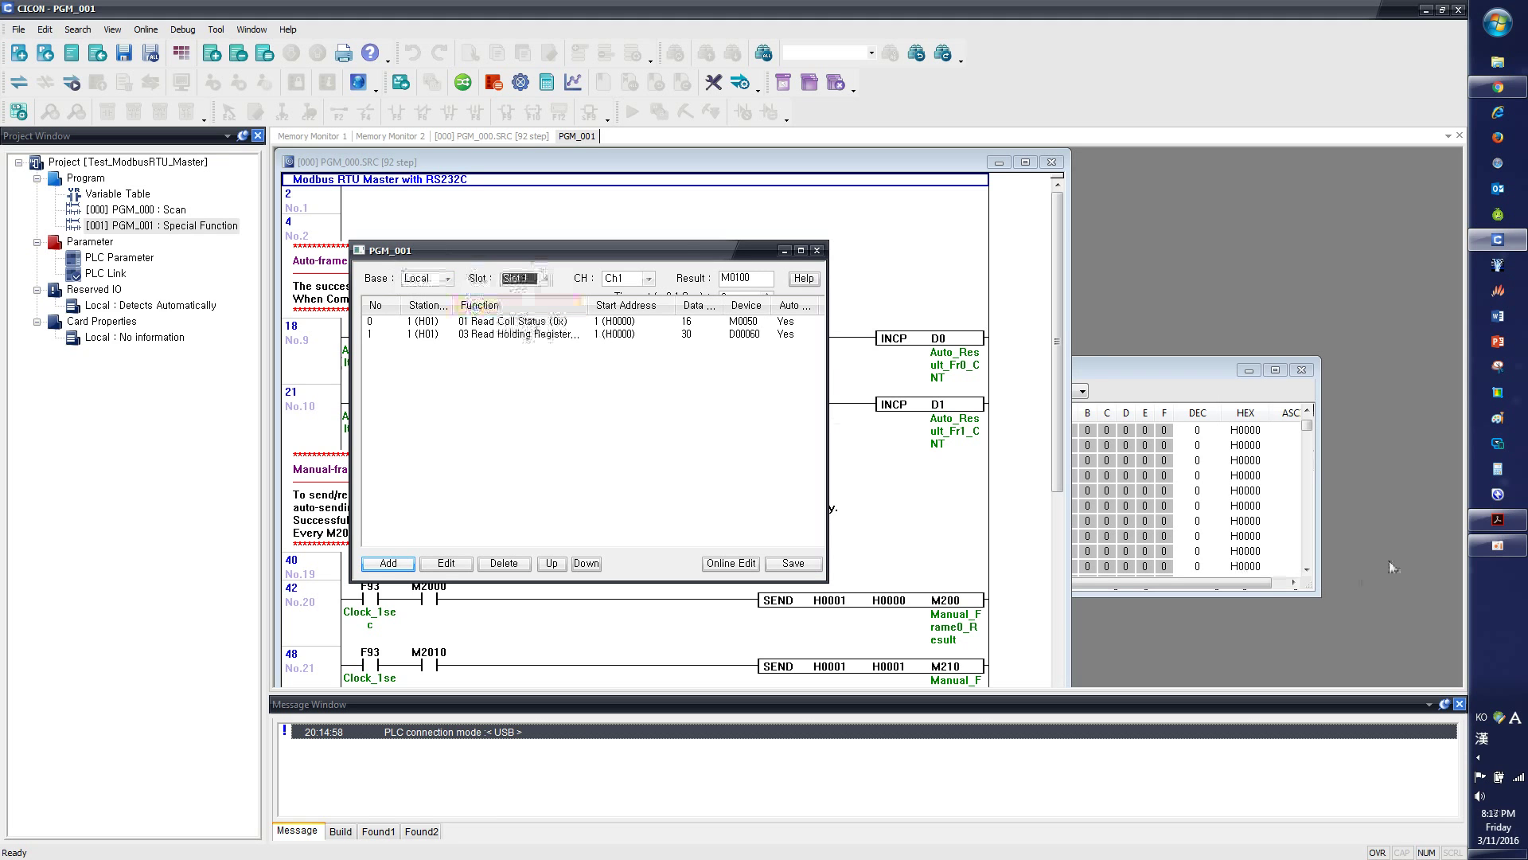
# Compare the Modbus settings against the PDF overview, then begin adding a new block
pyautogui.click(1497, 545)
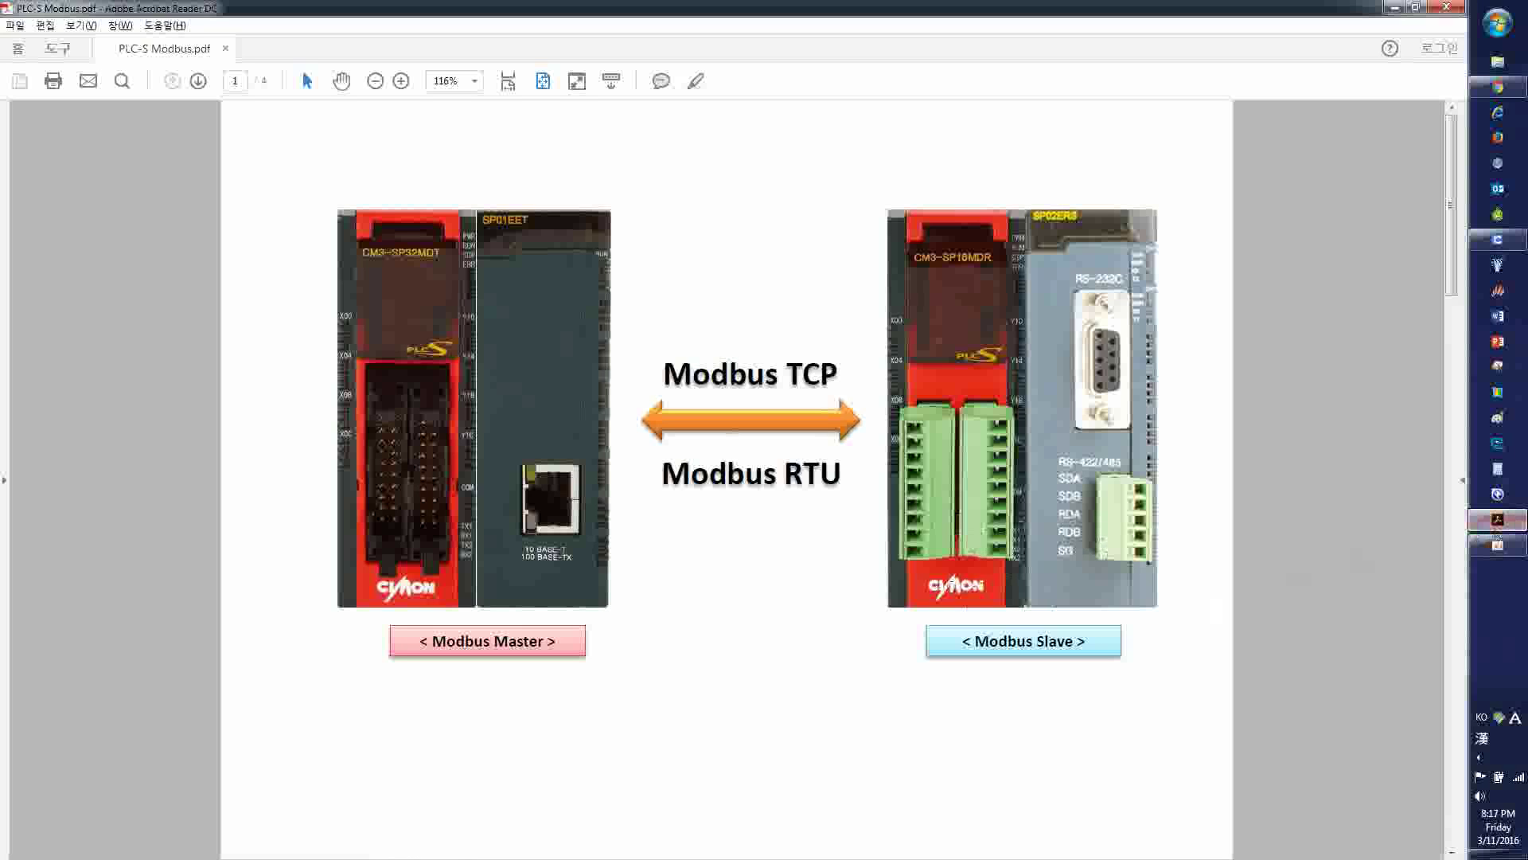
pyautogui.click(1495, 262)
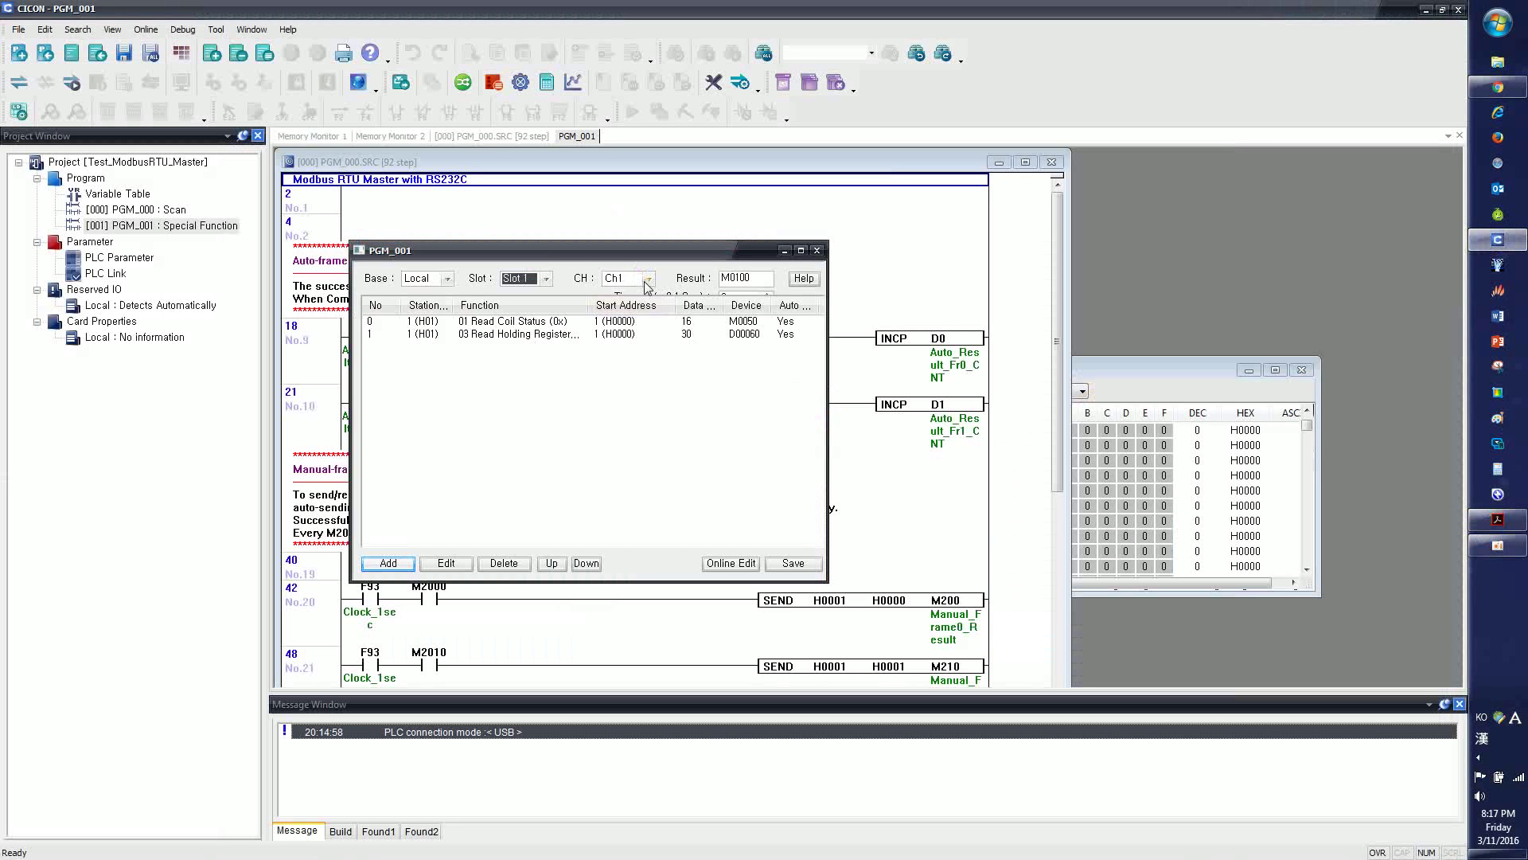
pyautogui.click(1497, 519)
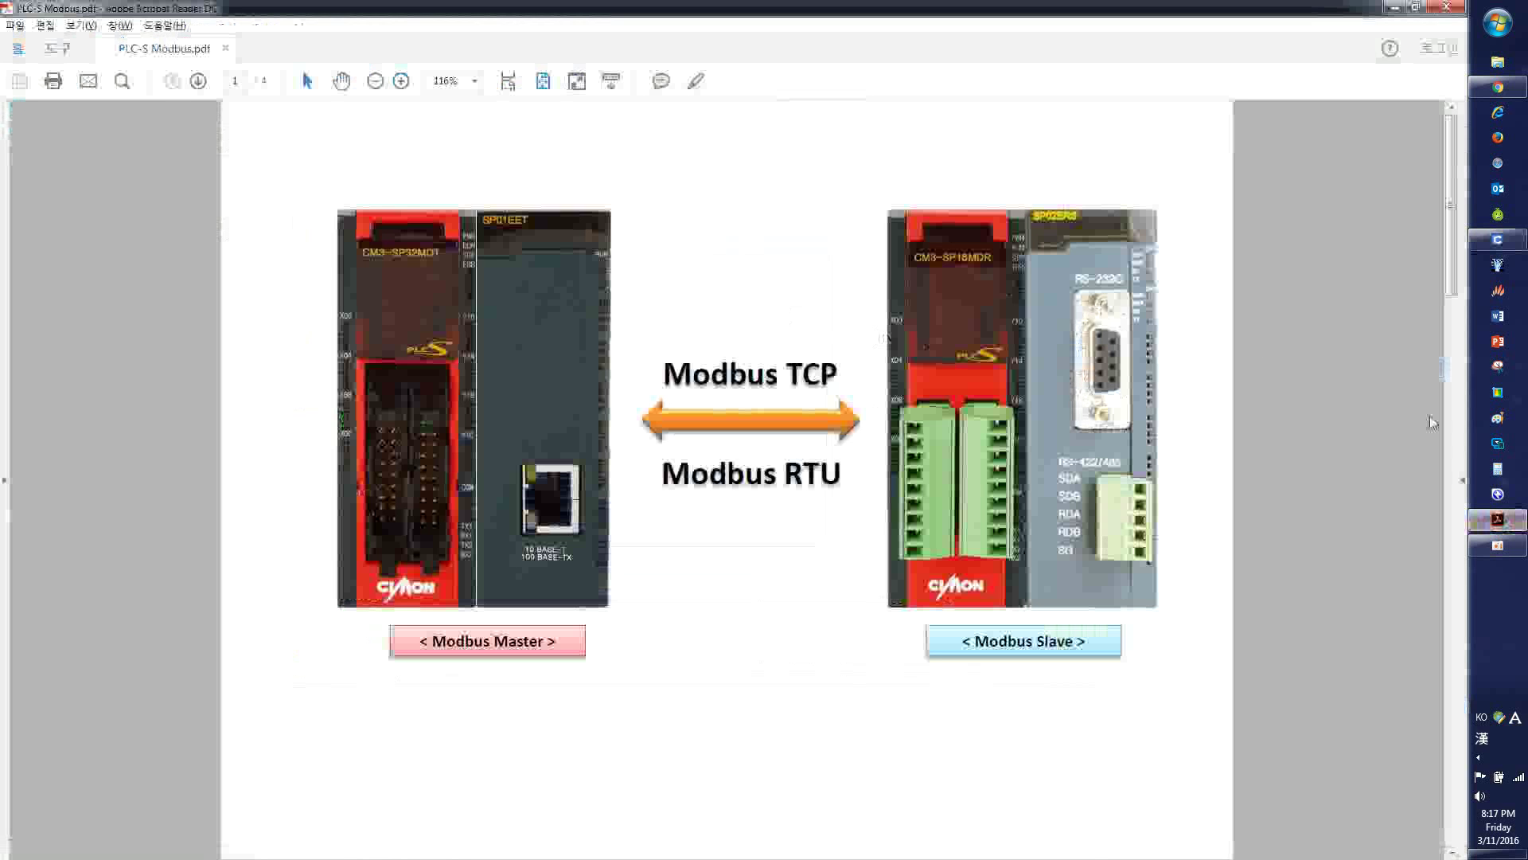
pyautogui.click(1484, 242)
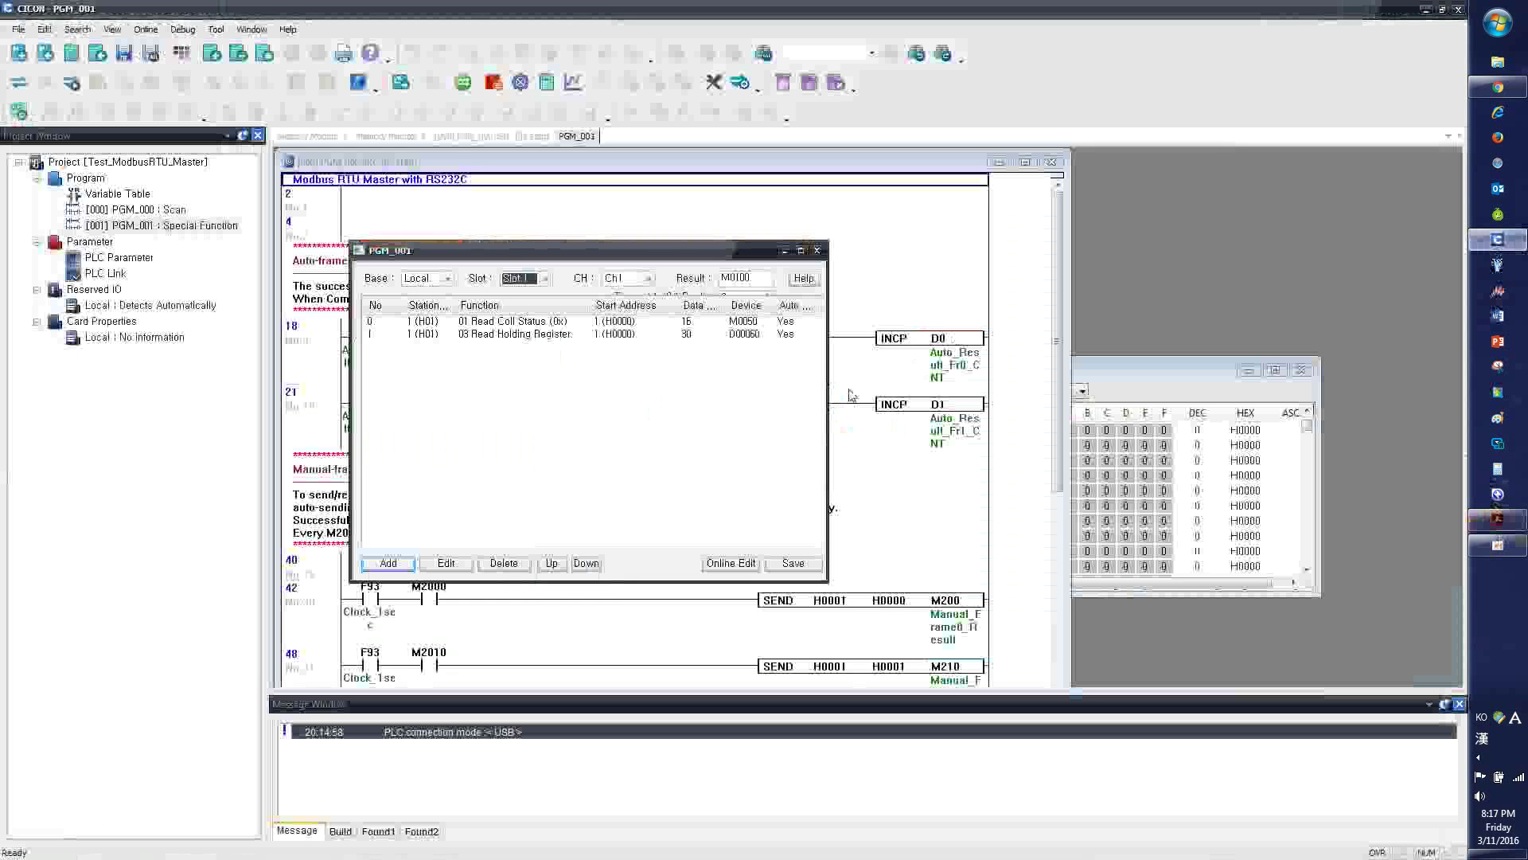
pyautogui.click(761, 277)
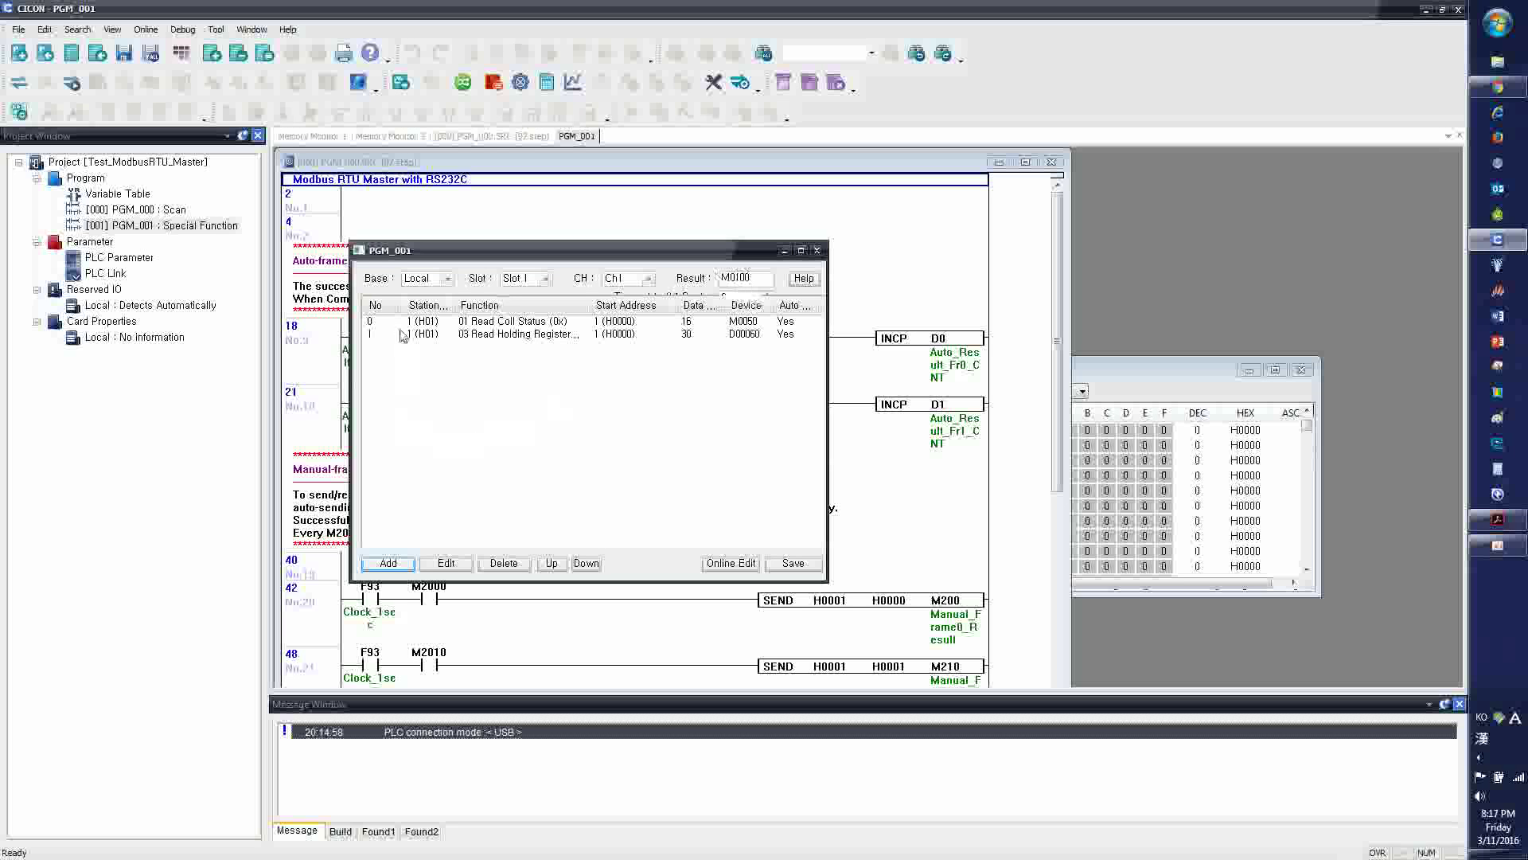
pyautogui.click(388, 563)
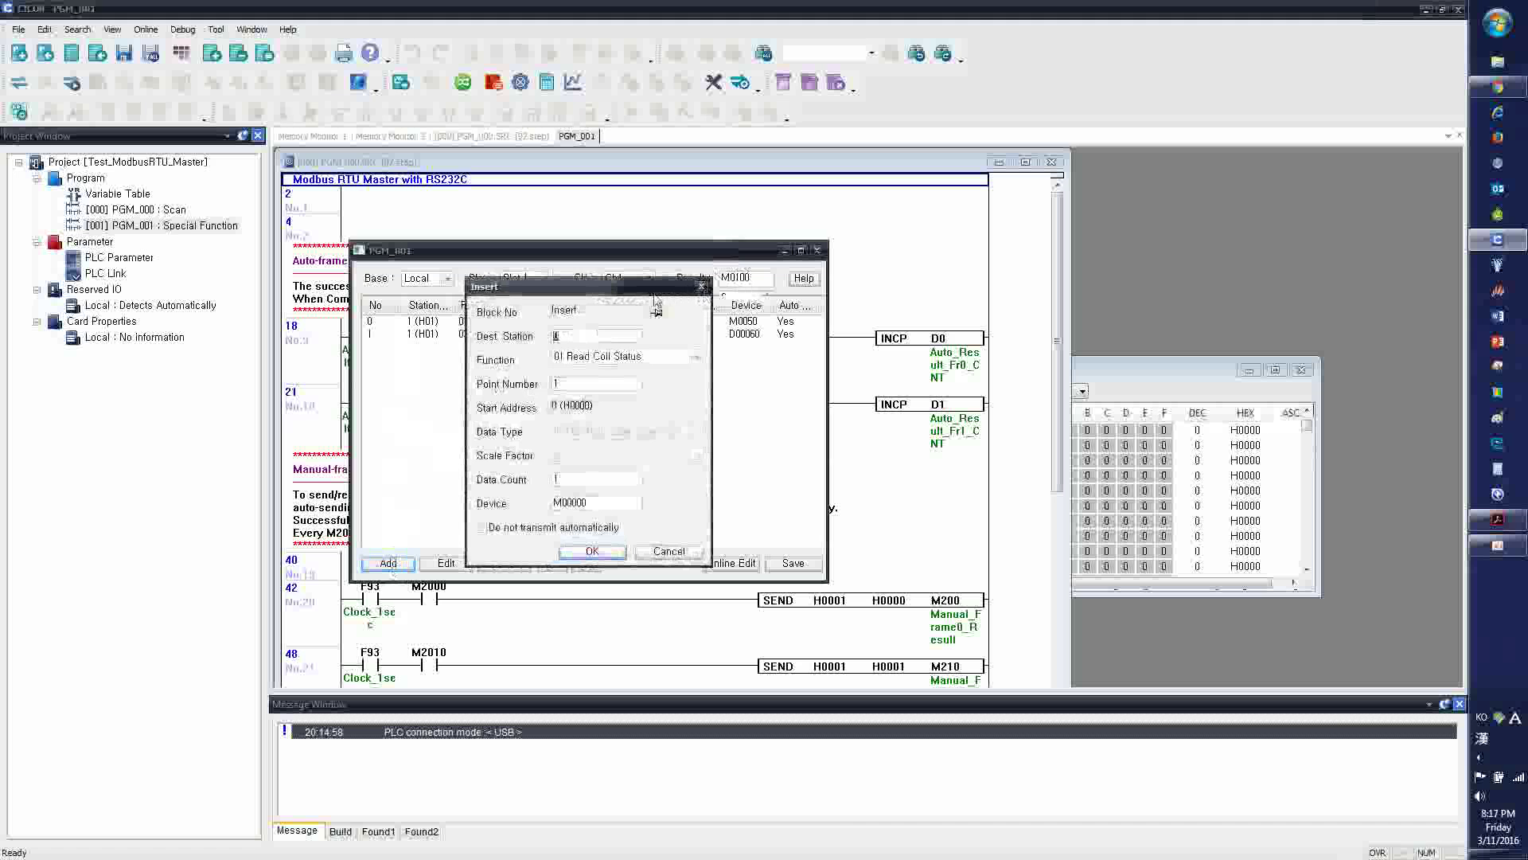
# Cancel the new block and open block 0, keeping function 01 Read Coil Status
pyautogui.click(701, 290)
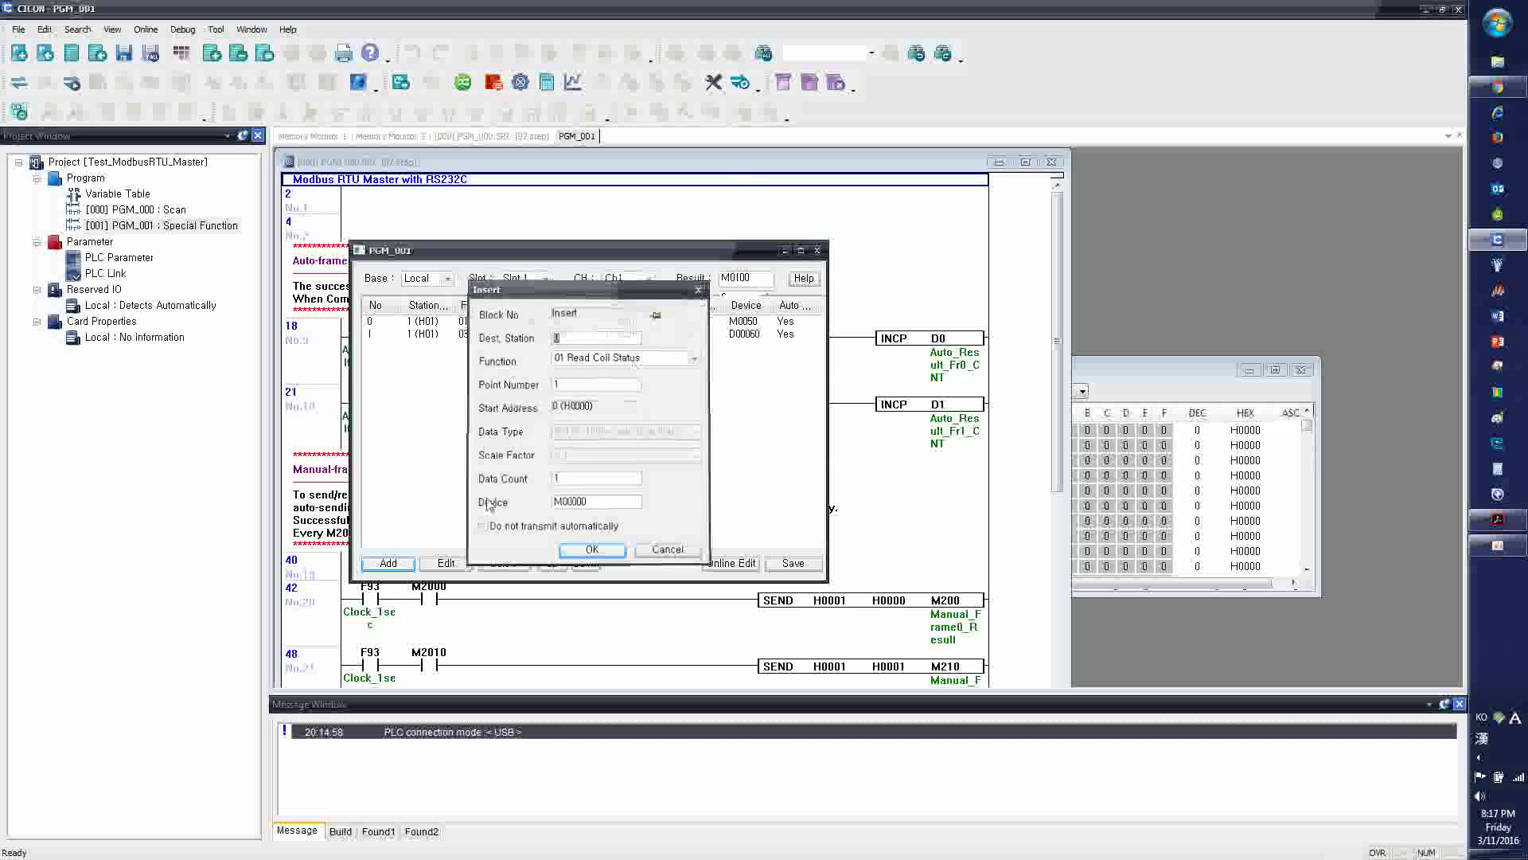
pyautogui.click(411, 324)
pyautogui.doubleClick(411, 325)
pyautogui.moveTo(587, 182); pyautogui.dragTo(641, 381)
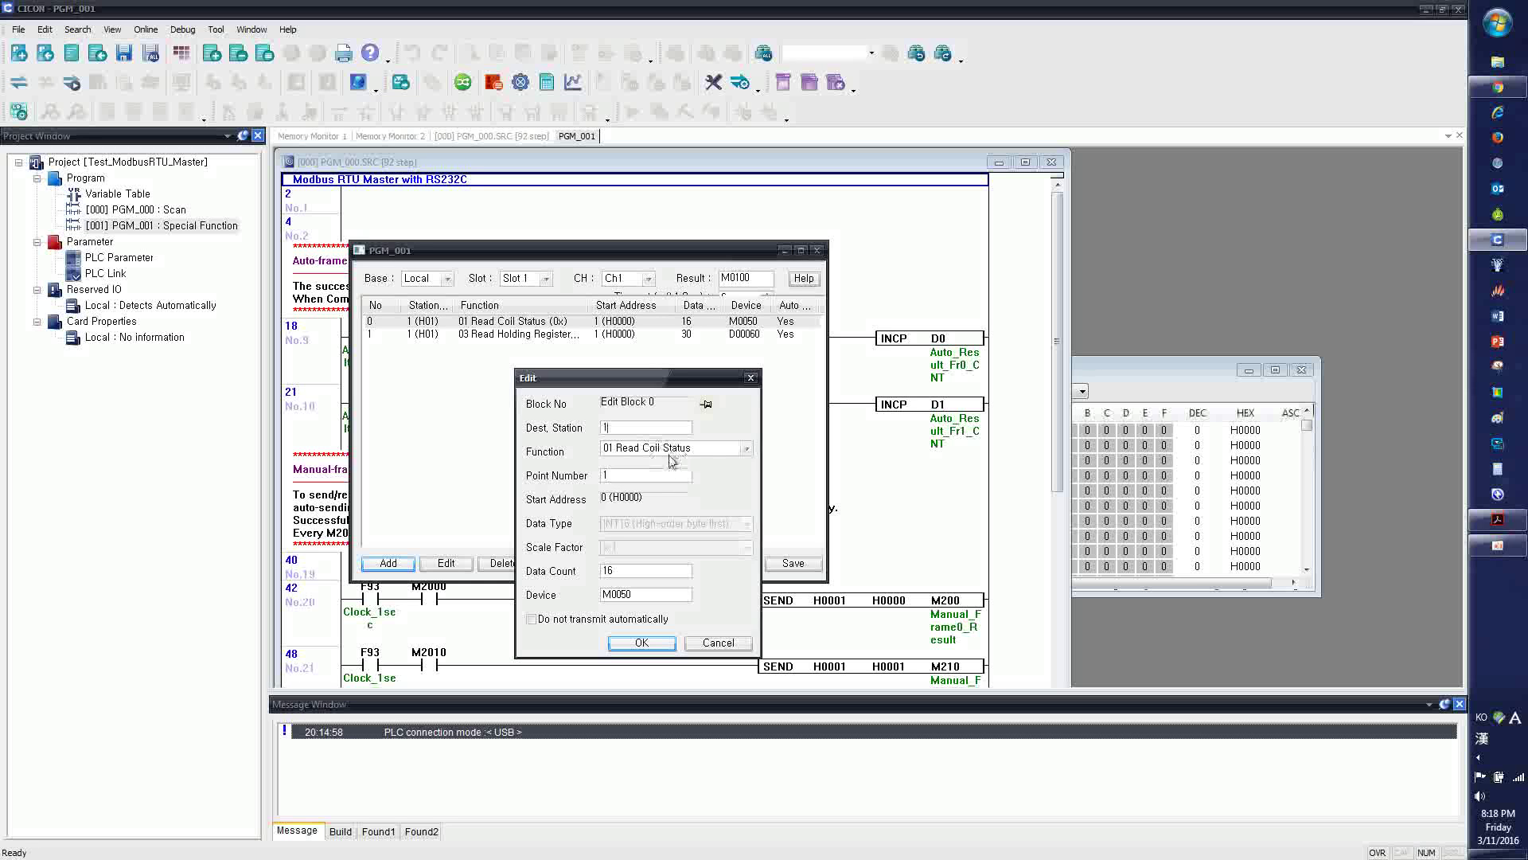
pyautogui.click(649, 450)
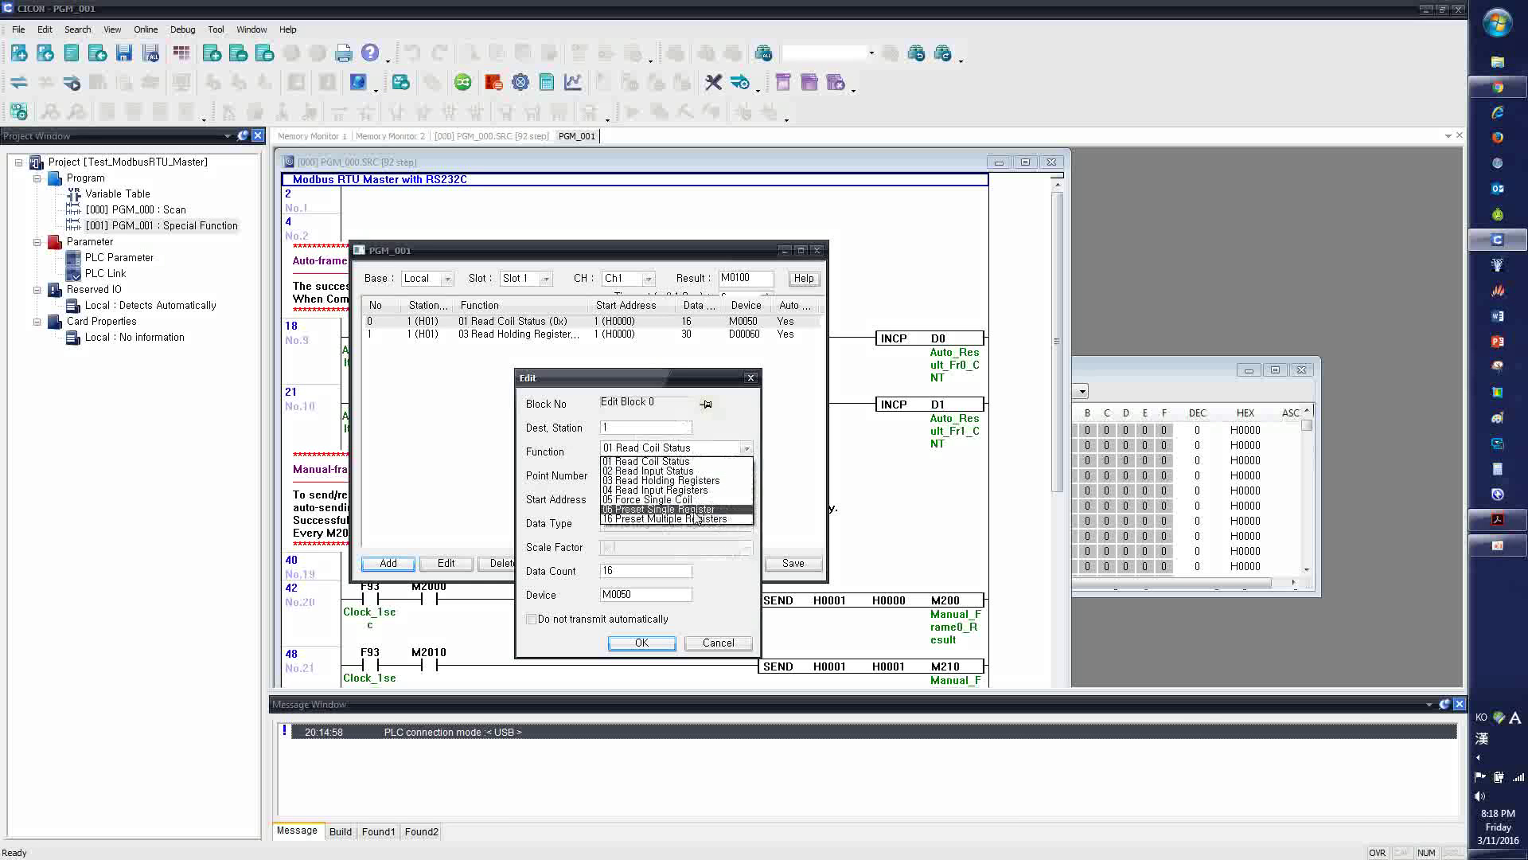
pyautogui.click(708, 465)
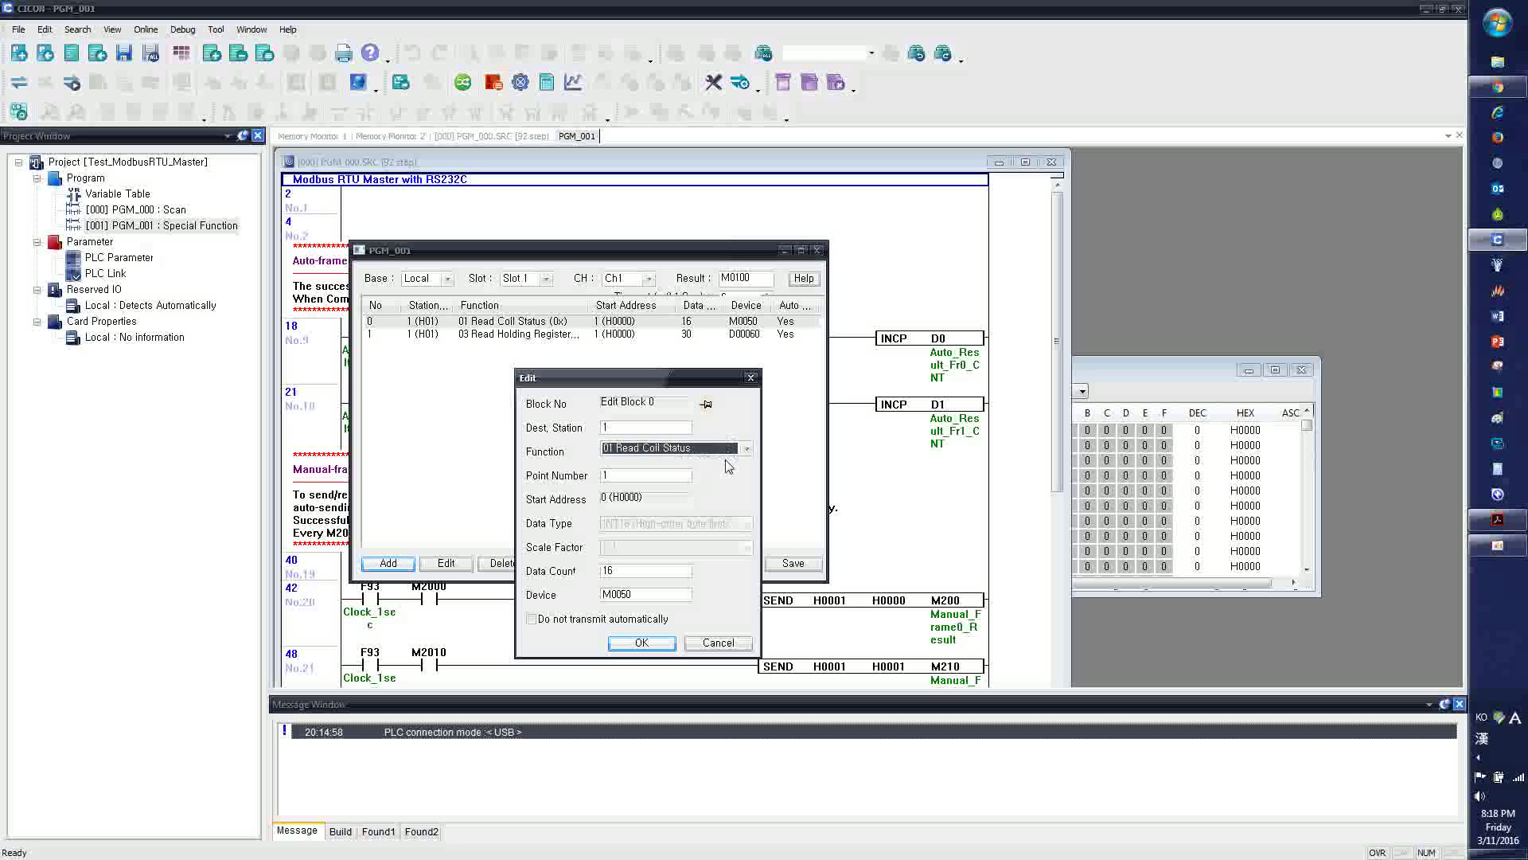
pyautogui.click(681, 475)
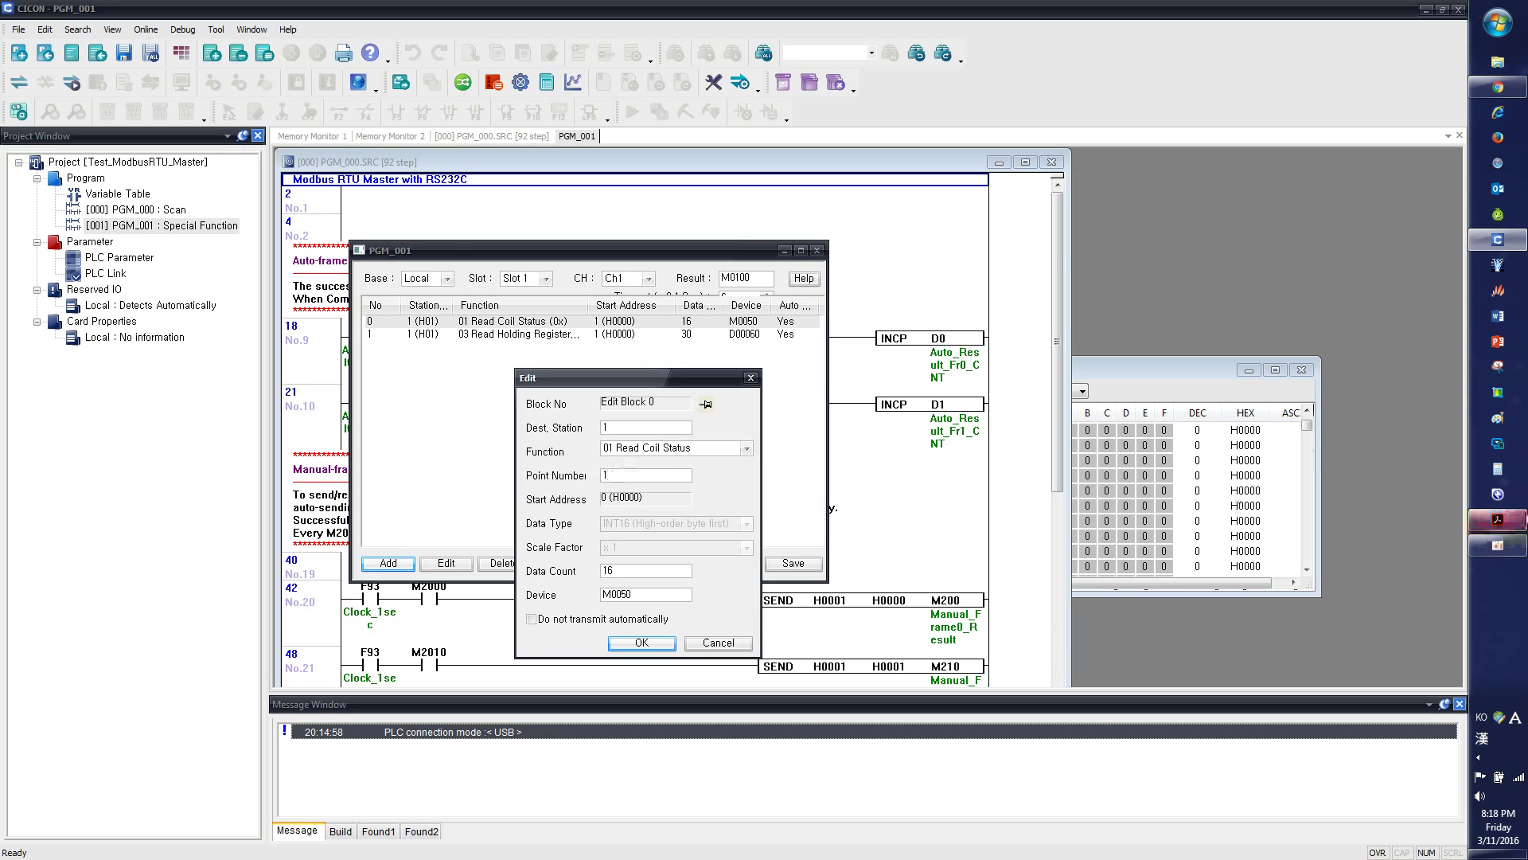
pyautogui.click(1497, 520)
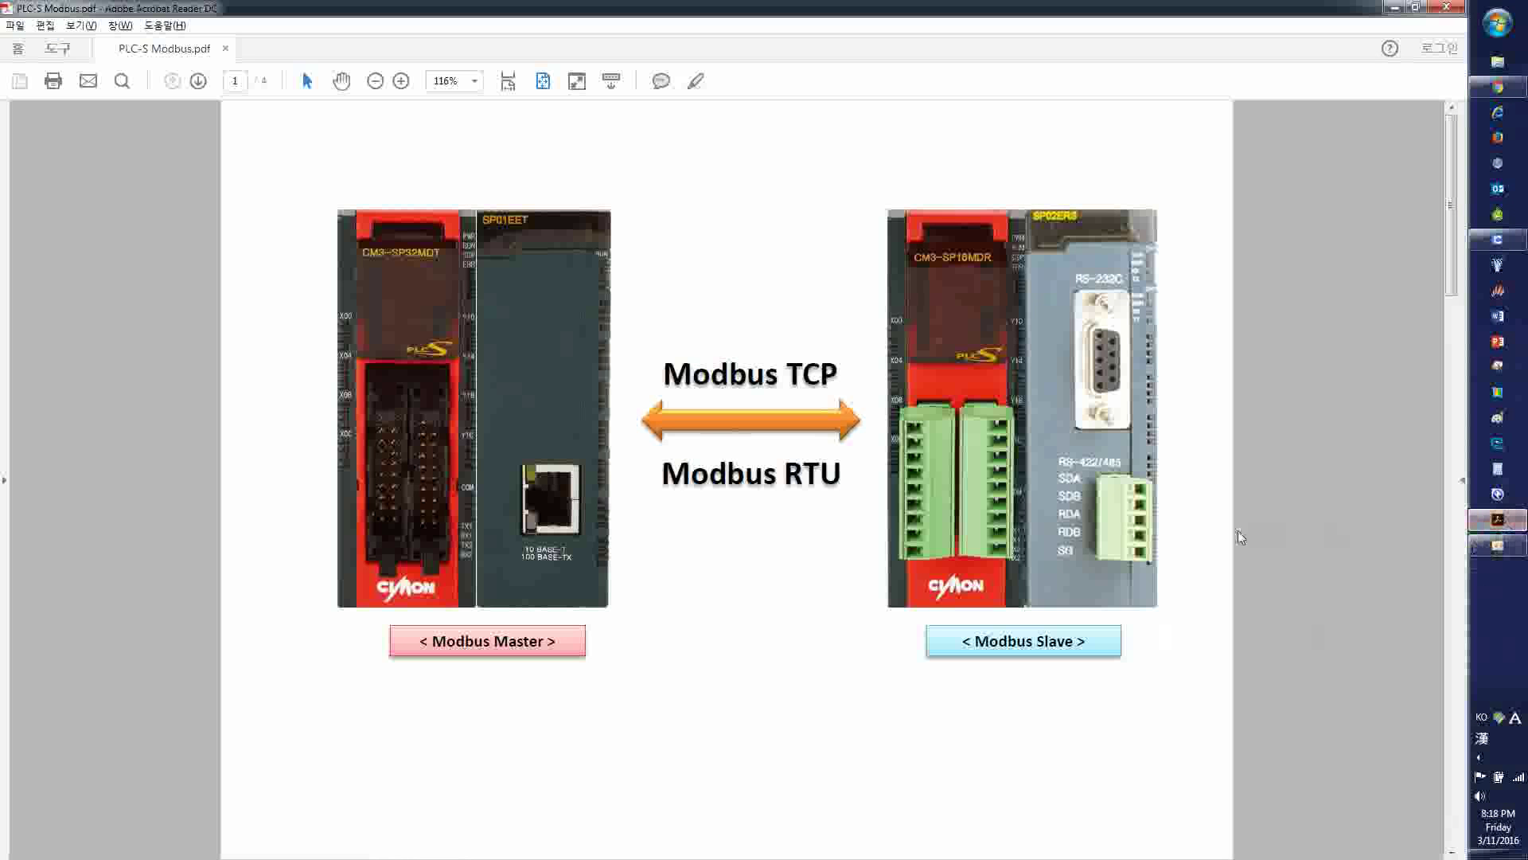
pyautogui.press('End')
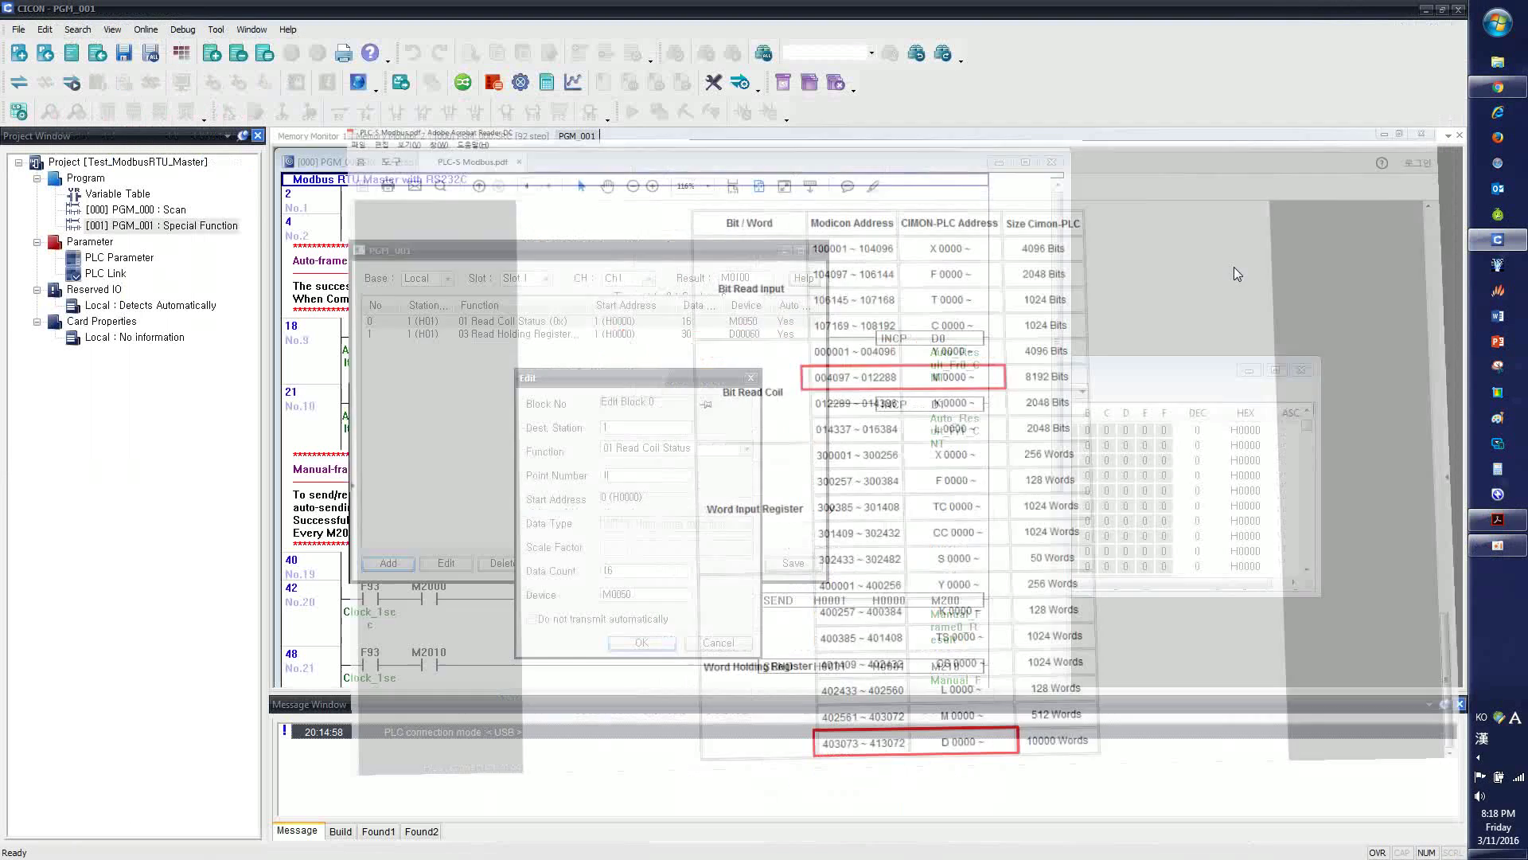
pyautogui.click(1395, 7)
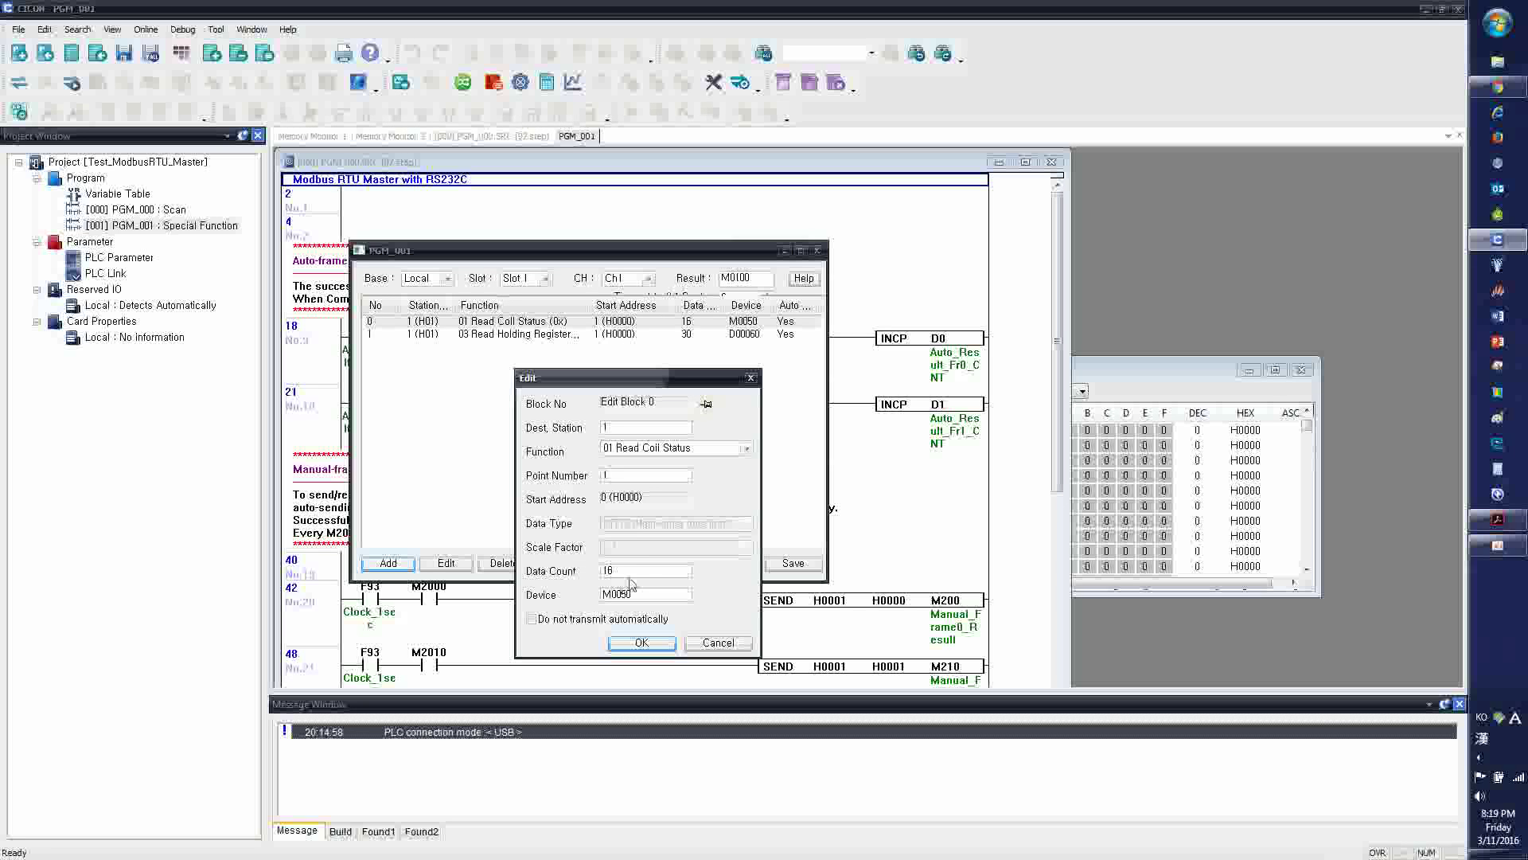
# Change block 0's Device from M0050 to M0000, leave automatic transmission on, and confirm
pyautogui.click(653, 591)
pyautogui.press('BackSpace')
pyautogui.press('BackSpace')
pyautogui.write('00')
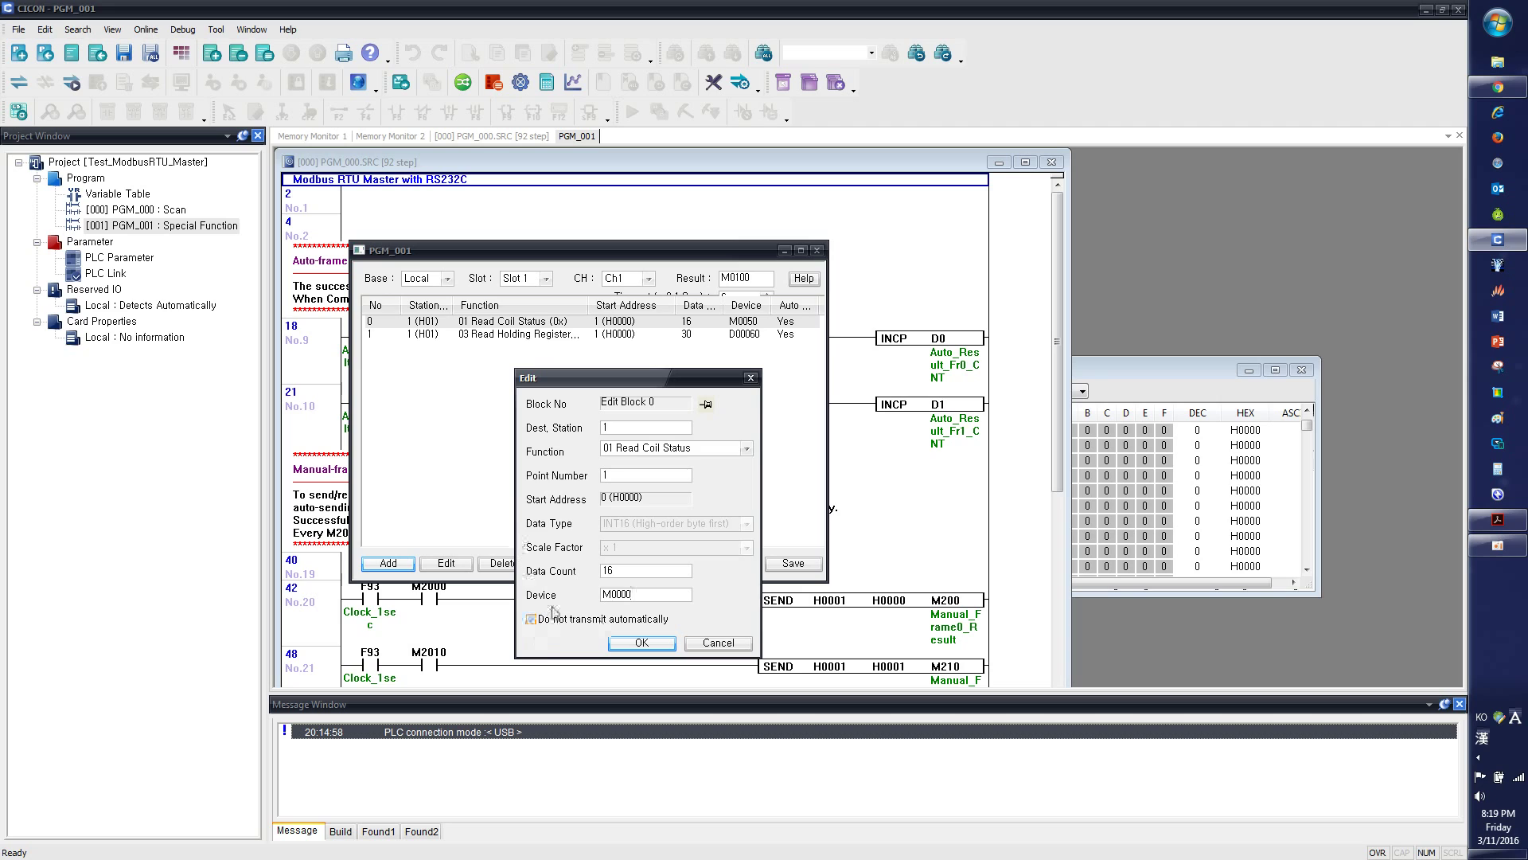
pyautogui.click(562, 619)
pyautogui.click(562, 620)
pyautogui.click(633, 641)
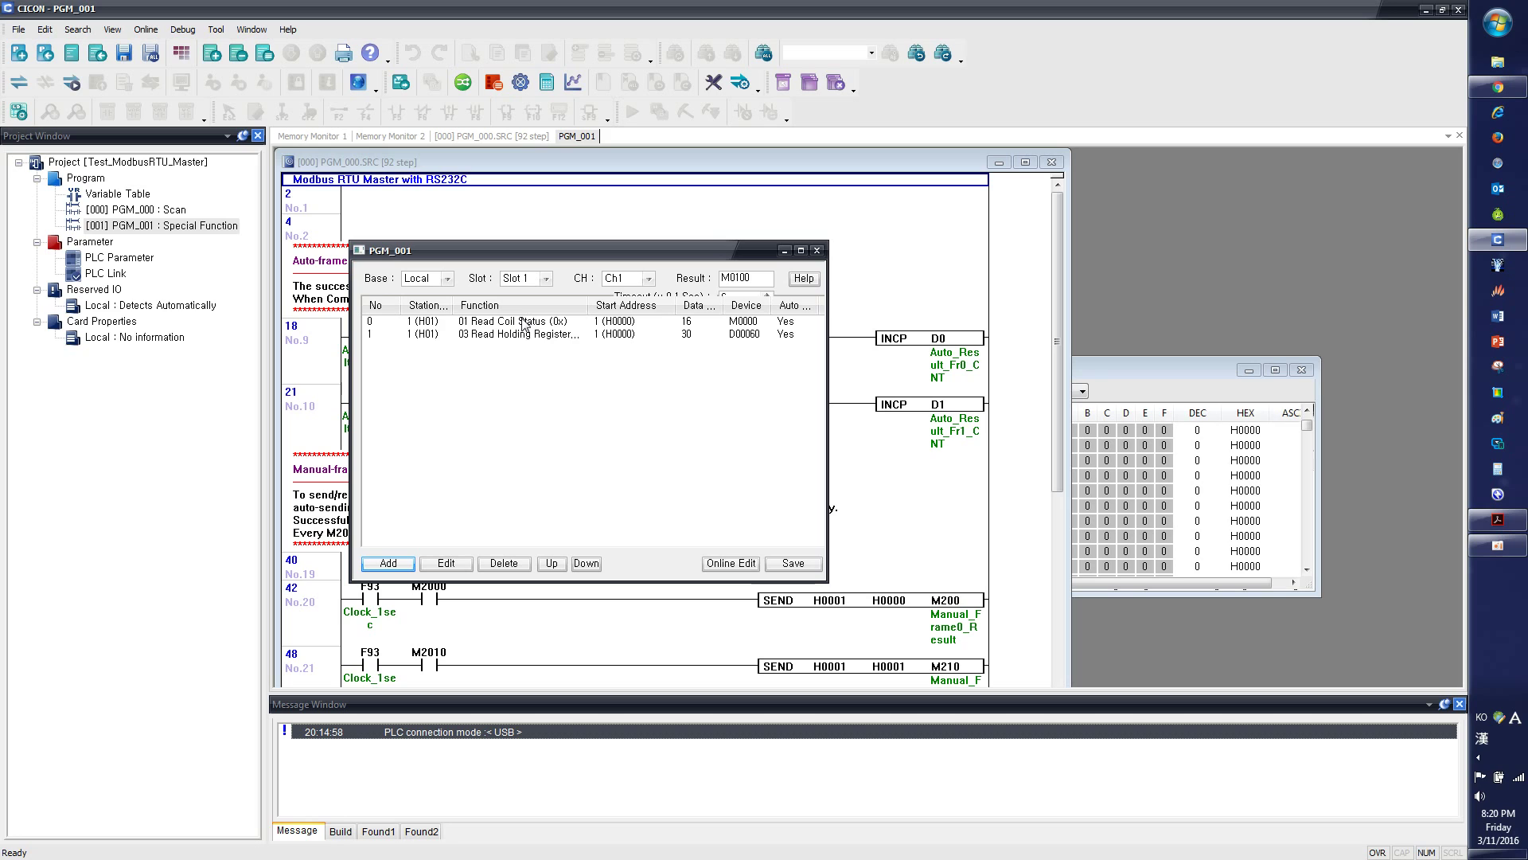
# Set block 1's Device to D00000, keeping 03 Read Holding Registers, and save the blocks
pyautogui.doubleClick(483, 337)
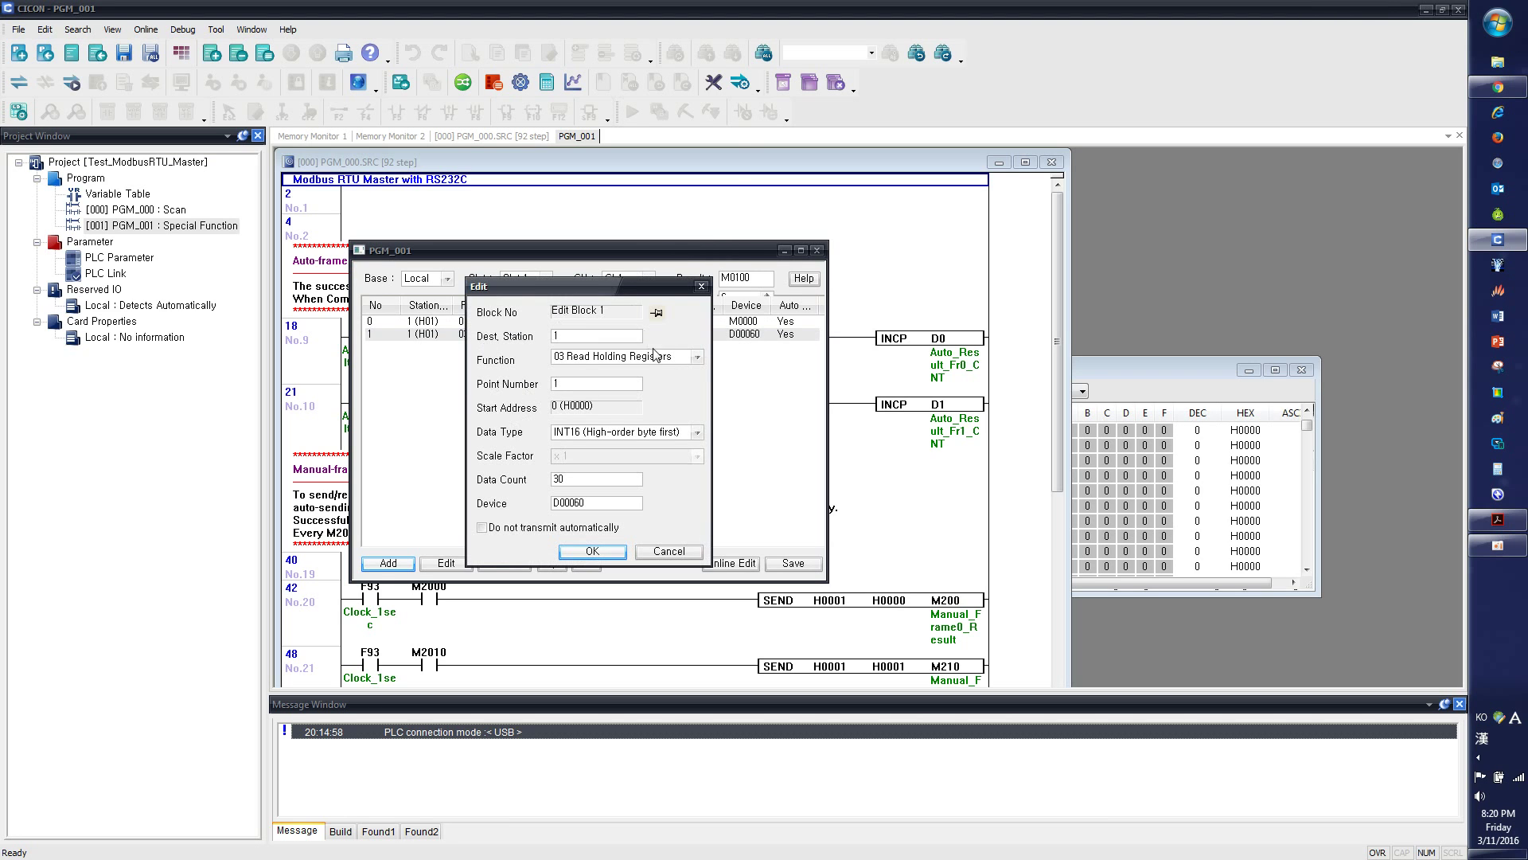
pyautogui.click(656, 357)
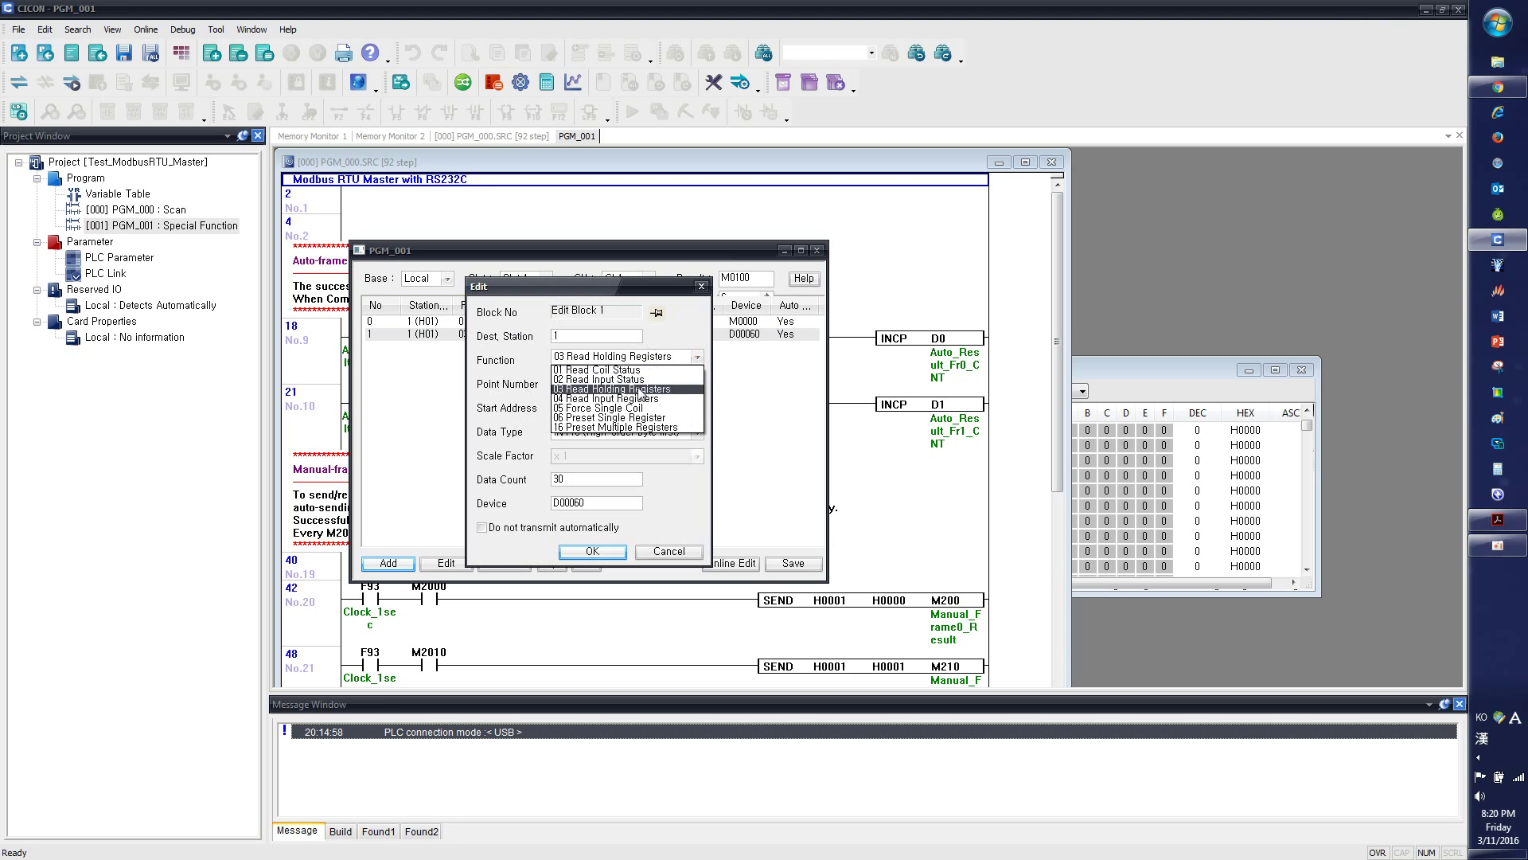
pyautogui.click(648, 389)
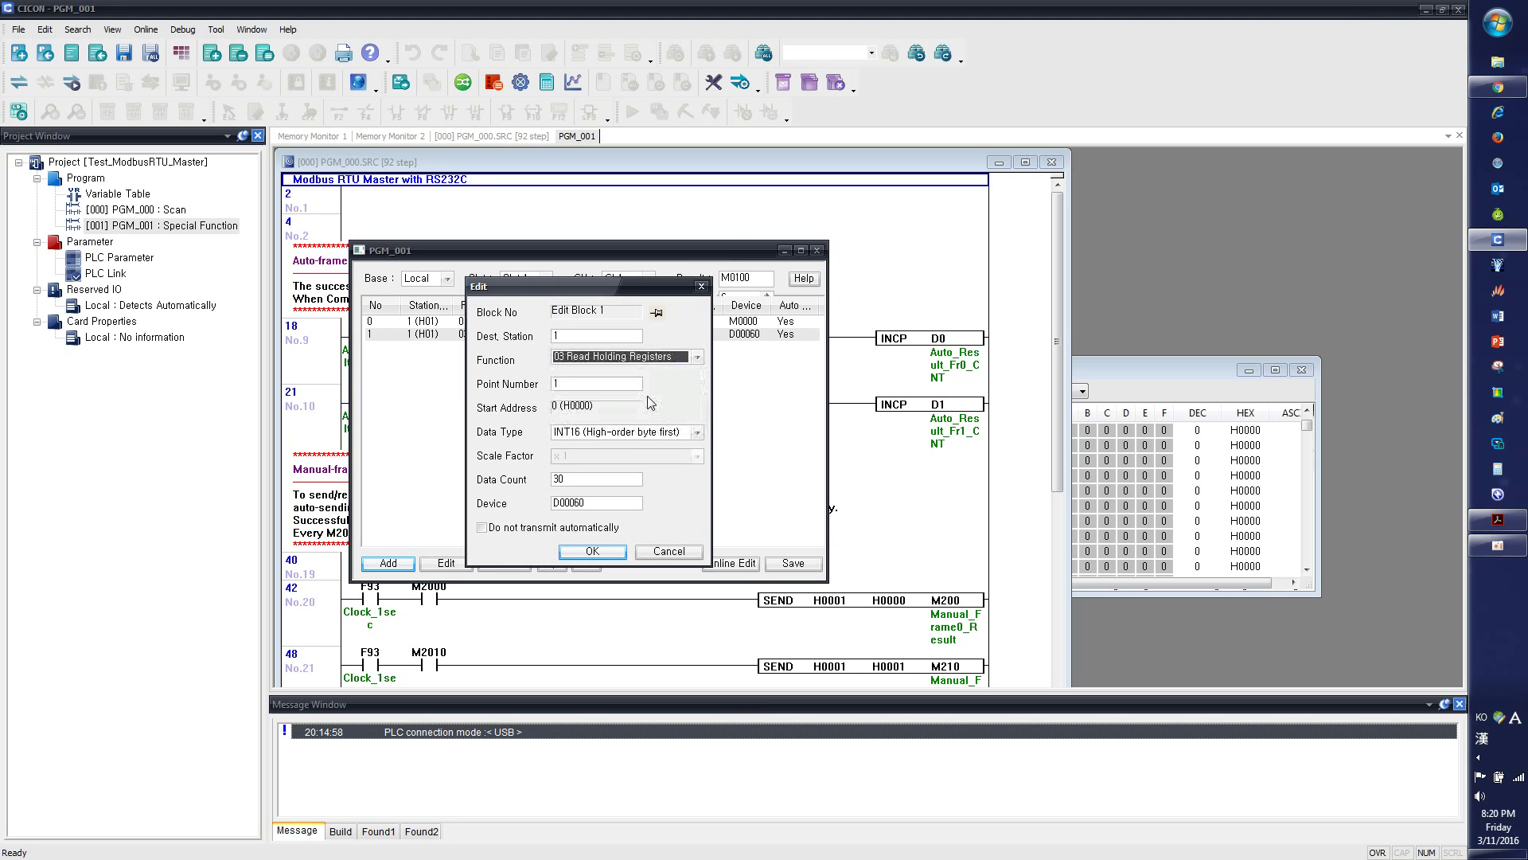
pyautogui.click(557, 385)
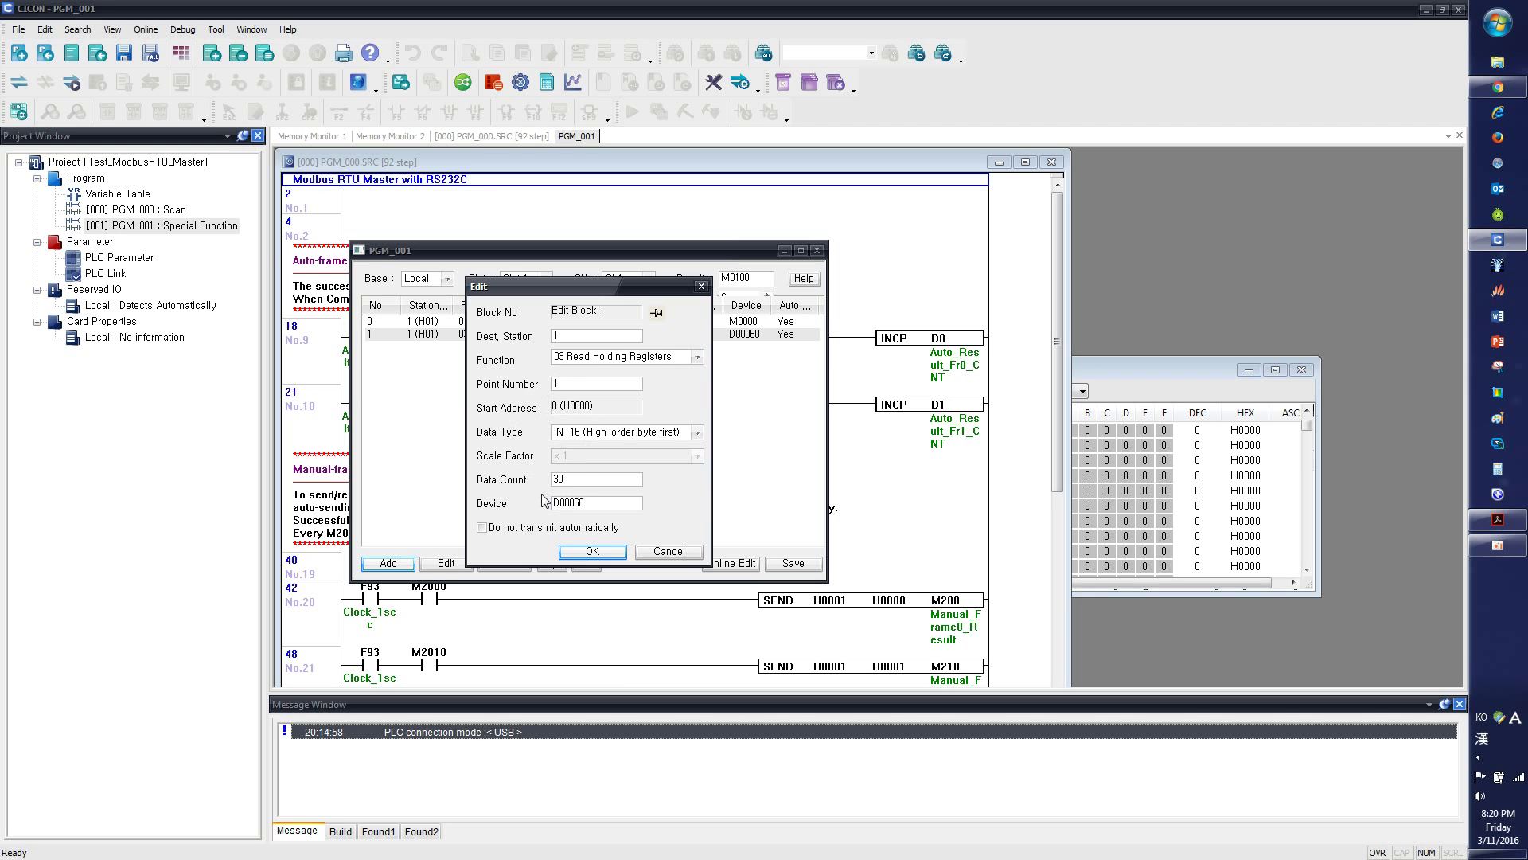
pyautogui.press('Tab')
pyautogui.press('Home')
pyautogui.press('Right')
pyautogui.click(603, 549)
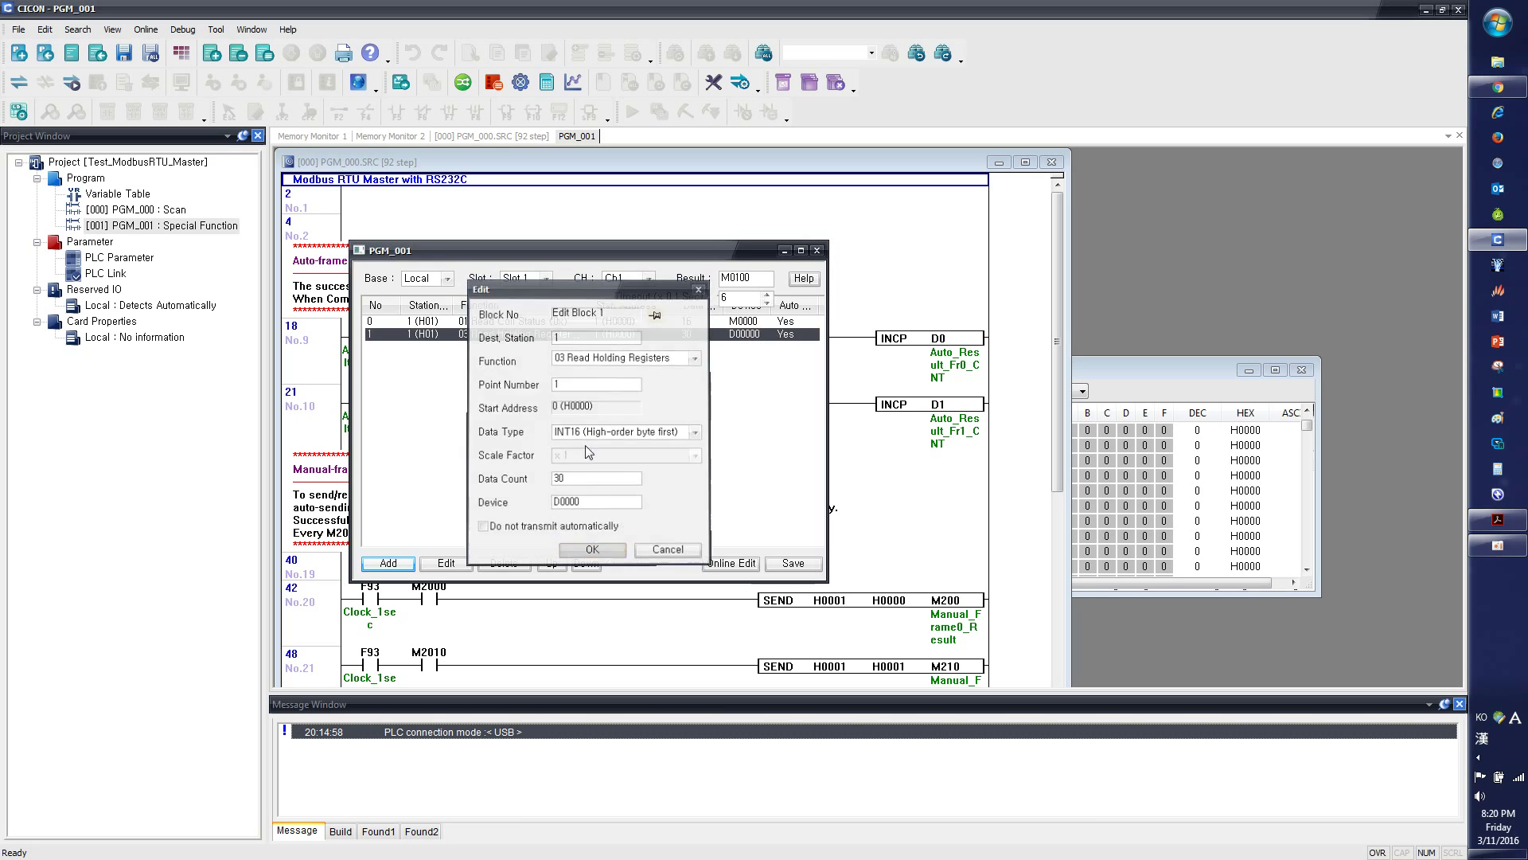
pyautogui.click(792, 565)
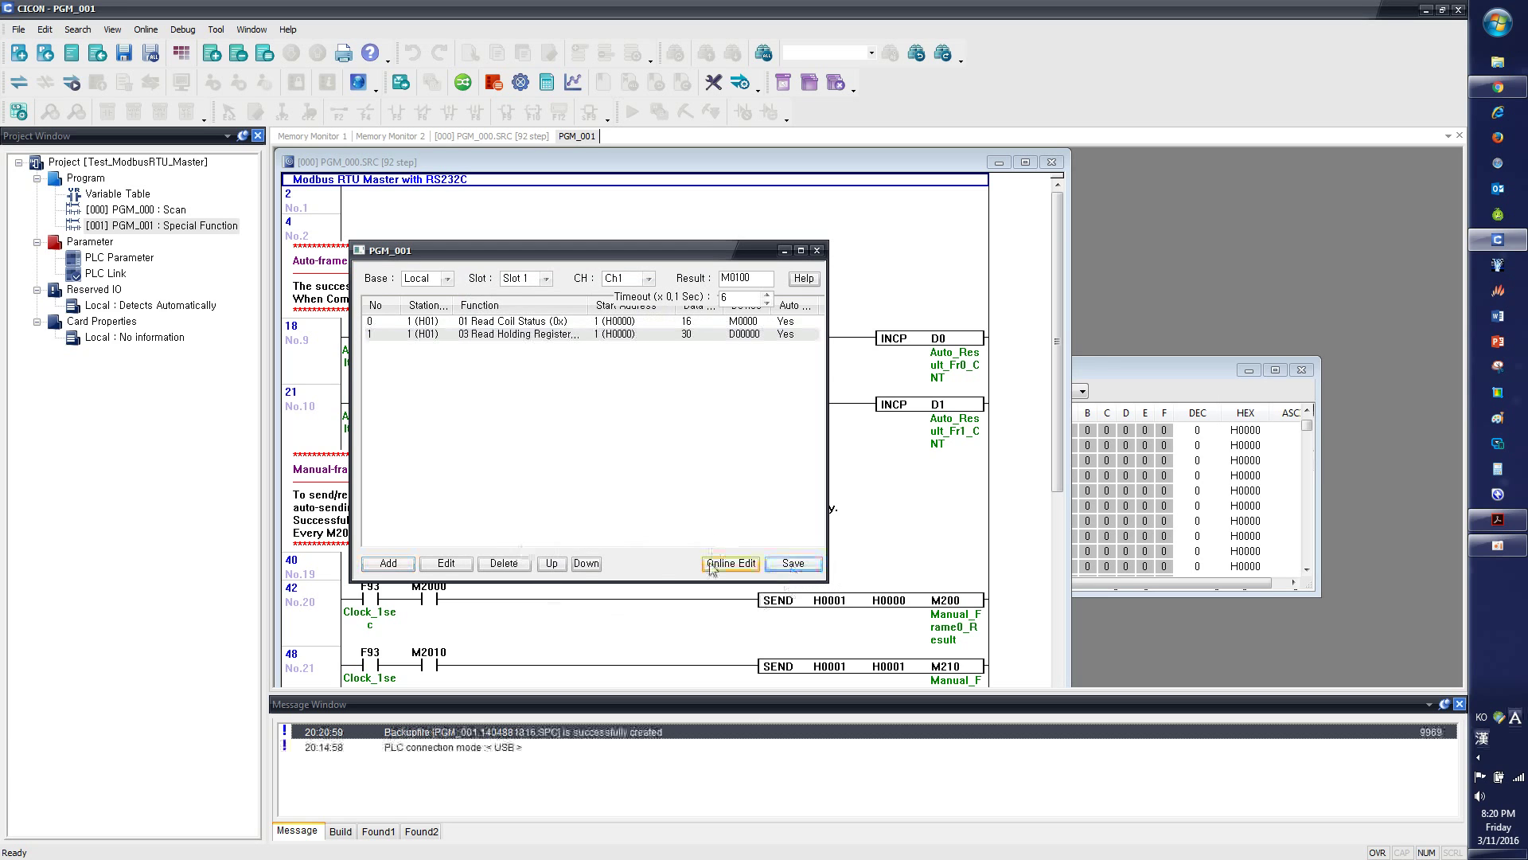
# Close the special-function settings window and reopen PGM_001's settings from the project tree
pyautogui.click(816, 250)
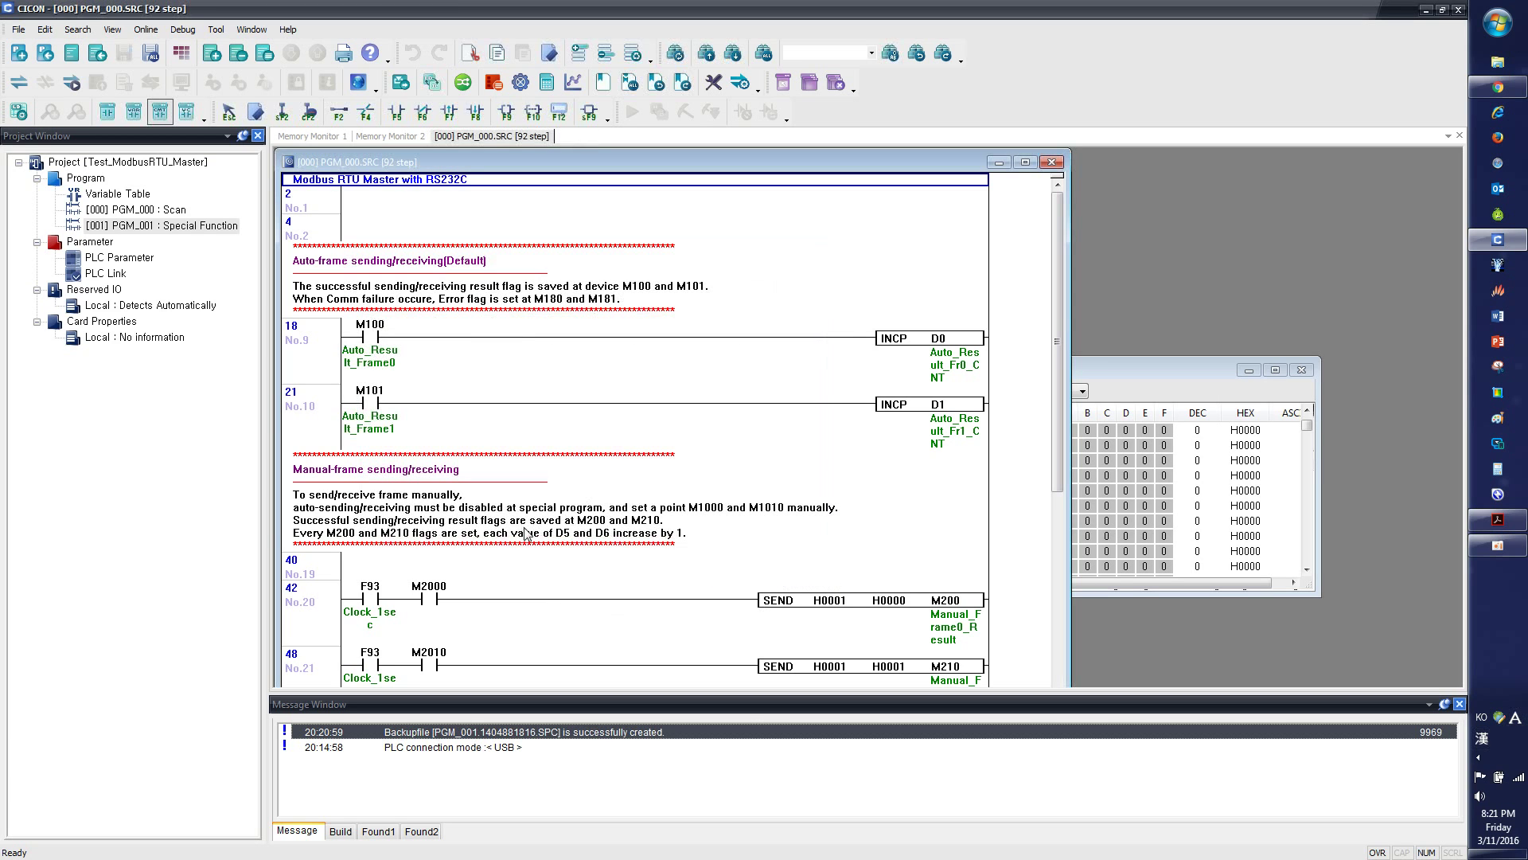
pyautogui.click(136, 210)
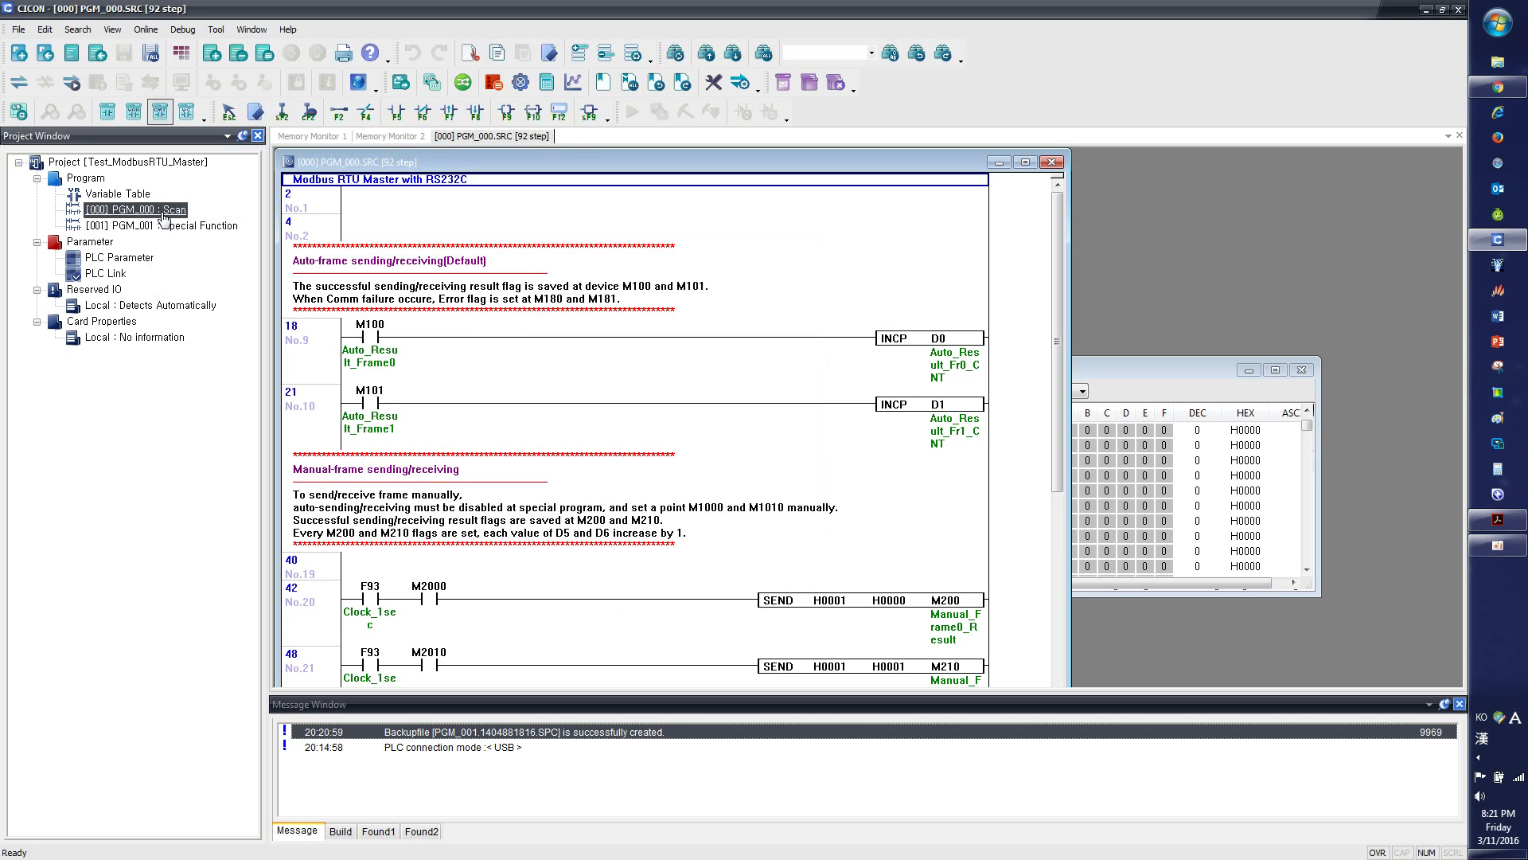
pyautogui.doubleClick(230, 226)
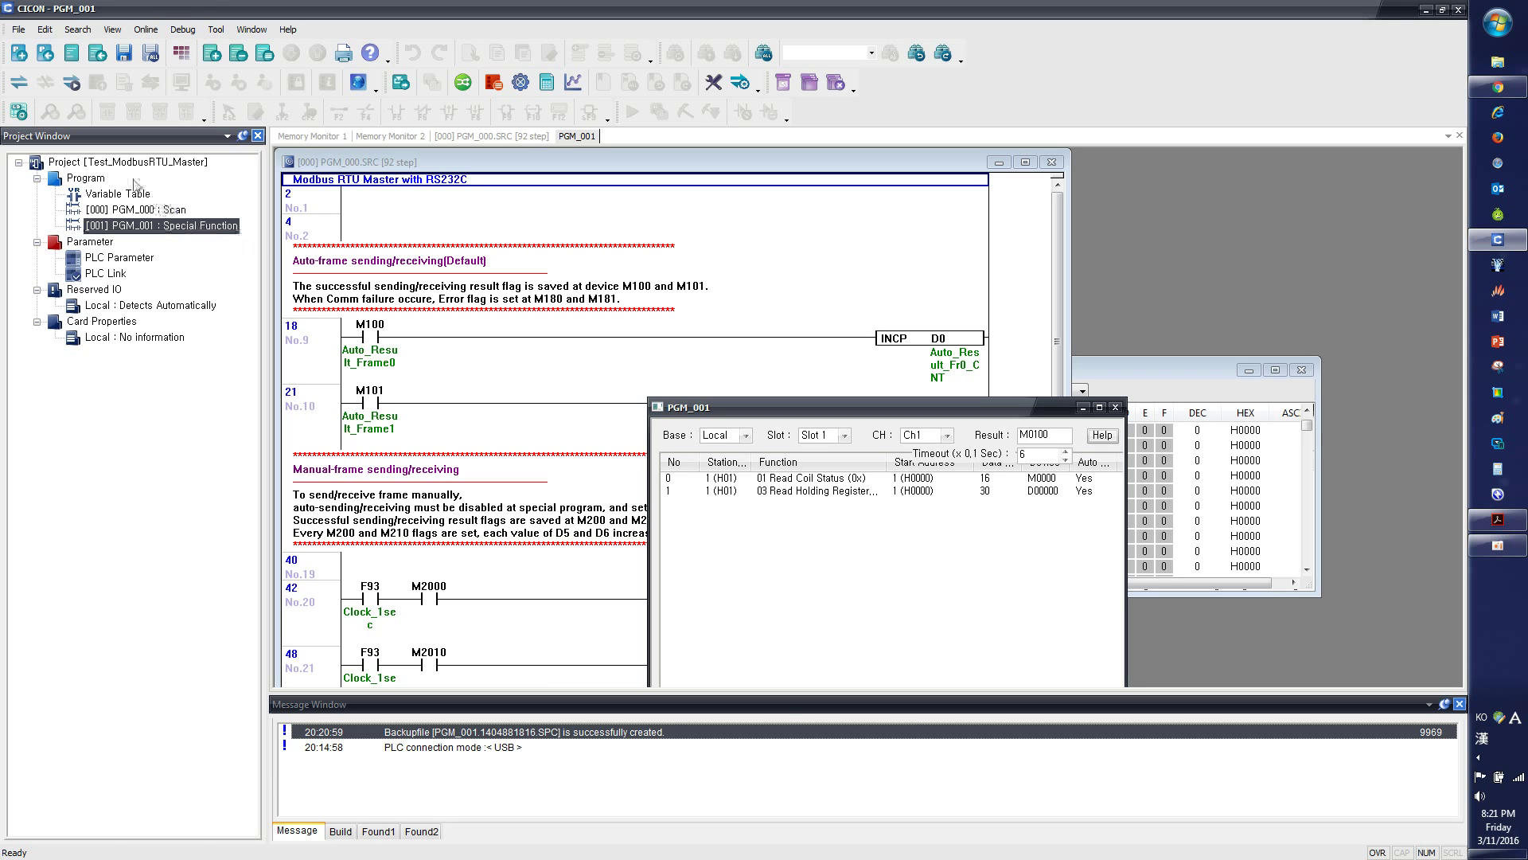
# Attempt Link+Download+Monitor twice, dismissing both COM library port error messages
pyautogui.click(143, 32)
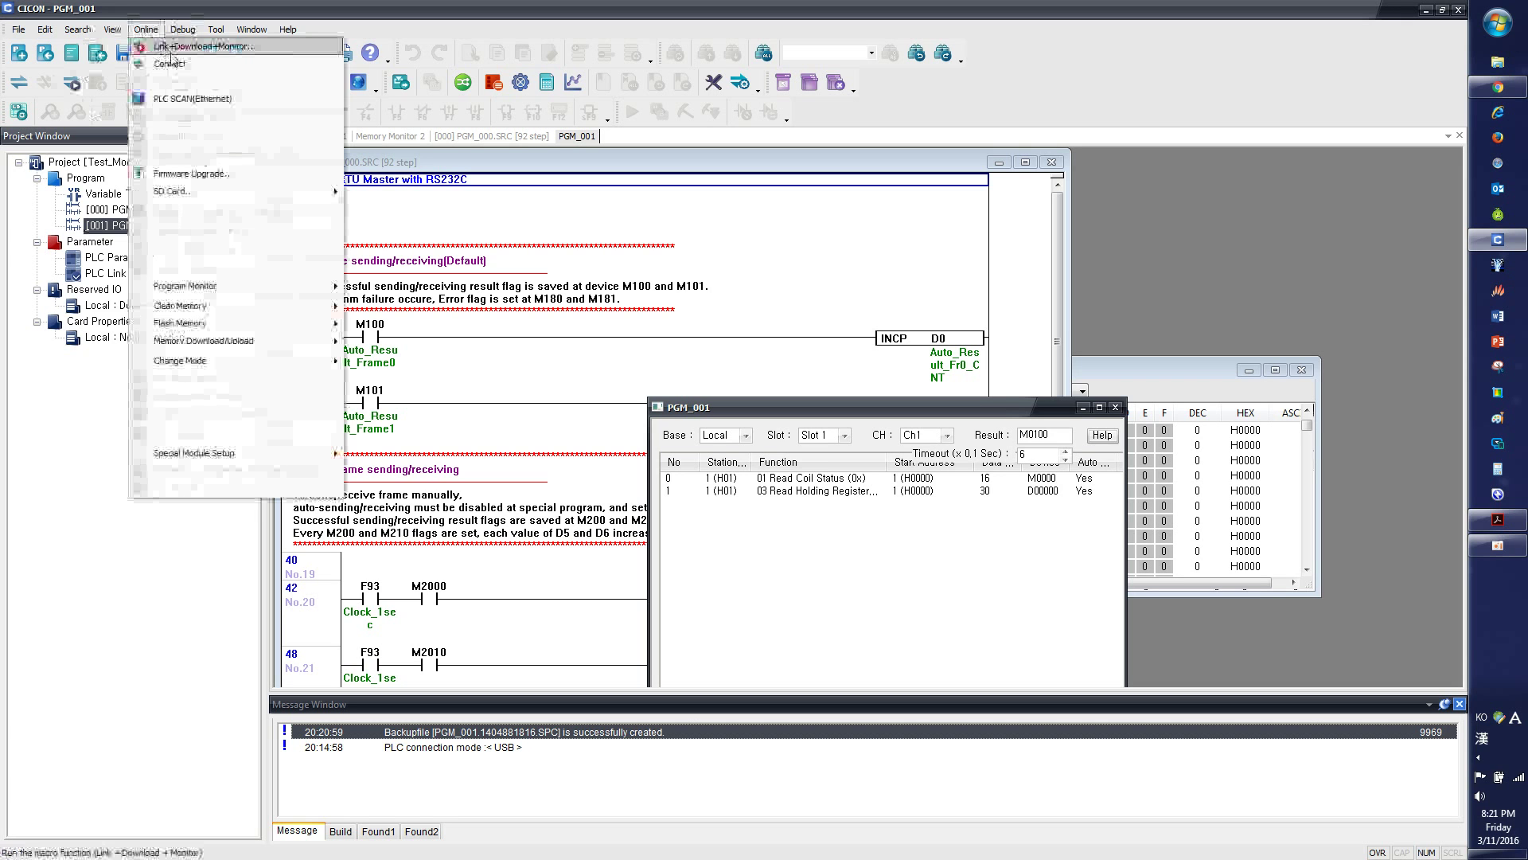
pyautogui.click(170, 49)
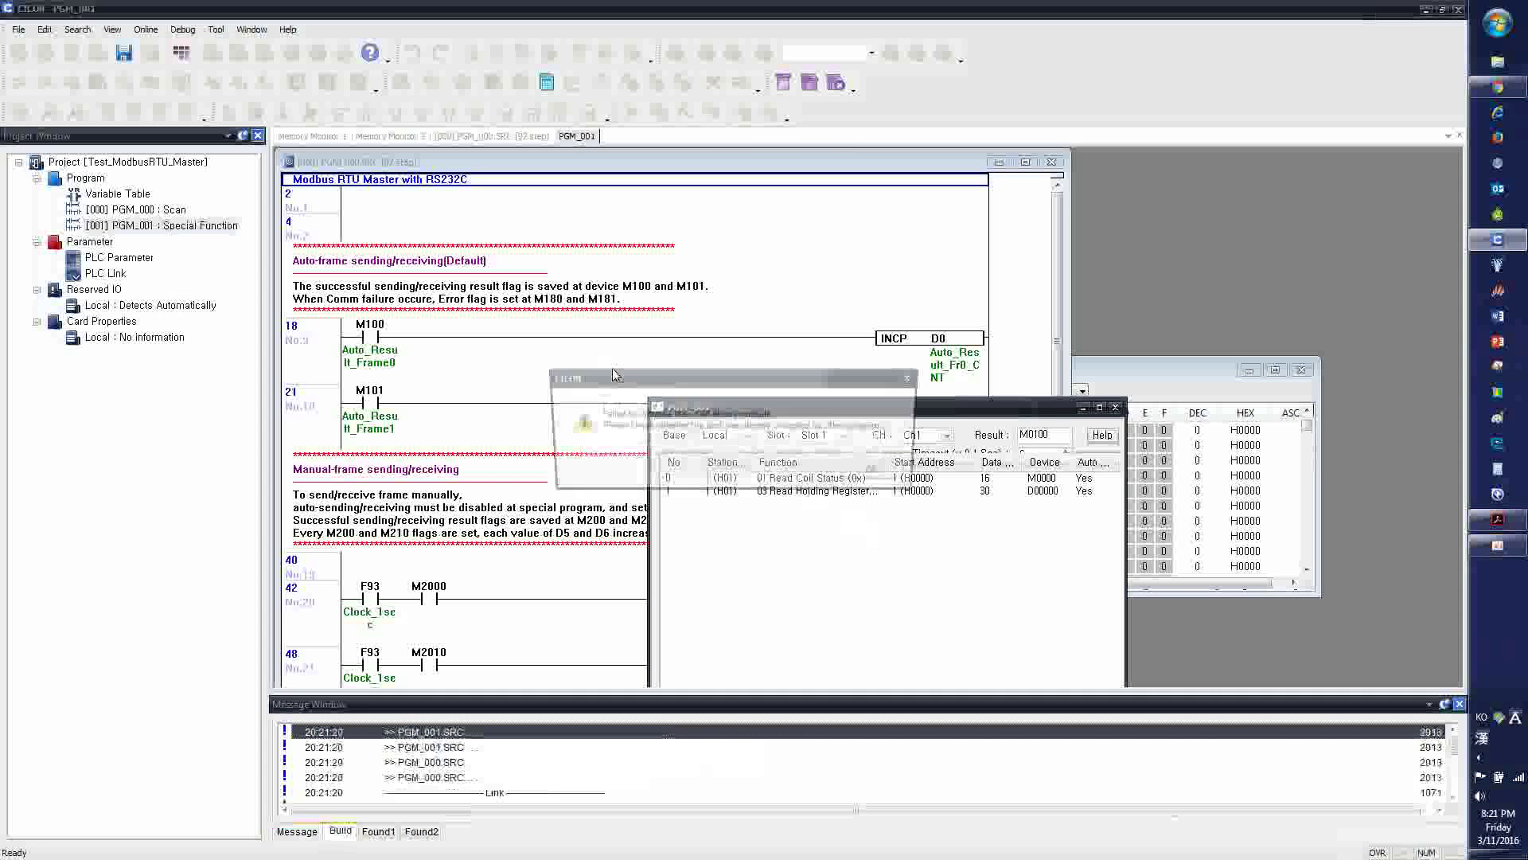
pyautogui.click(885, 475)
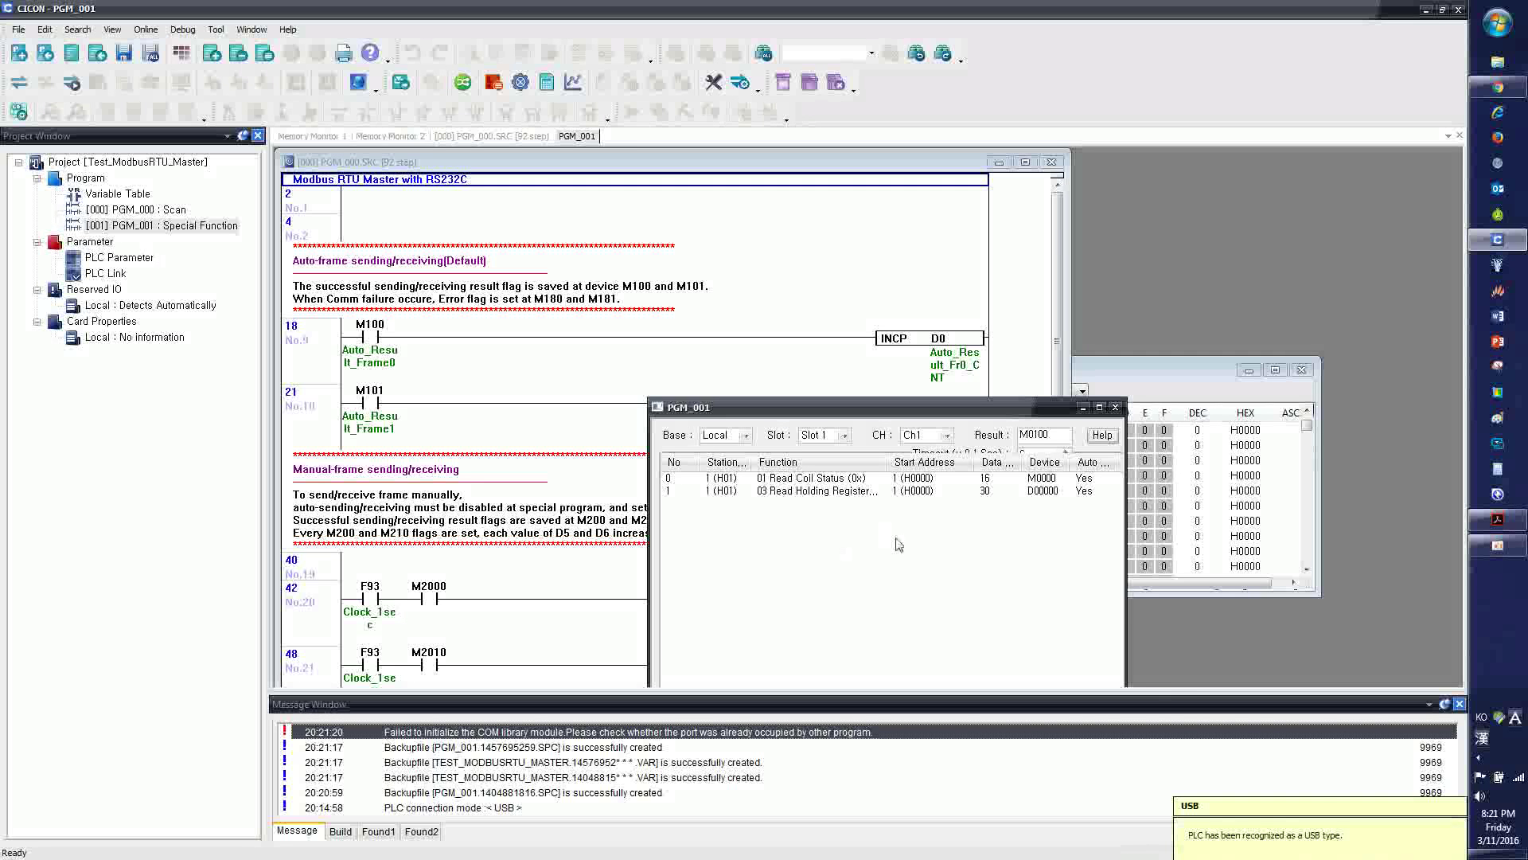
pyautogui.click(146, 30)
pyautogui.click(156, 46)
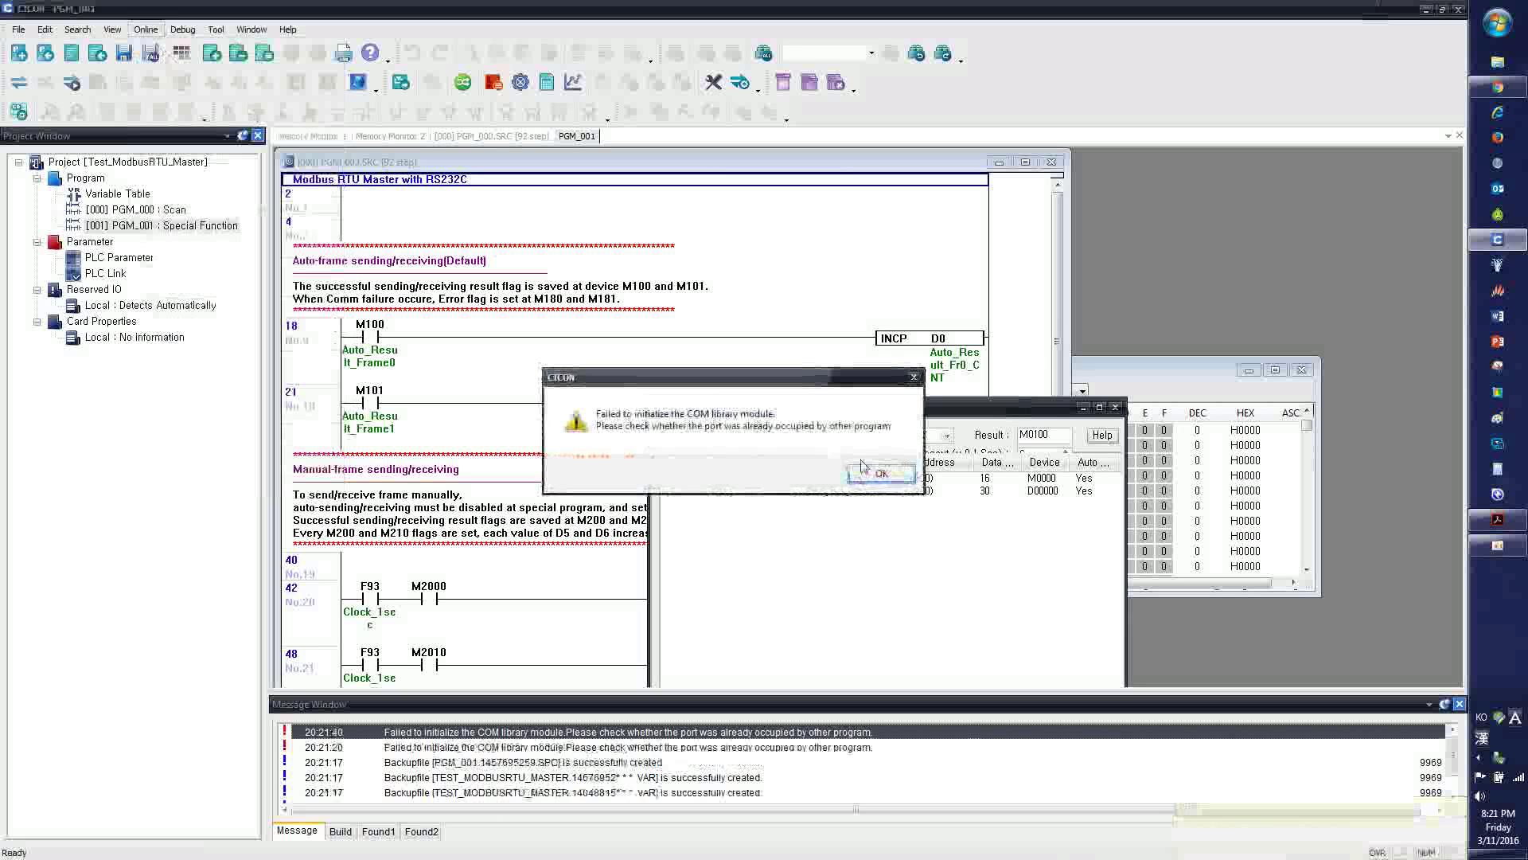
pyautogui.click(876, 473)
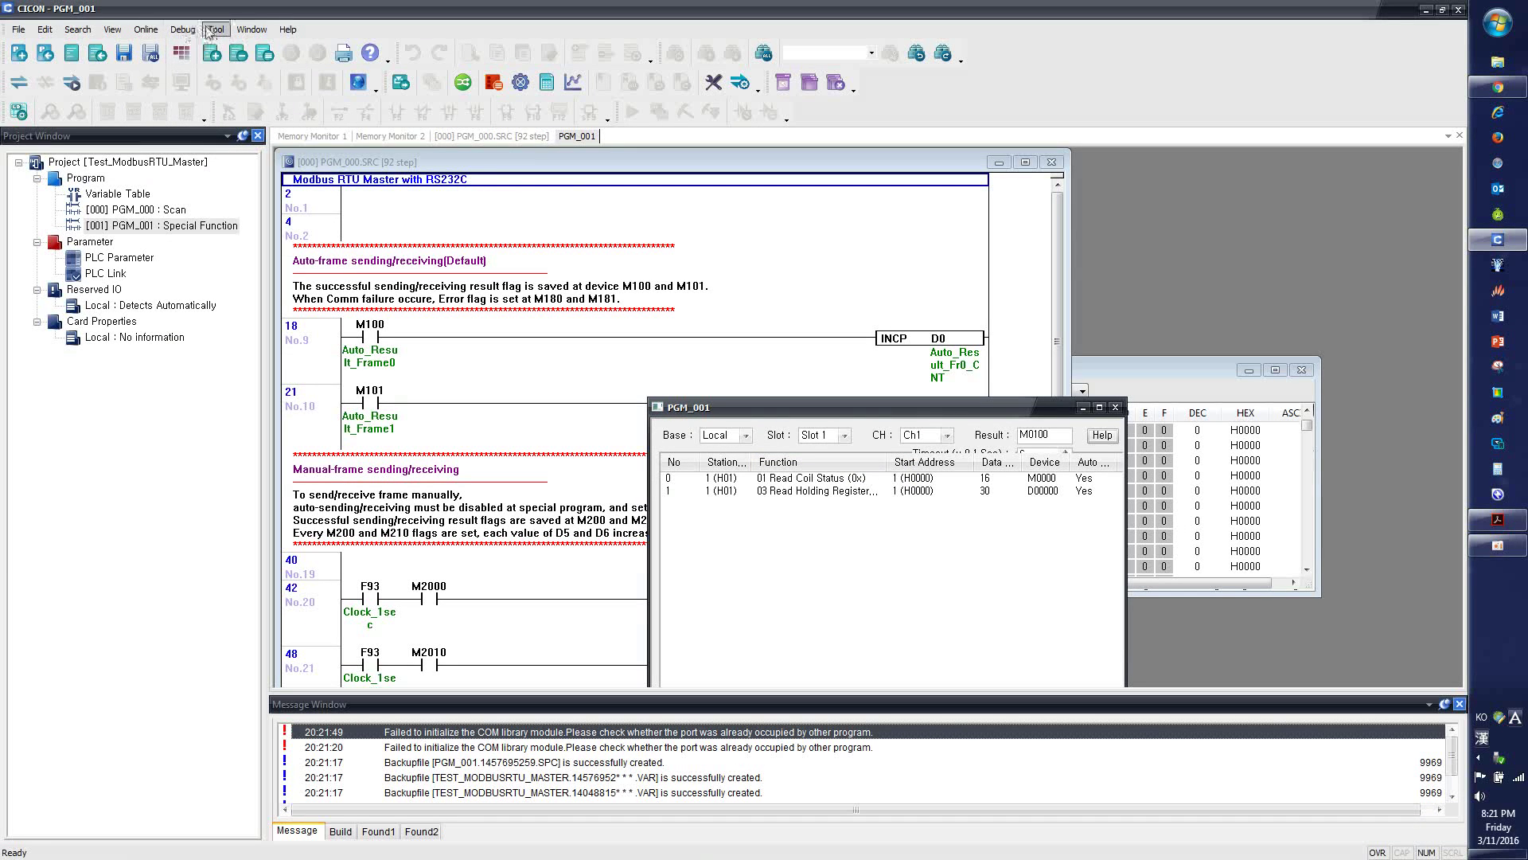
# Set the USB connection timeout to 2 seconds in Connection Setup
pyautogui.click(151, 33)
pyautogui.moveTo(216, 32)
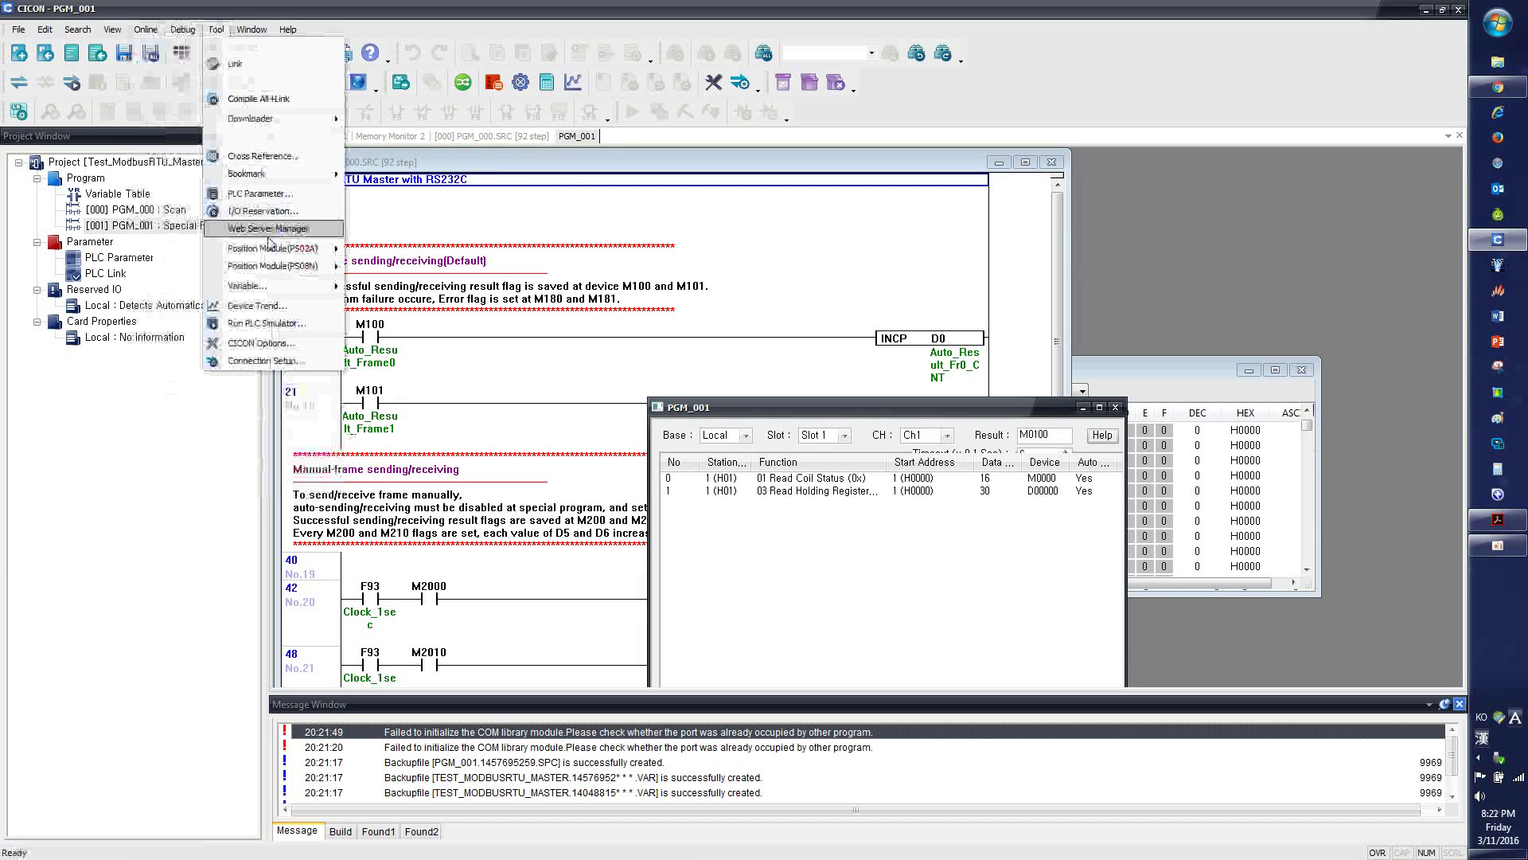
pyautogui.click(275, 364)
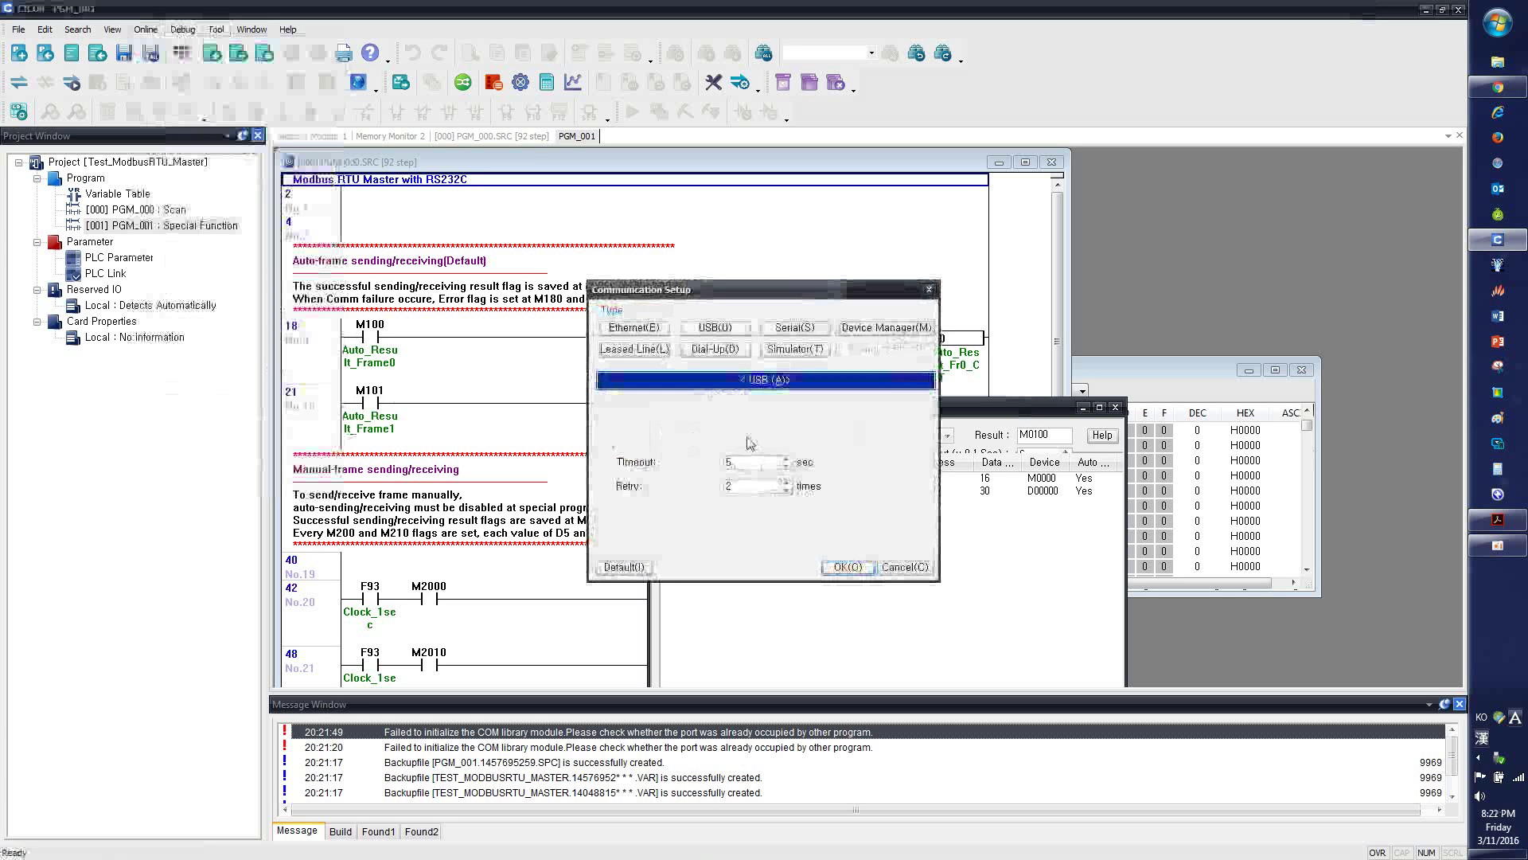
pyautogui.press('BackSpace')
pyautogui.write('2')
pyautogui.click(848, 568)
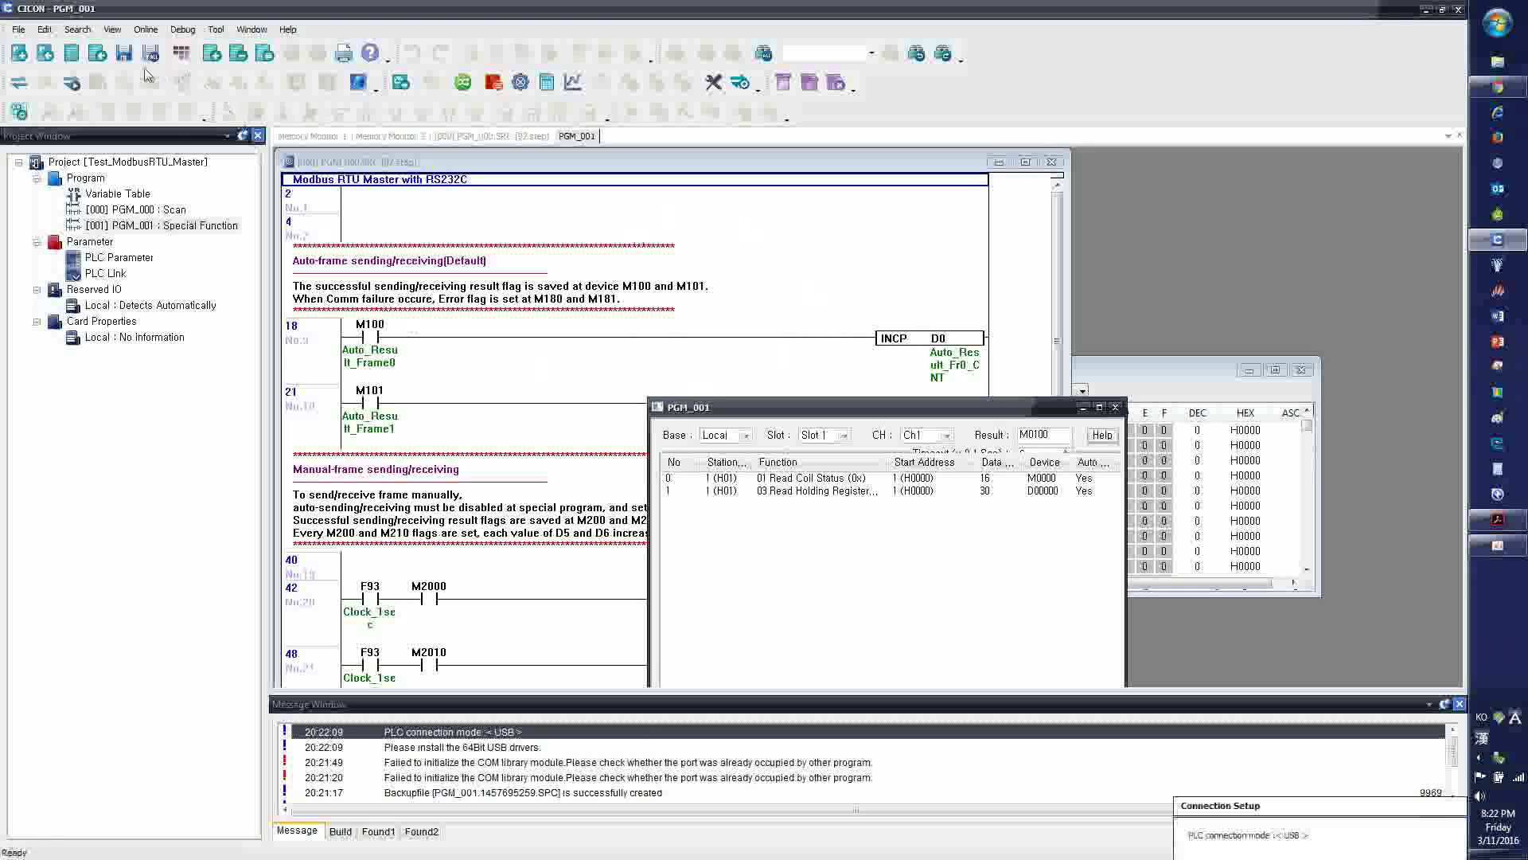
# Connect to the PLC, download the master program through Remote-STOP, and return it to RUN
pyautogui.click(16, 86)
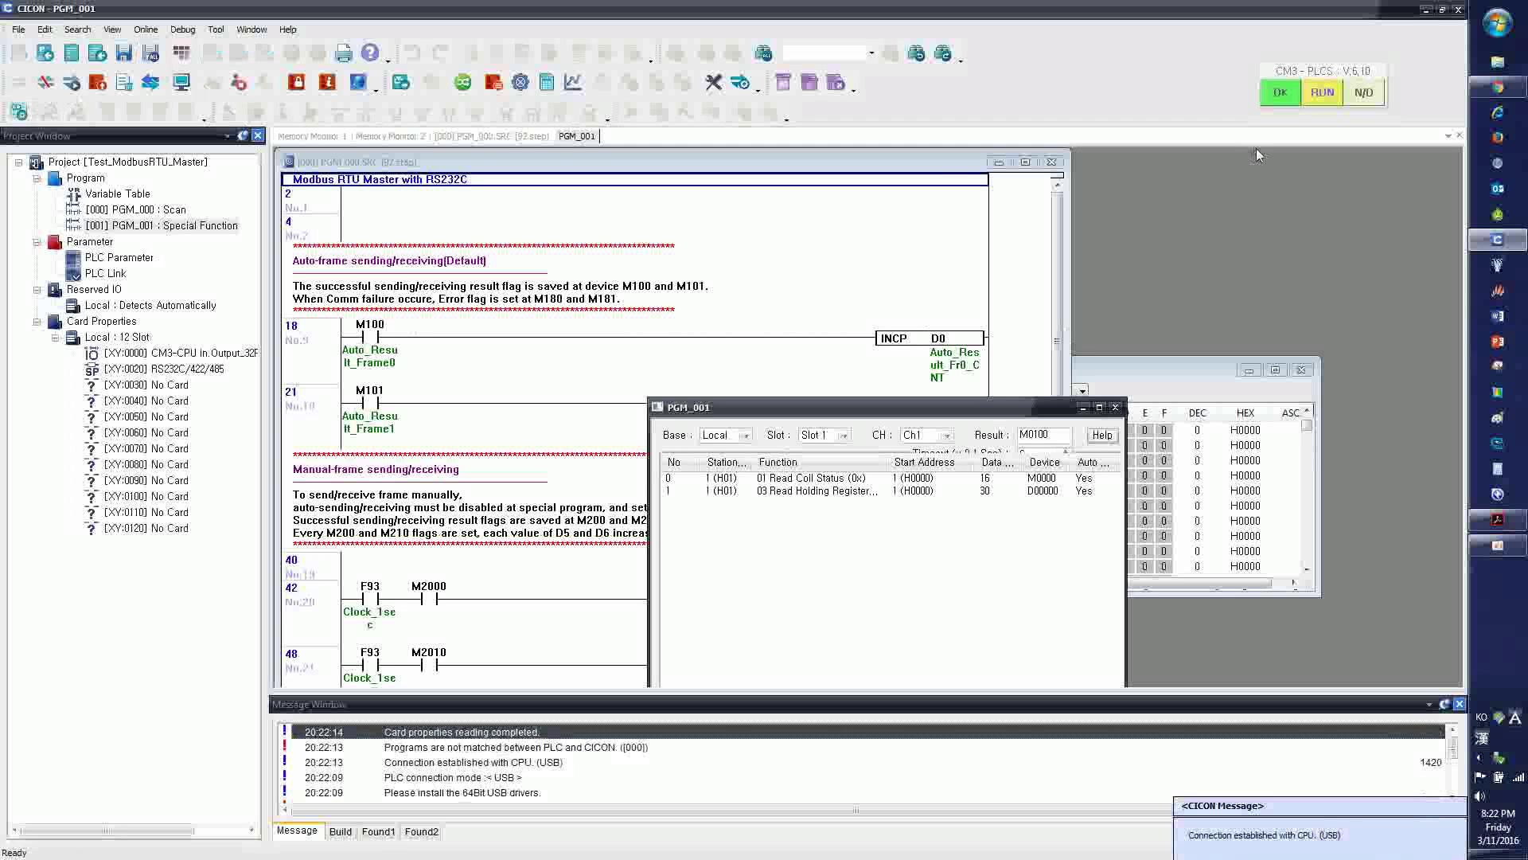
pyautogui.click(145, 30)
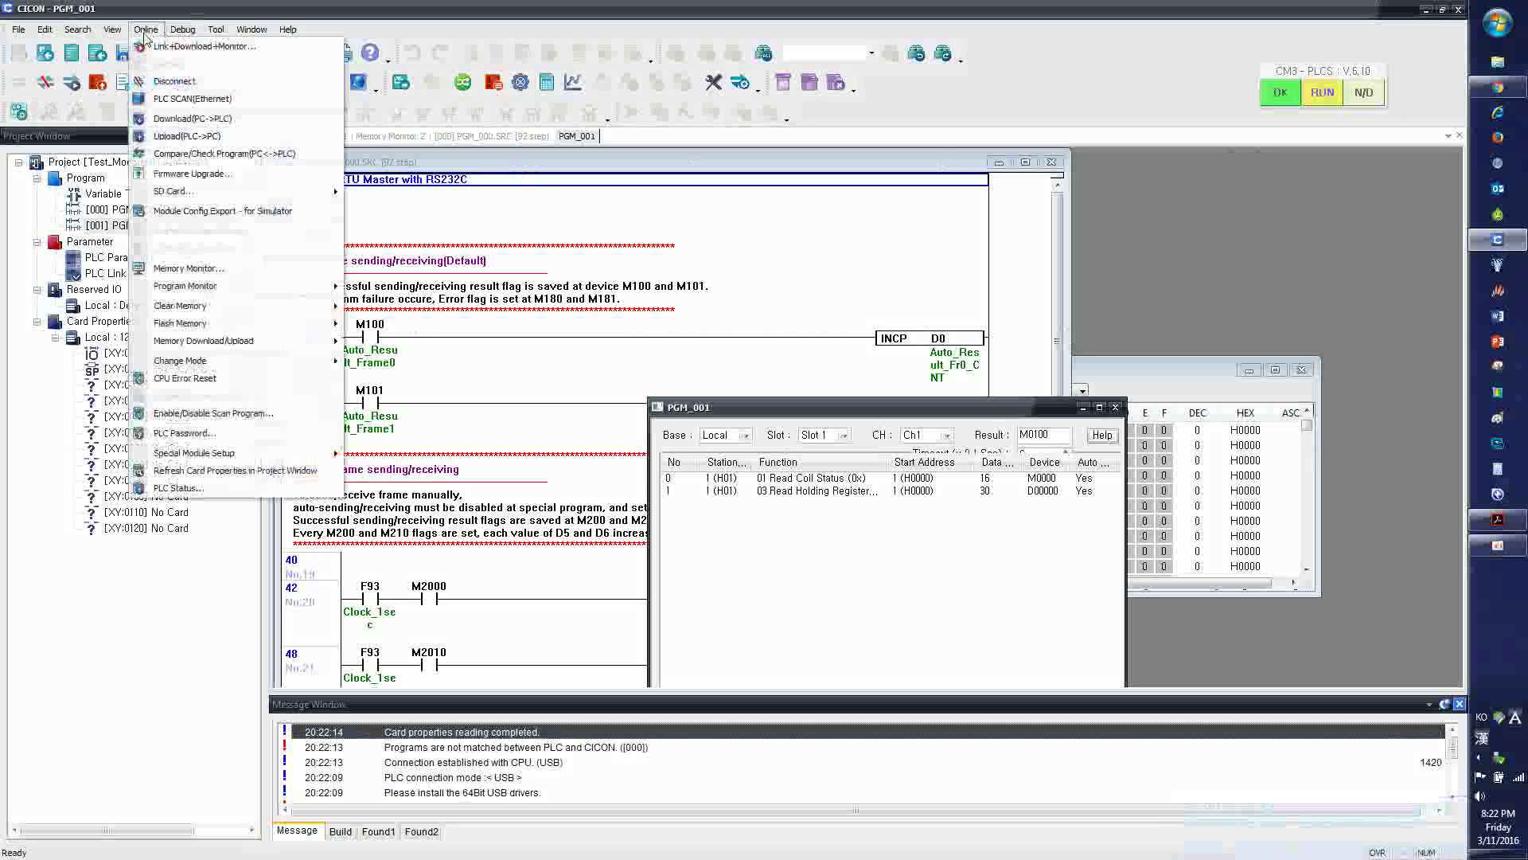
pyautogui.click(195, 118)
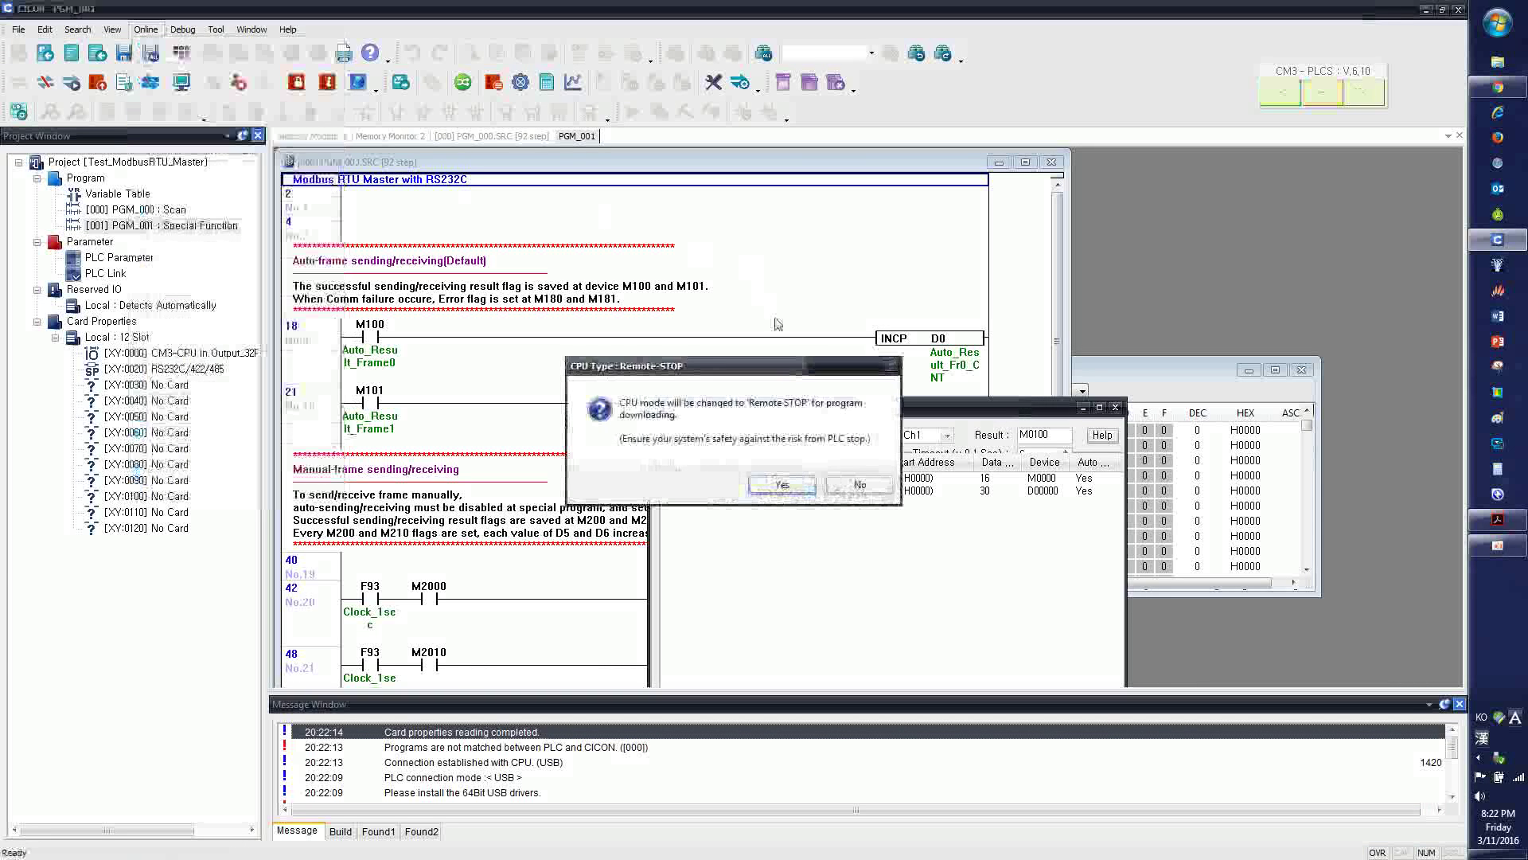
pyautogui.press('Return')
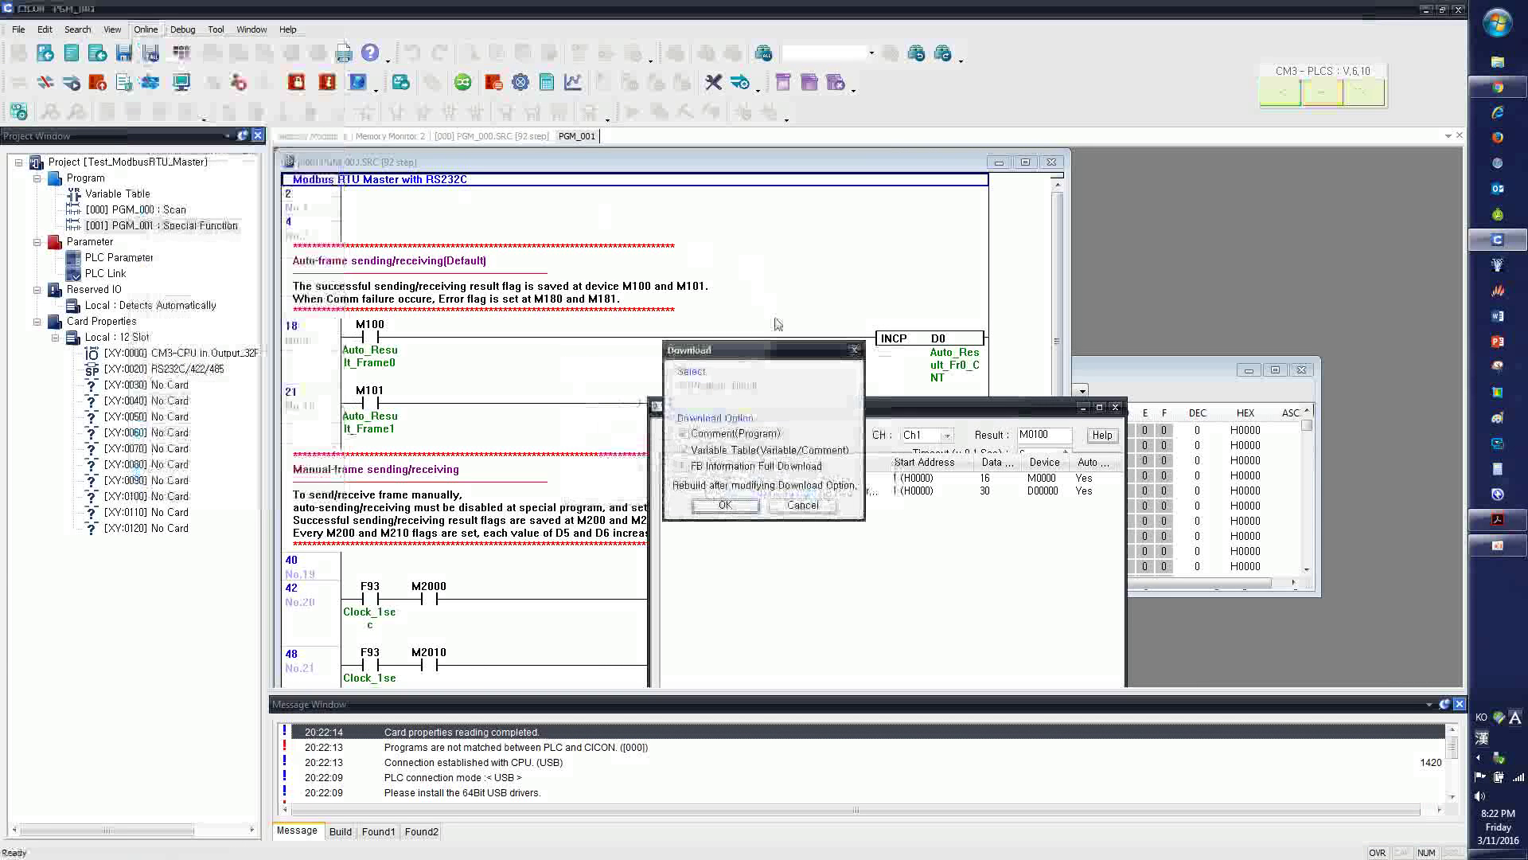
pyautogui.press('Return')
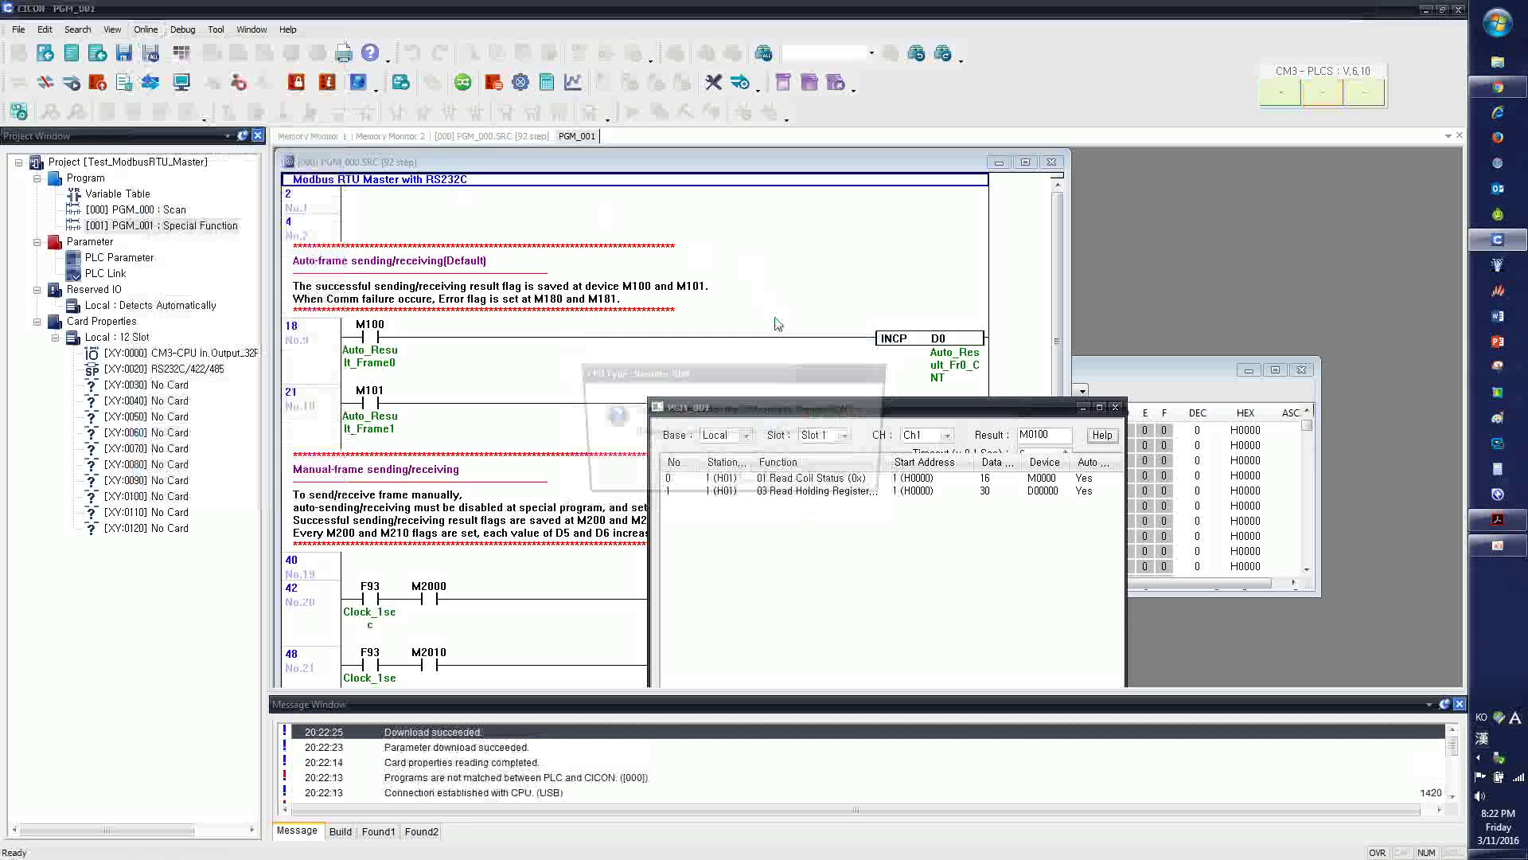
pyautogui.press('Return')
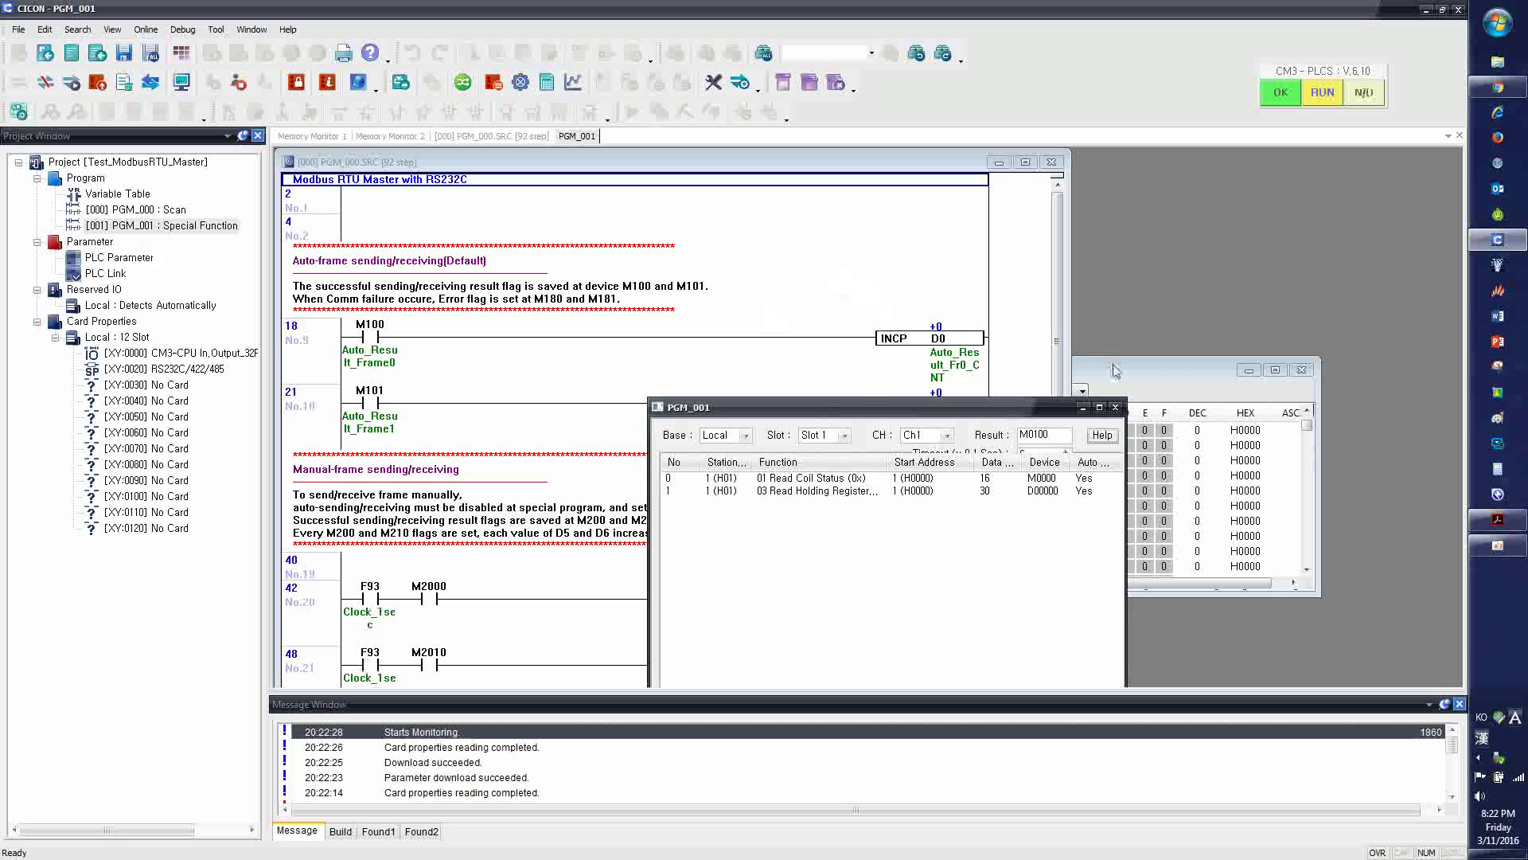
# Open the RS232C/422/485 module settings and keep channel 1 on MODBUS Master Program
pyautogui.moveTo(1110, 368); pyautogui.dragTo(517, 283)
pyautogui.click(429, 368)
pyautogui.doubleClick(201, 371)
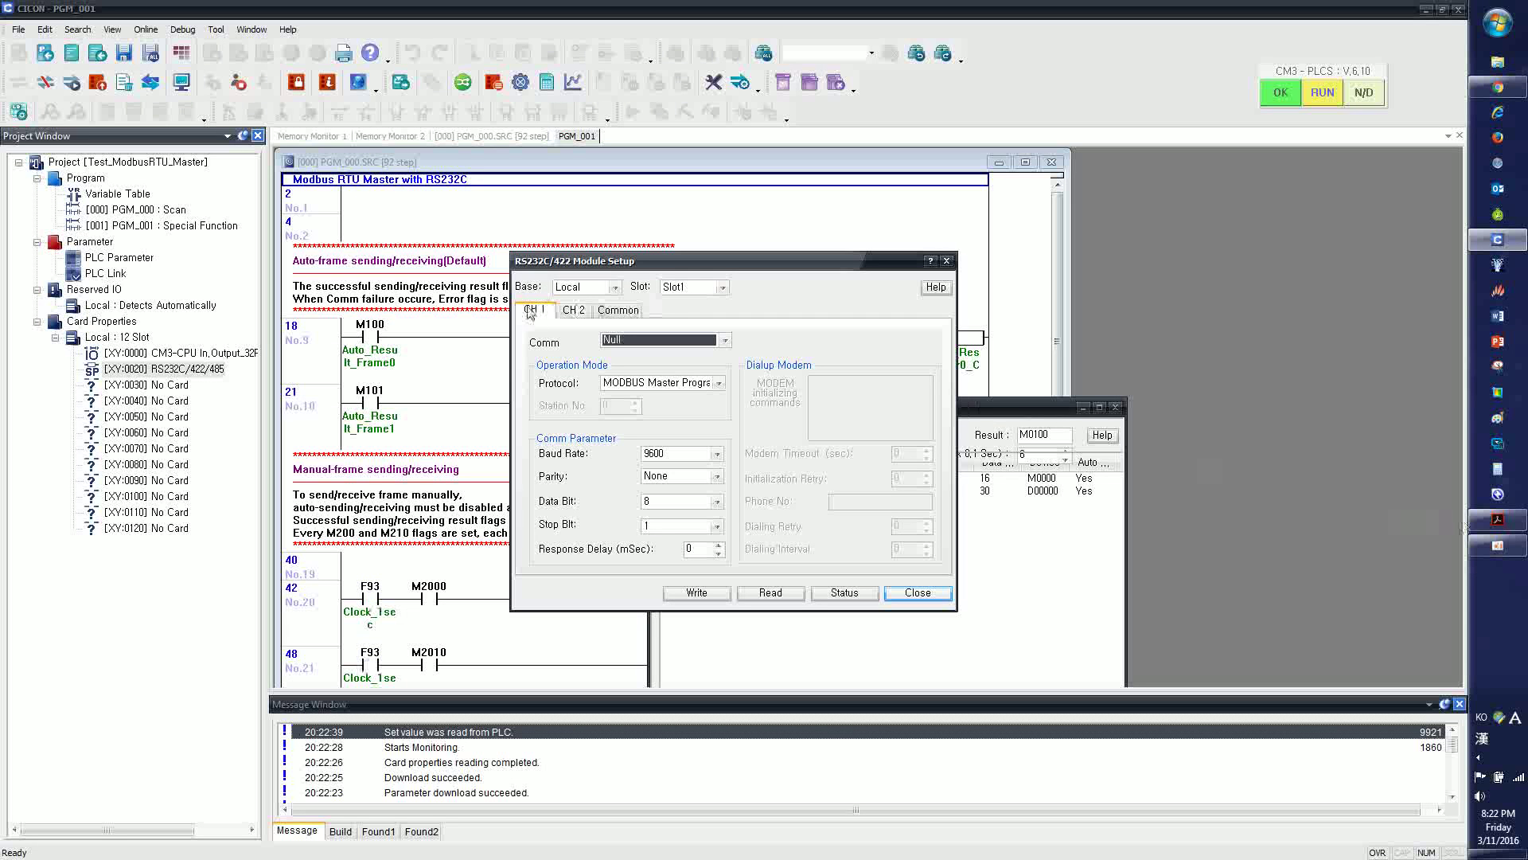
pyautogui.click(640, 342)
pyautogui.click(681, 344)
pyautogui.click(726, 386)
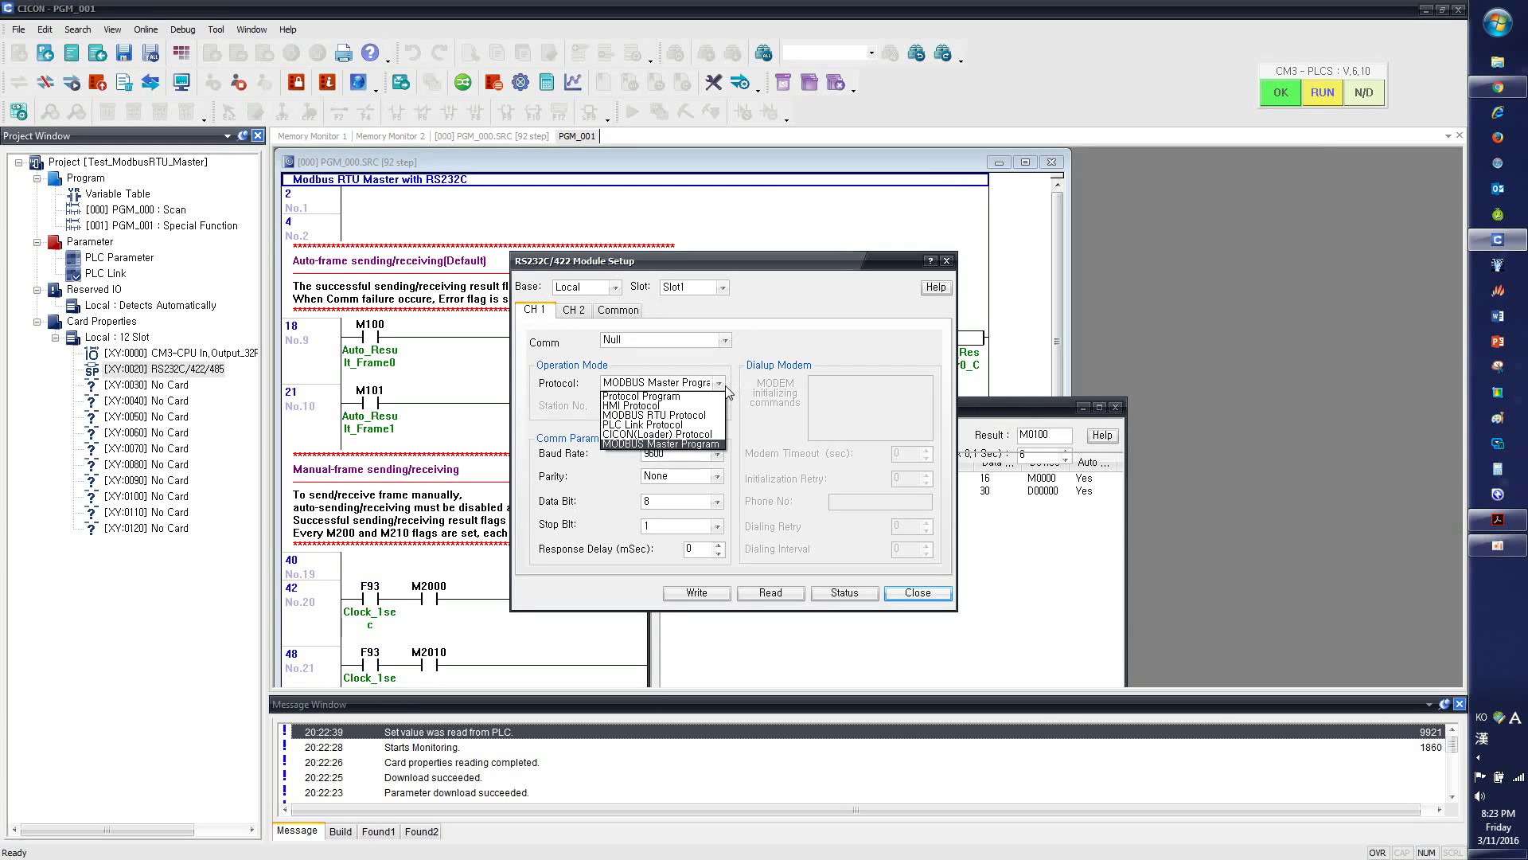
pyautogui.click(710, 444)
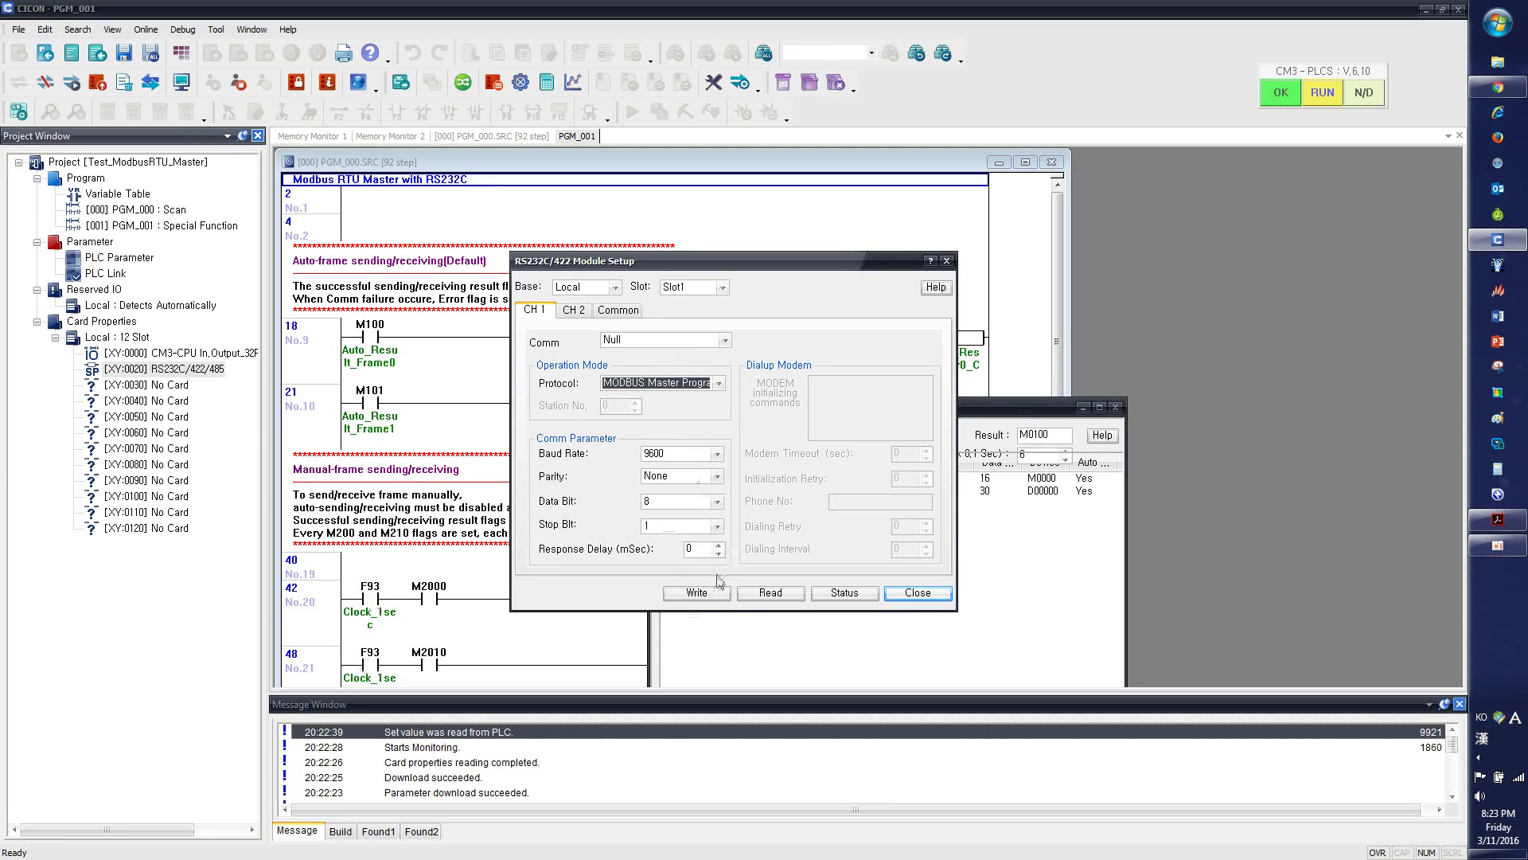
# Write channel 1's settings to the PLC, close the dialog, and snap CICON to the left half
pyautogui.click(698, 594)
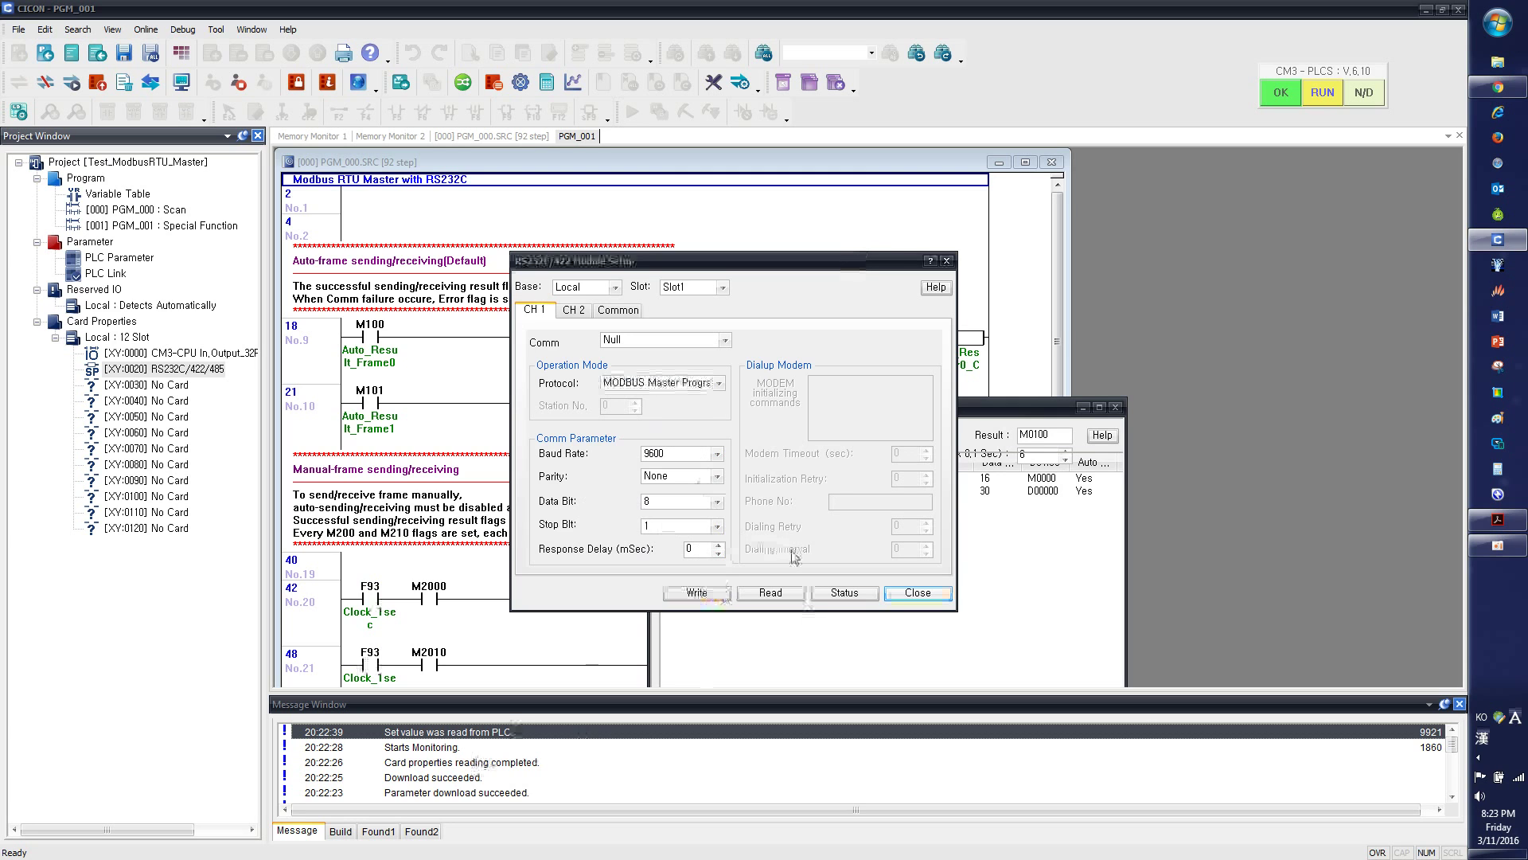
pyautogui.click(786, 474)
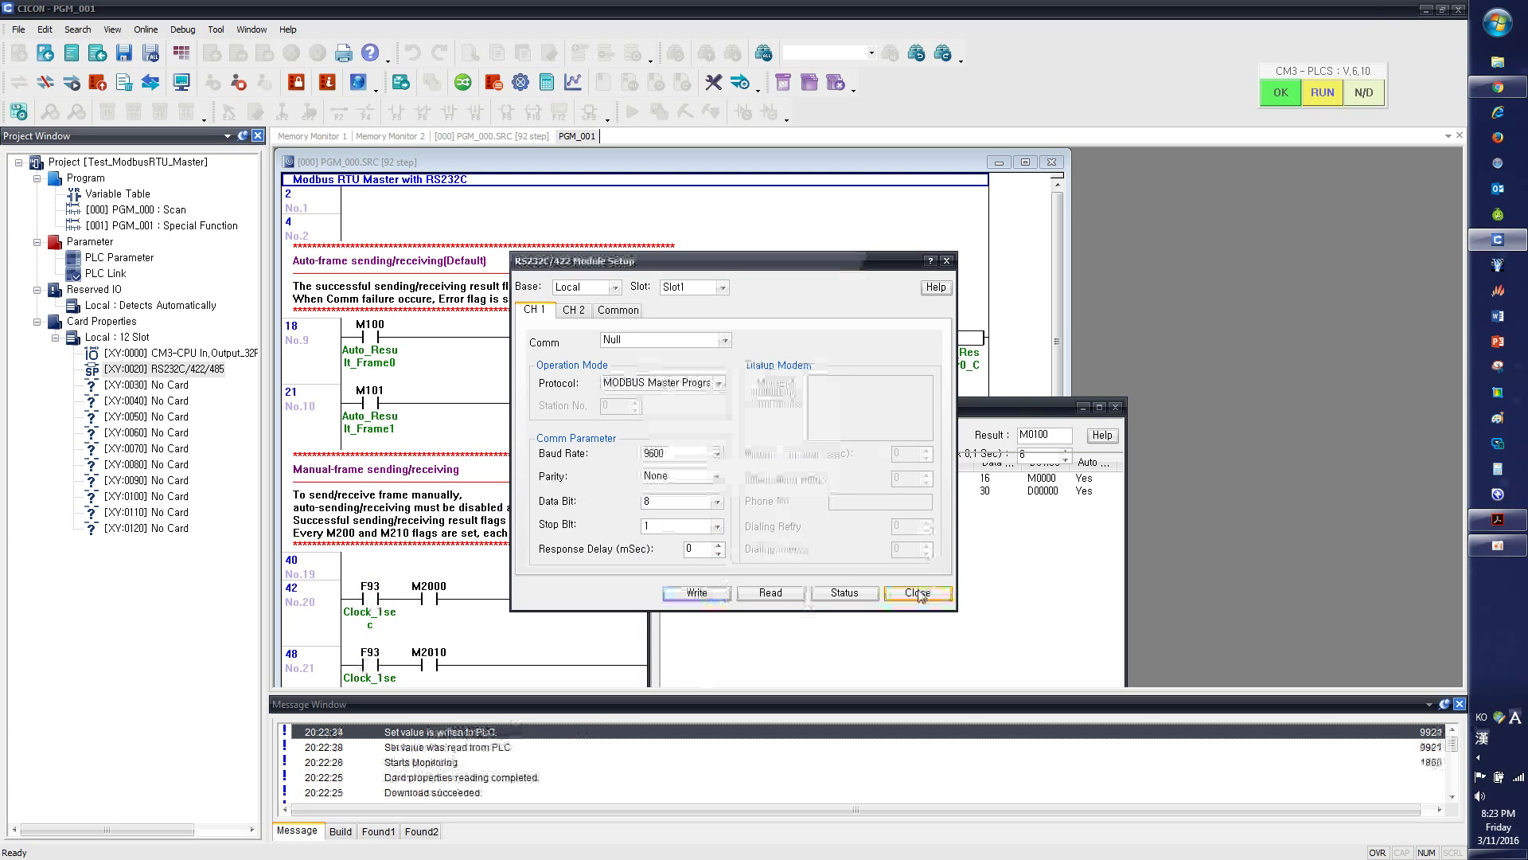
pyautogui.click(917, 592)
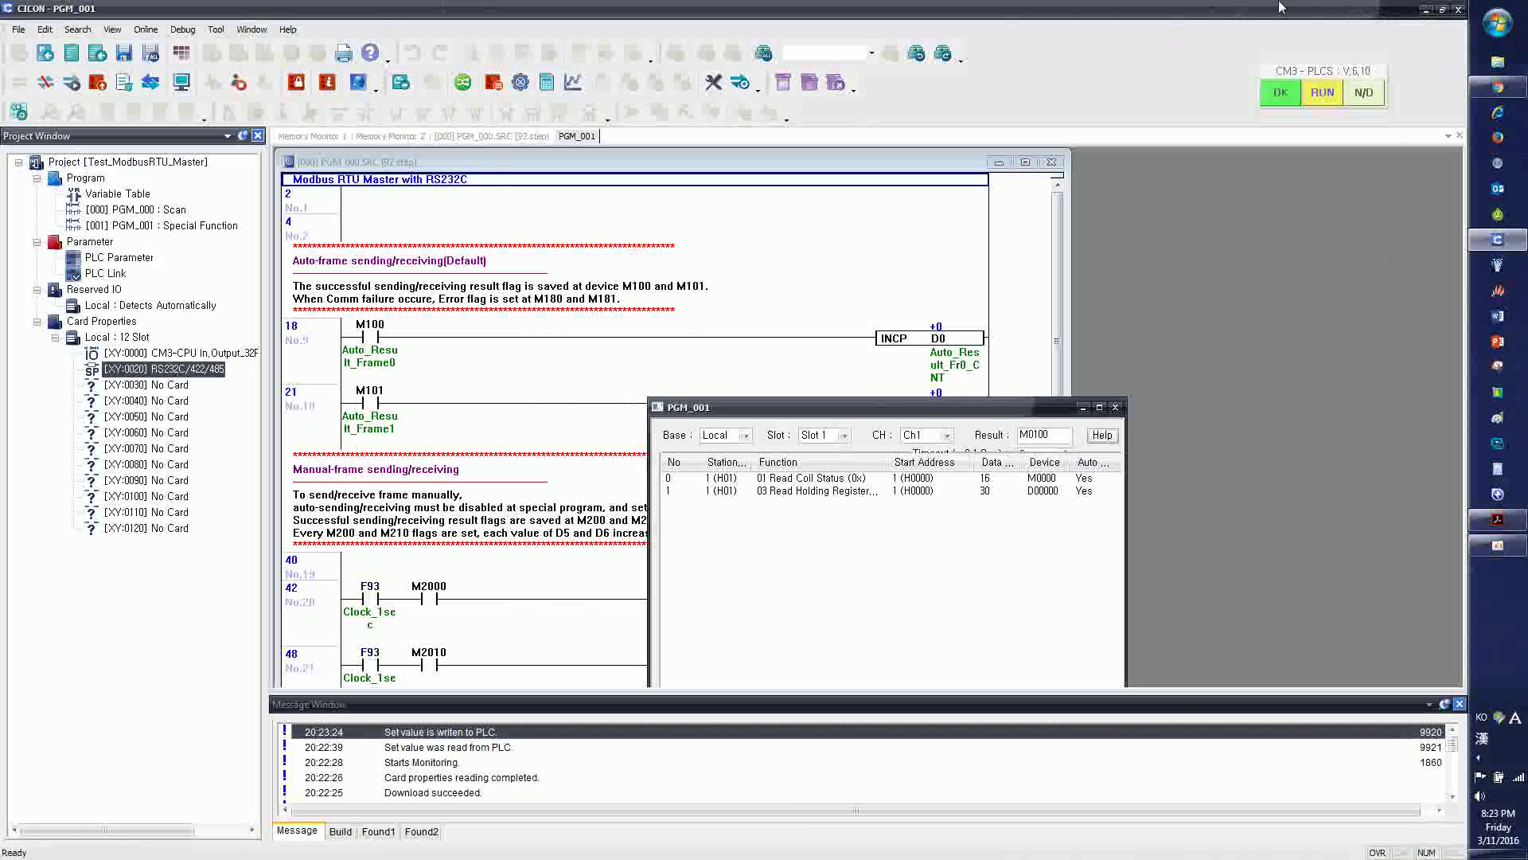
pyautogui.moveTo(1280, 7); pyautogui.dragTo(1106, 177)
pyautogui.press('super+Left')
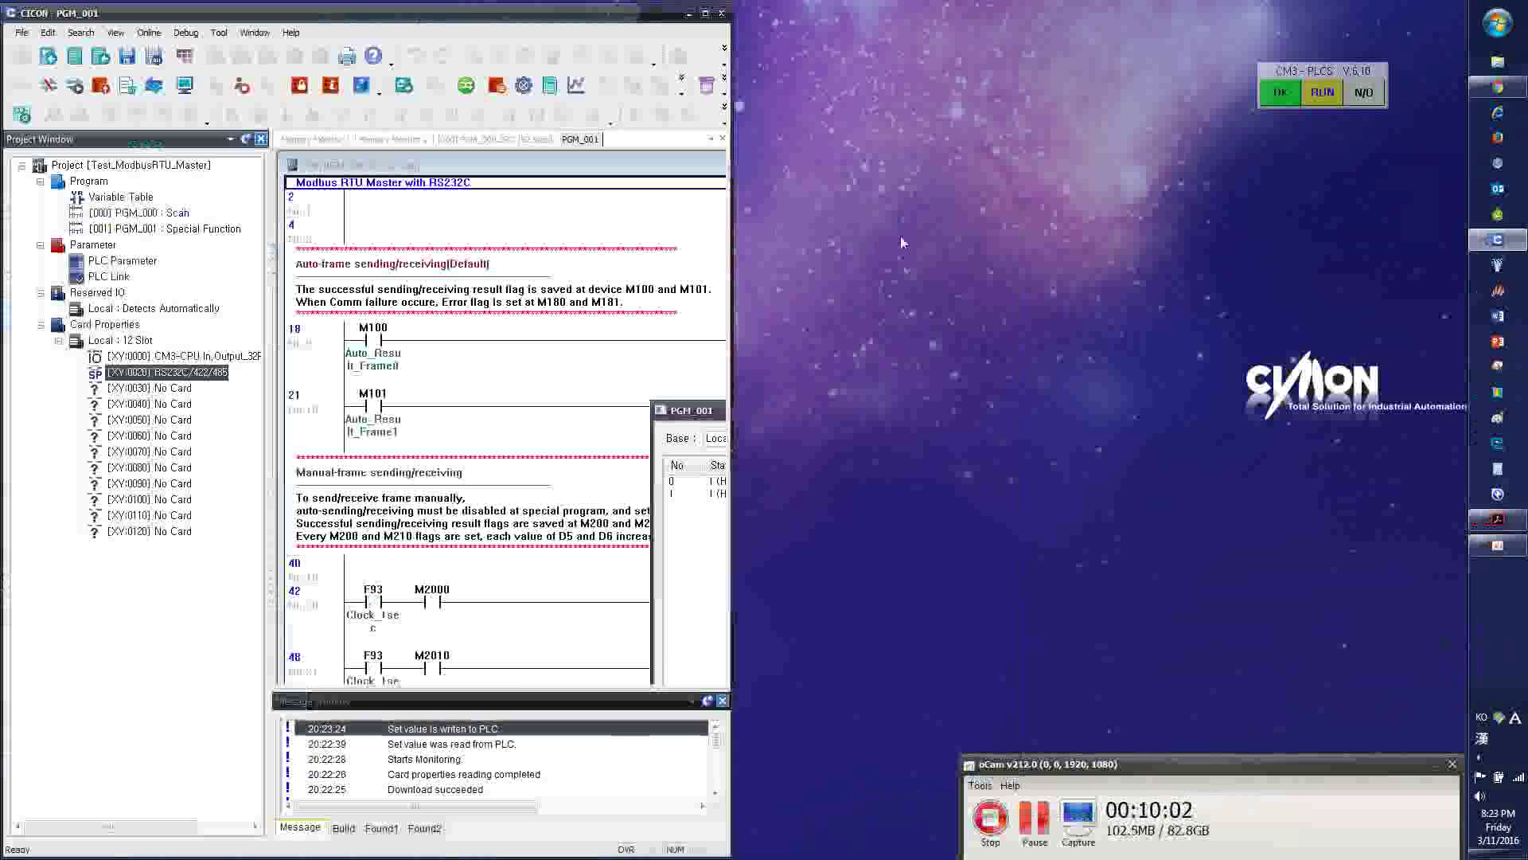
# Open Start > All Programs and expand the CIMON and CICON ENG folders
pyautogui.click(913, 242)
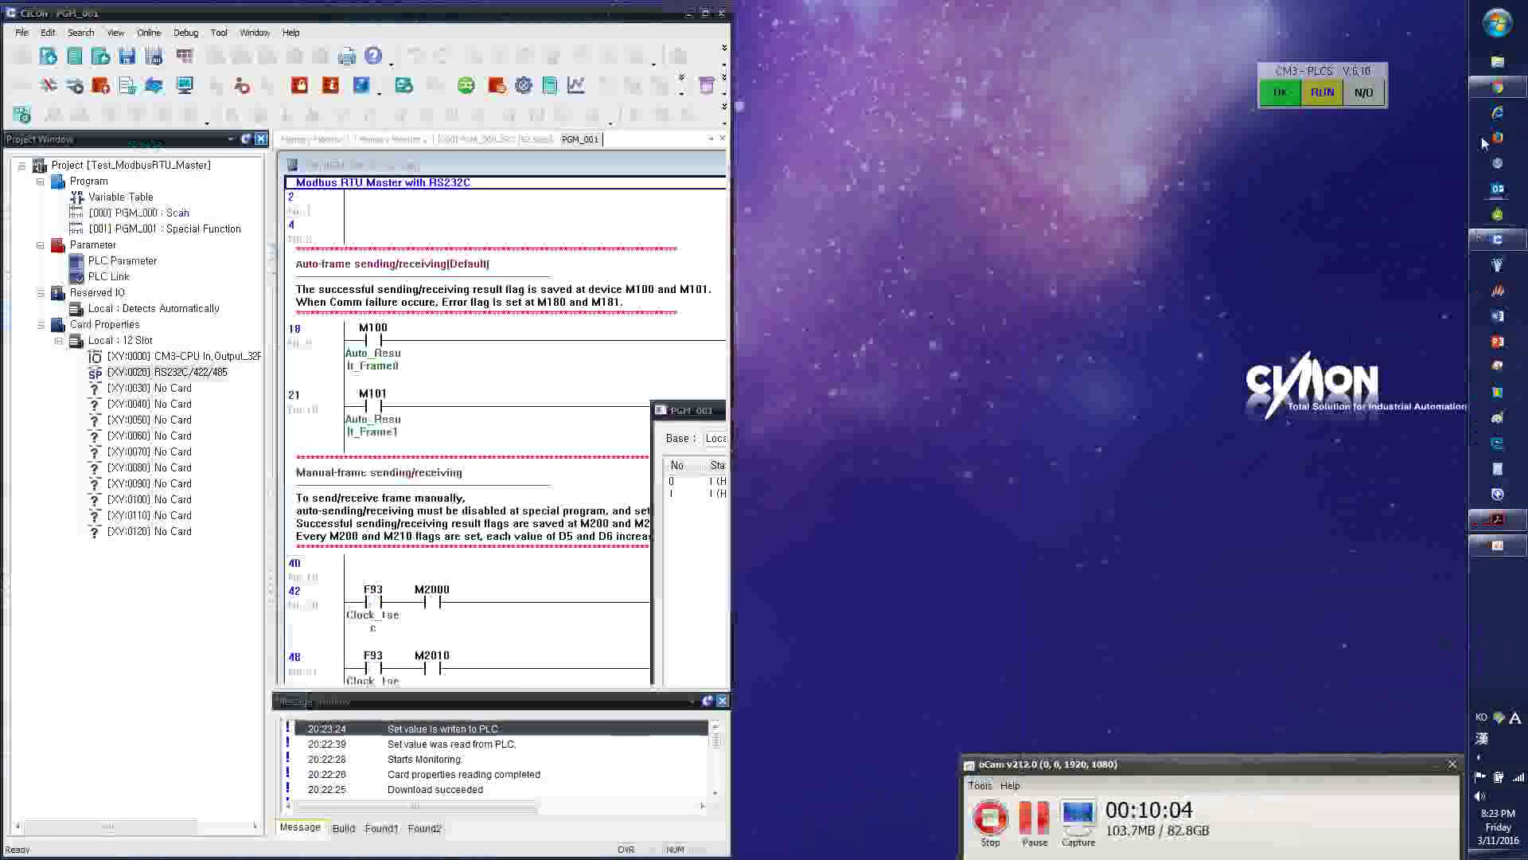
pyautogui.click(1497, 22)
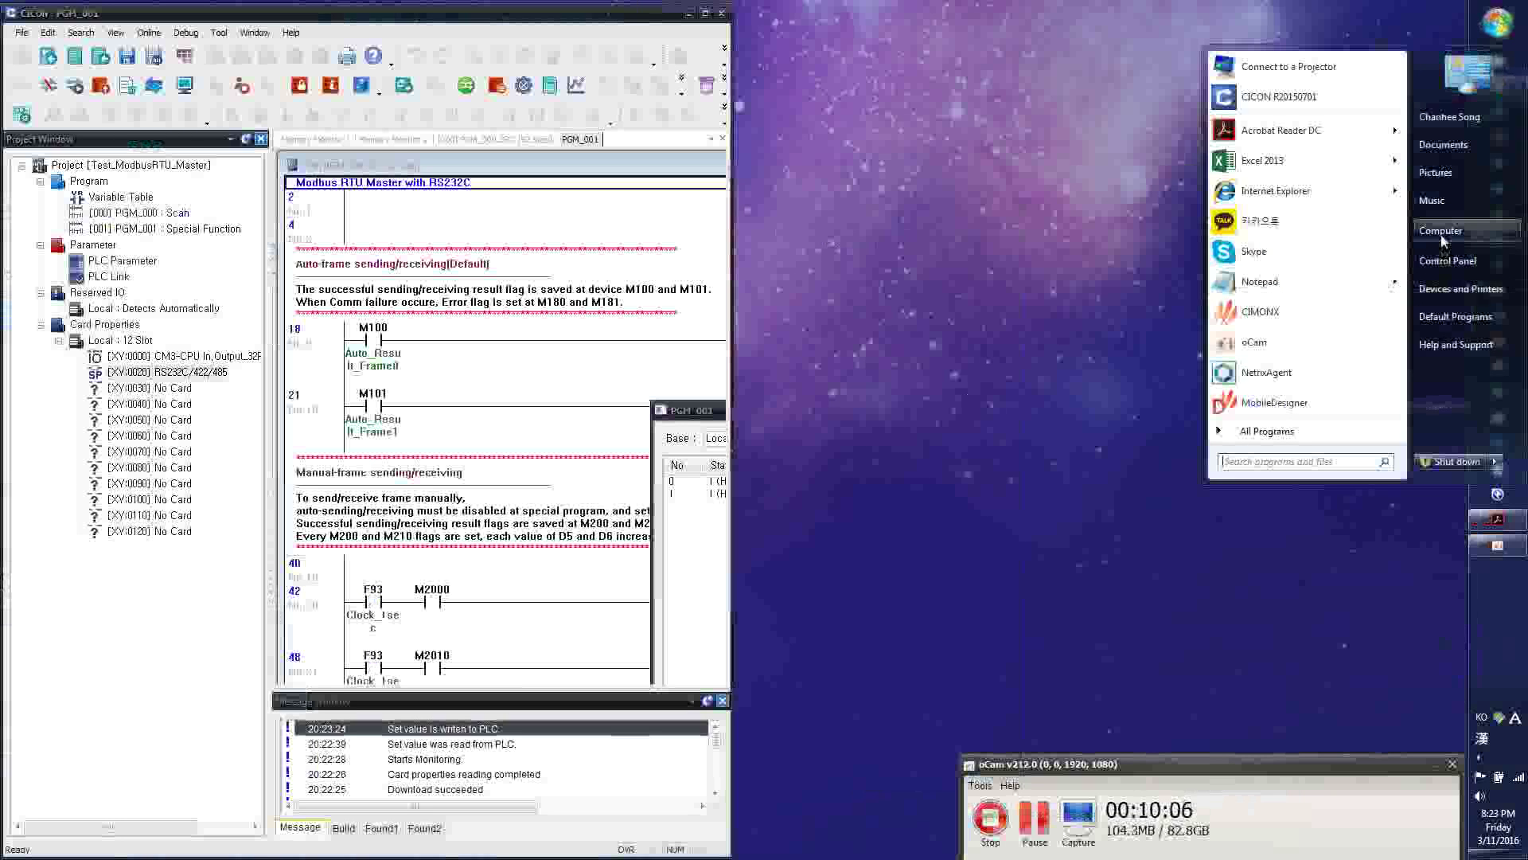
pyautogui.click(1281, 434)
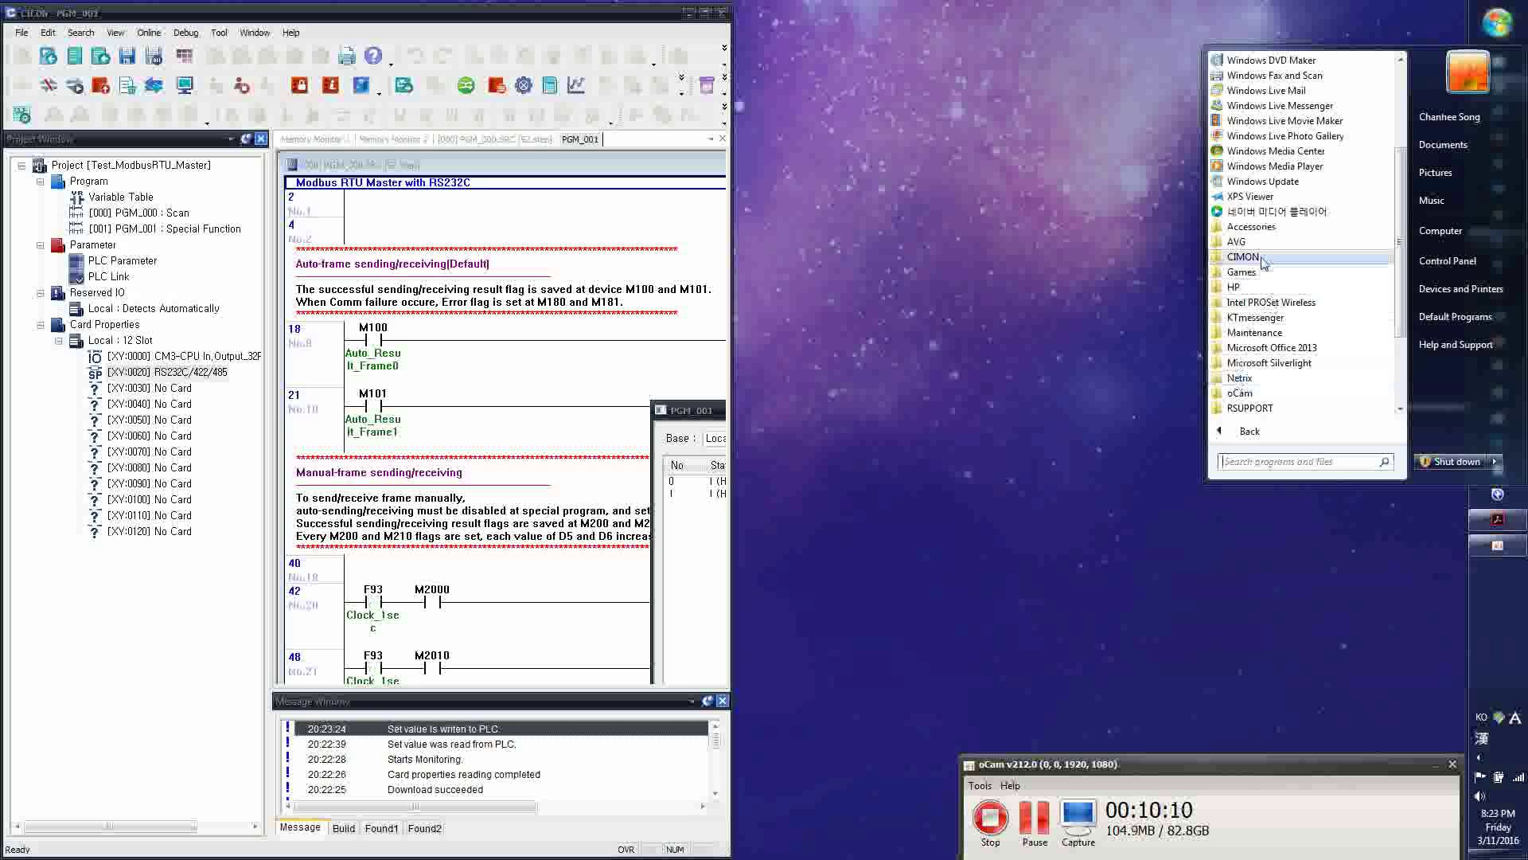
pyautogui.click(1244, 258)
pyautogui.click(1267, 348)
# Launch a second CICON and open Test_ModbusRTU_Slave.PLC from the parent tech-note folder
pyautogui.click(1280, 363)
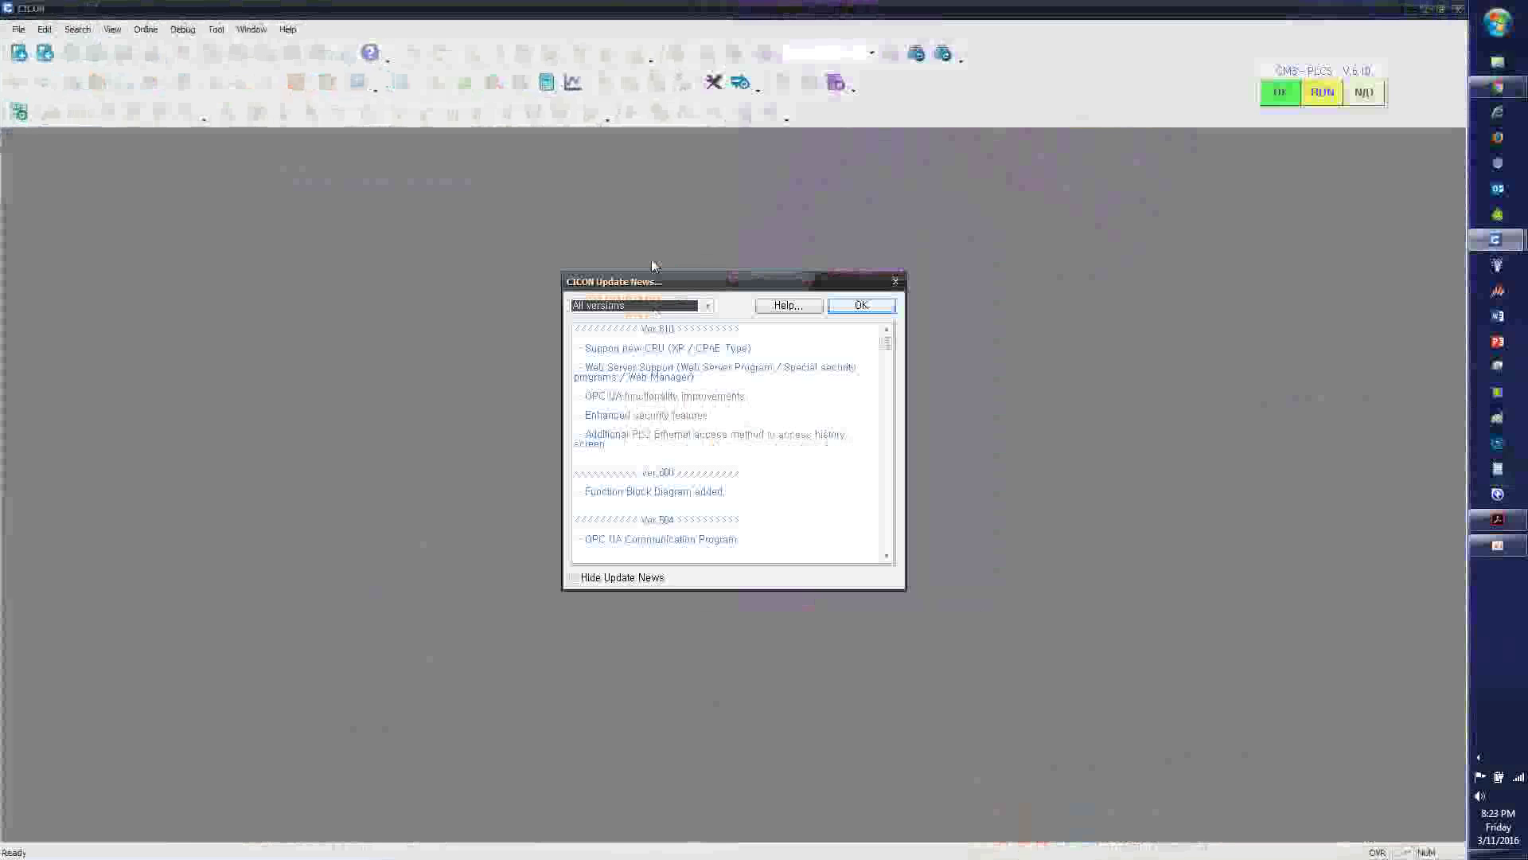
pyautogui.click(853, 313)
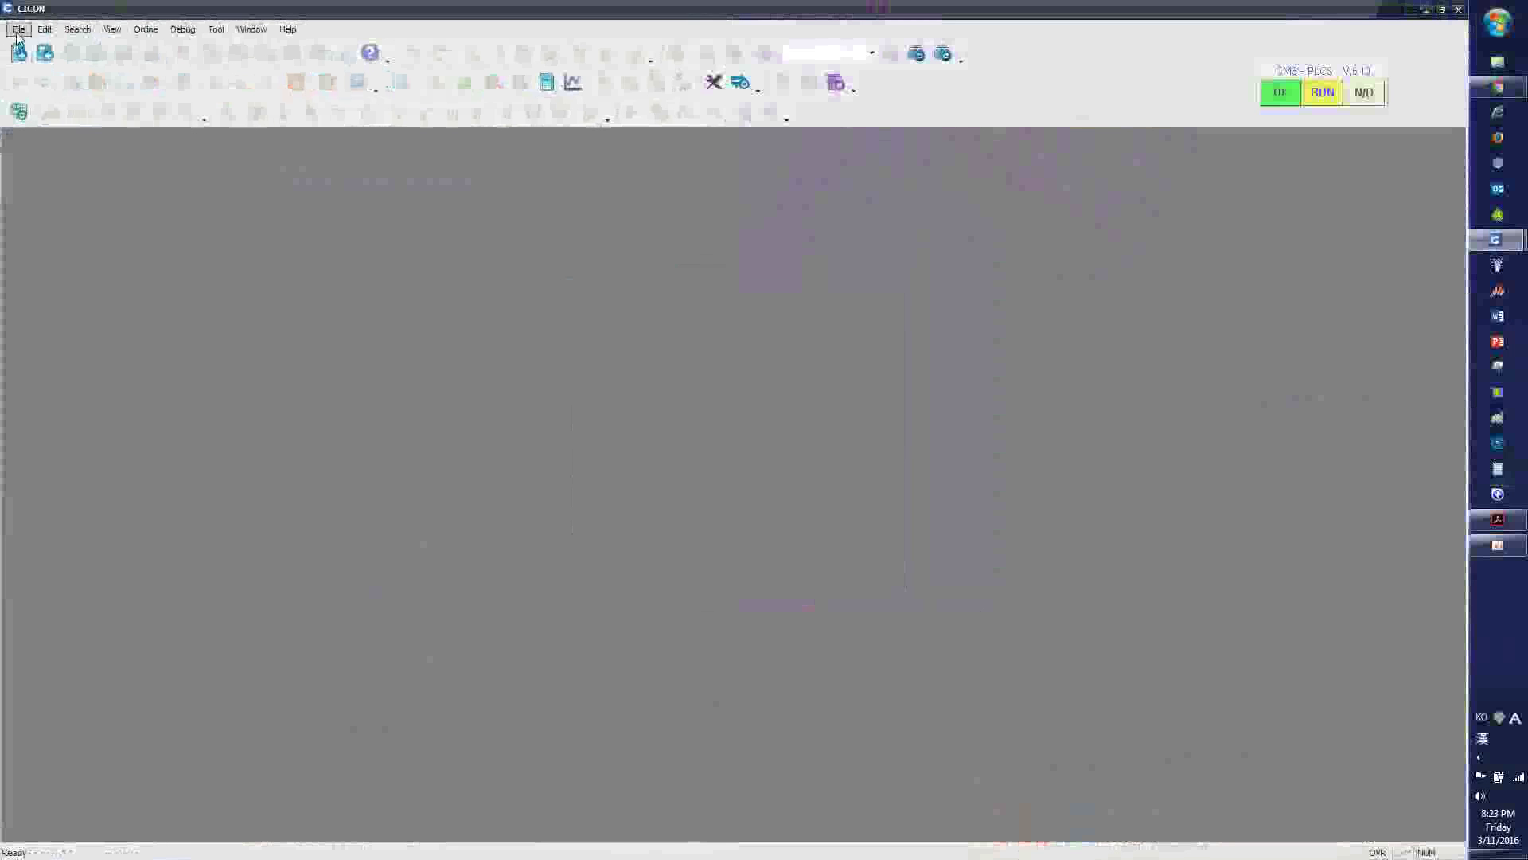
pyautogui.click(18, 28)
pyautogui.click(36, 61)
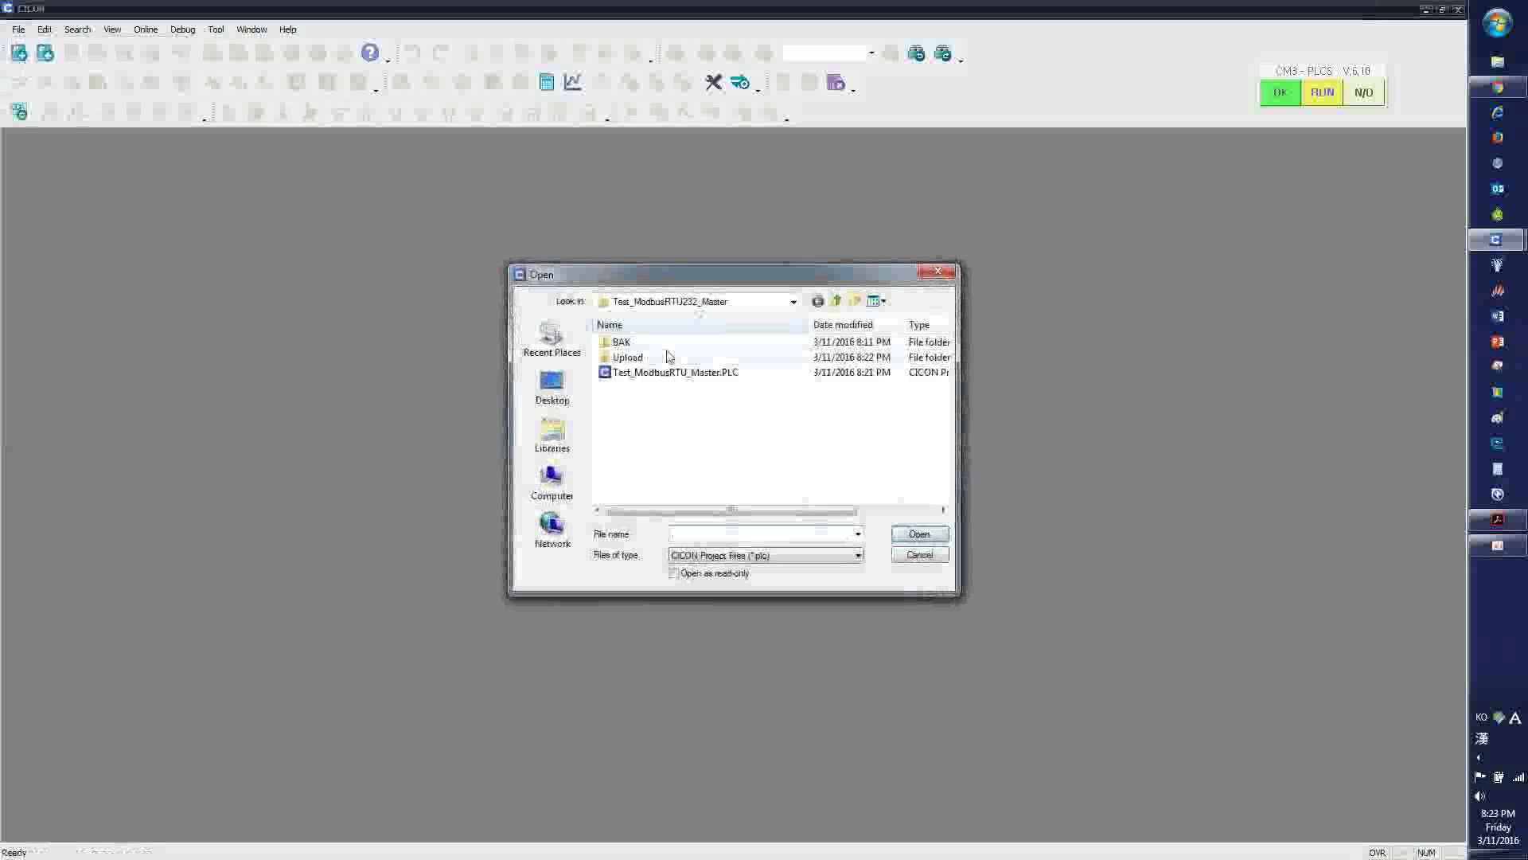
pyautogui.click(835, 301)
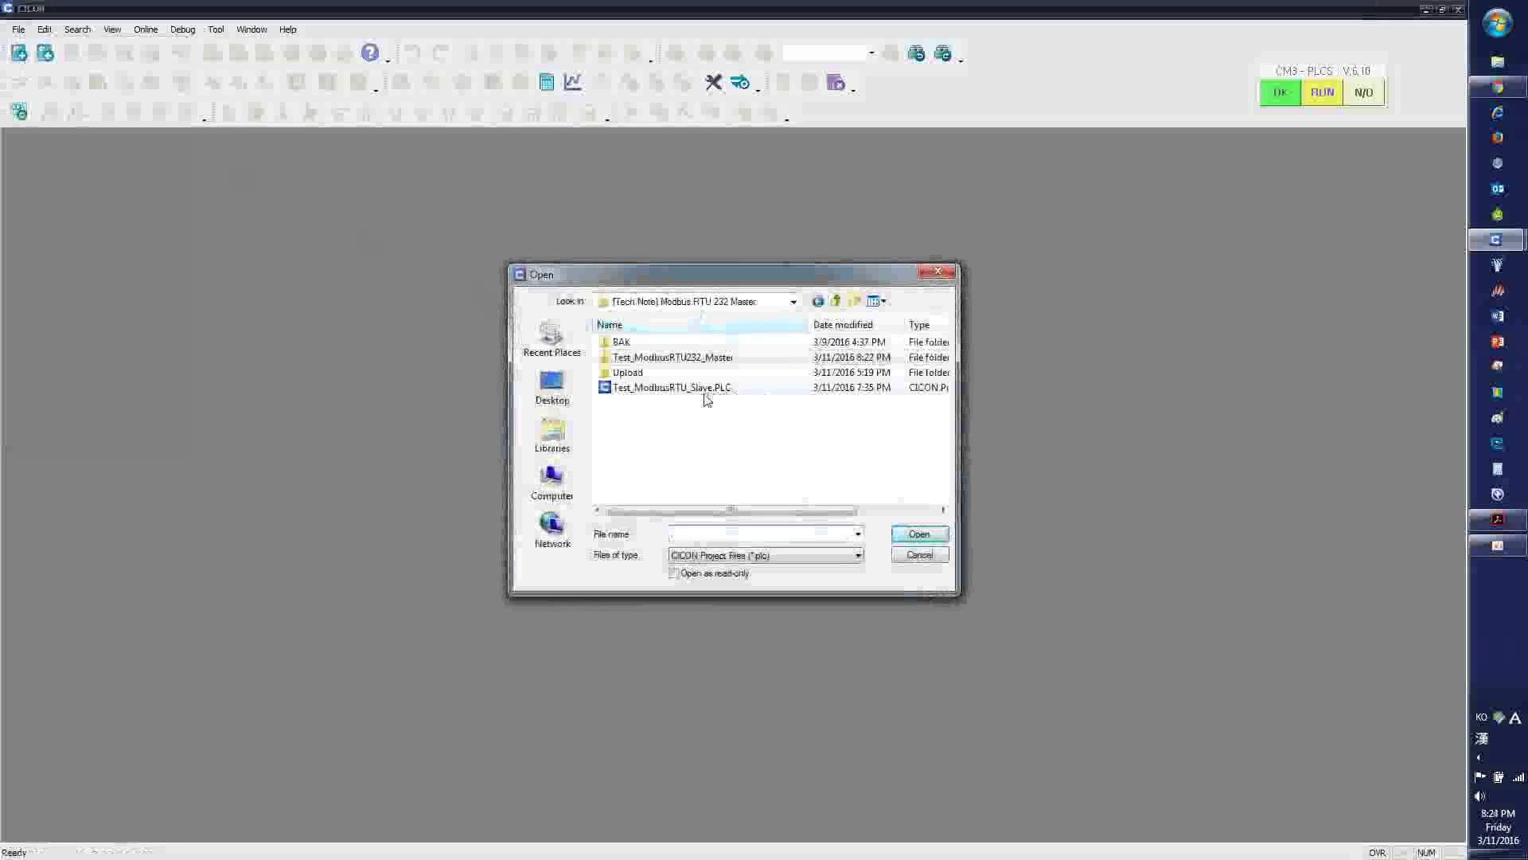
pyautogui.doubleClick(683, 388)
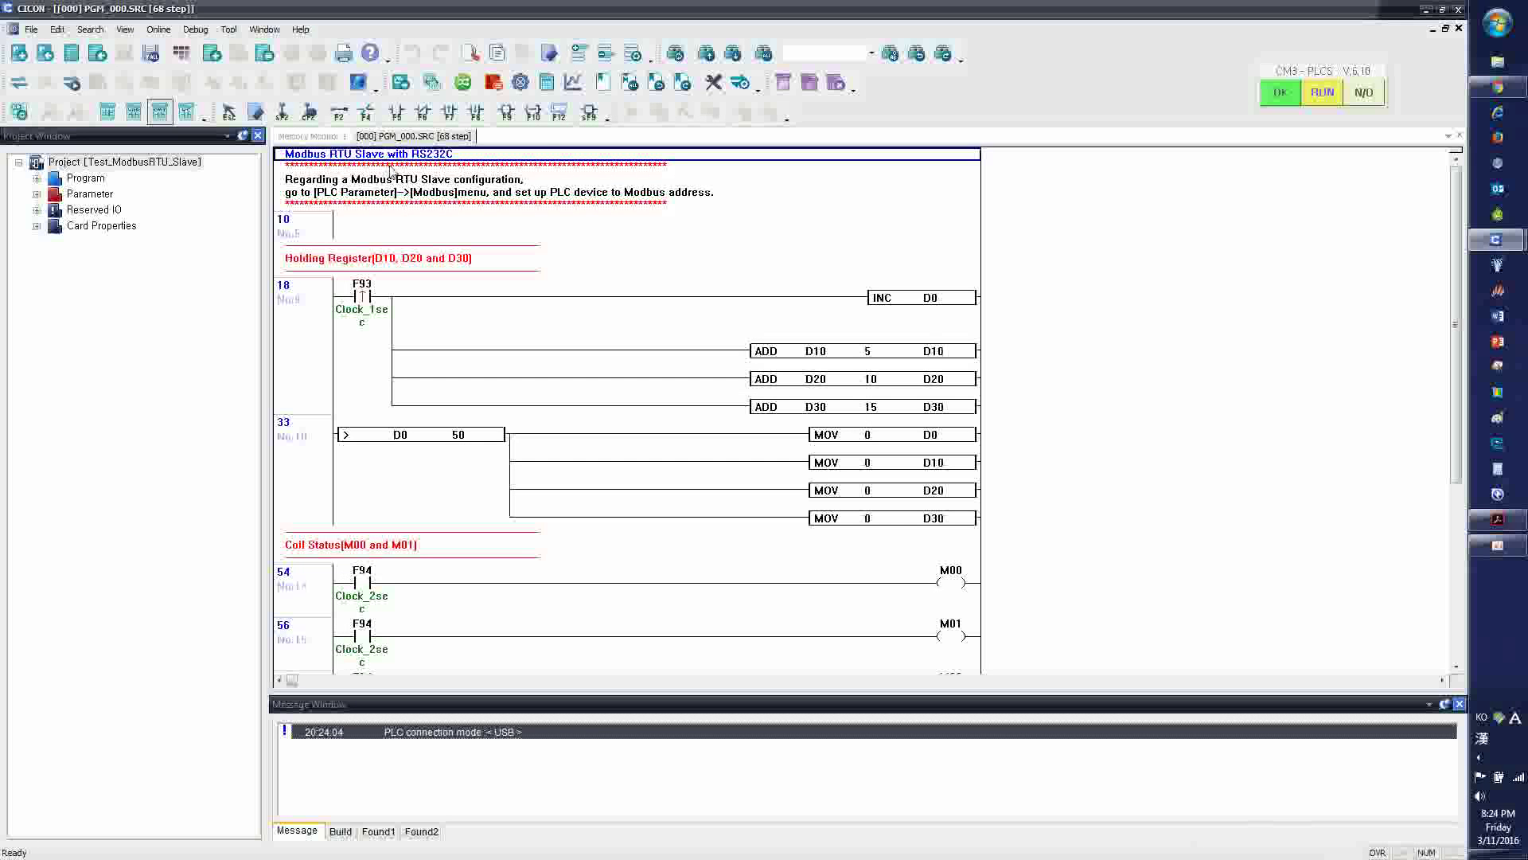
pyautogui.click(1498, 520)
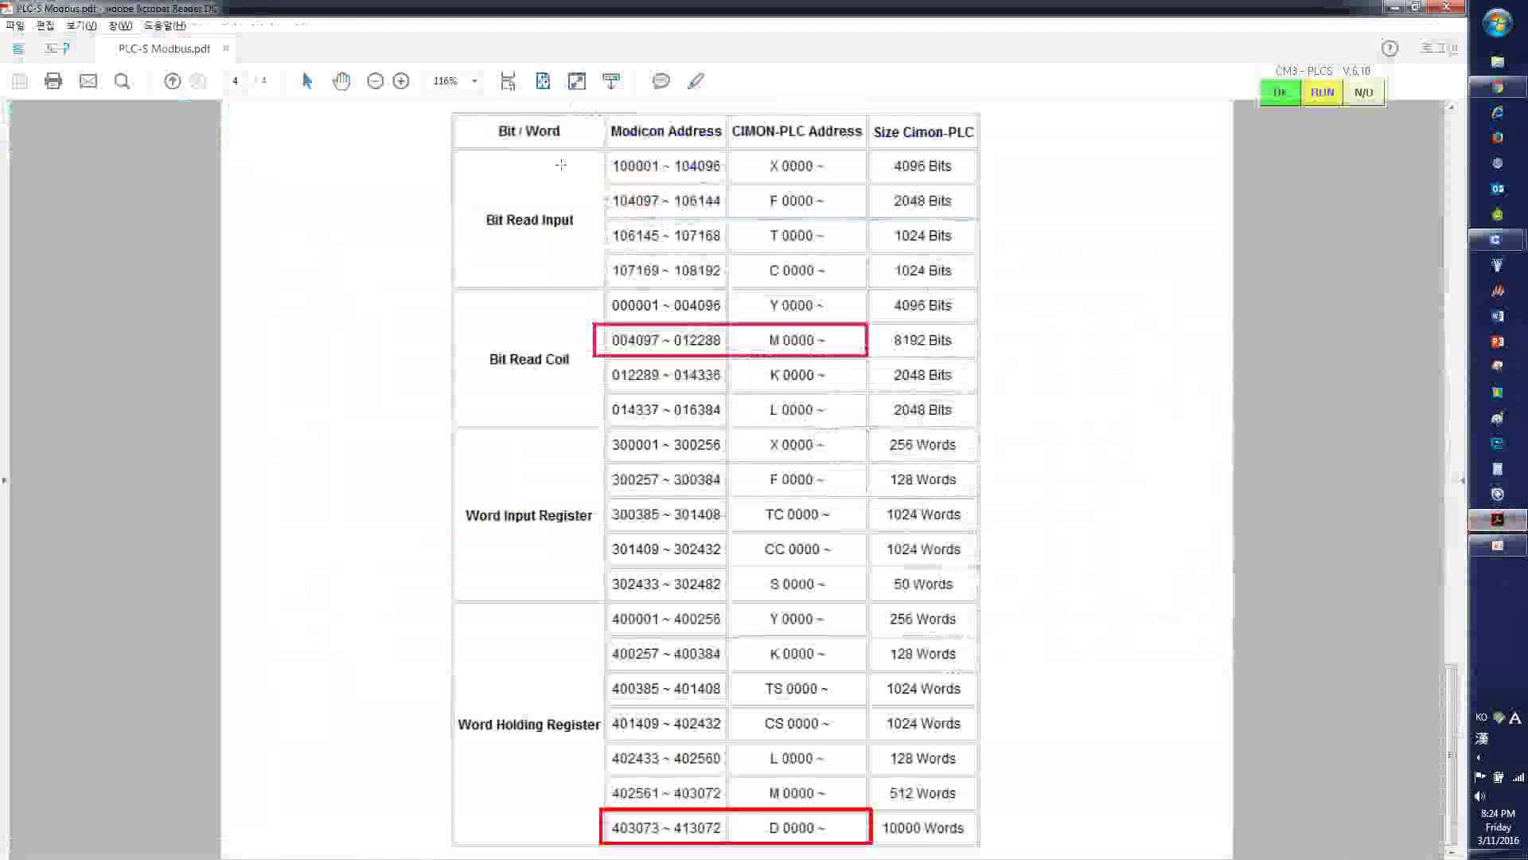
# Scroll the PLC-S Modbus PDF up to the page-1 master–slave diagram, then minimize Acrobat
pyautogui.scroll(10, 574, 196)
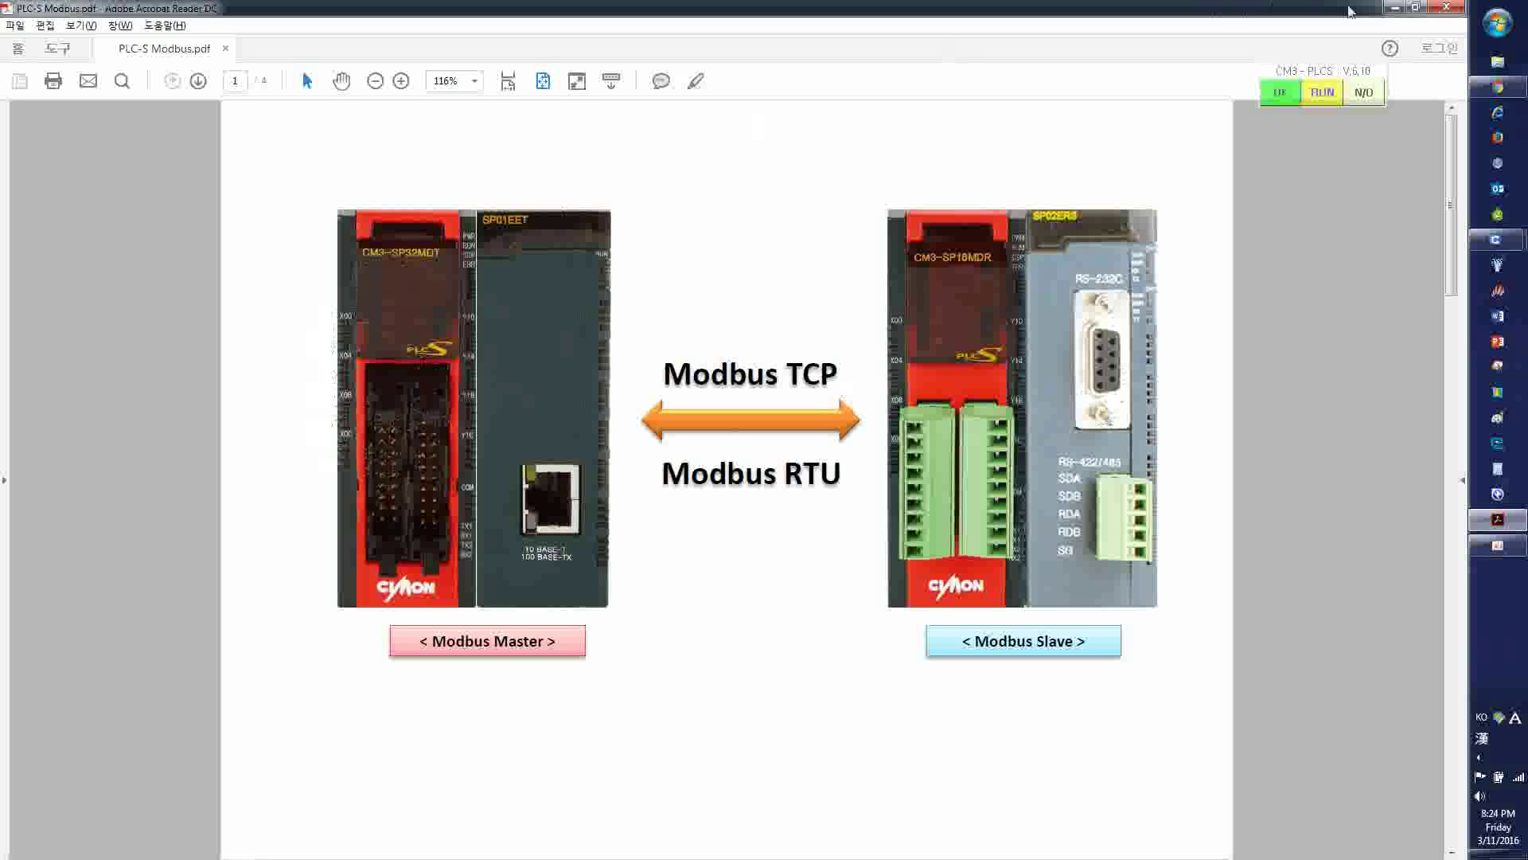
pyautogui.click(1394, 8)
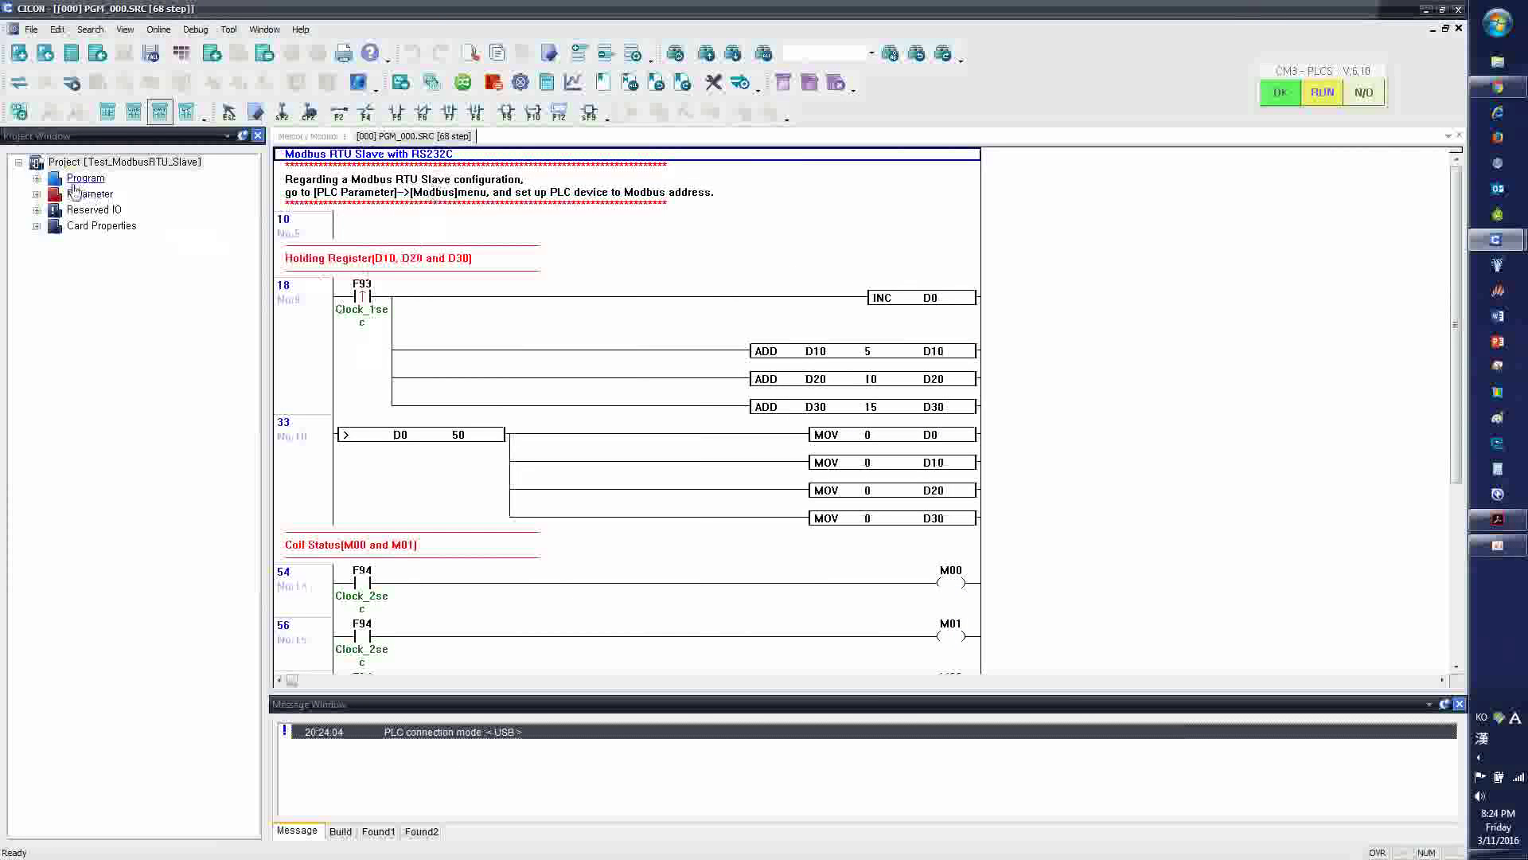
# Open the Modbus RTU Master over RS232 tech note and its Test_ModbusRTU232_Master.zip attachment in Chrome
pyautogui.click(37, 178)
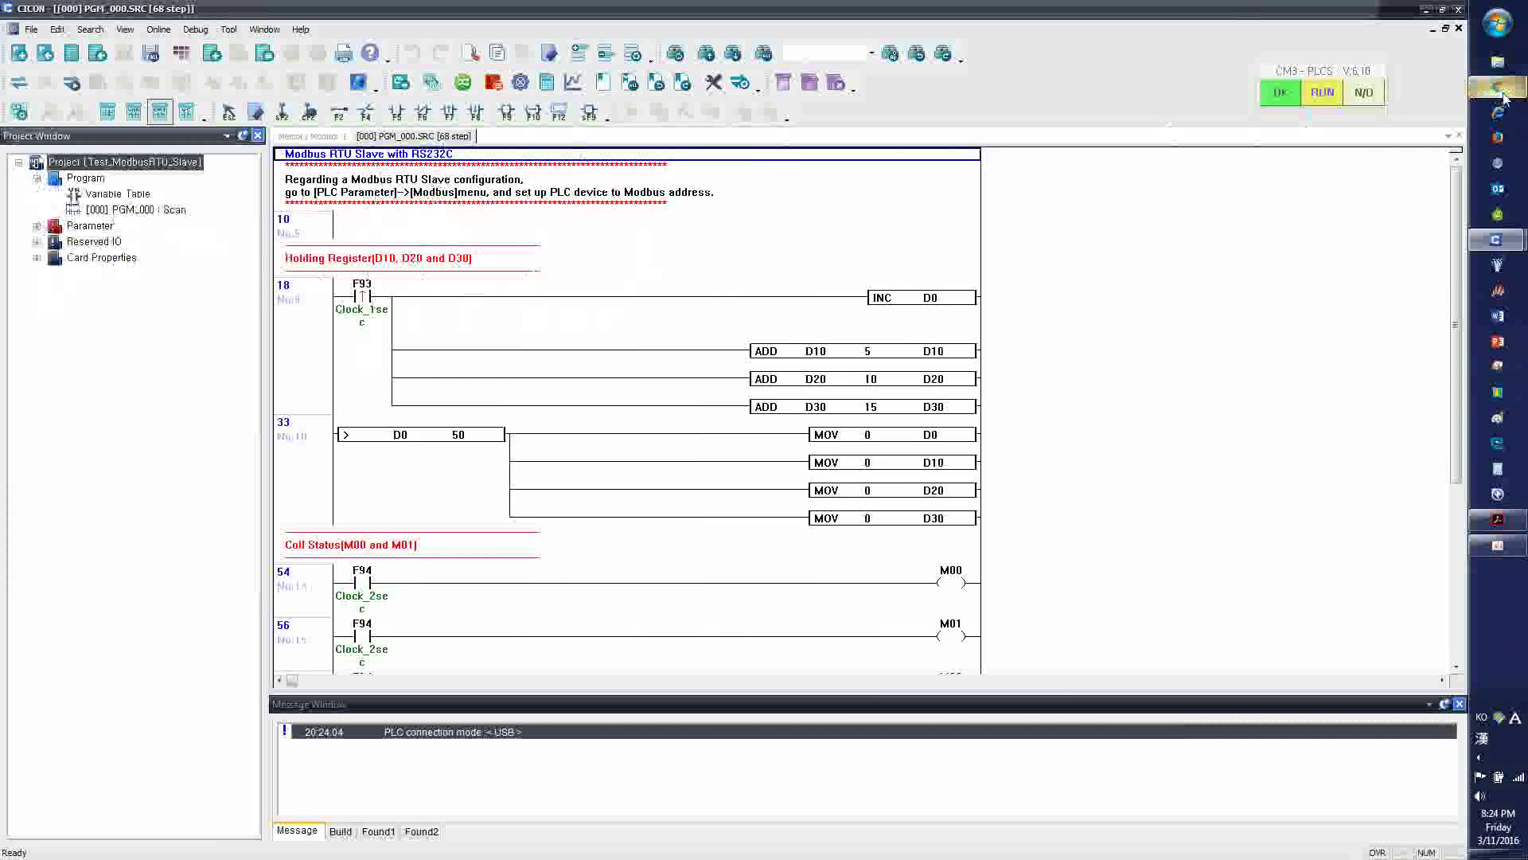
pyautogui.click(1498, 86)
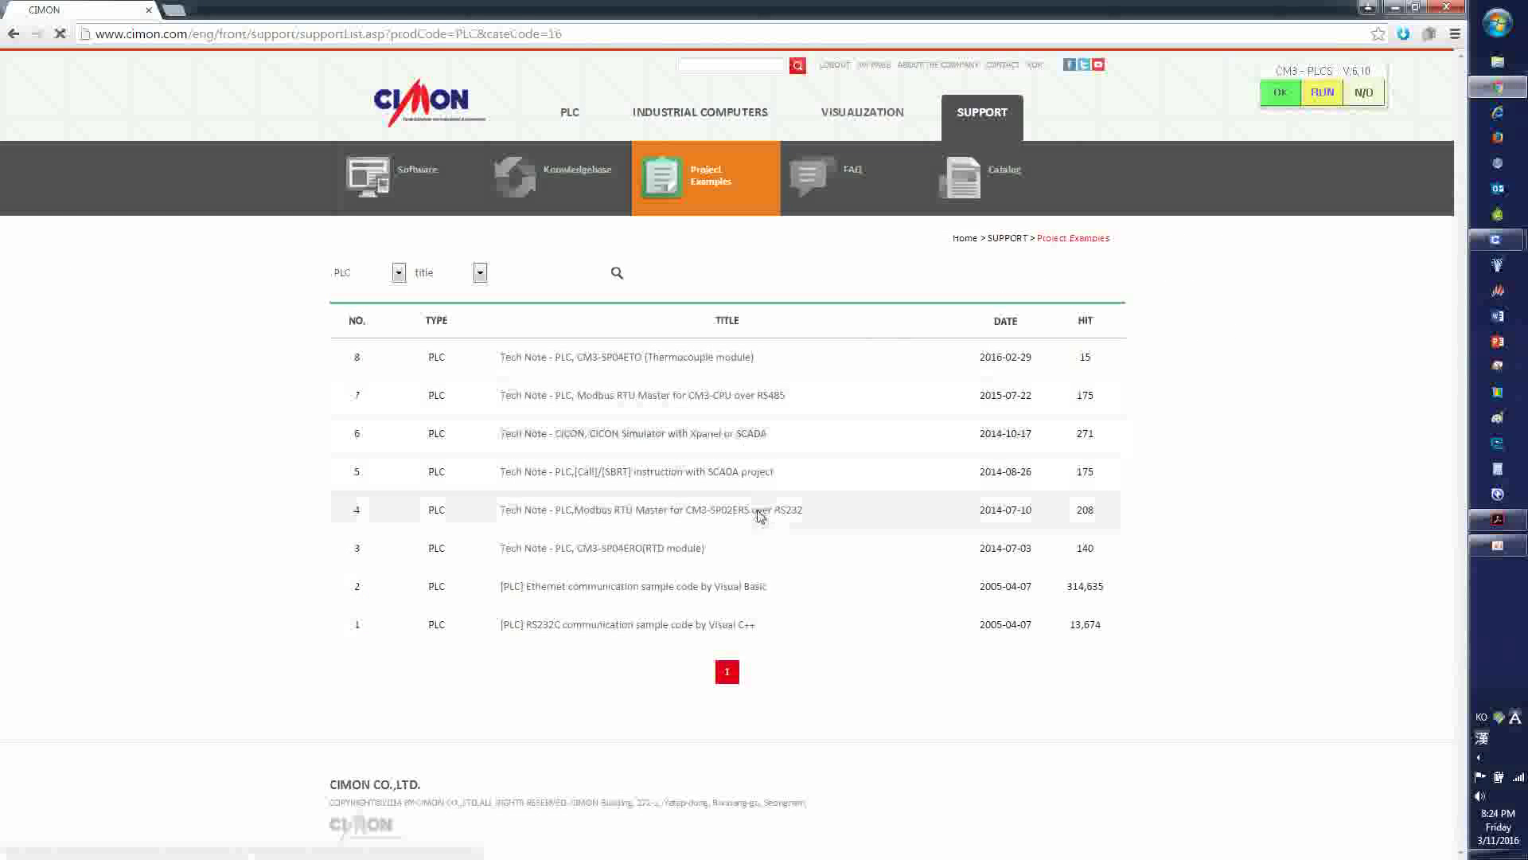
pyautogui.click(760, 511)
pyautogui.scroll(-5, 692, 512)
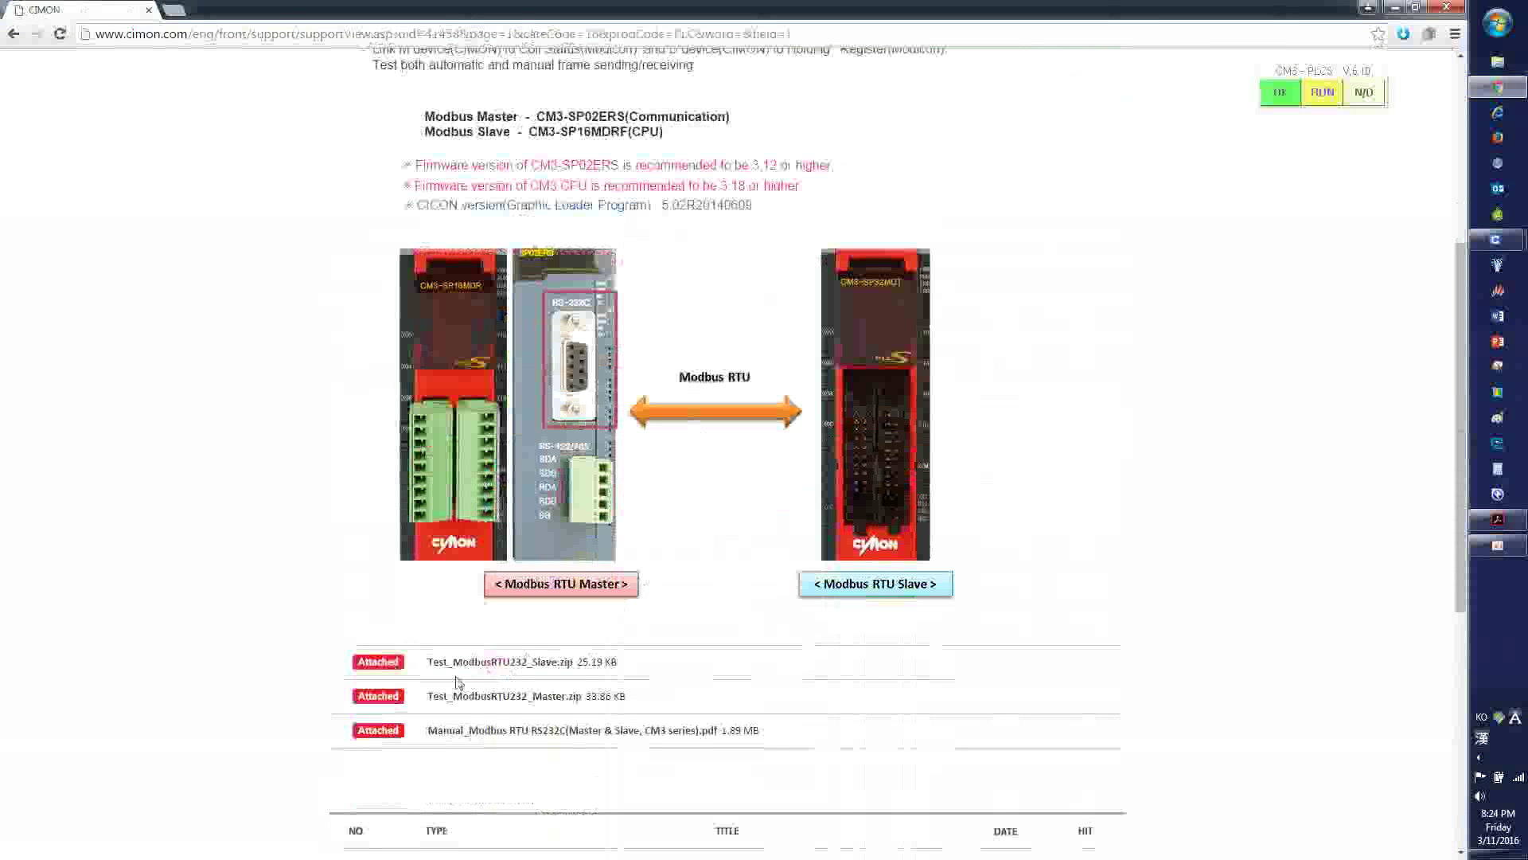
pyautogui.click(527, 696)
pyautogui.click(1396, 8)
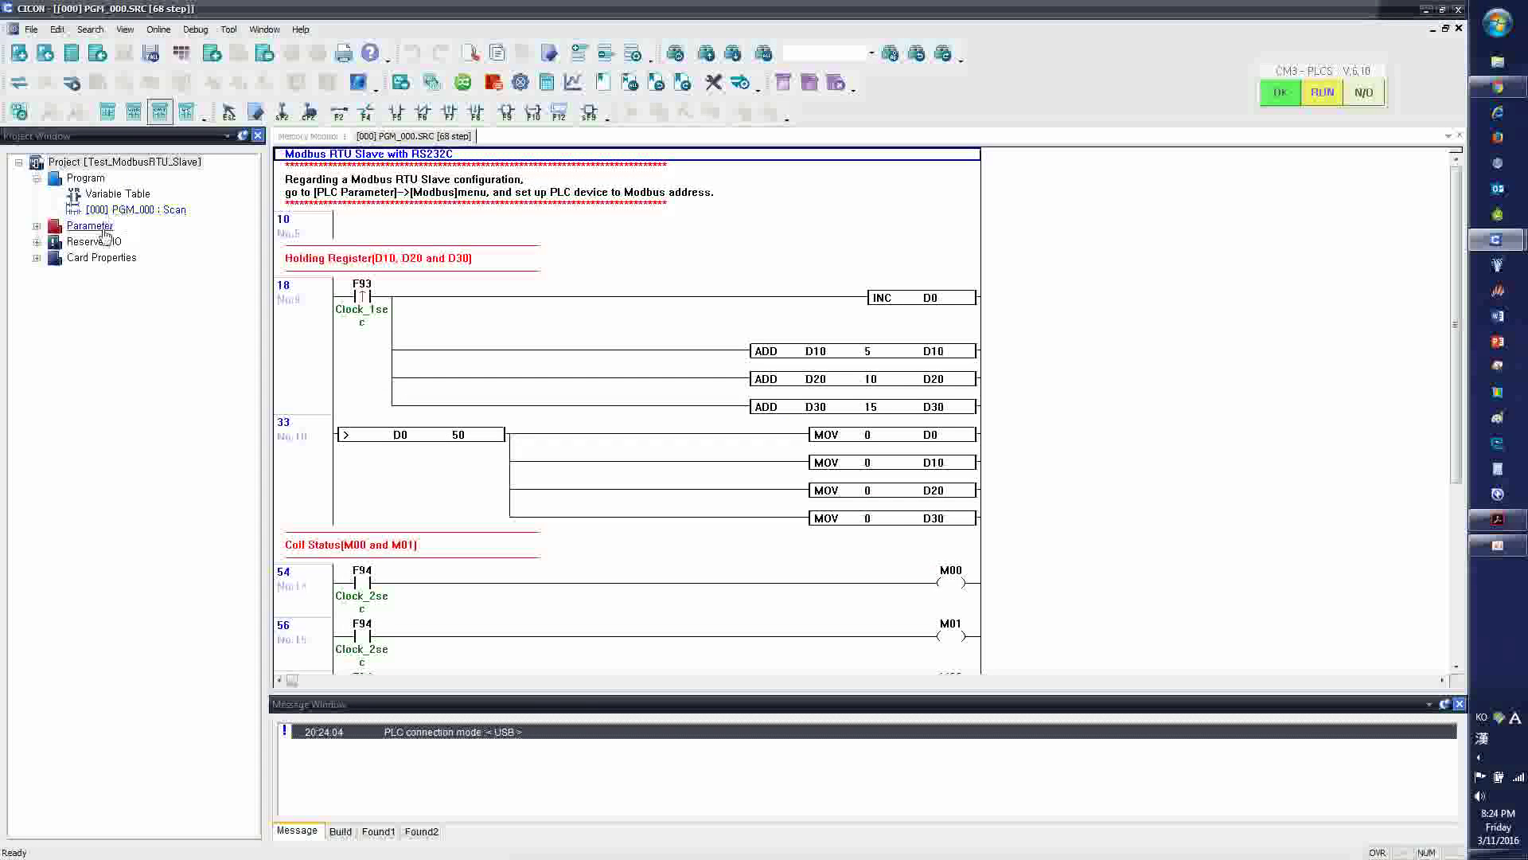
# Open the slave's PLC Parameter Modbus tab, showing coils at M0000 and holding registers at D0000
pyautogui.click(37, 226)
pyautogui.doubleClick(99, 241)
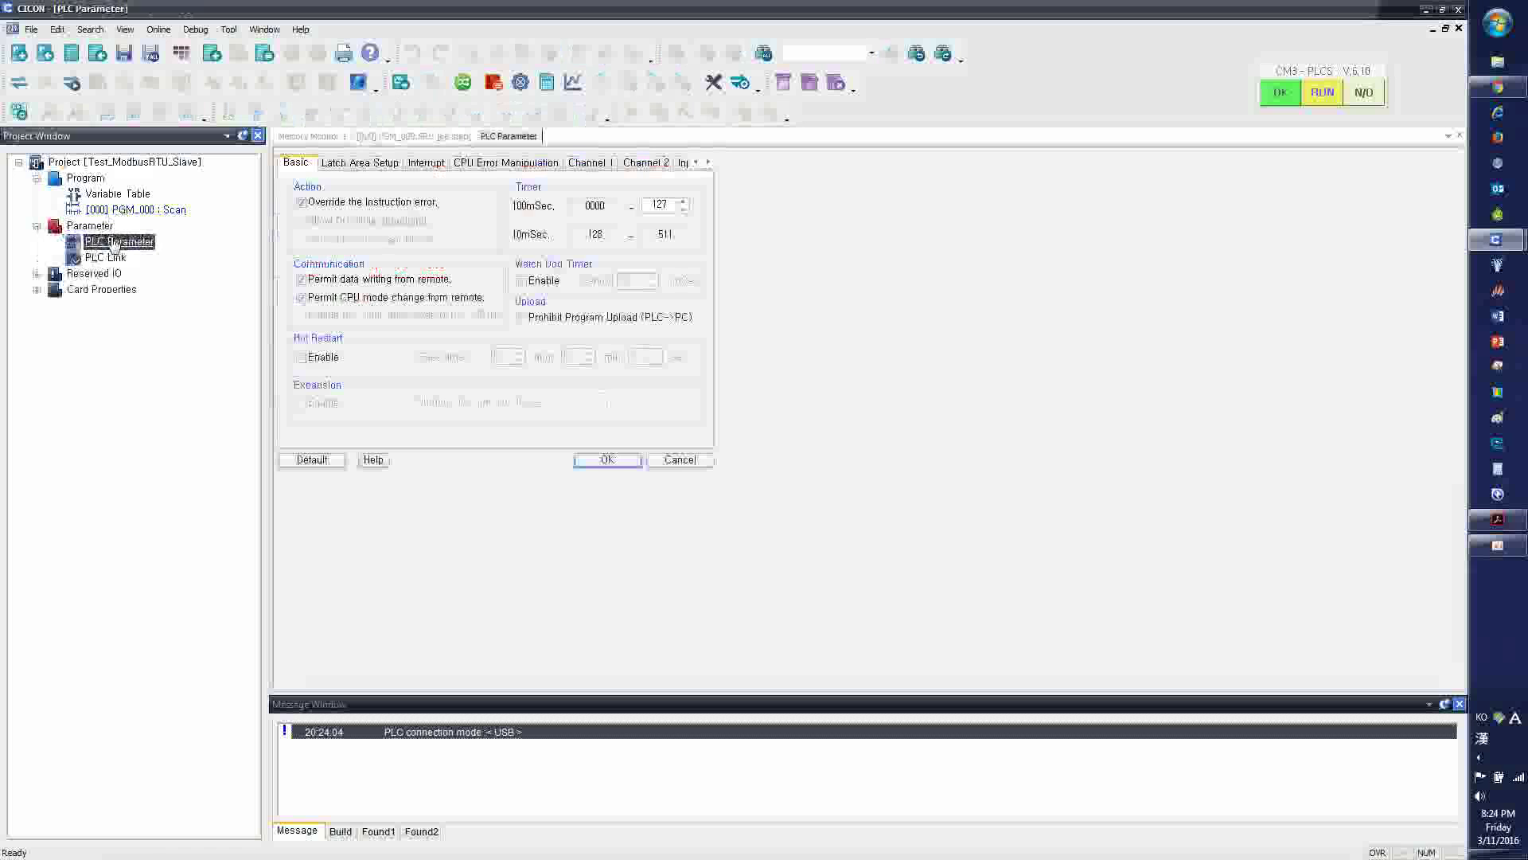
pyautogui.click(709, 162)
pyautogui.click(590, 162)
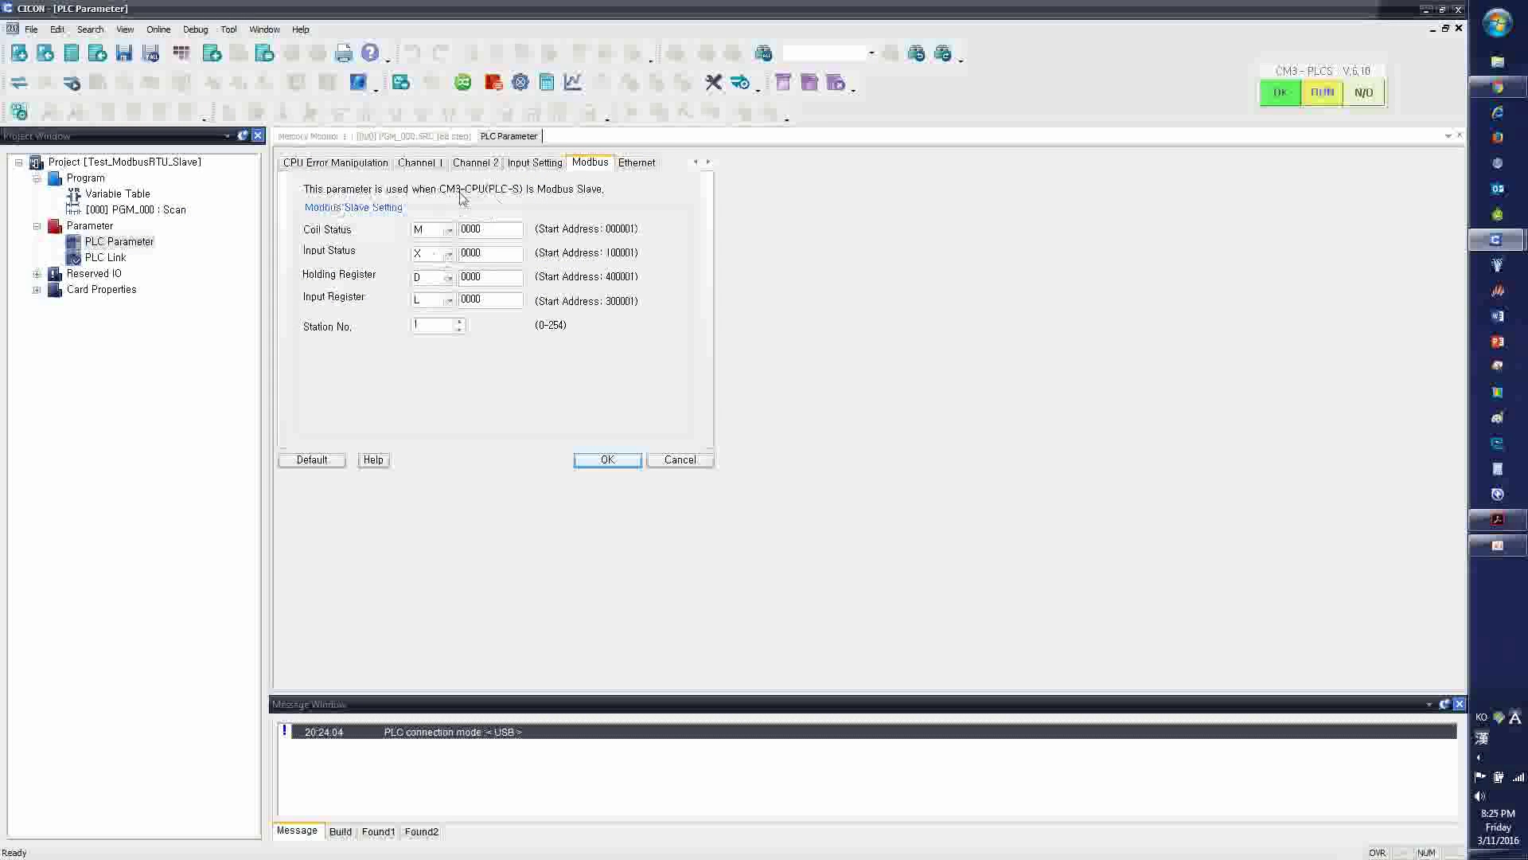
pyautogui.click(1497, 518)
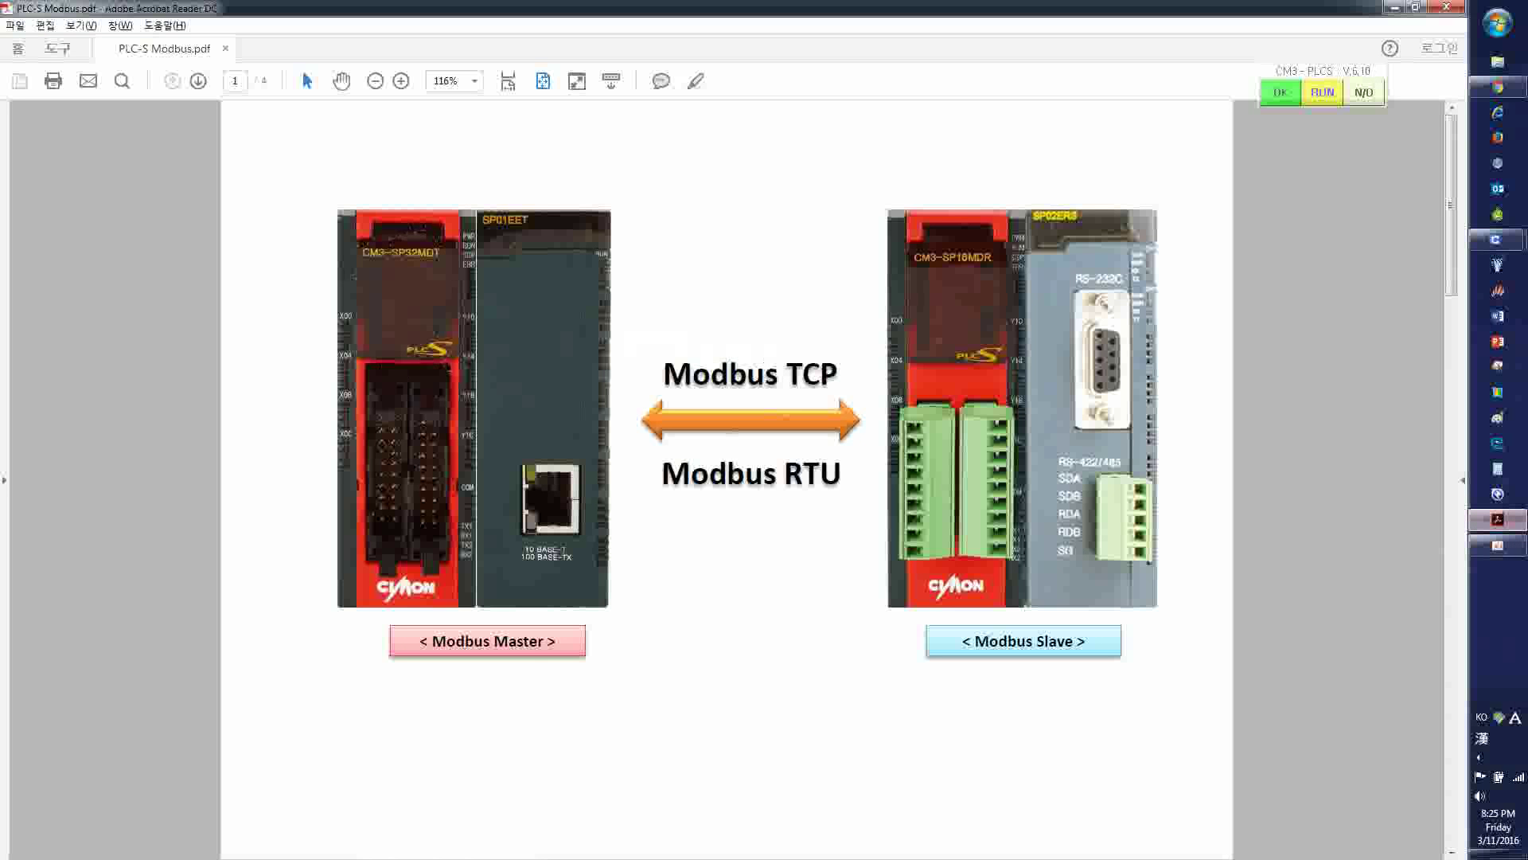
# Minimize Acrobat Reader to reveal the Modbus slave settings: station 1, coils M0000, registers D0000
pyautogui.click(1396, 7)
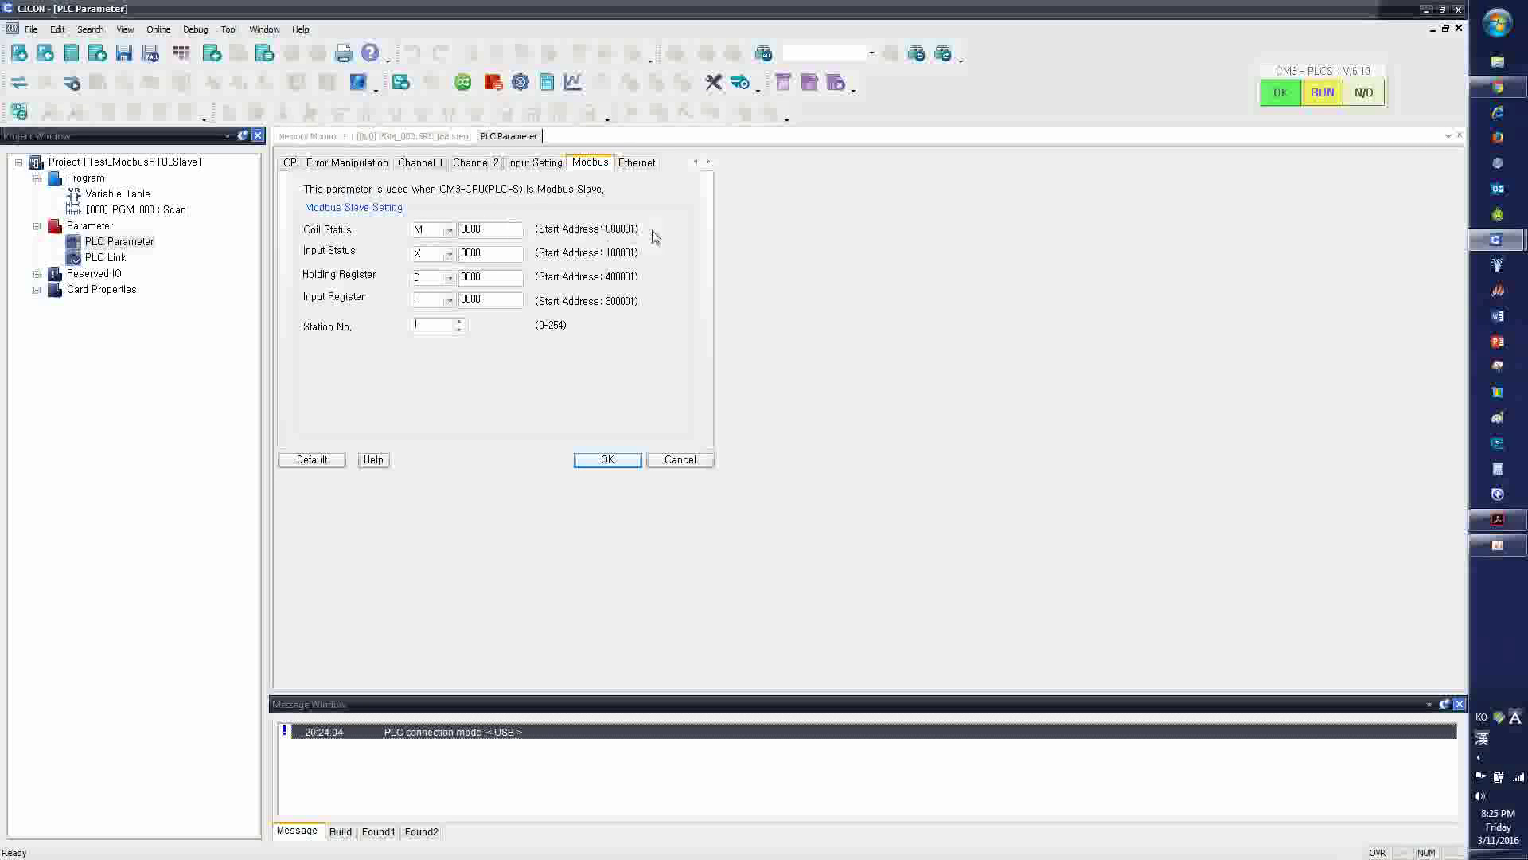
# In the master window, edit frame block 0's Point Number so it reads 16 coils into M0000
pyautogui.click(1497, 240)
pyautogui.click(1366, 181)
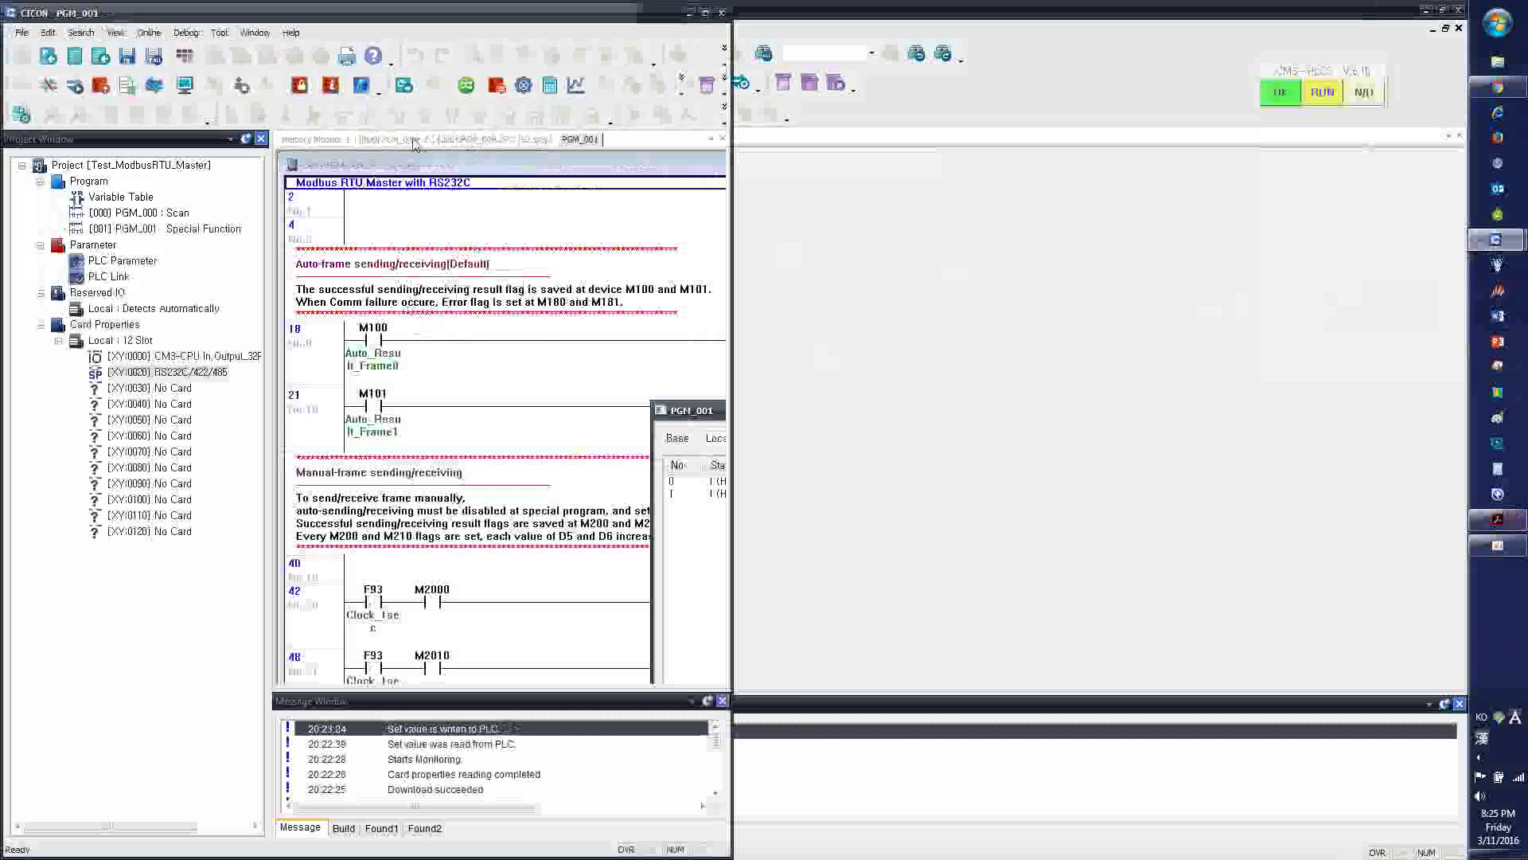
pyautogui.moveTo(700, 410); pyautogui.dragTo(347, 242)
pyautogui.doubleClick(368, 313)
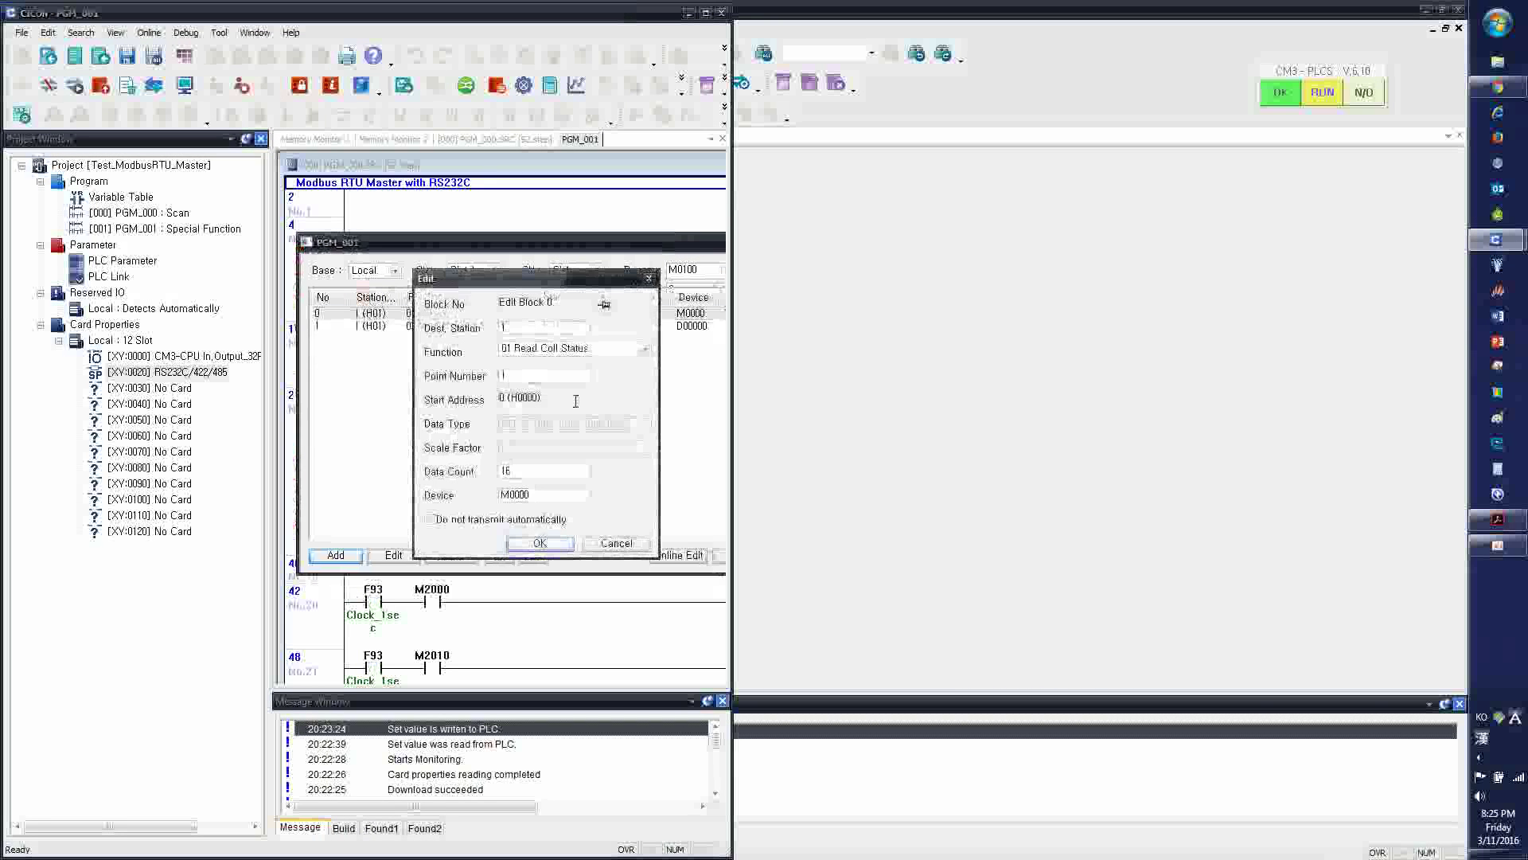
pyautogui.click(504, 374)
pyautogui.write('1')
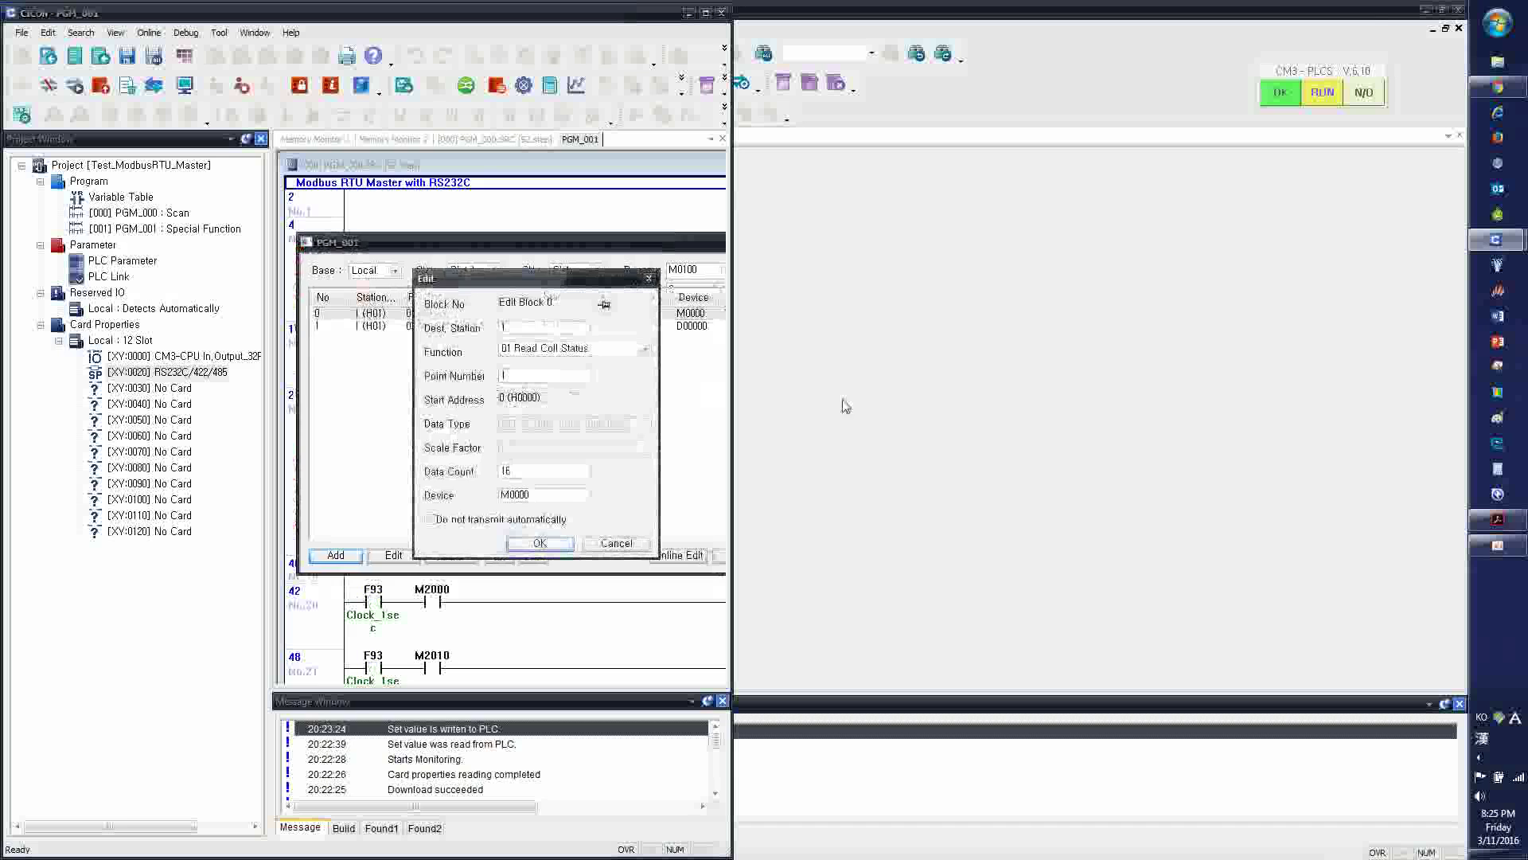
# Accept block 0 and open block 1, which reads 30 holding registers into D00000
pyautogui.click(959, 430)
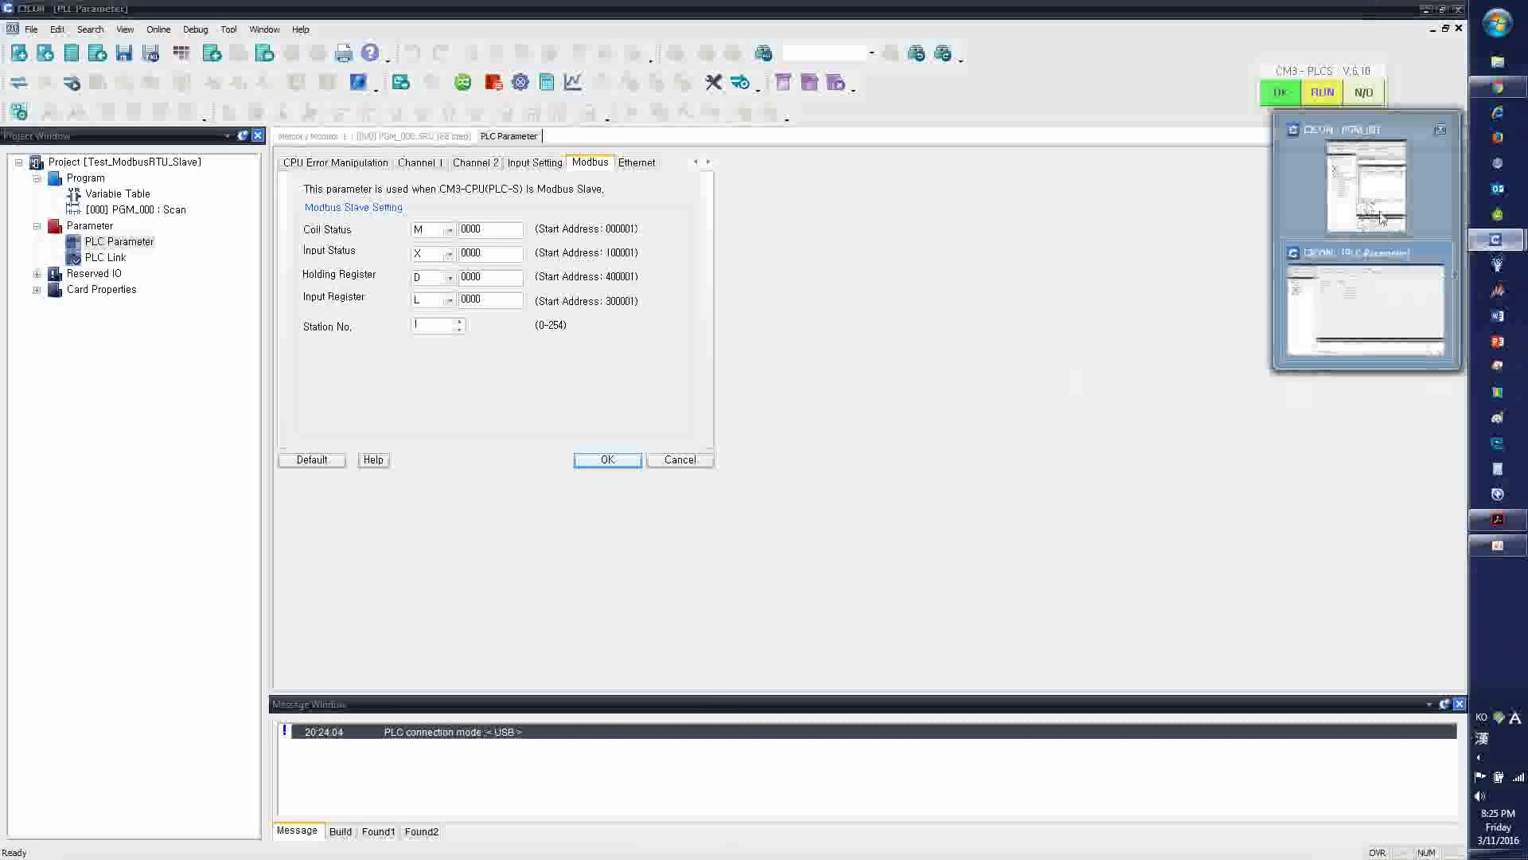
pyautogui.click(1361, 297)
pyautogui.moveTo(1496, 239)
pyautogui.click(1353, 319)
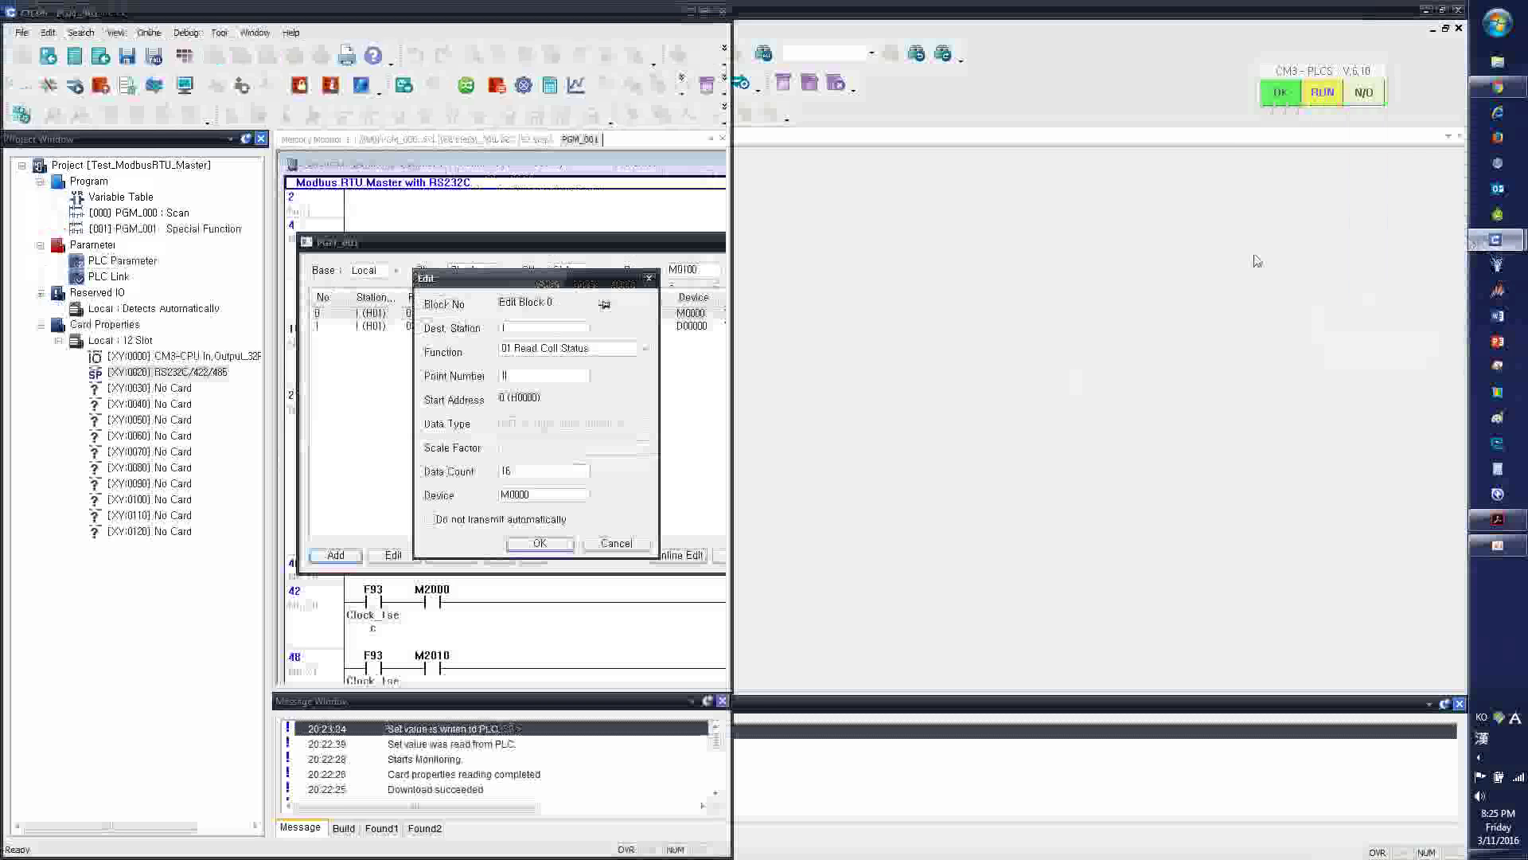
pyautogui.click(648, 278)
pyautogui.doubleClick(414, 326)
pyautogui.click(525, 376)
# Keep D as the slave's Modbus holding register device and check its start address
pyautogui.moveTo(1496, 240)
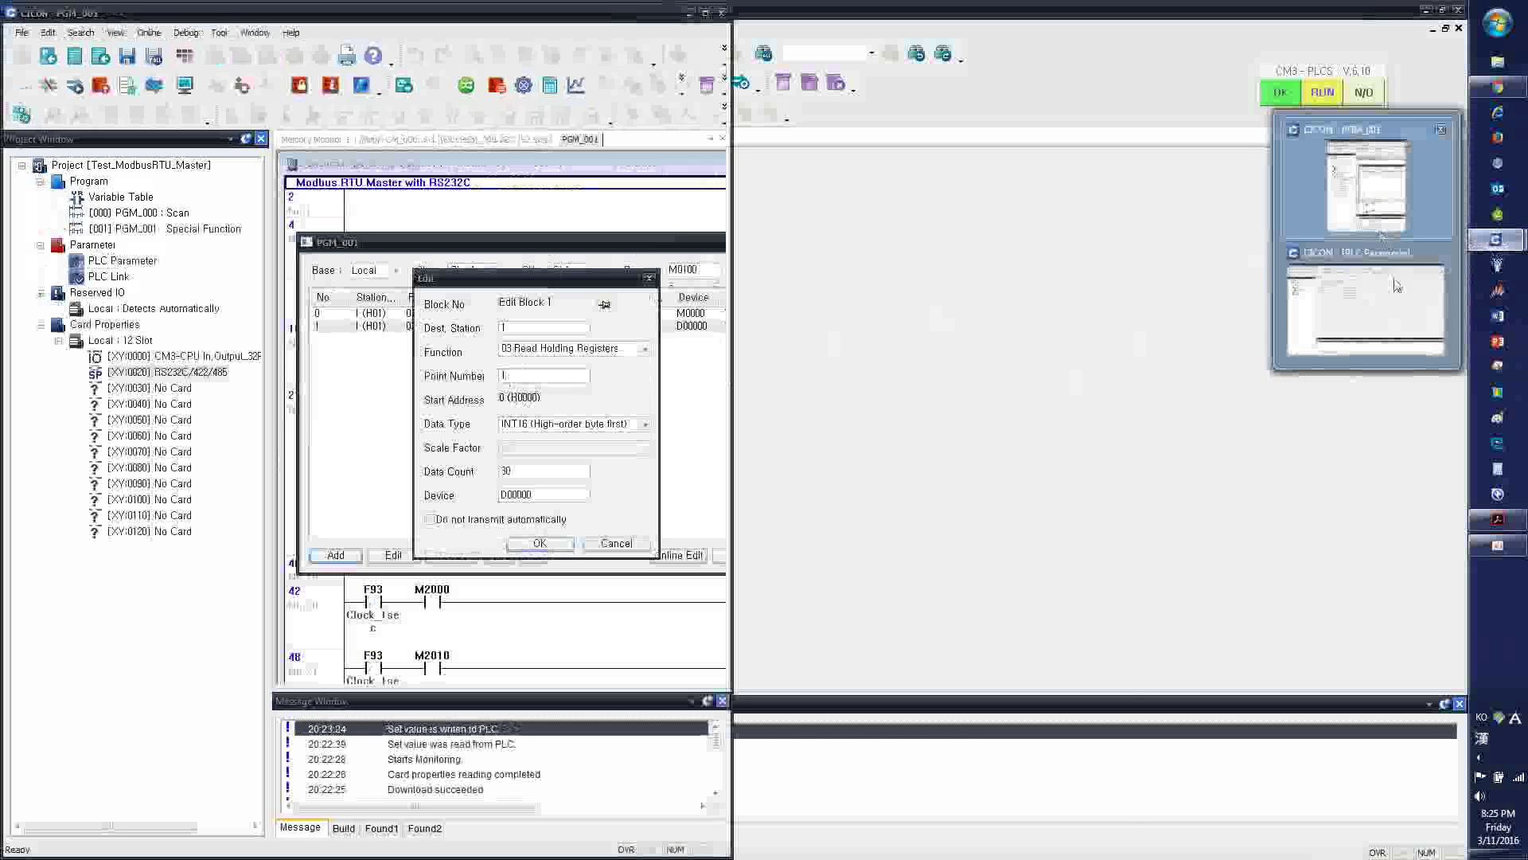
pyautogui.click(1365, 311)
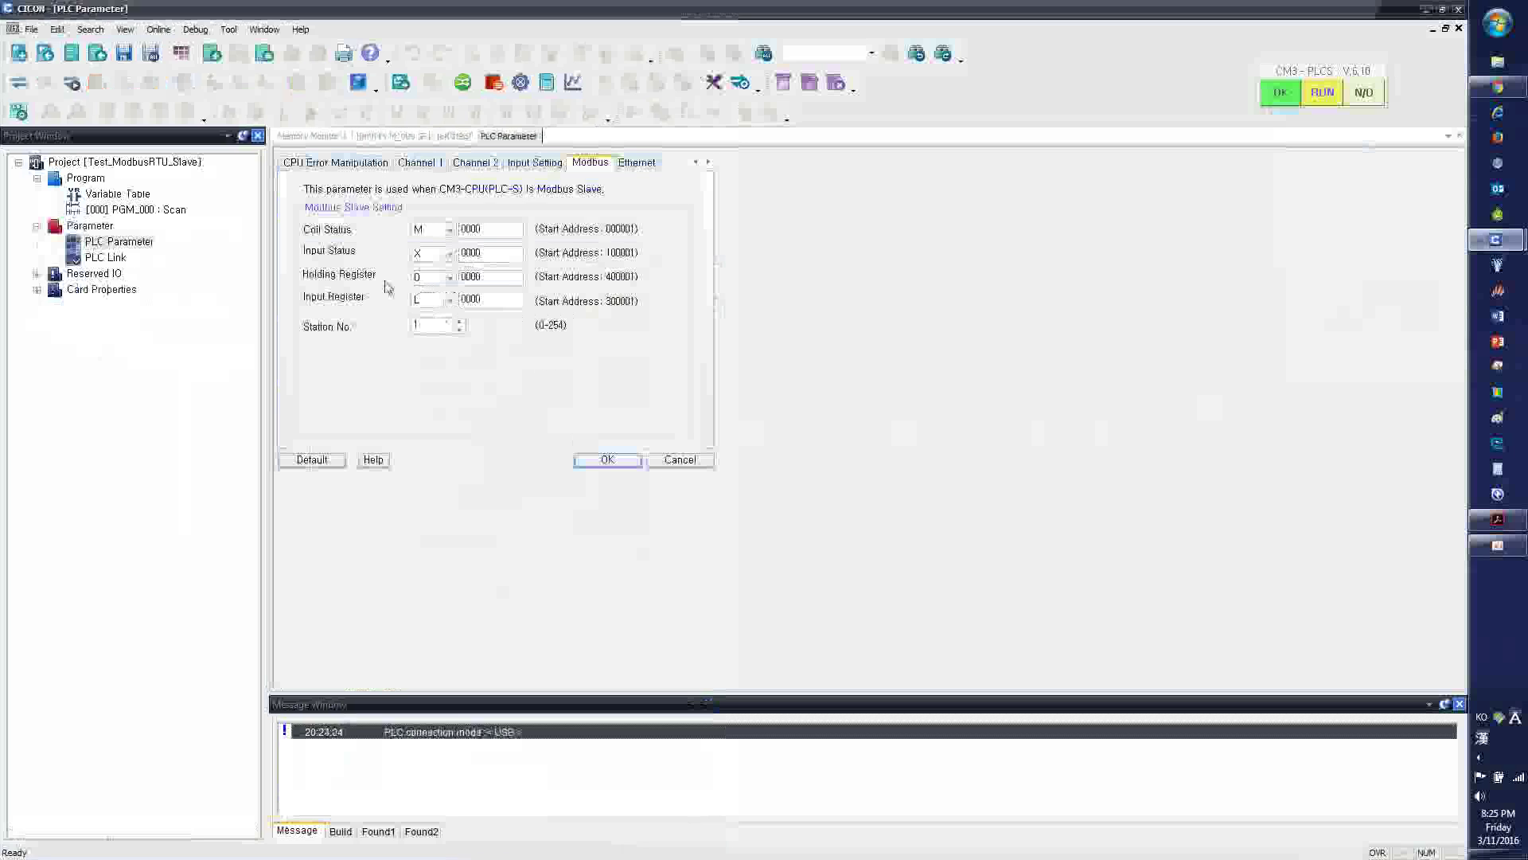
pyautogui.click(439, 280)
pyautogui.click(427, 290)
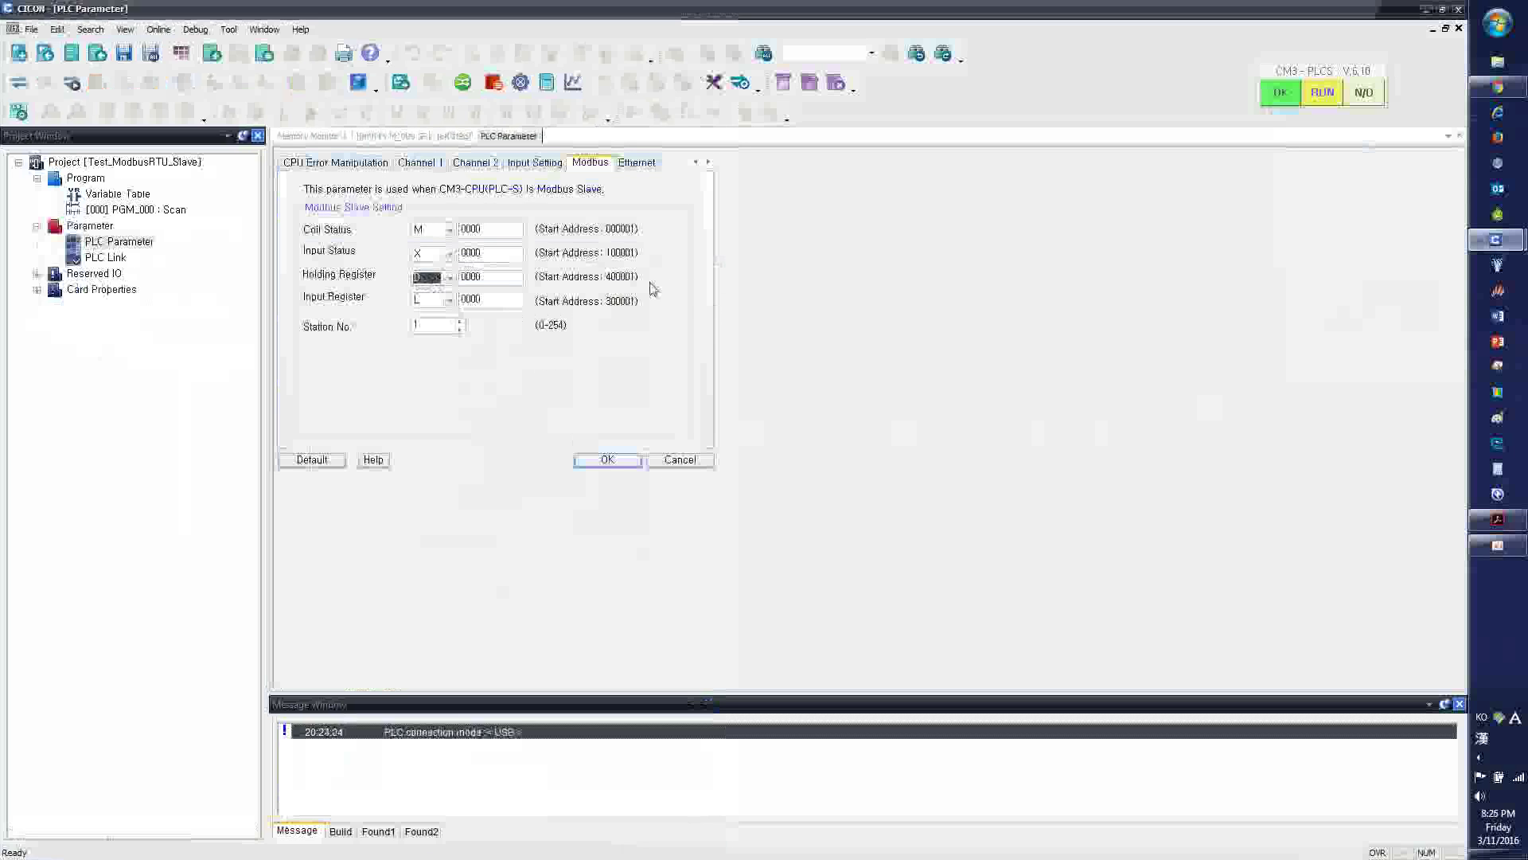
pyautogui.click(503, 278)
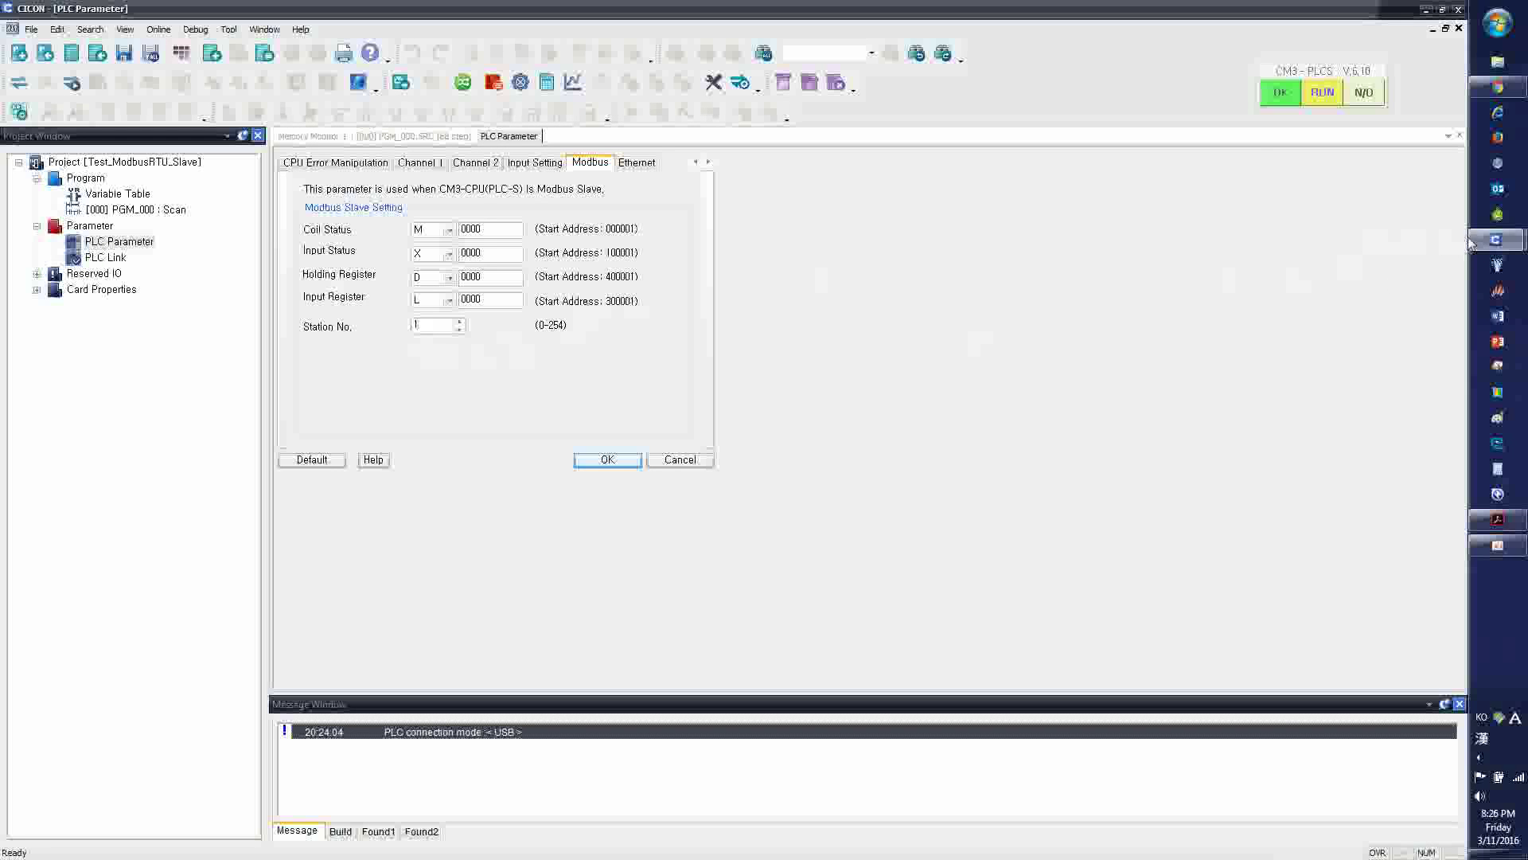
# Accept the master's block 1 holding-register and block 0 coil settings, then apply the slave's PLC Parameter
pyautogui.moveTo(1472, 242)
pyautogui.click(1372, 307)
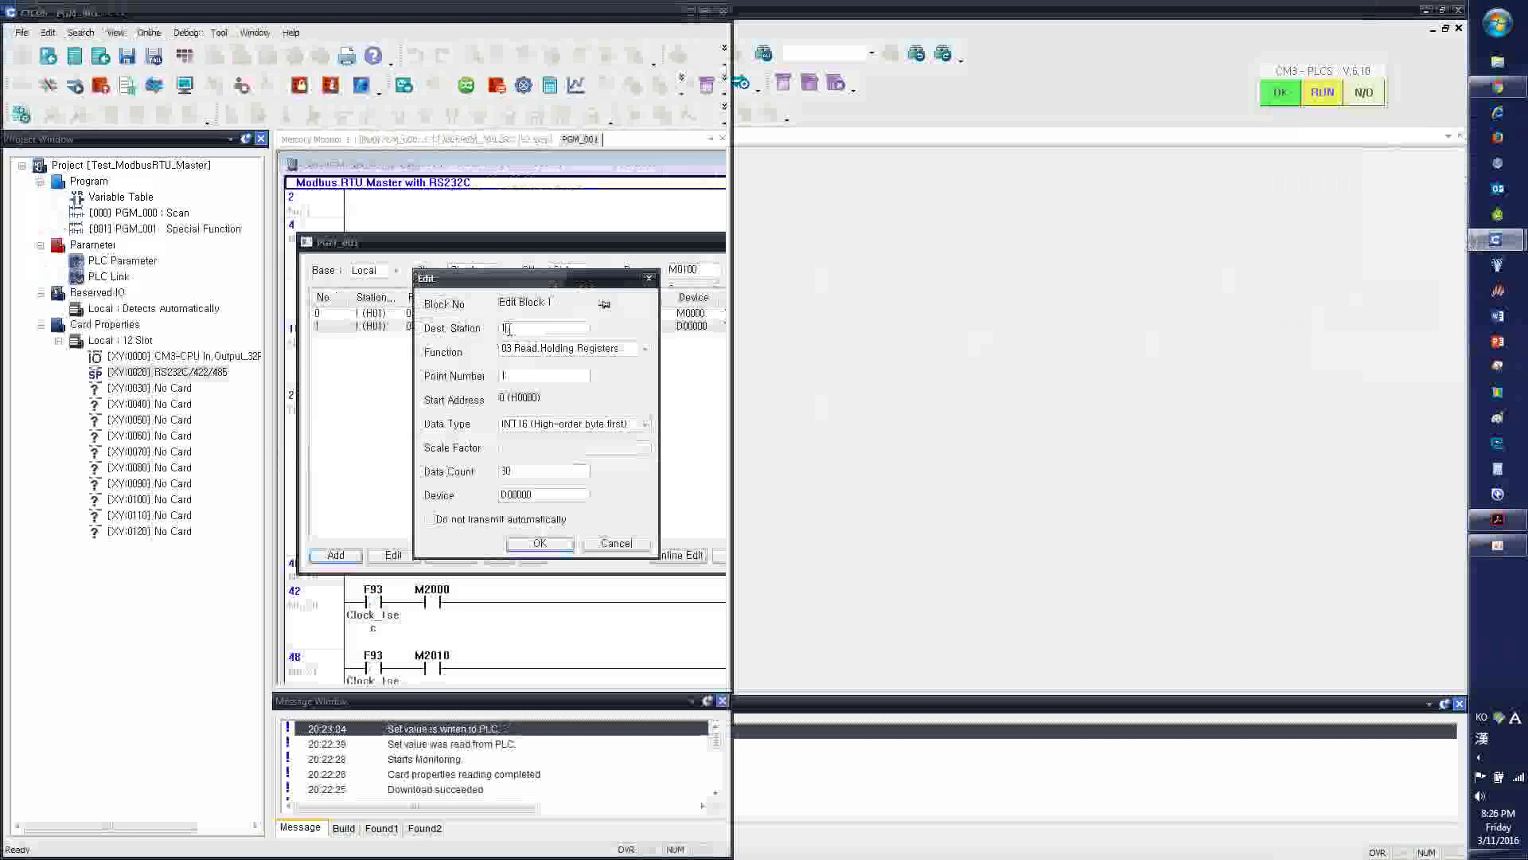
pyautogui.click(539, 543)
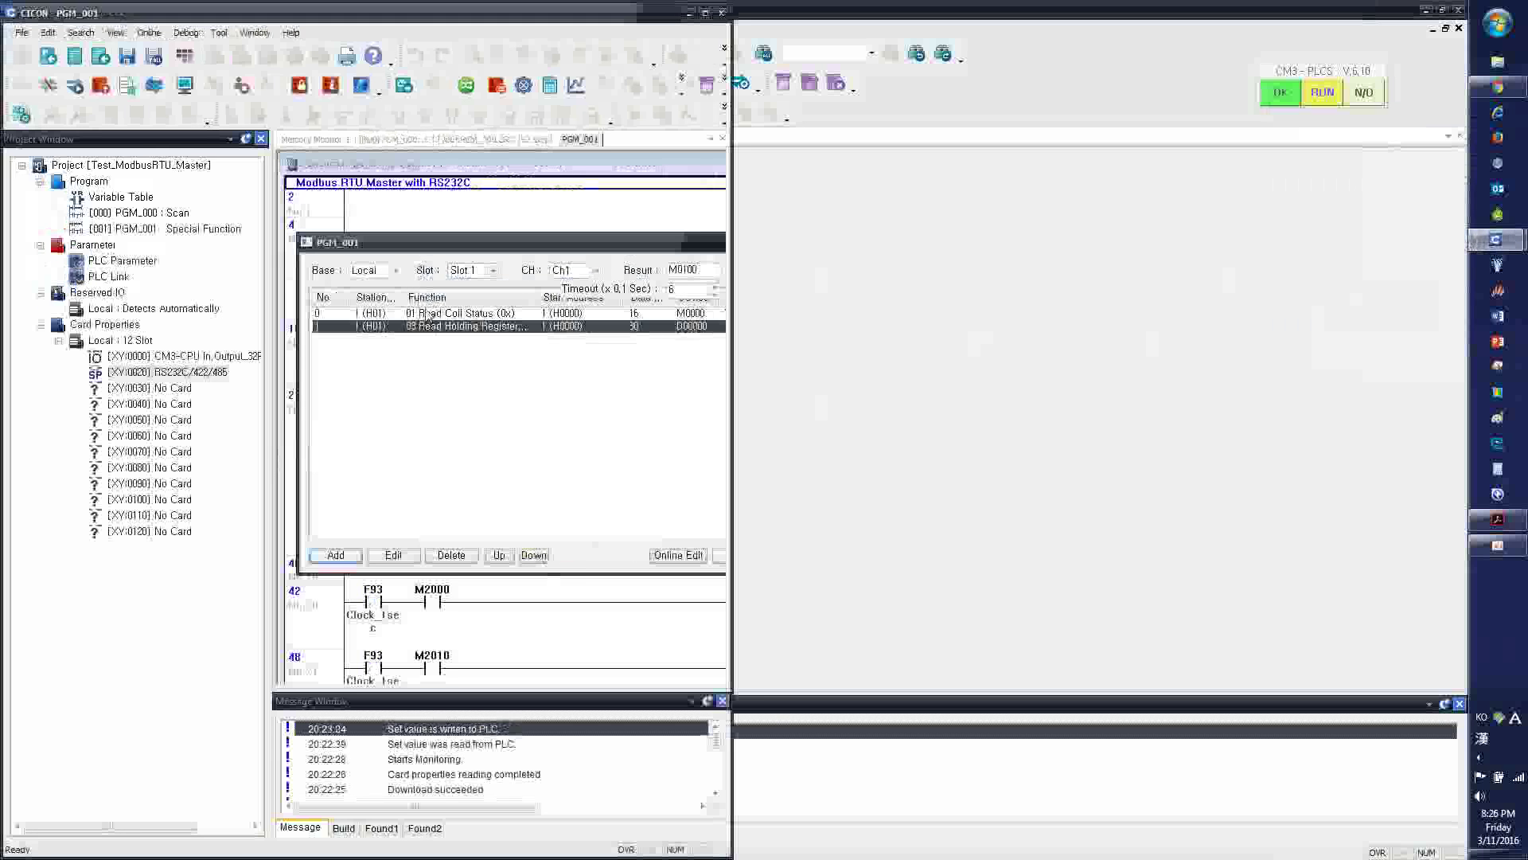
pyautogui.doubleClick(428, 316)
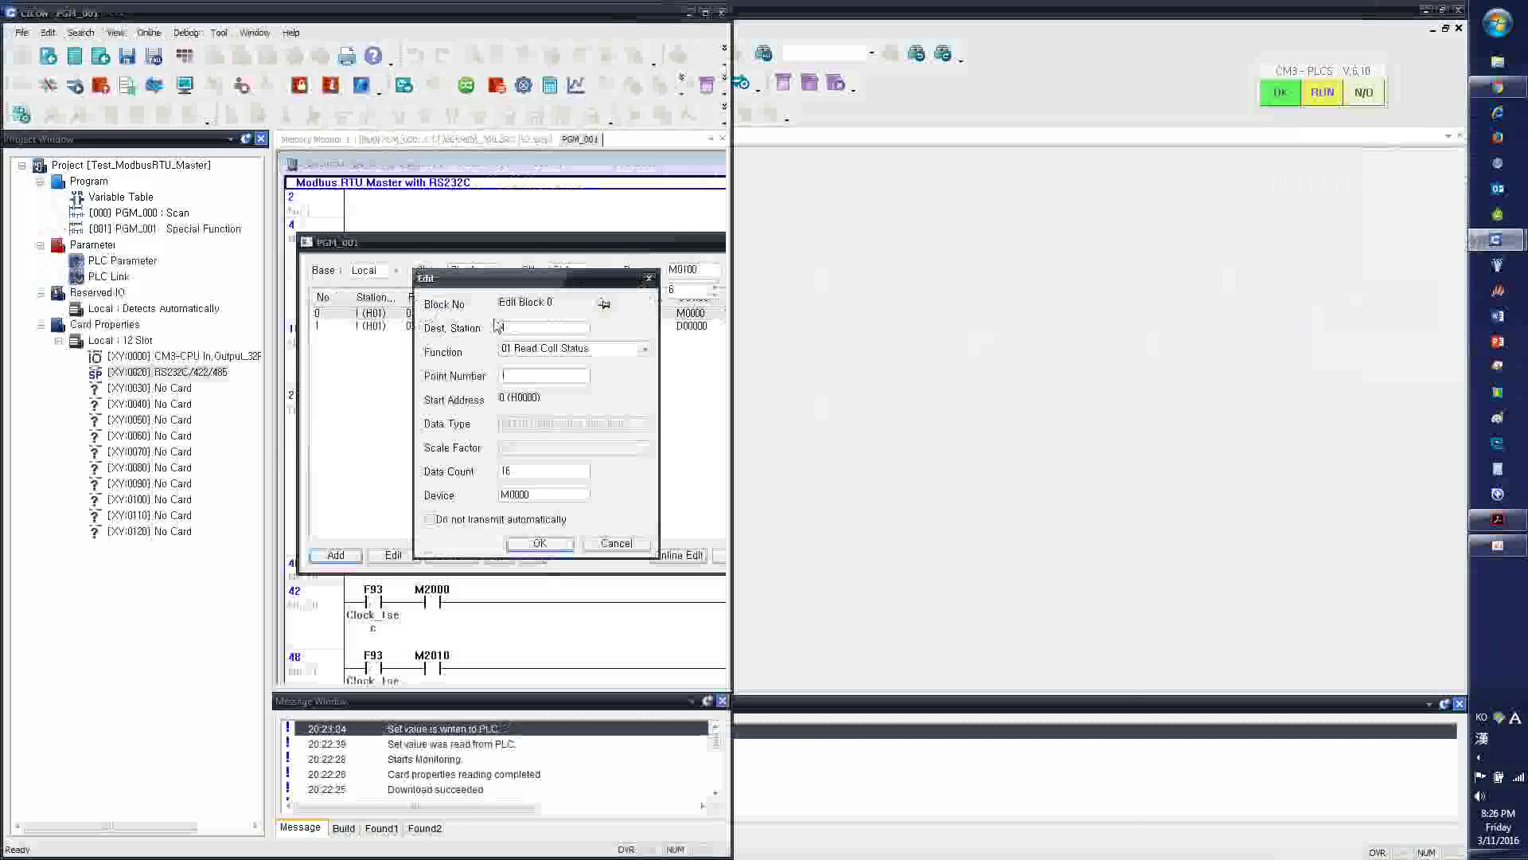
pyautogui.click(539, 543)
pyautogui.click(867, 331)
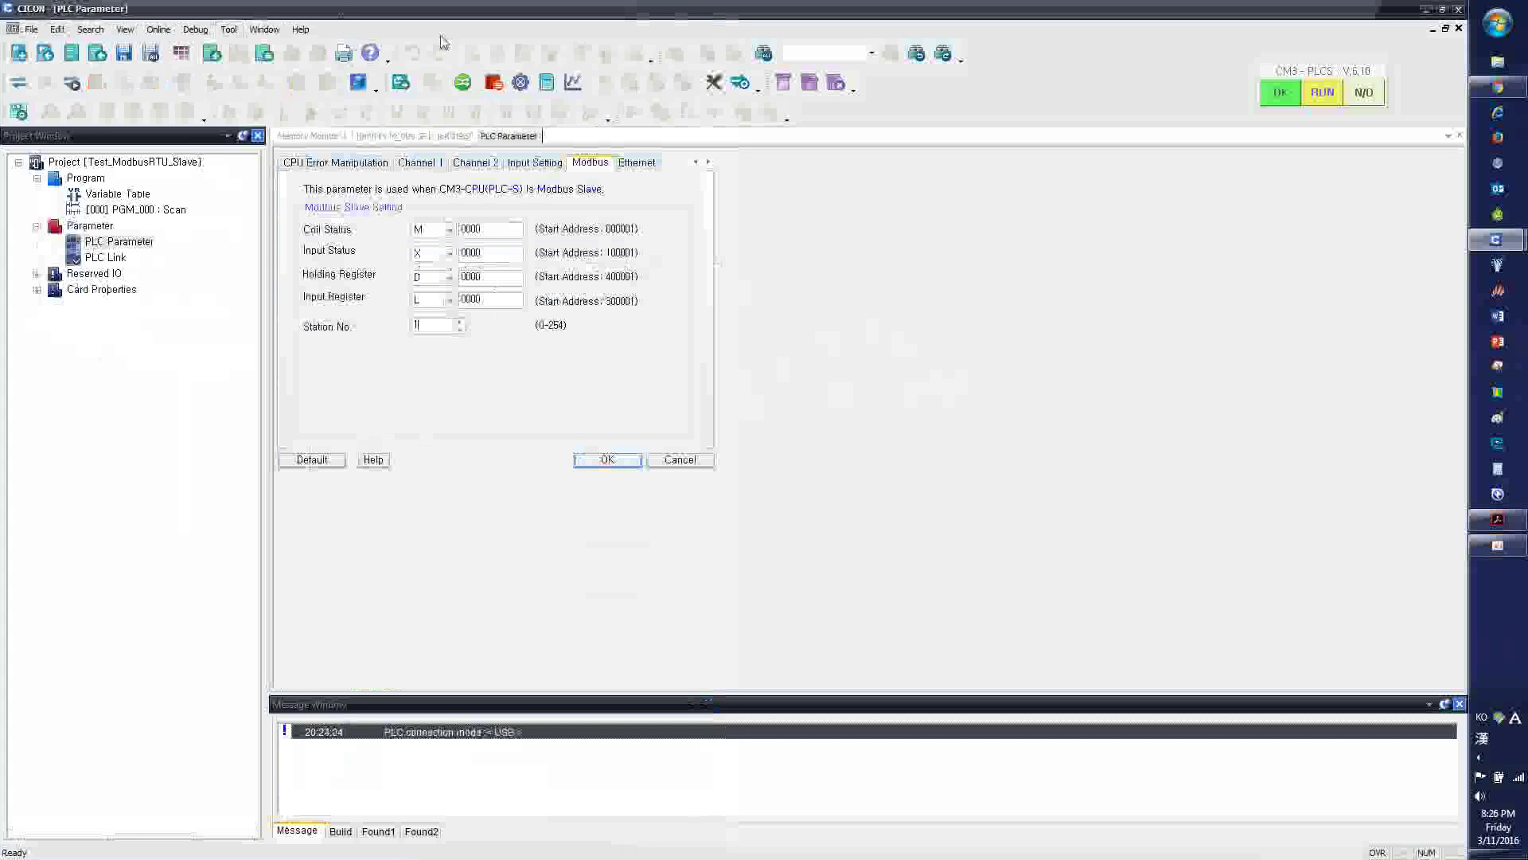
pyautogui.click(609, 460)
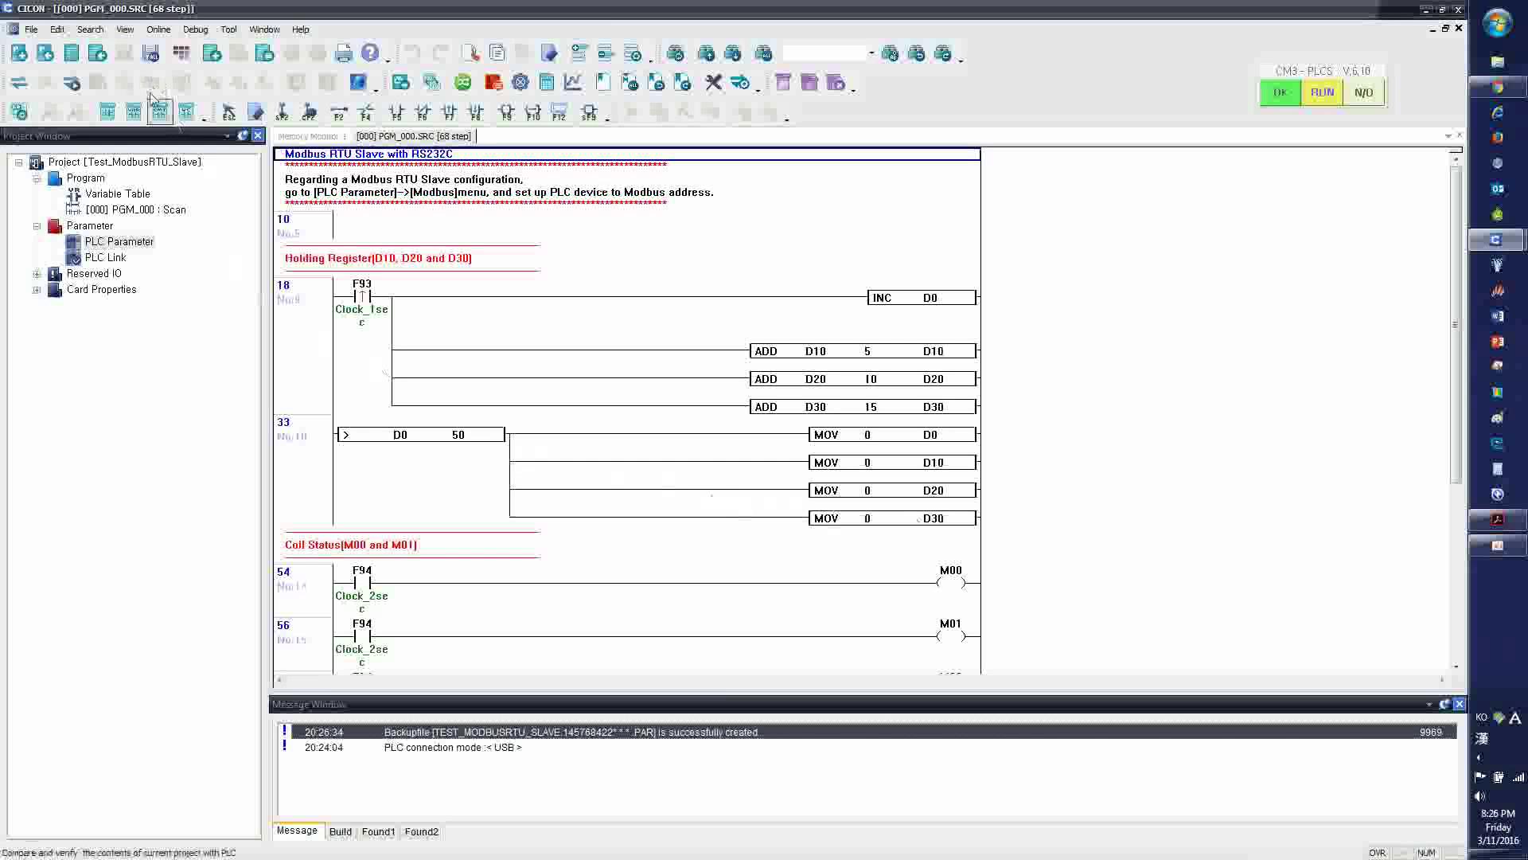
# Connect the slave project to its PLC over USB through Online > Connect
pyautogui.click(157, 30)
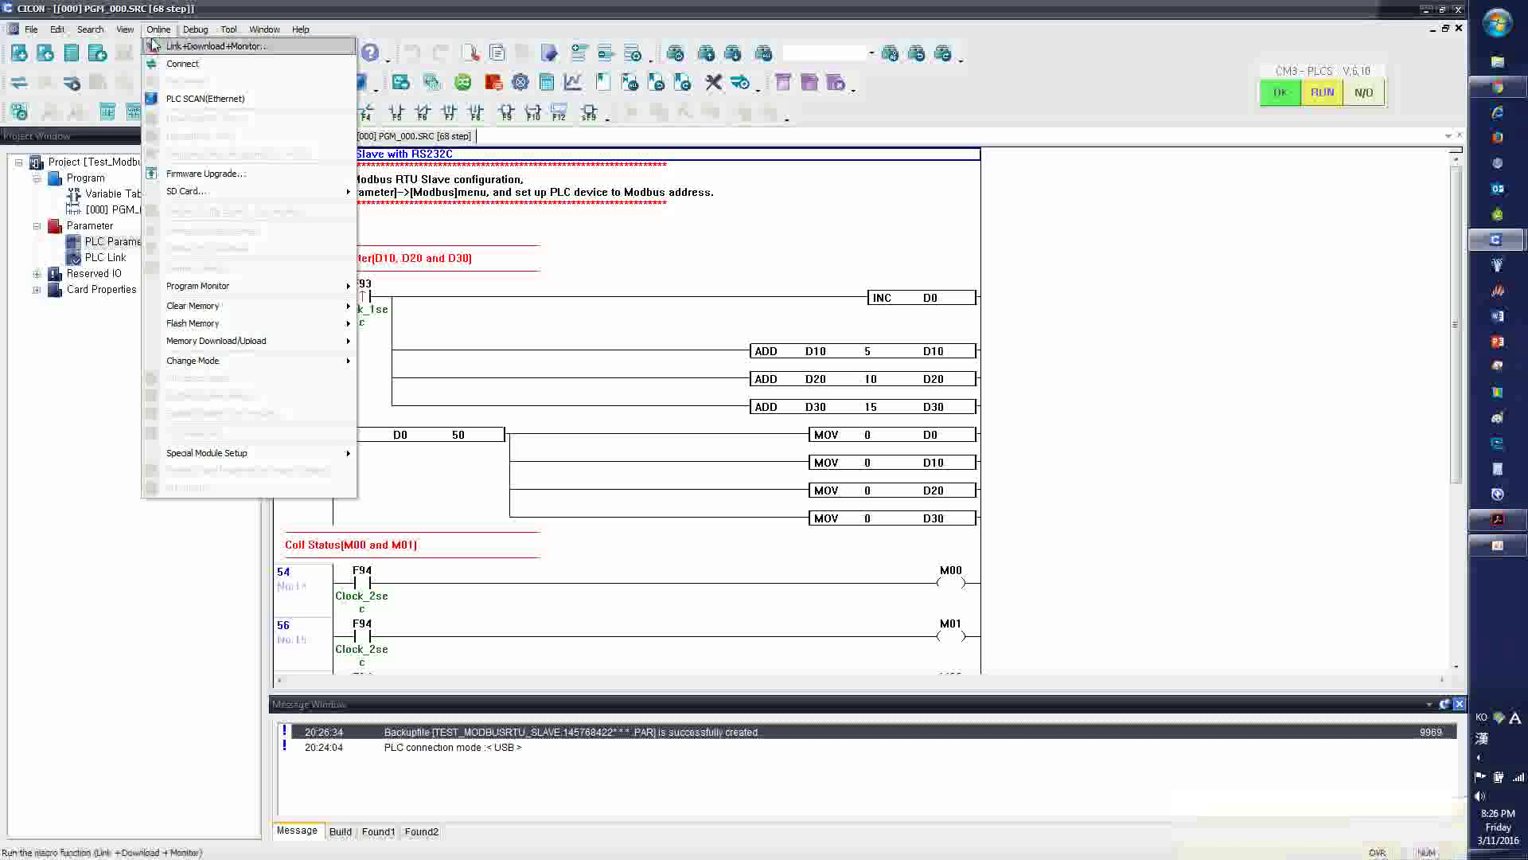
pyautogui.click(1478, 758)
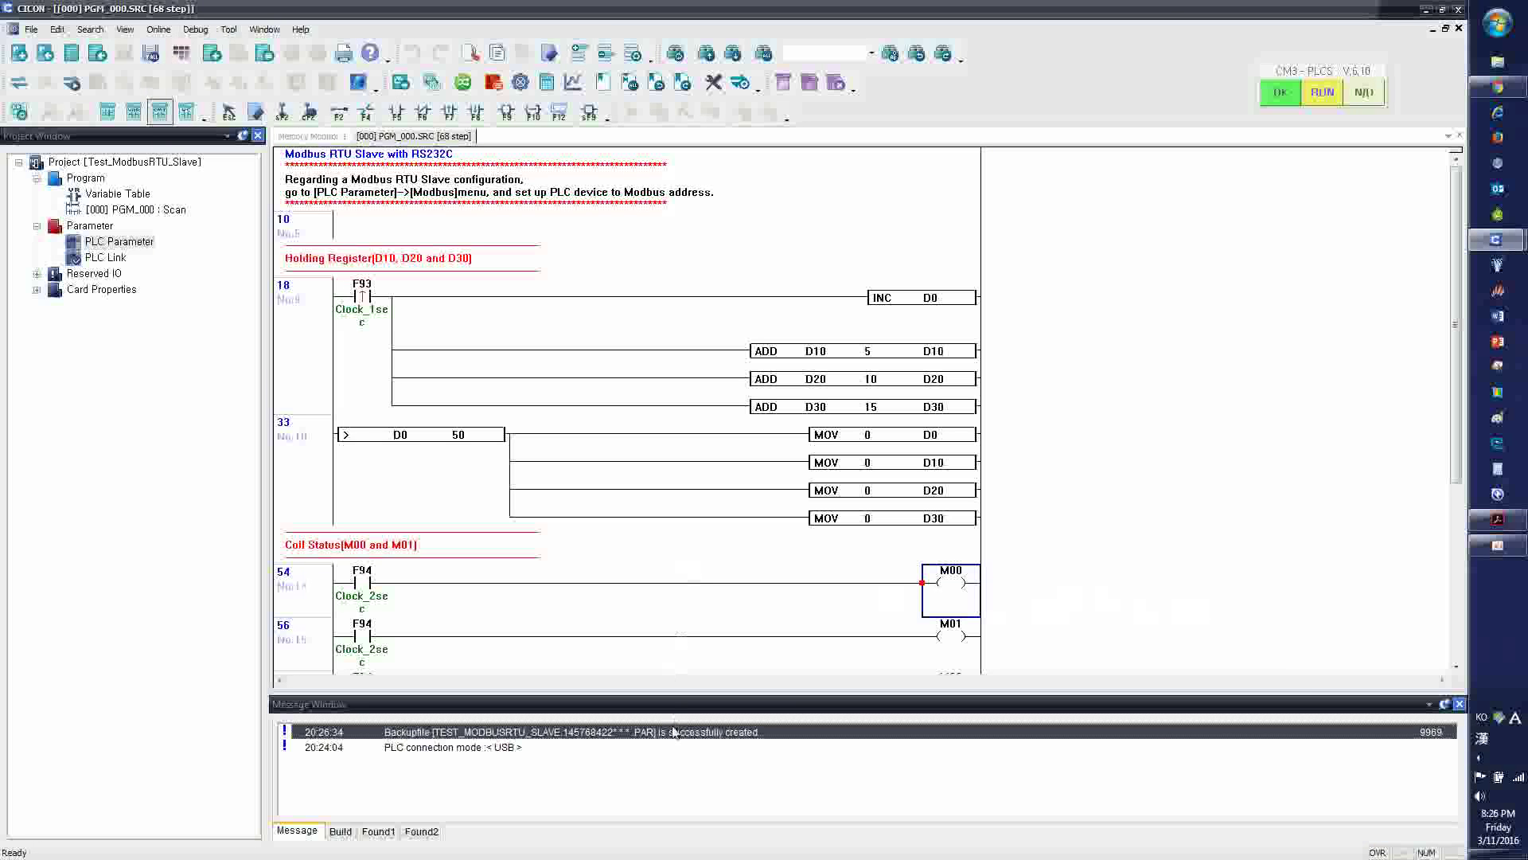
pyautogui.click(158, 30)
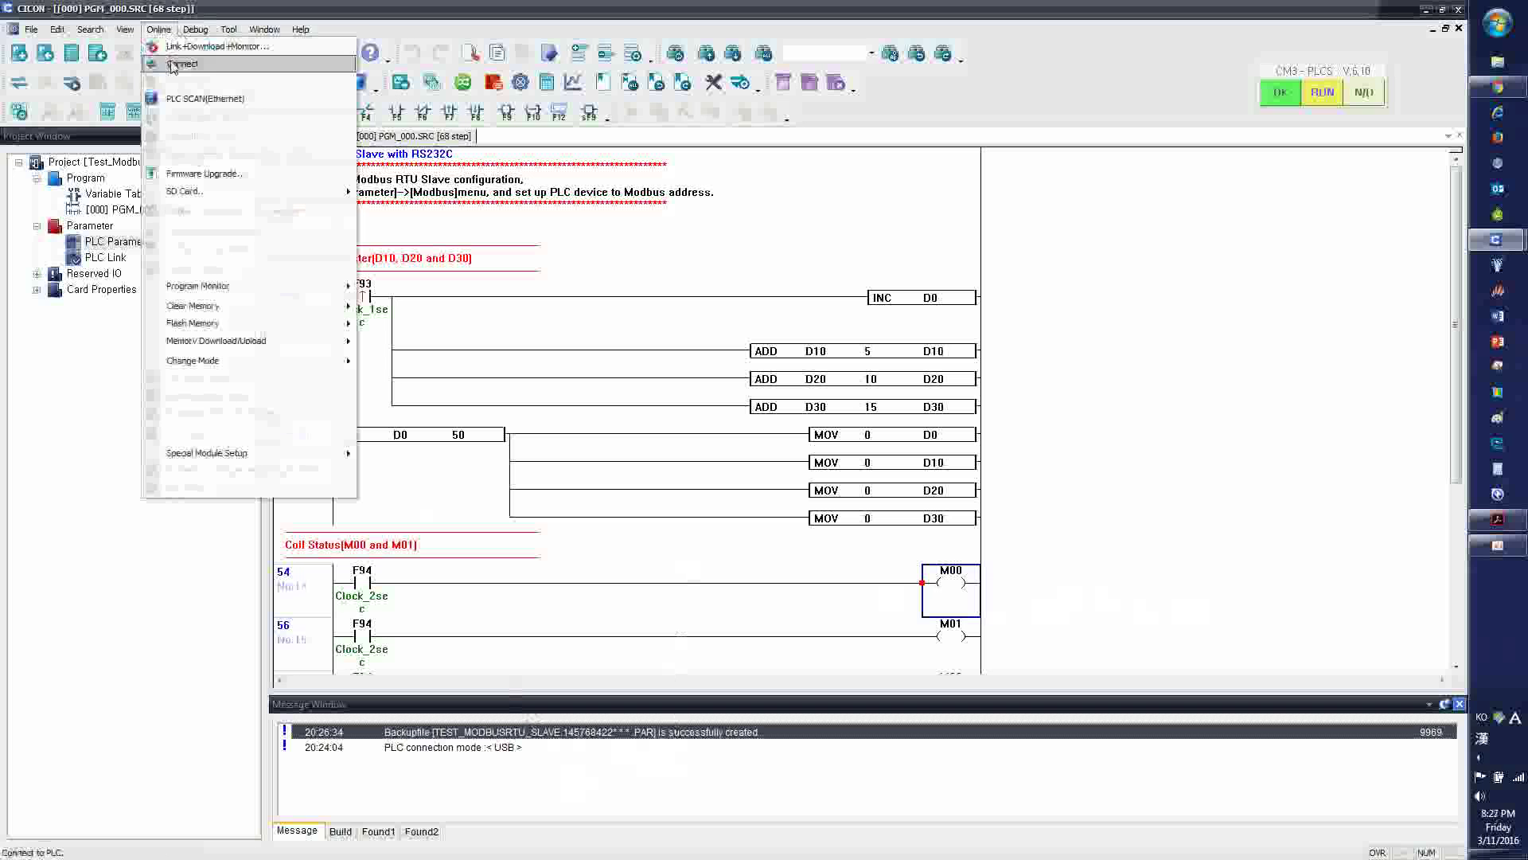
pyautogui.click(173, 65)
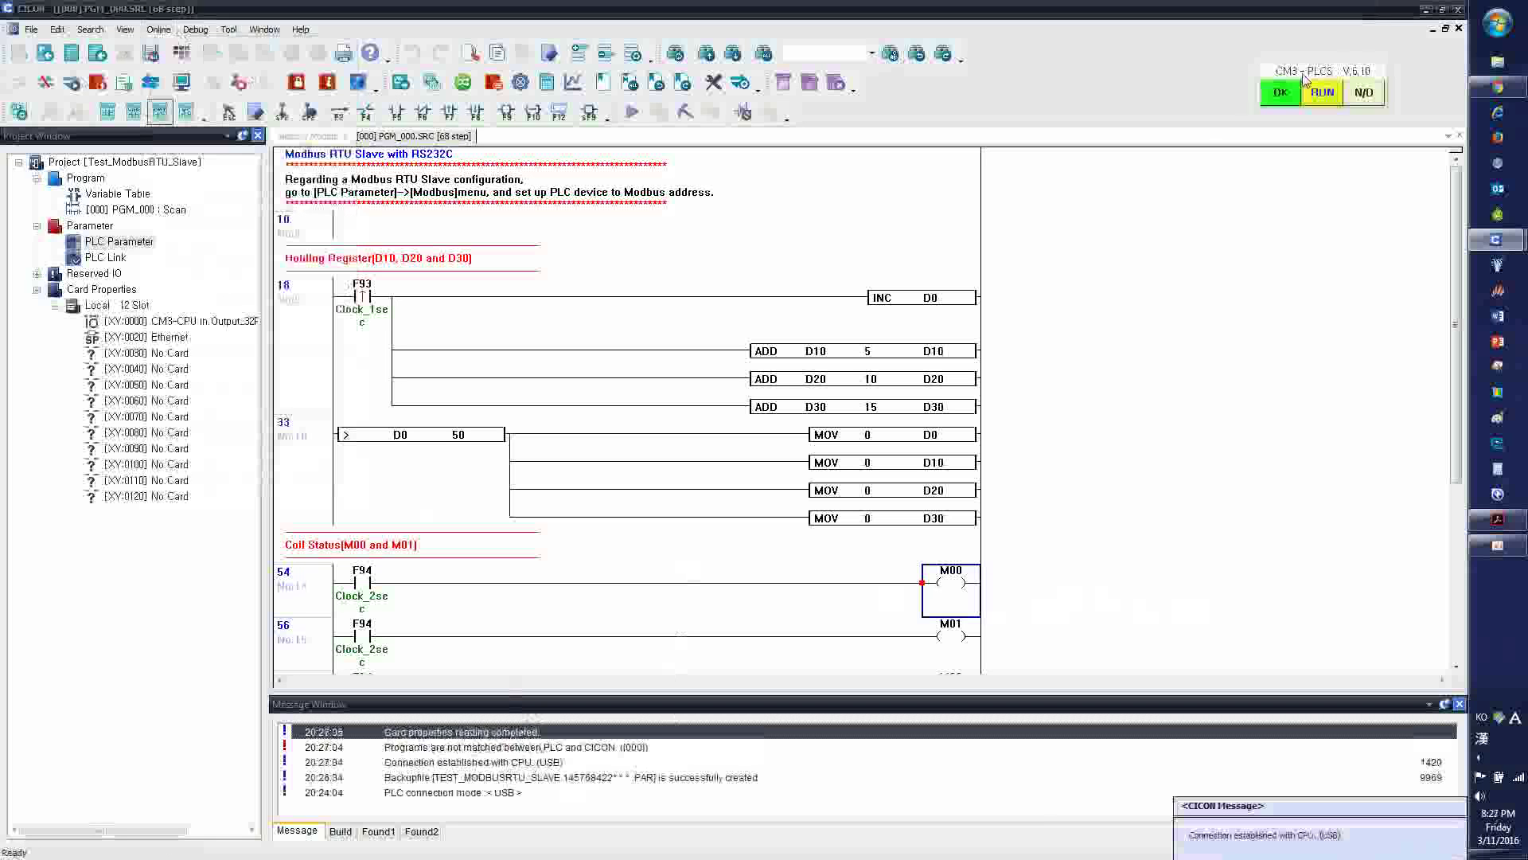
pyautogui.moveTo(1294, 86); pyautogui.dragTo(468, 38)
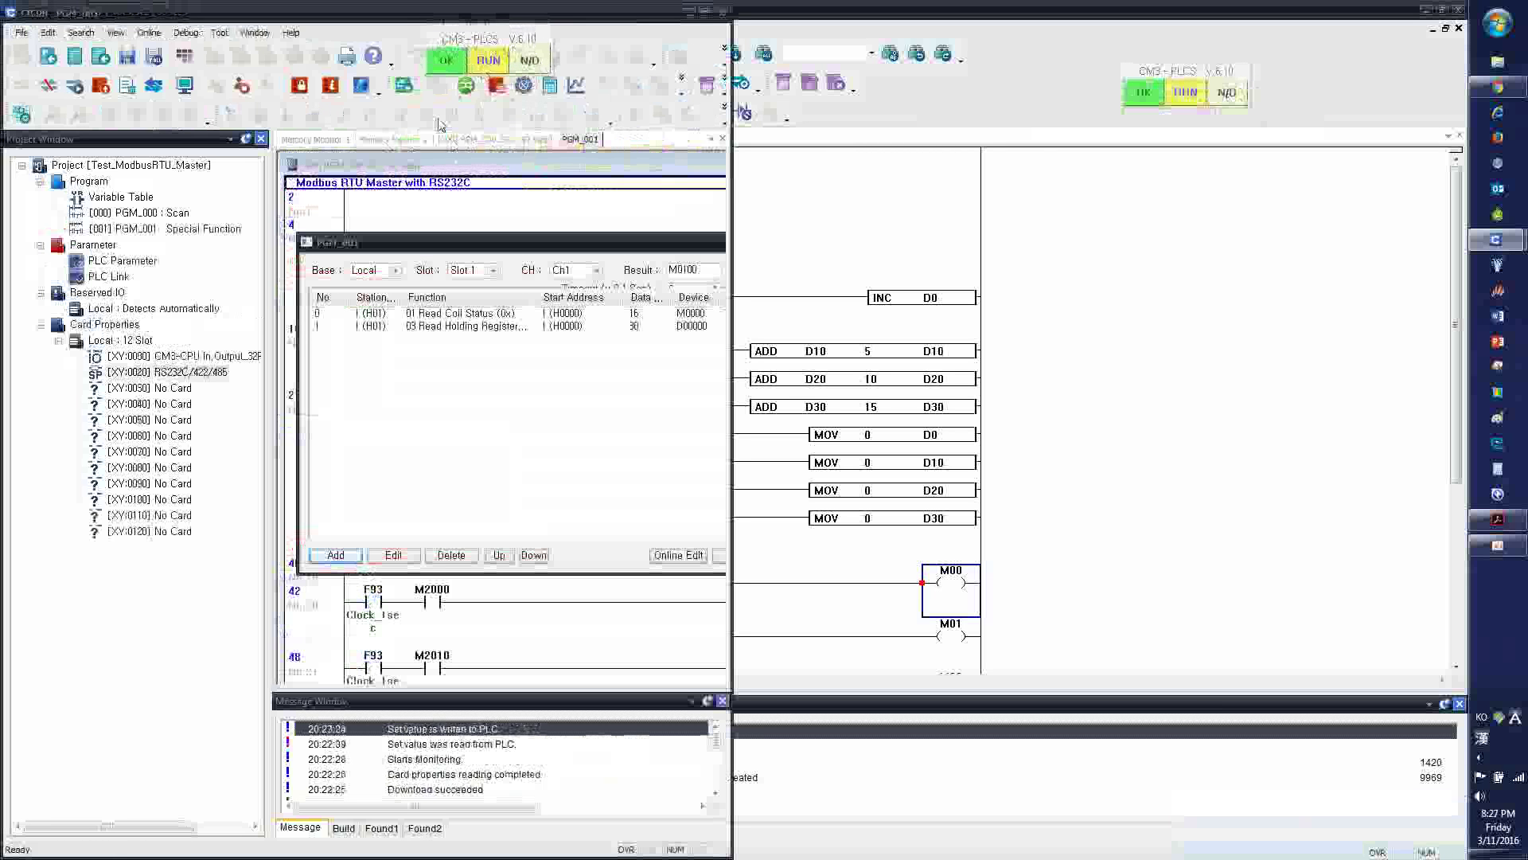
pyautogui.click(1059, 83)
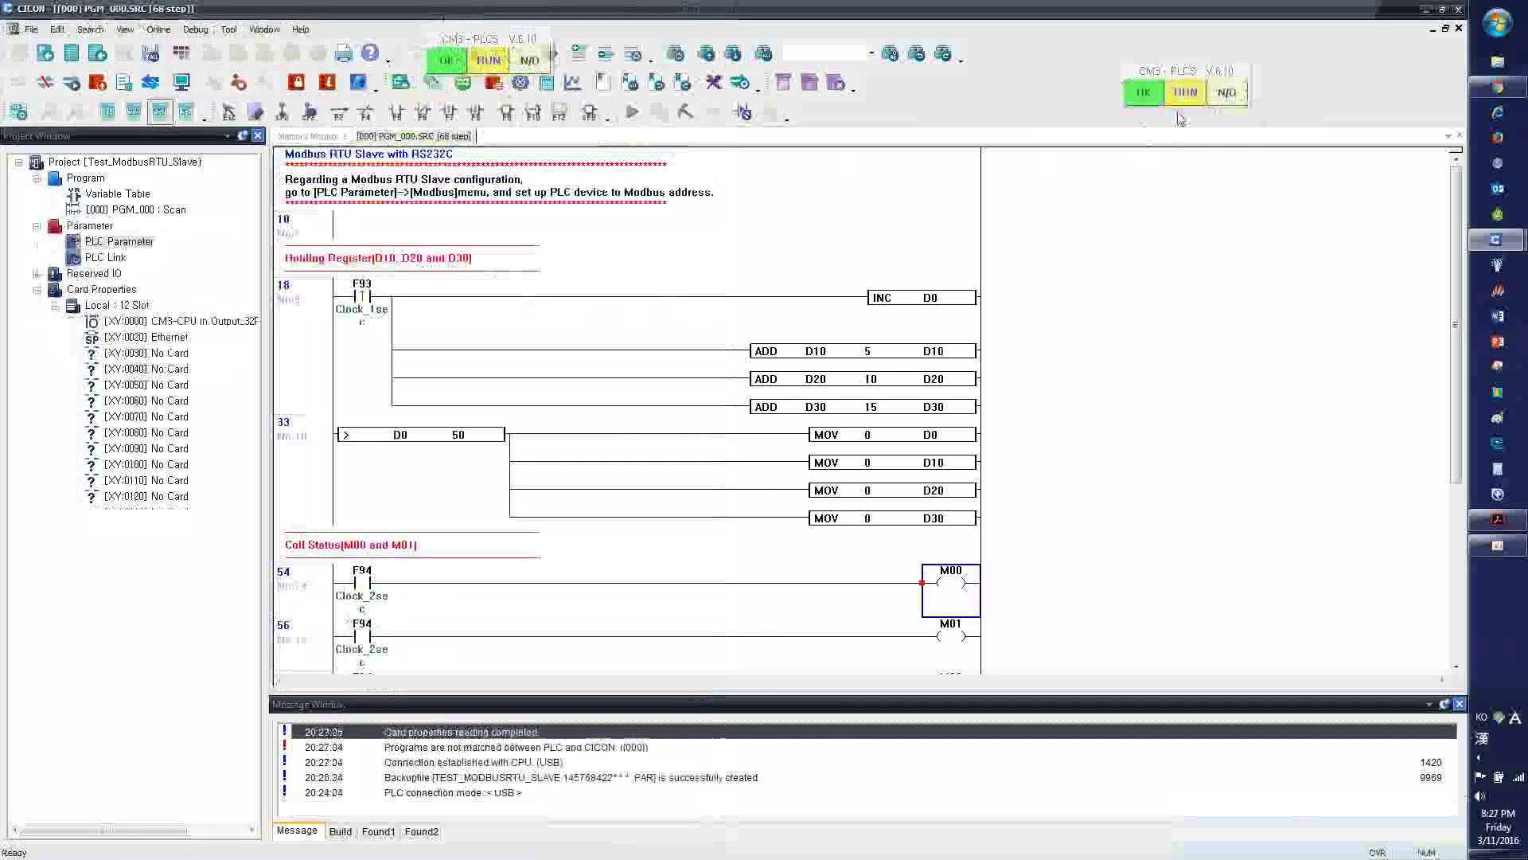
# Compile and download the slave program to the PLC, then put the CPU in Remote RUN
pyautogui.click(158, 30)
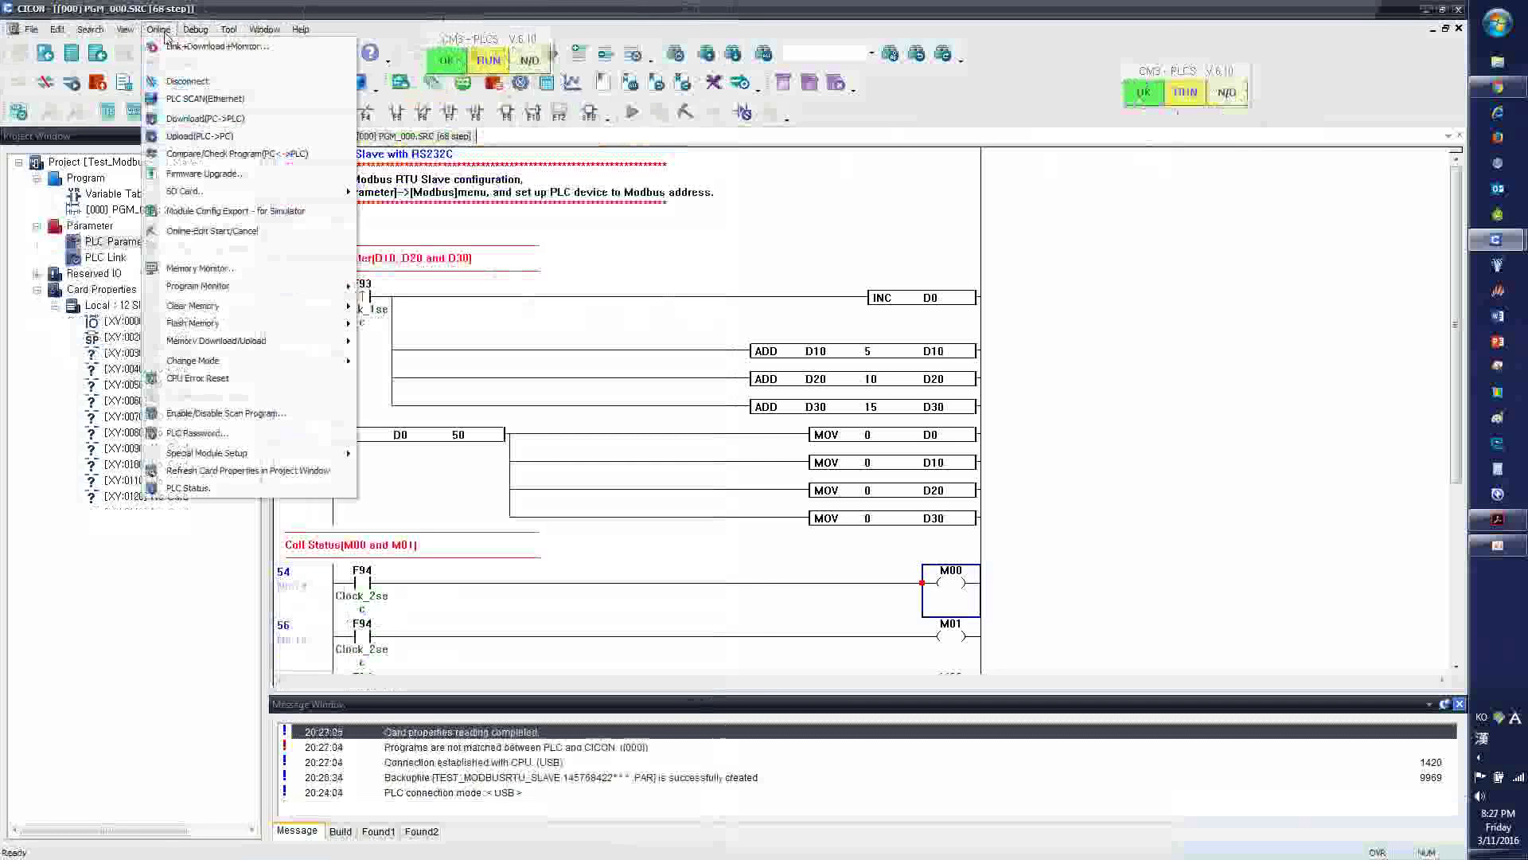
pyautogui.click(205, 118)
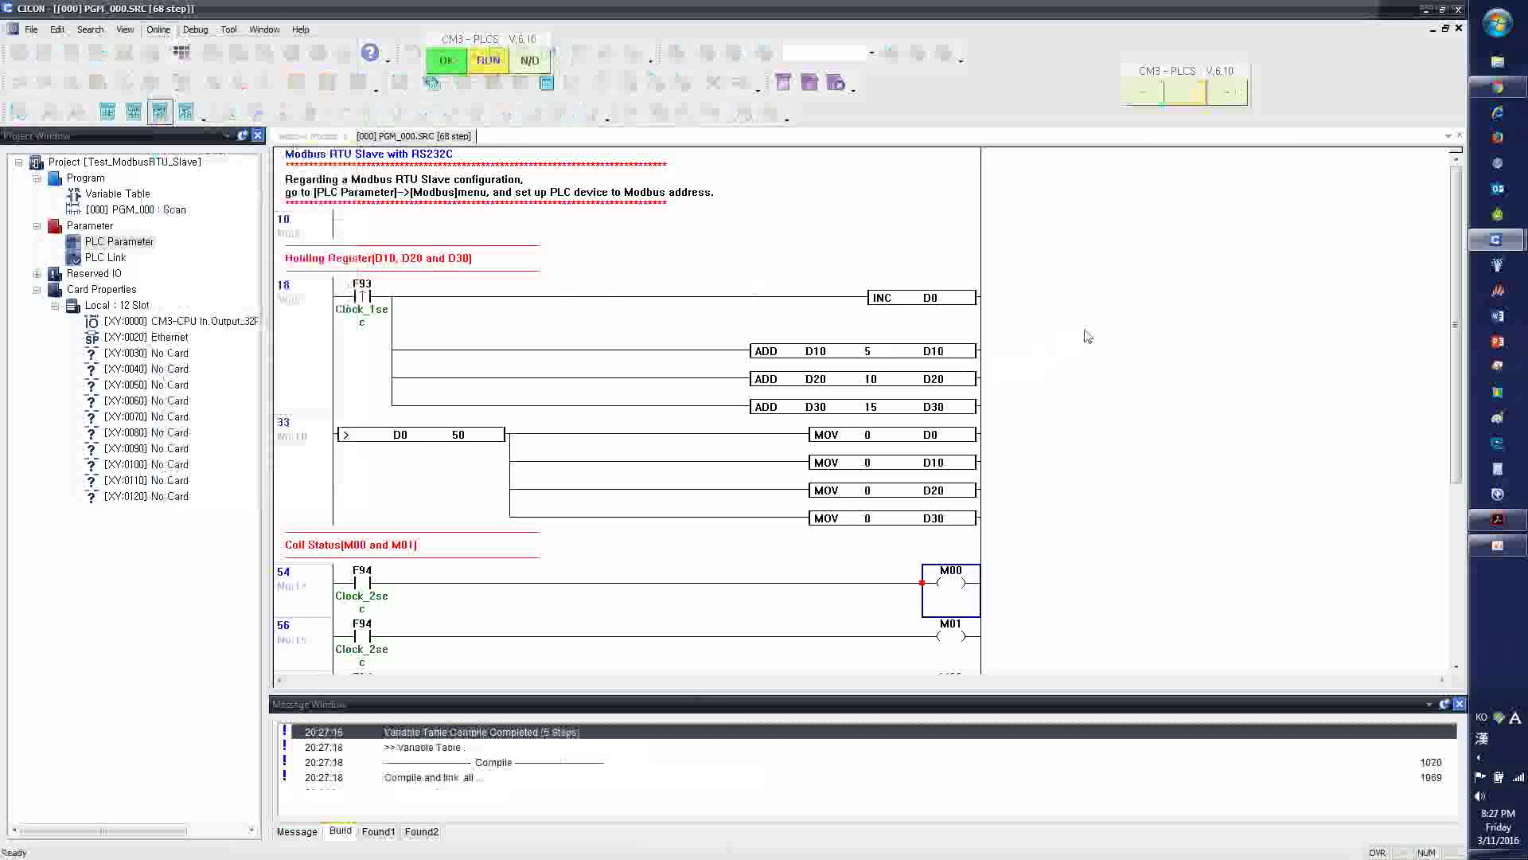
pyautogui.press('Return')
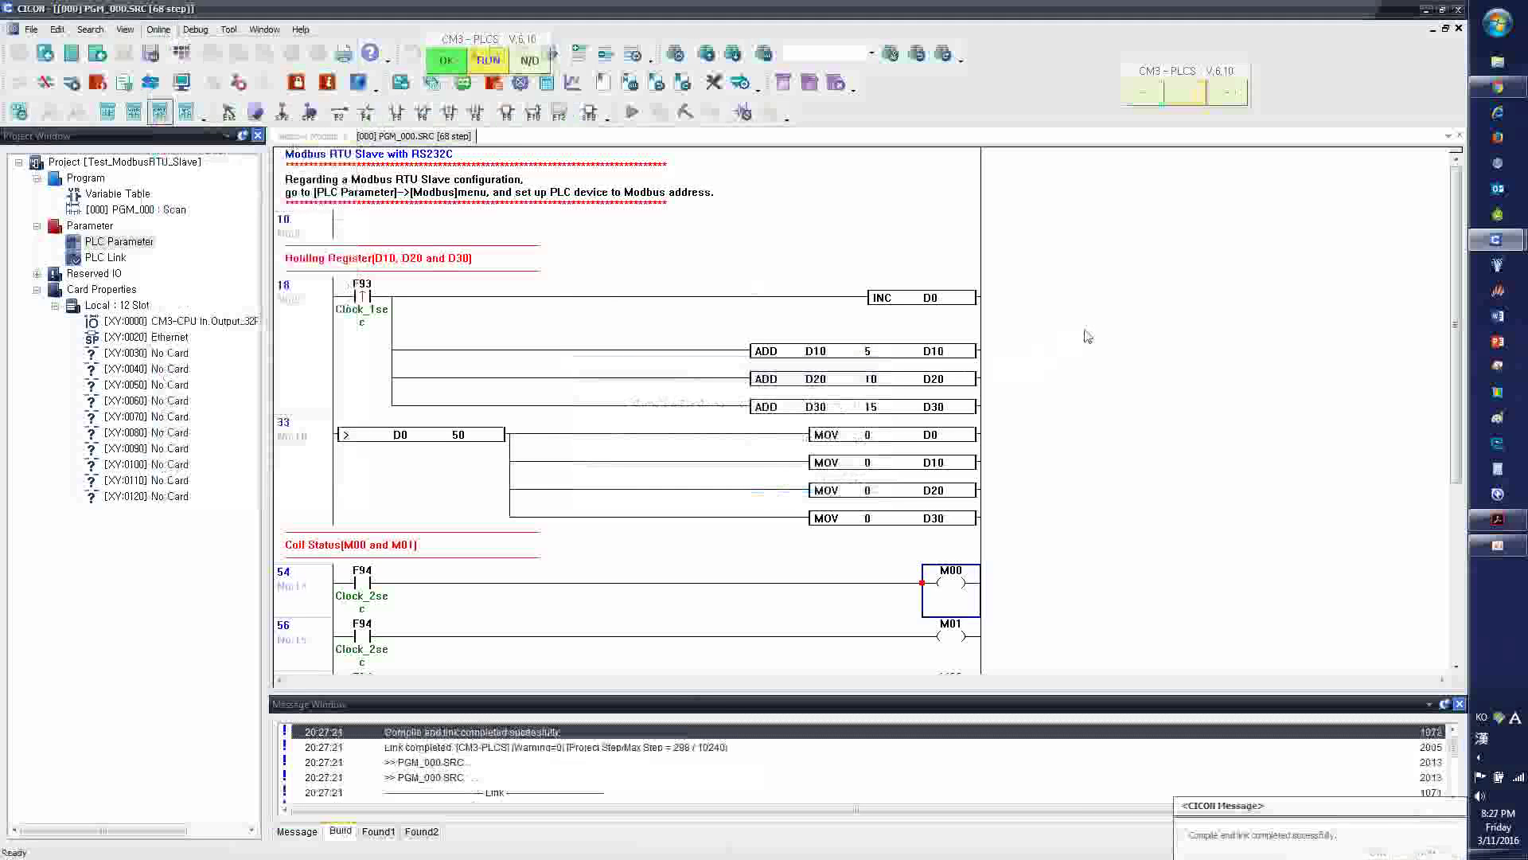
pyautogui.press('Return')
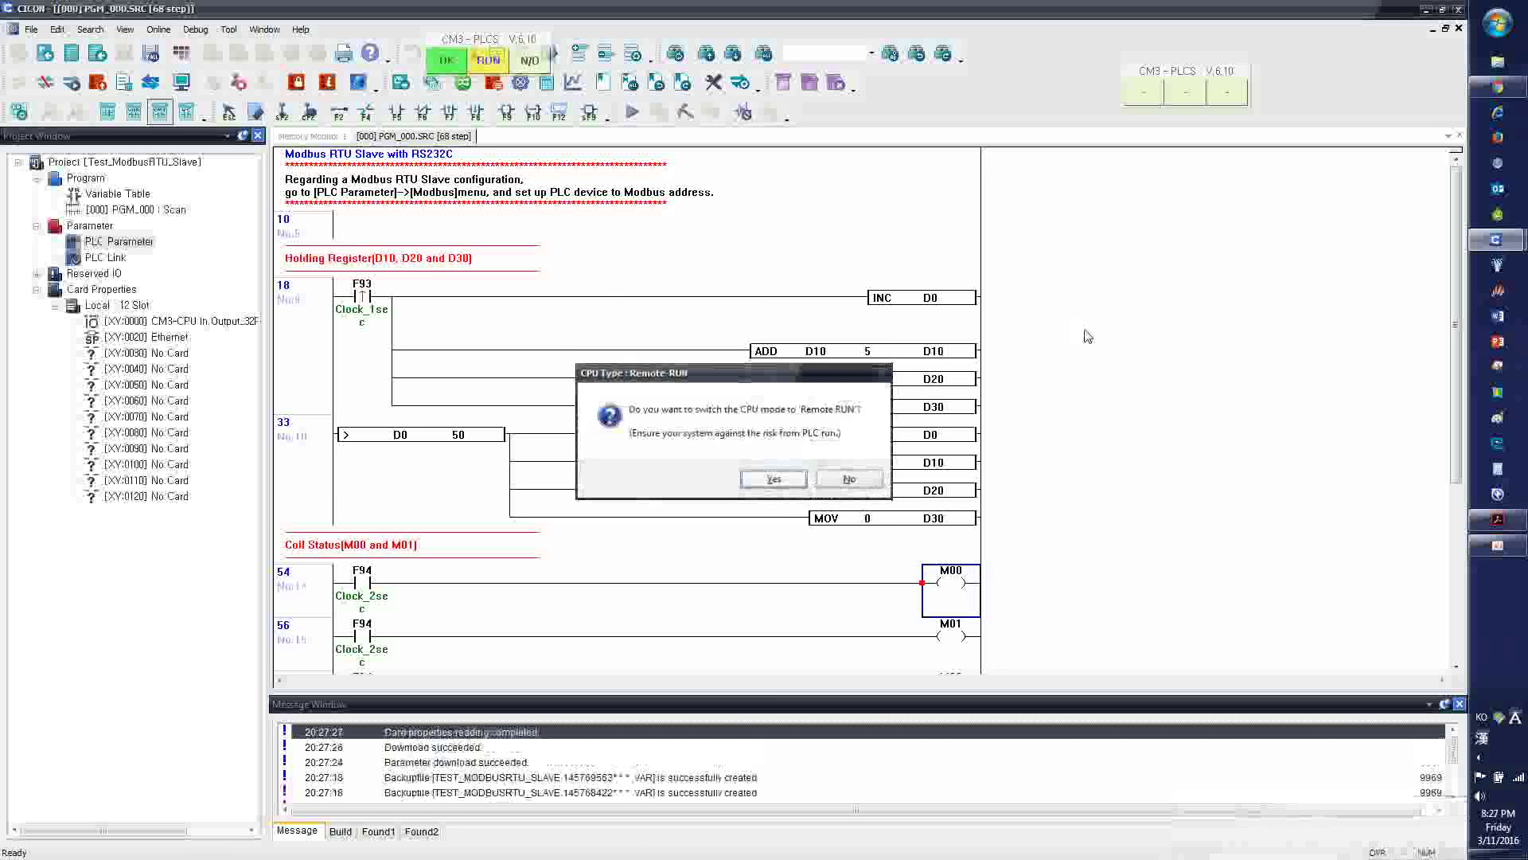
pyautogui.press('Return')
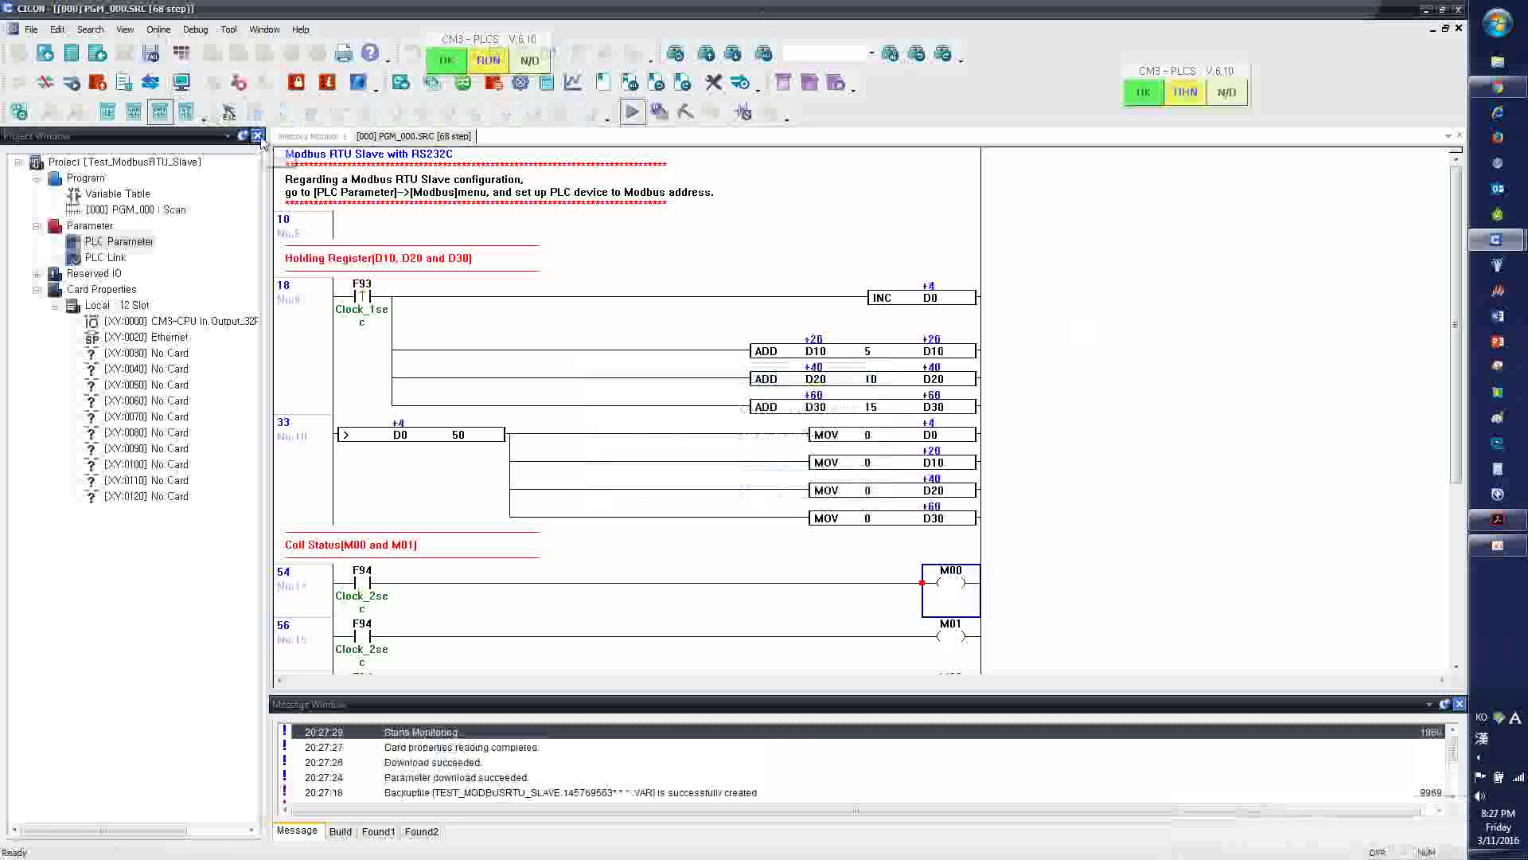
# Show the slave's Memory Monitor with D0–D30 counting, close its project panel, and bring the master window forward
pyautogui.click(308, 136)
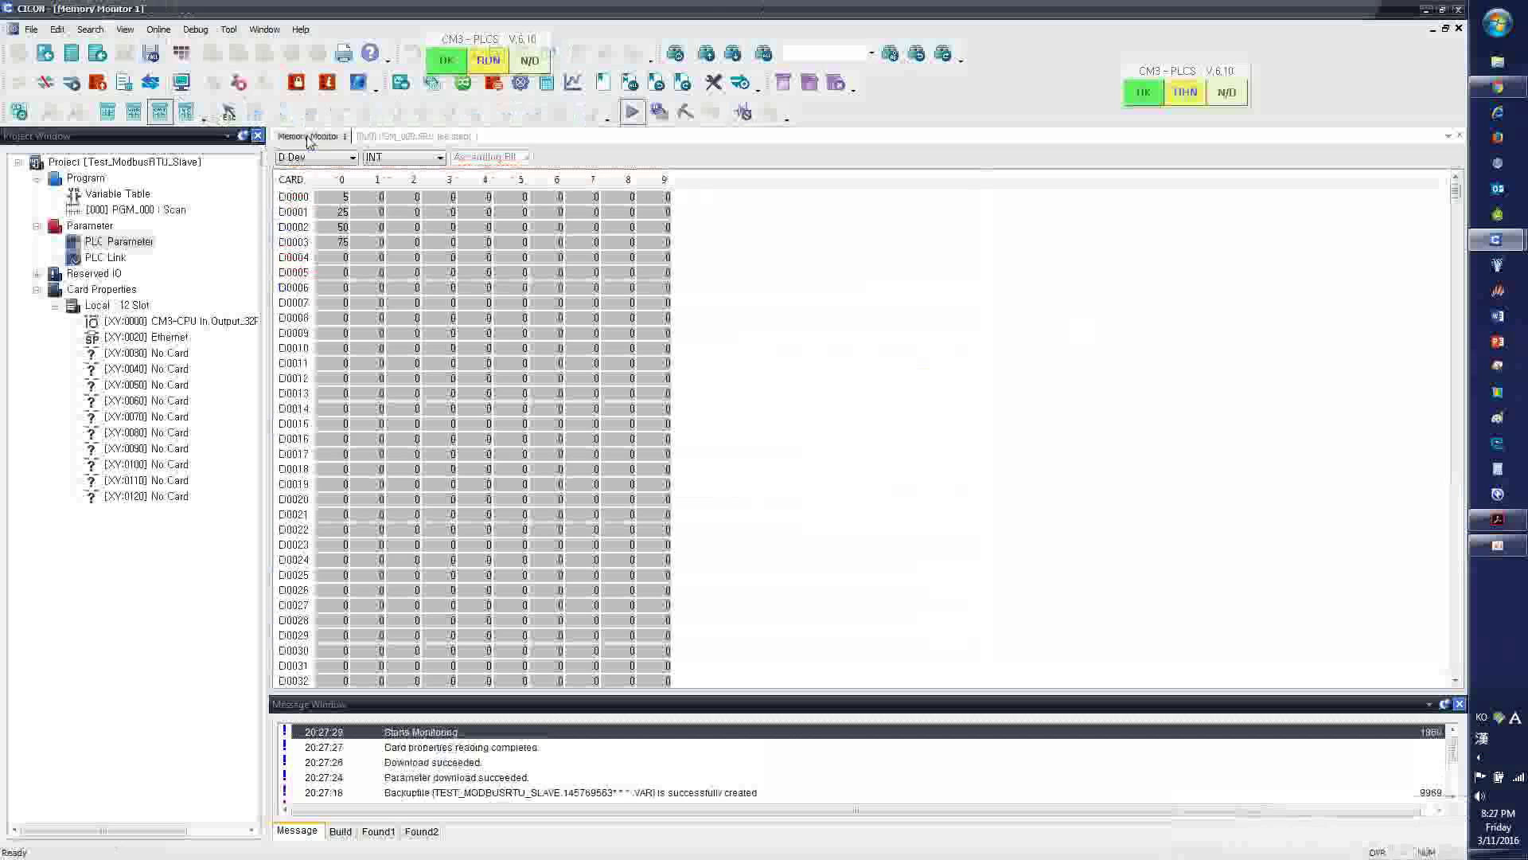
pyautogui.click(259, 137)
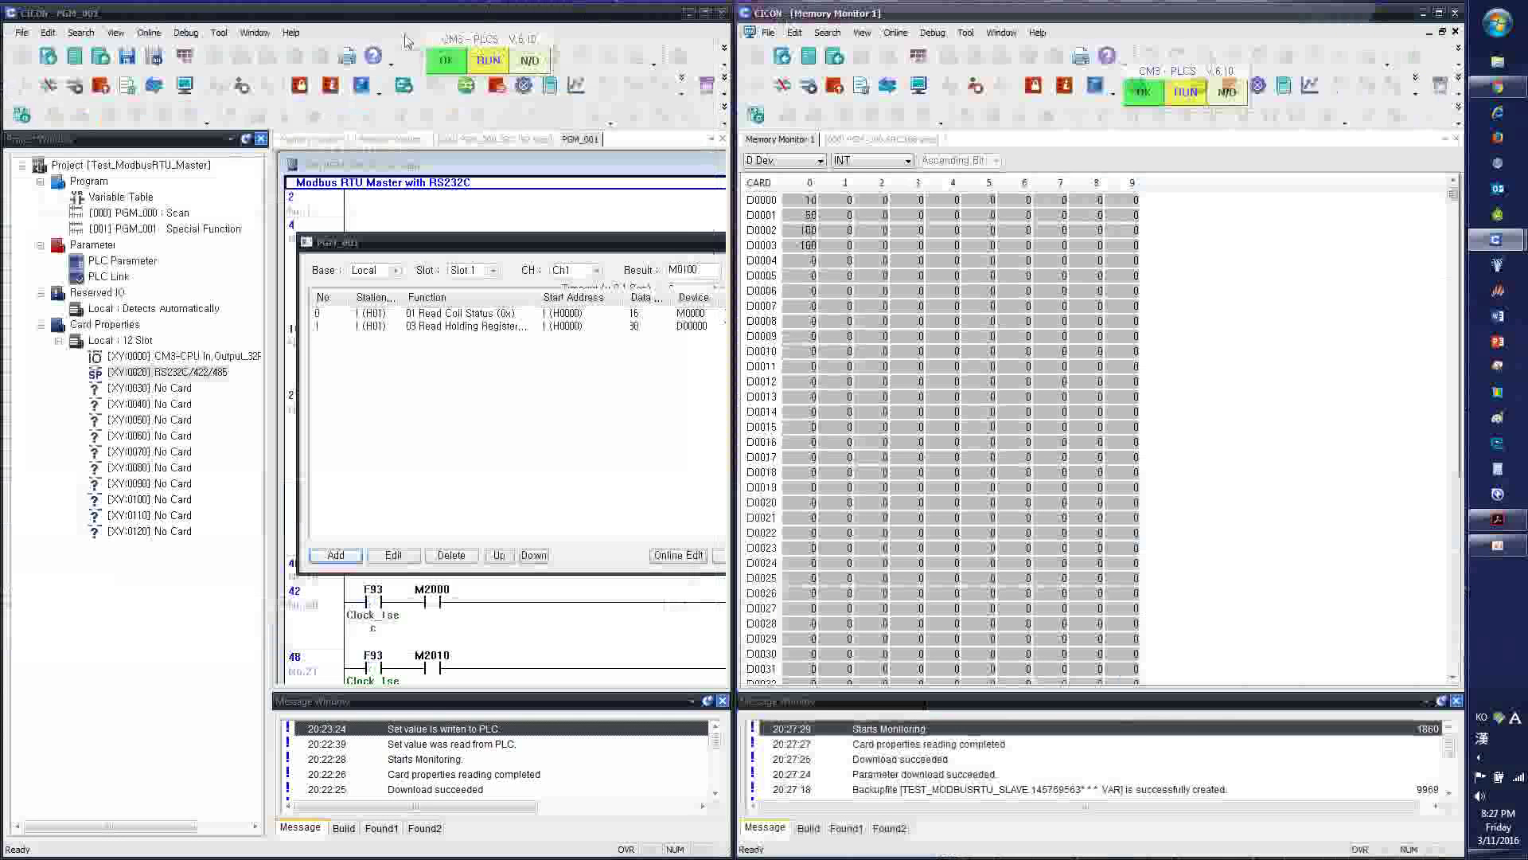
pyautogui.click(371, 28)
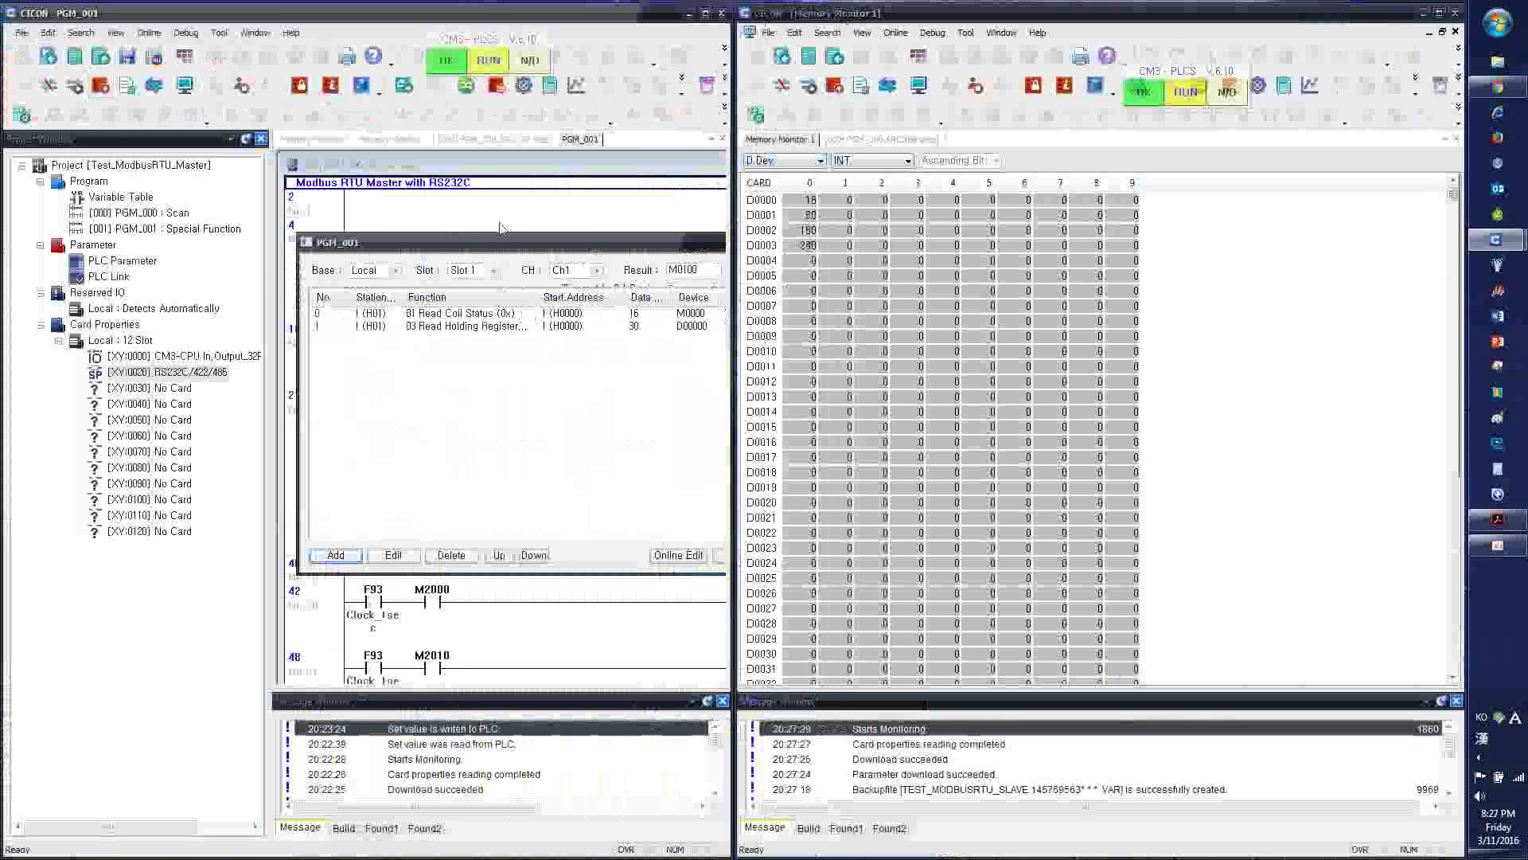
# Open block 0's Read Coil Status settings on the master and switch the slave's monitor to M devices
pyautogui.moveTo(410, 244); pyautogui.dragTo(390, 246)
pyautogui.doubleClick(445, 315)
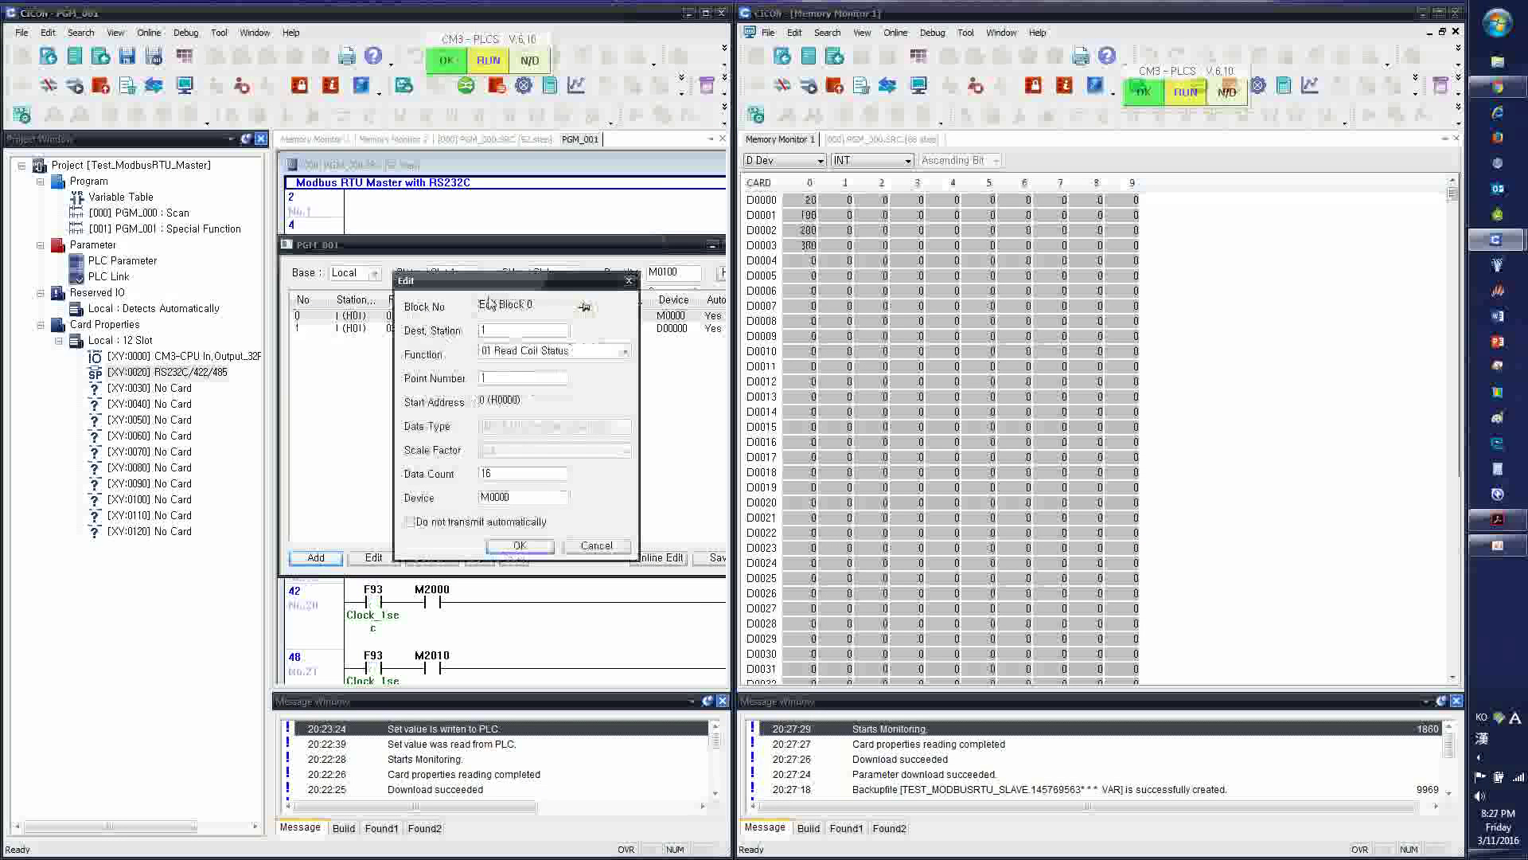
pyautogui.moveTo(535, 281); pyautogui.dragTo(470, 357)
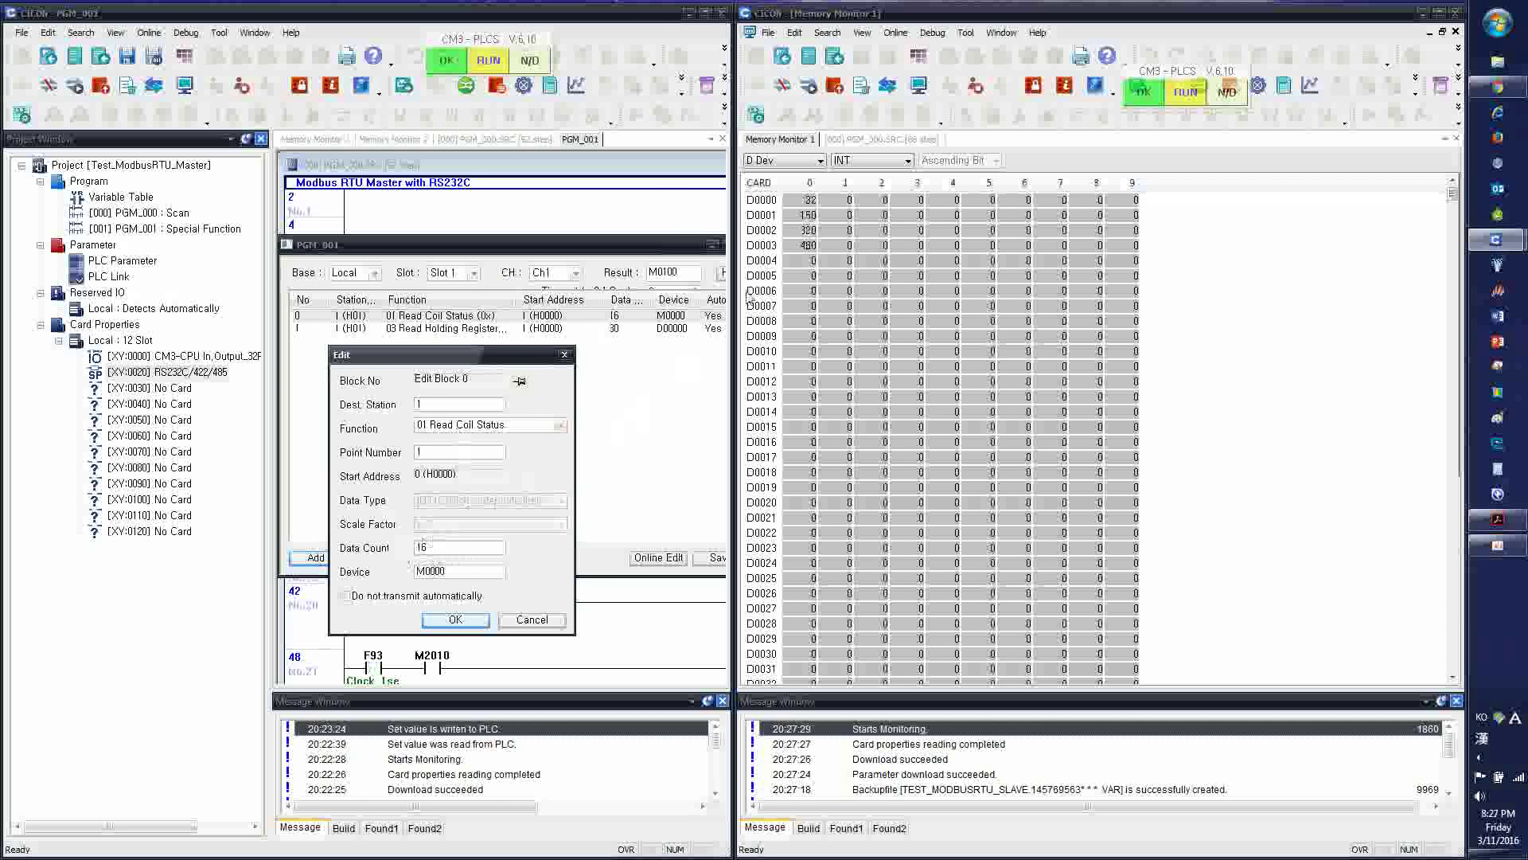
pyautogui.click(819, 162)
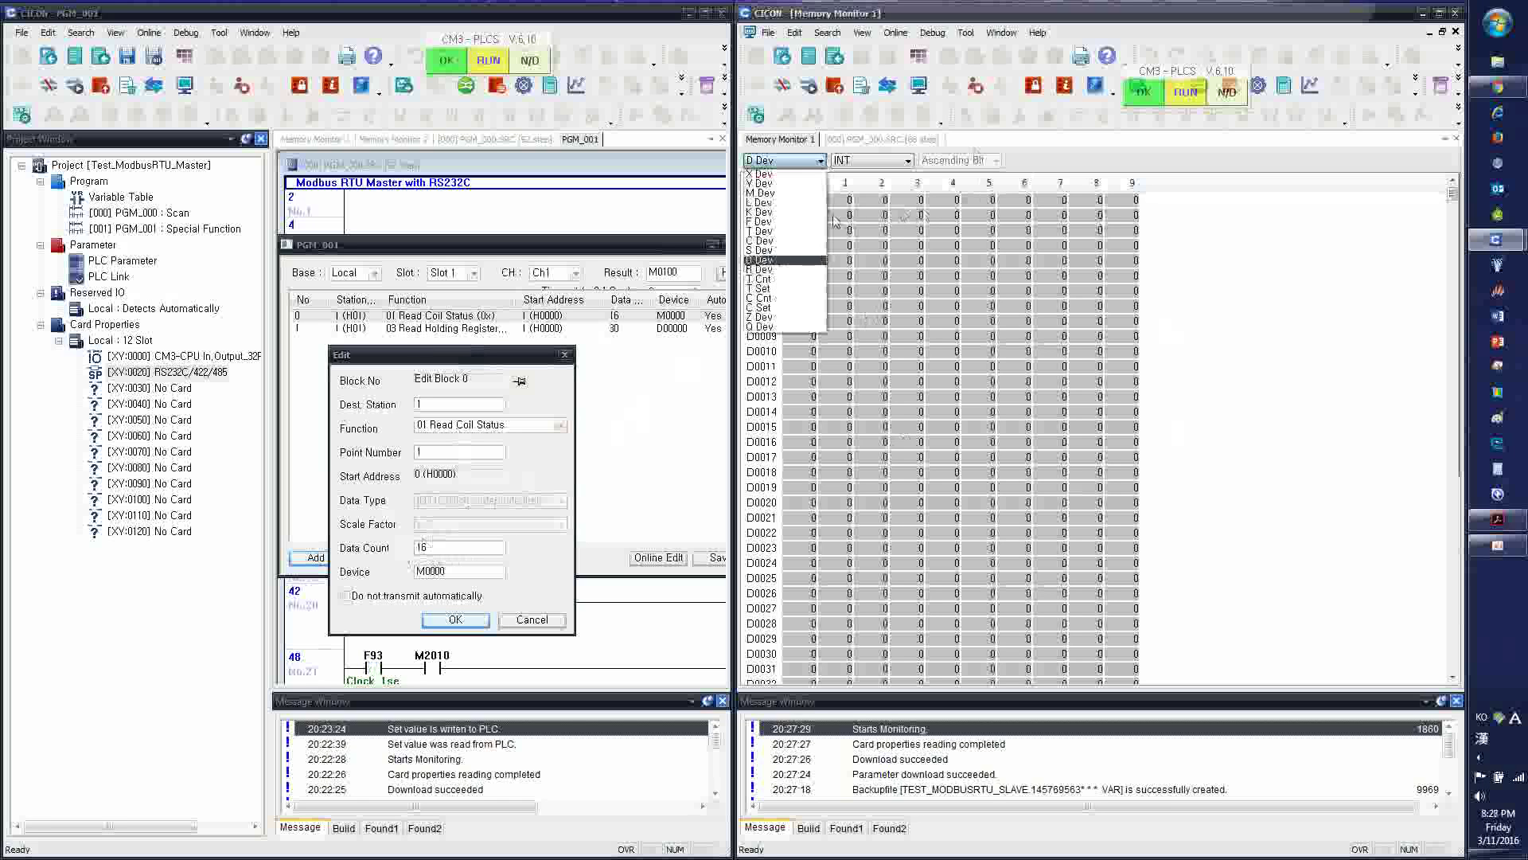
pyautogui.click(778, 194)
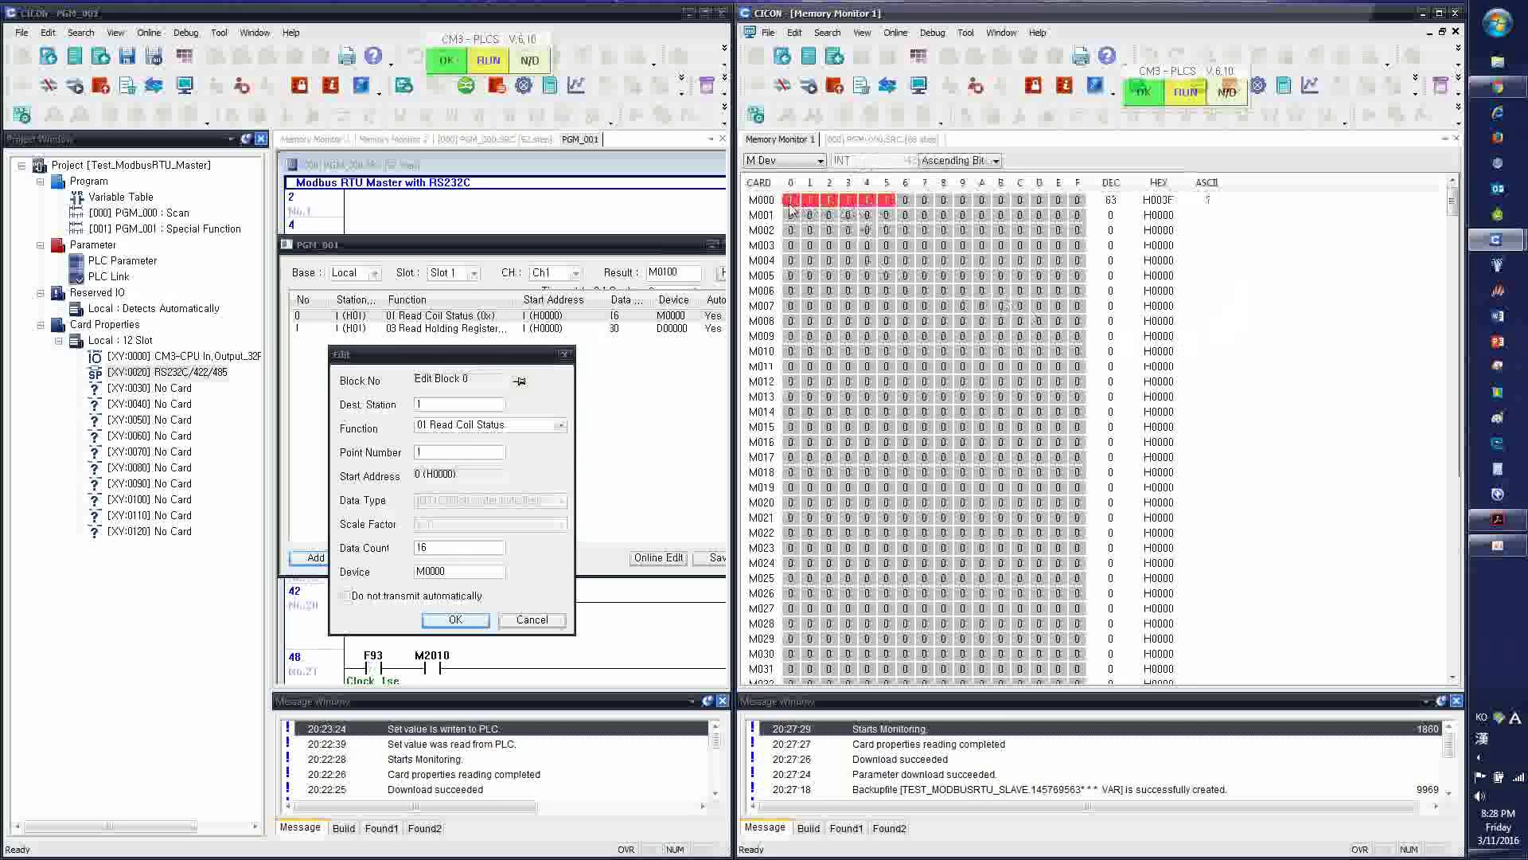
# Scroll the slave ladder to the M00–M05 coil rungs, then go back to its M-bit memory values
pyautogui.click(850, 140)
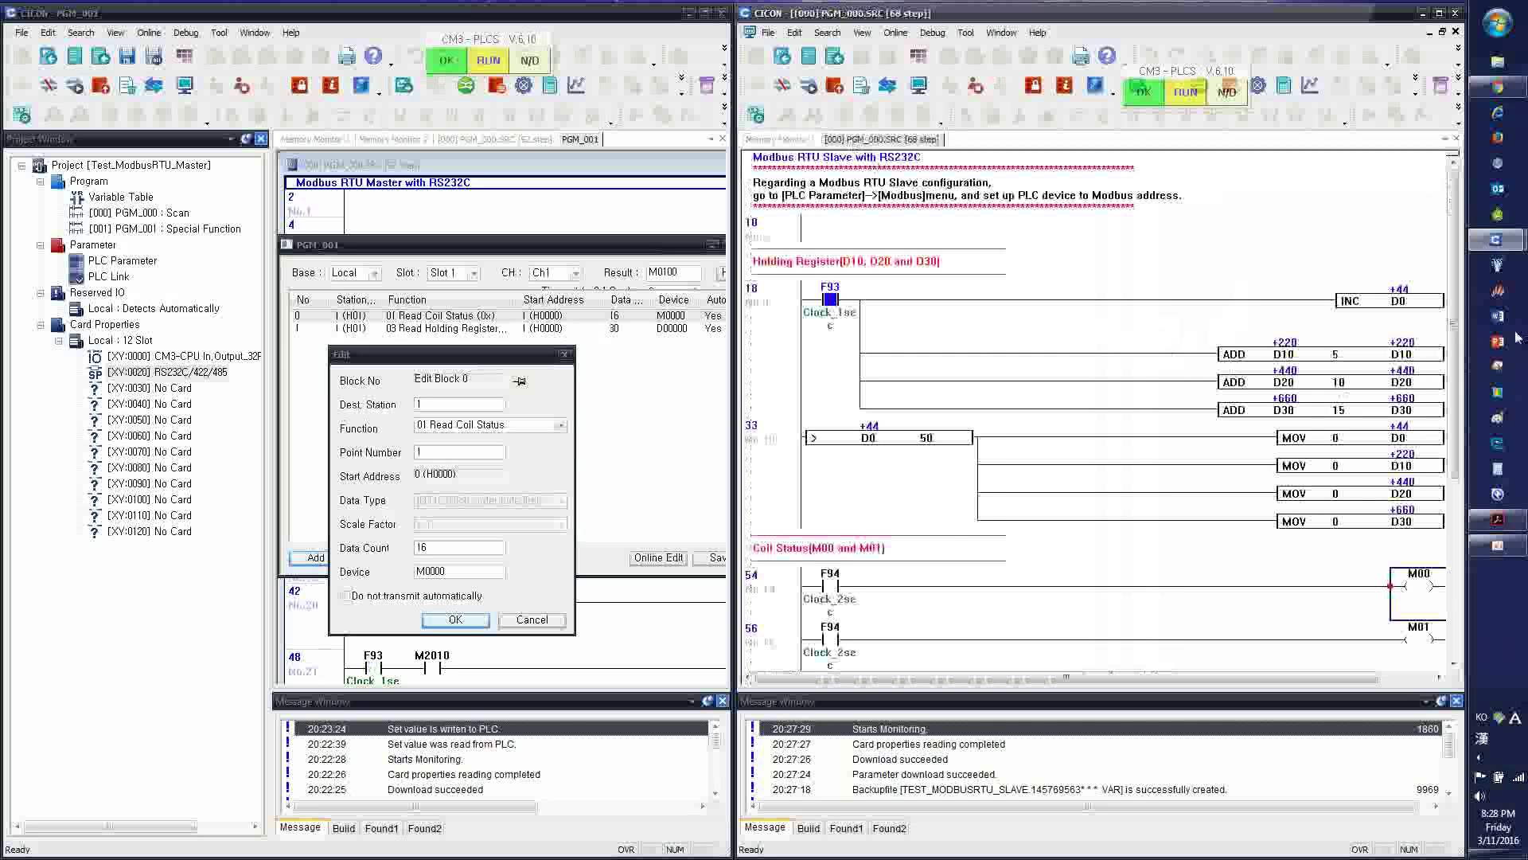
pyautogui.moveTo(1455, 358); pyautogui.dragTo(1448, 549)
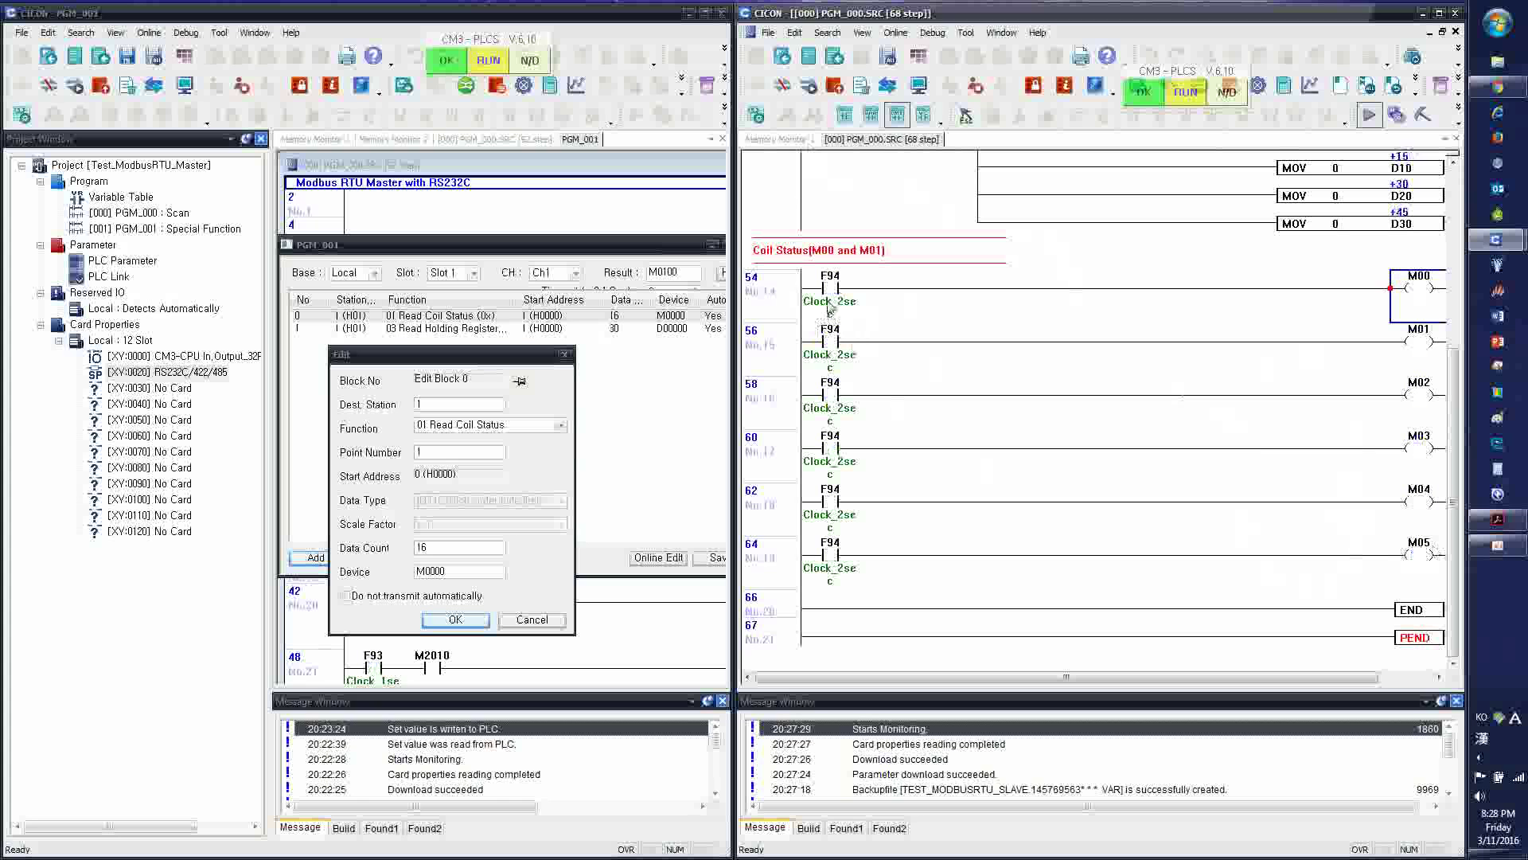
pyautogui.click(787, 140)
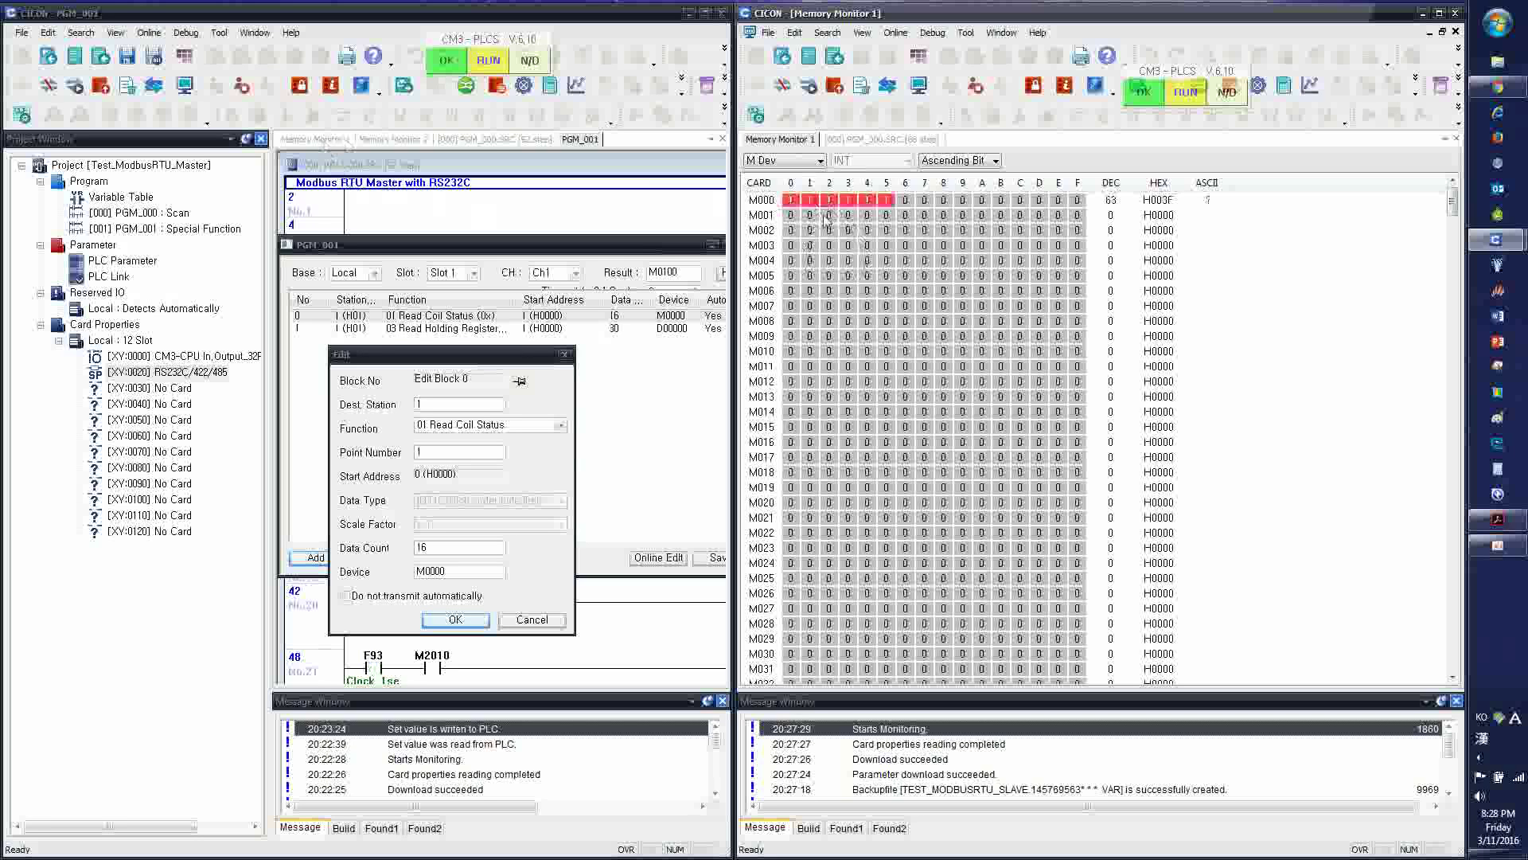
# Dock the master's Memory Monitor 1 in its window and close block 0's settings
pyautogui.doubleClick(326, 140)
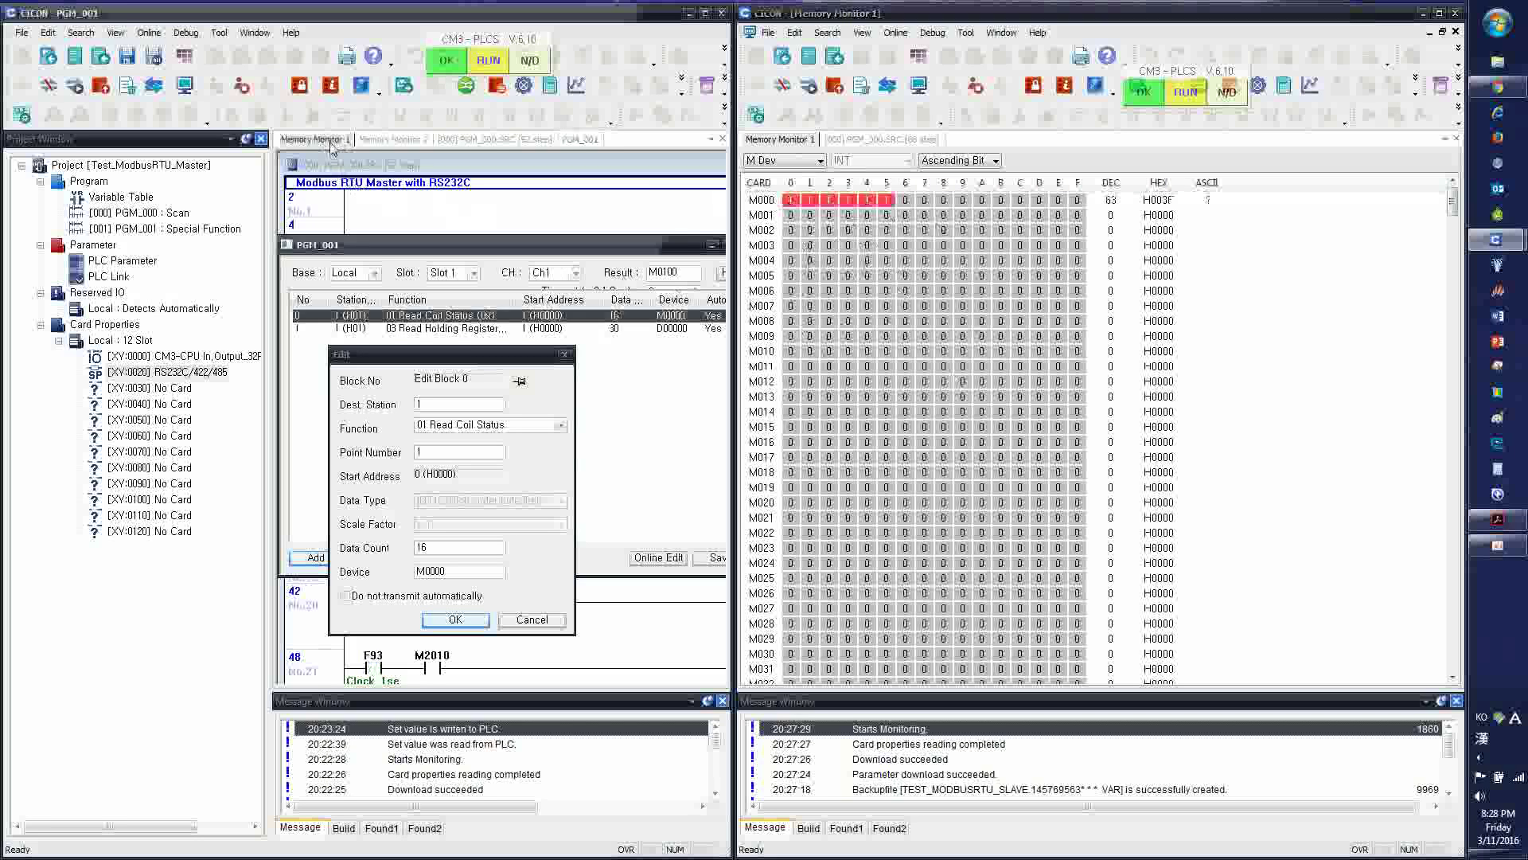
pyautogui.moveTo(571, 253); pyautogui.dragTo(476, 242)
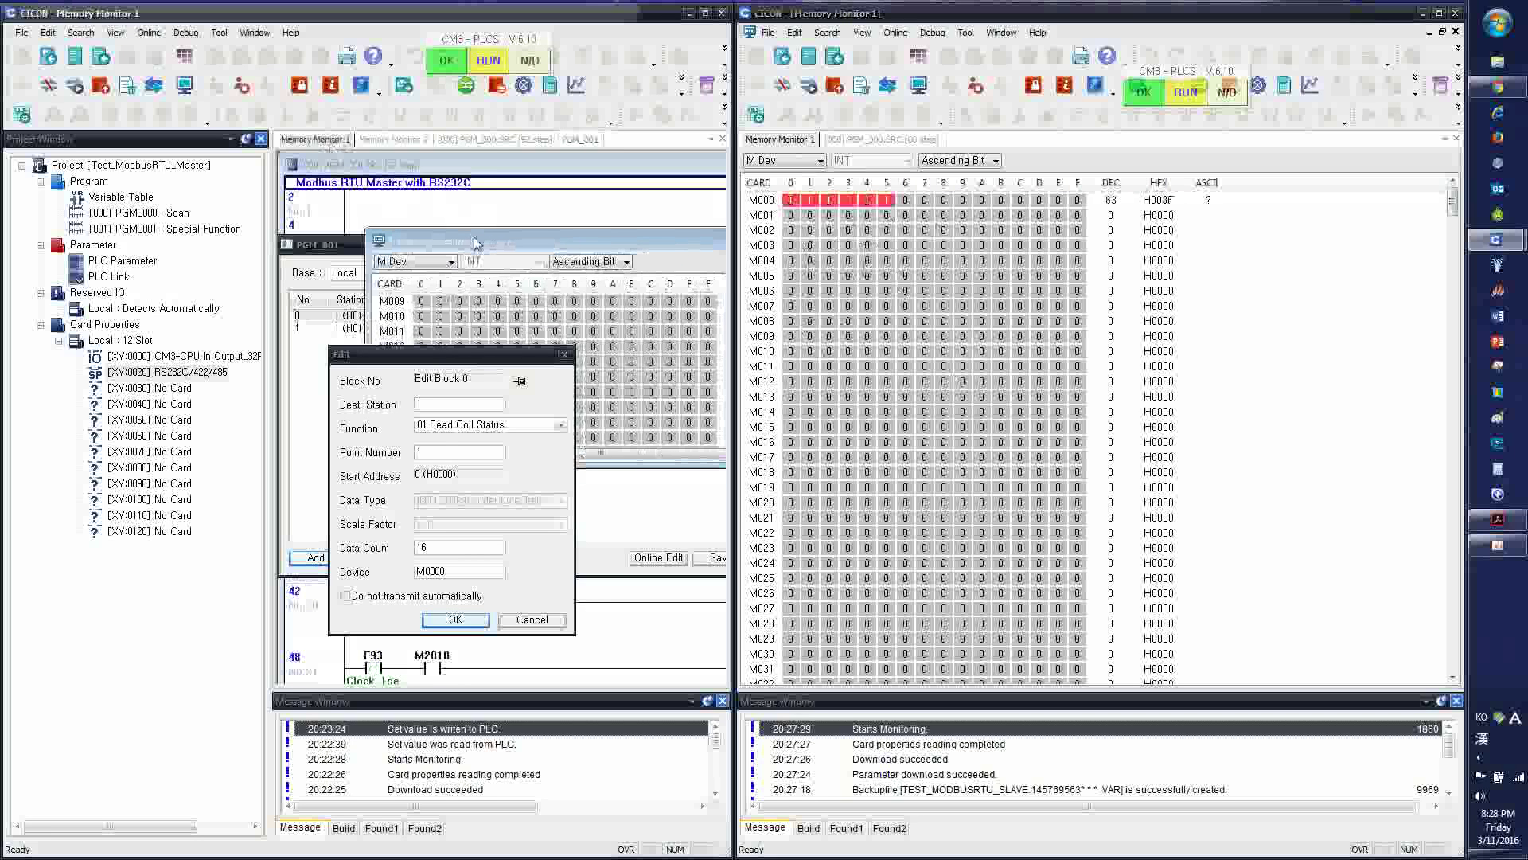
pyautogui.doubleClick(474, 243)
pyautogui.click(564, 356)
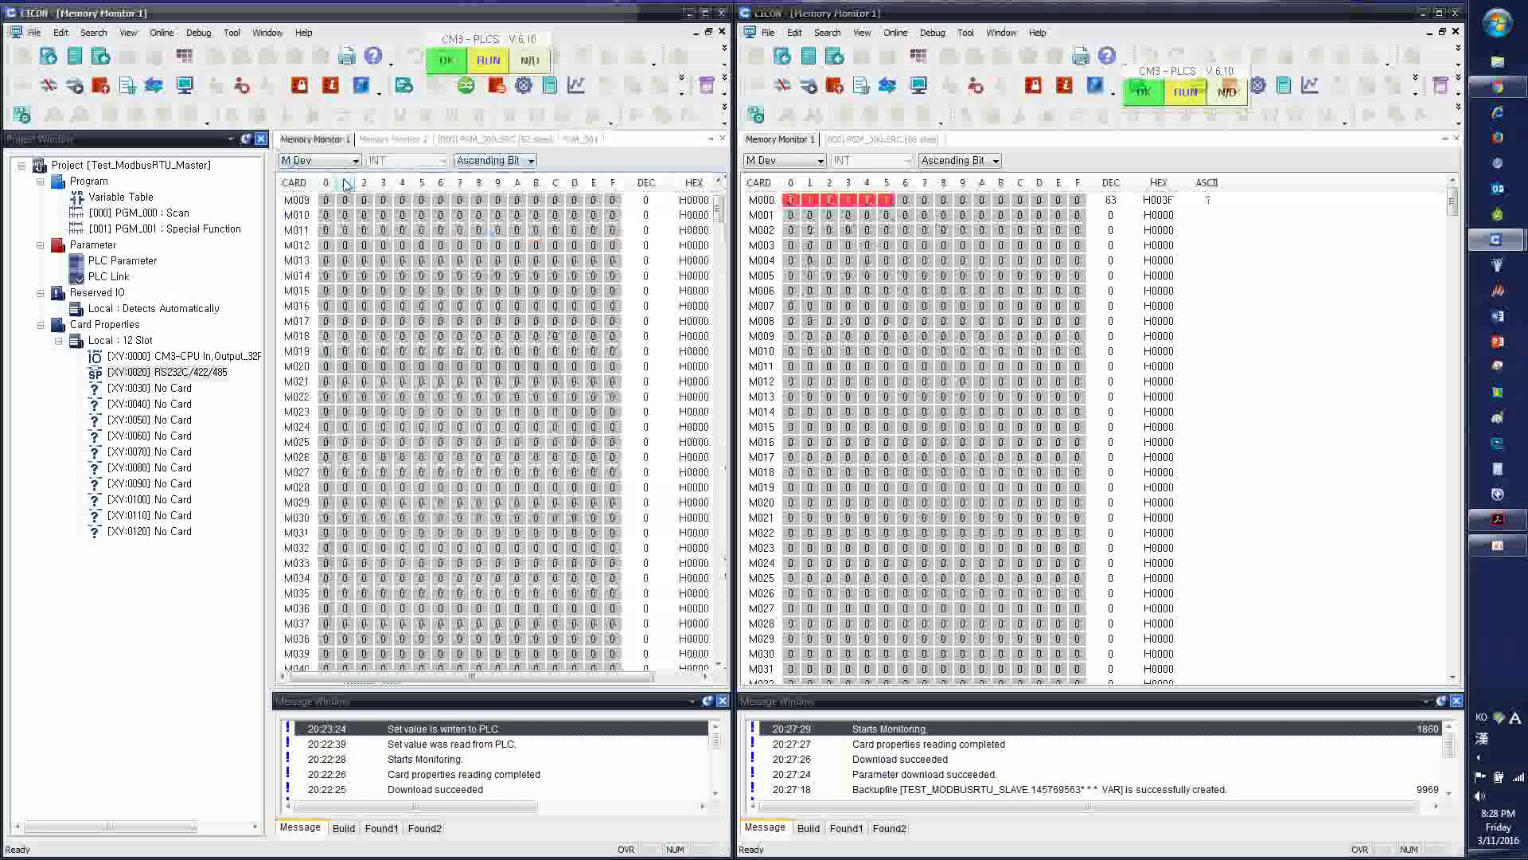
# Set the master's monitor to M devices showing M000 = 63, then return to the slave ladder
pyautogui.click(347, 162)
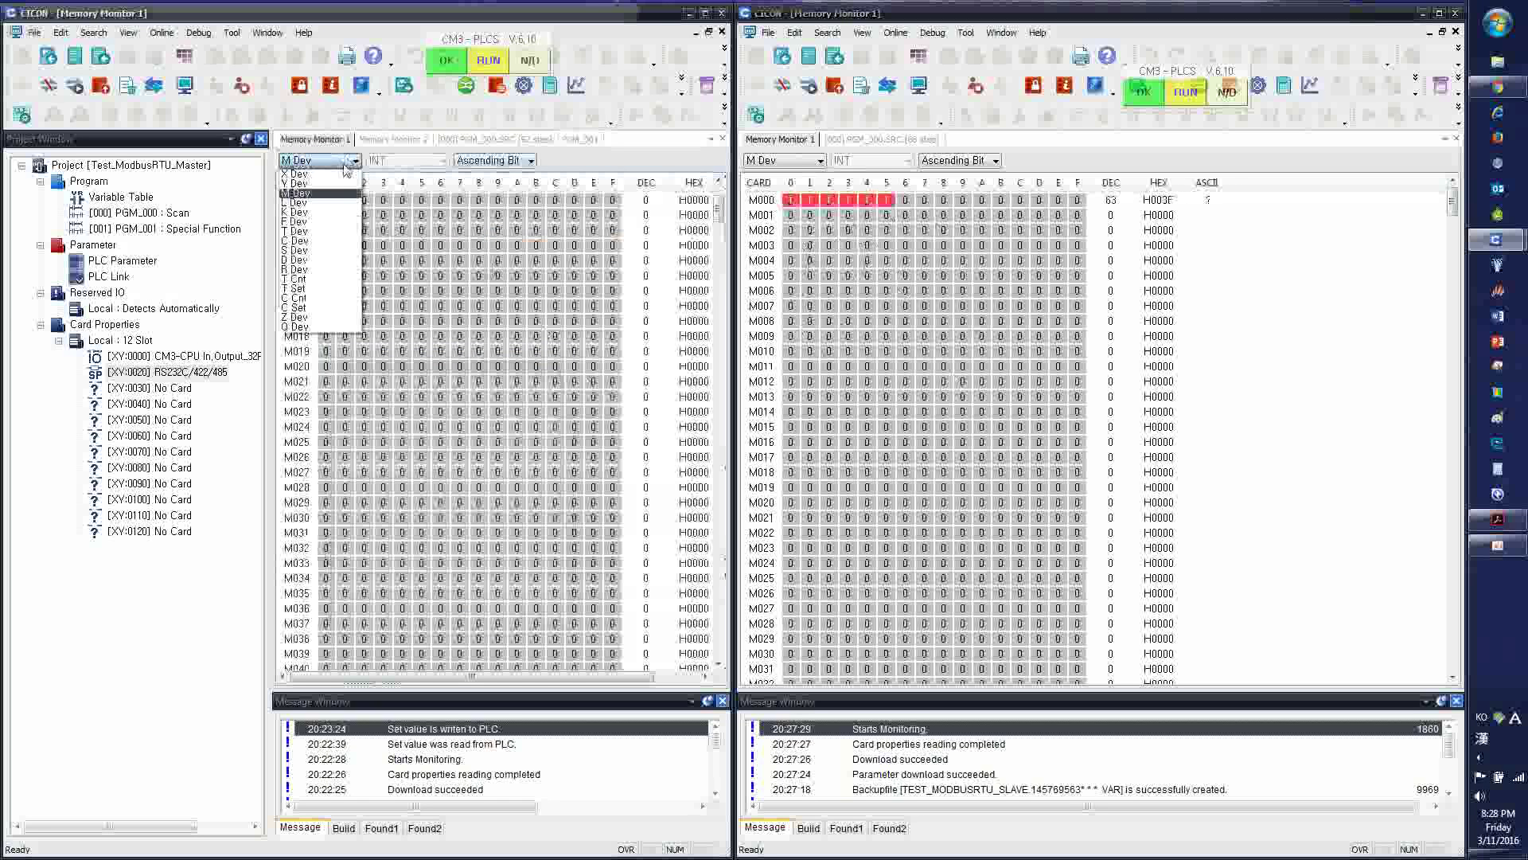
pyautogui.click(318, 192)
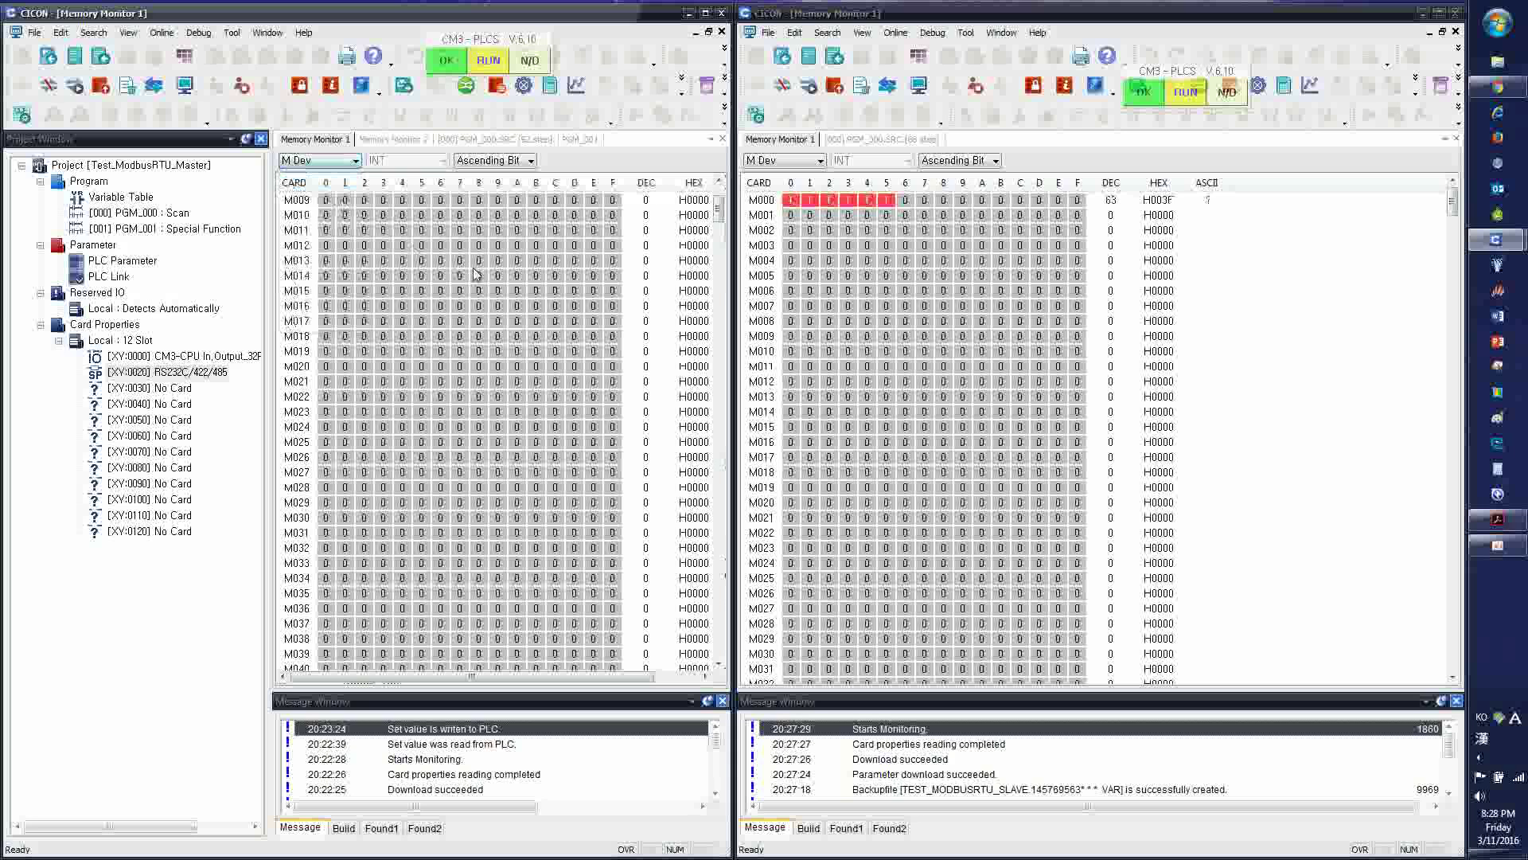
pyautogui.press('x')
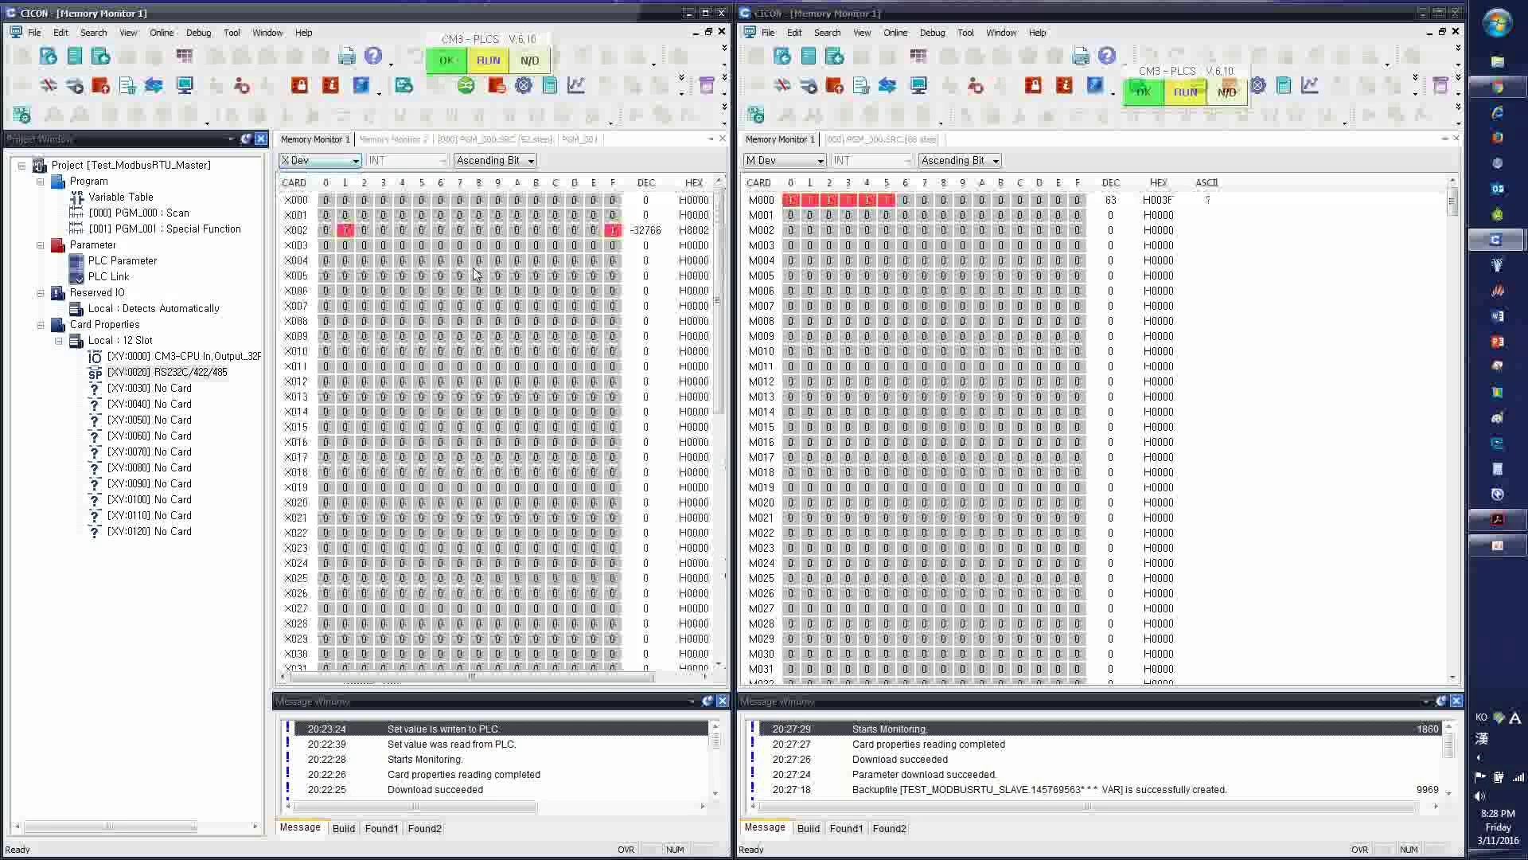
pyautogui.click(355, 160)
pyautogui.click(336, 200)
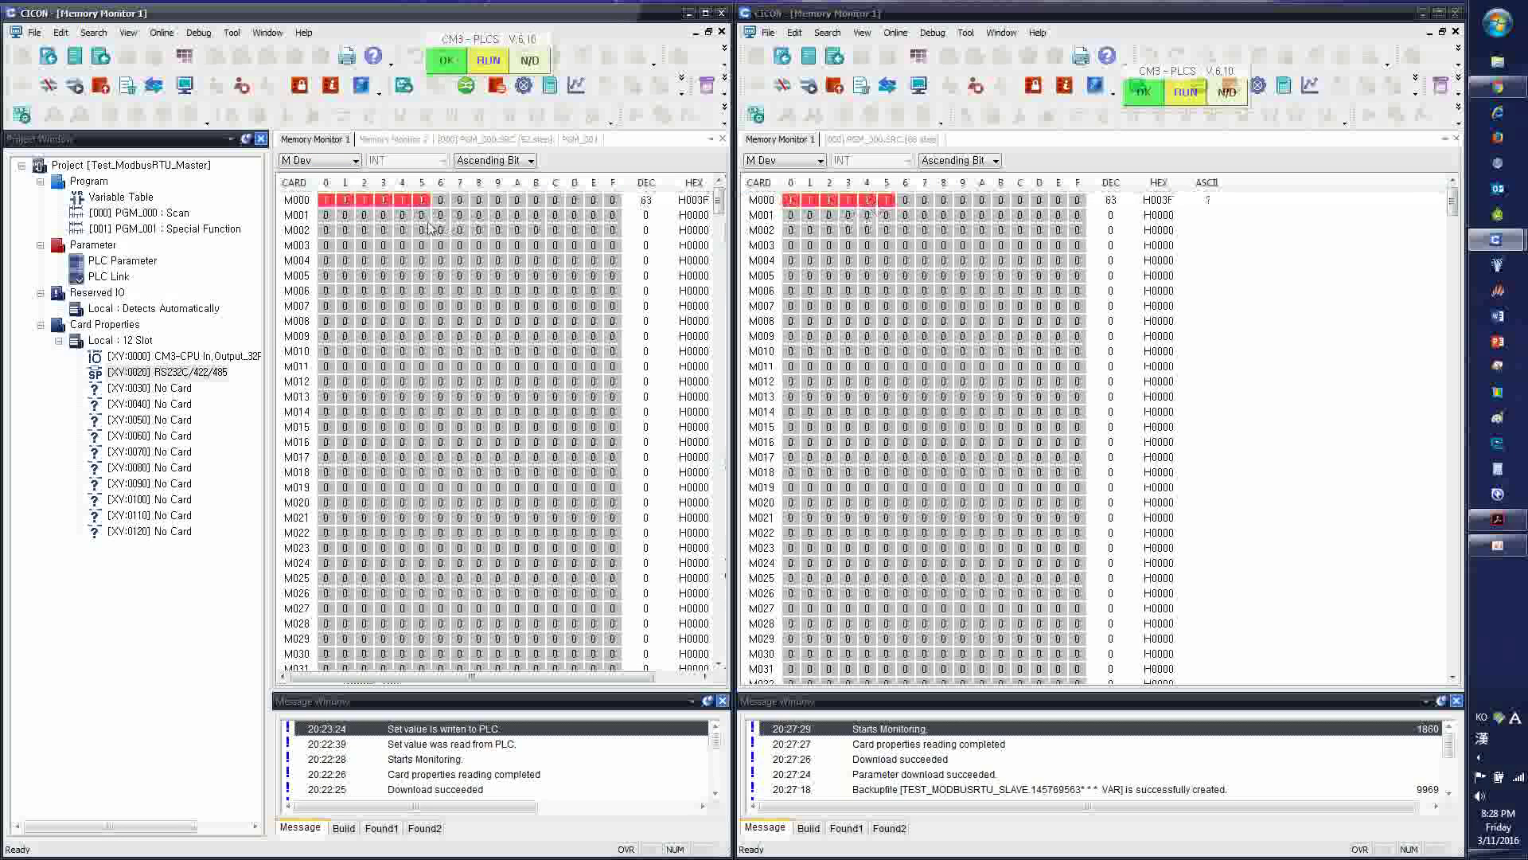
pyautogui.click(874, 140)
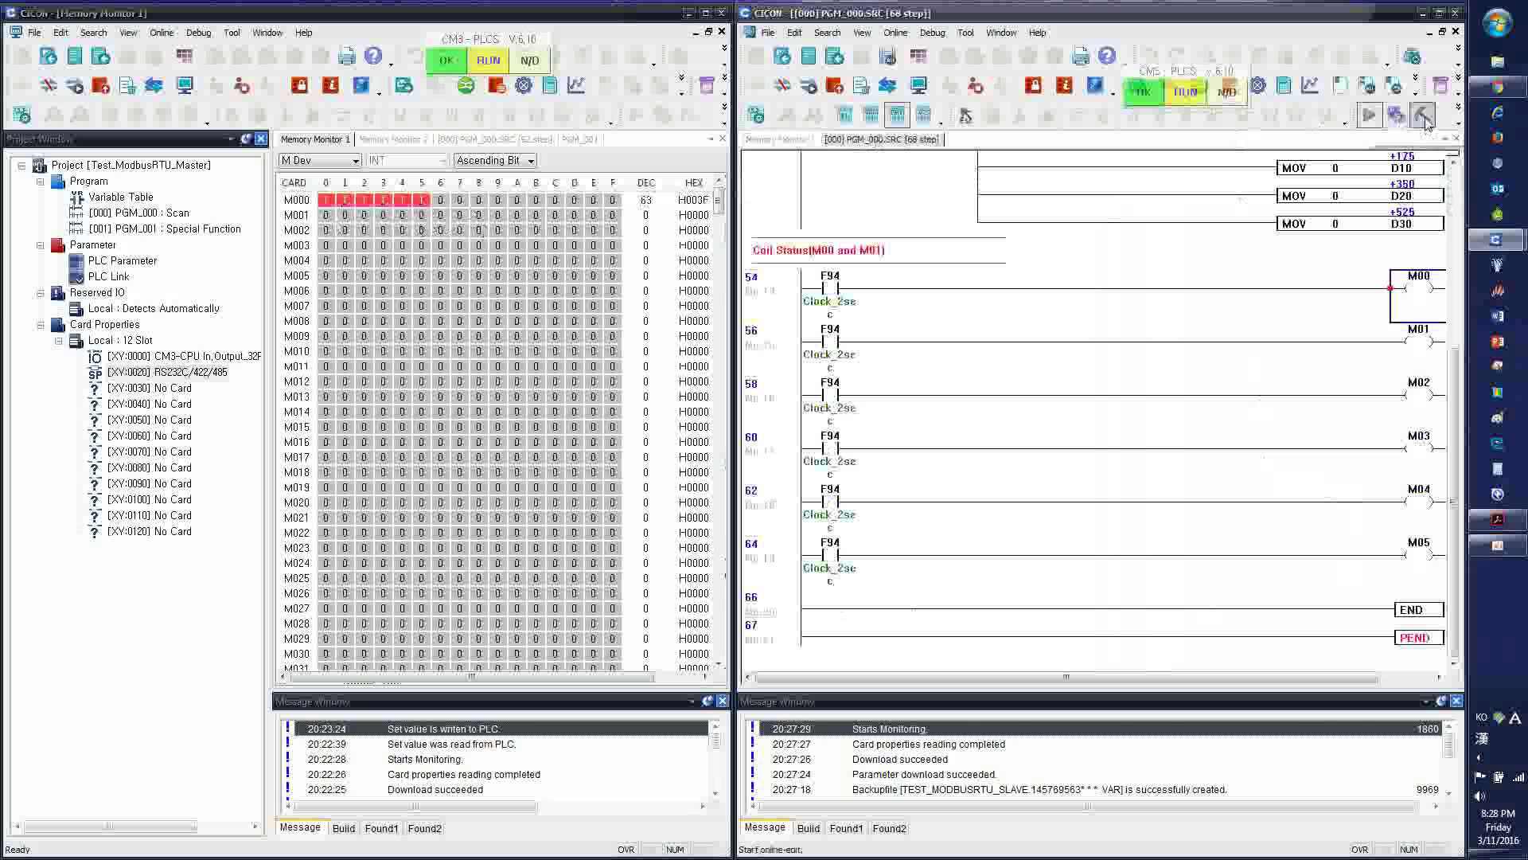
# Start online editing and copy the F94 rung at step 64 into a new rung at step 66
pyautogui.click(836, 575)
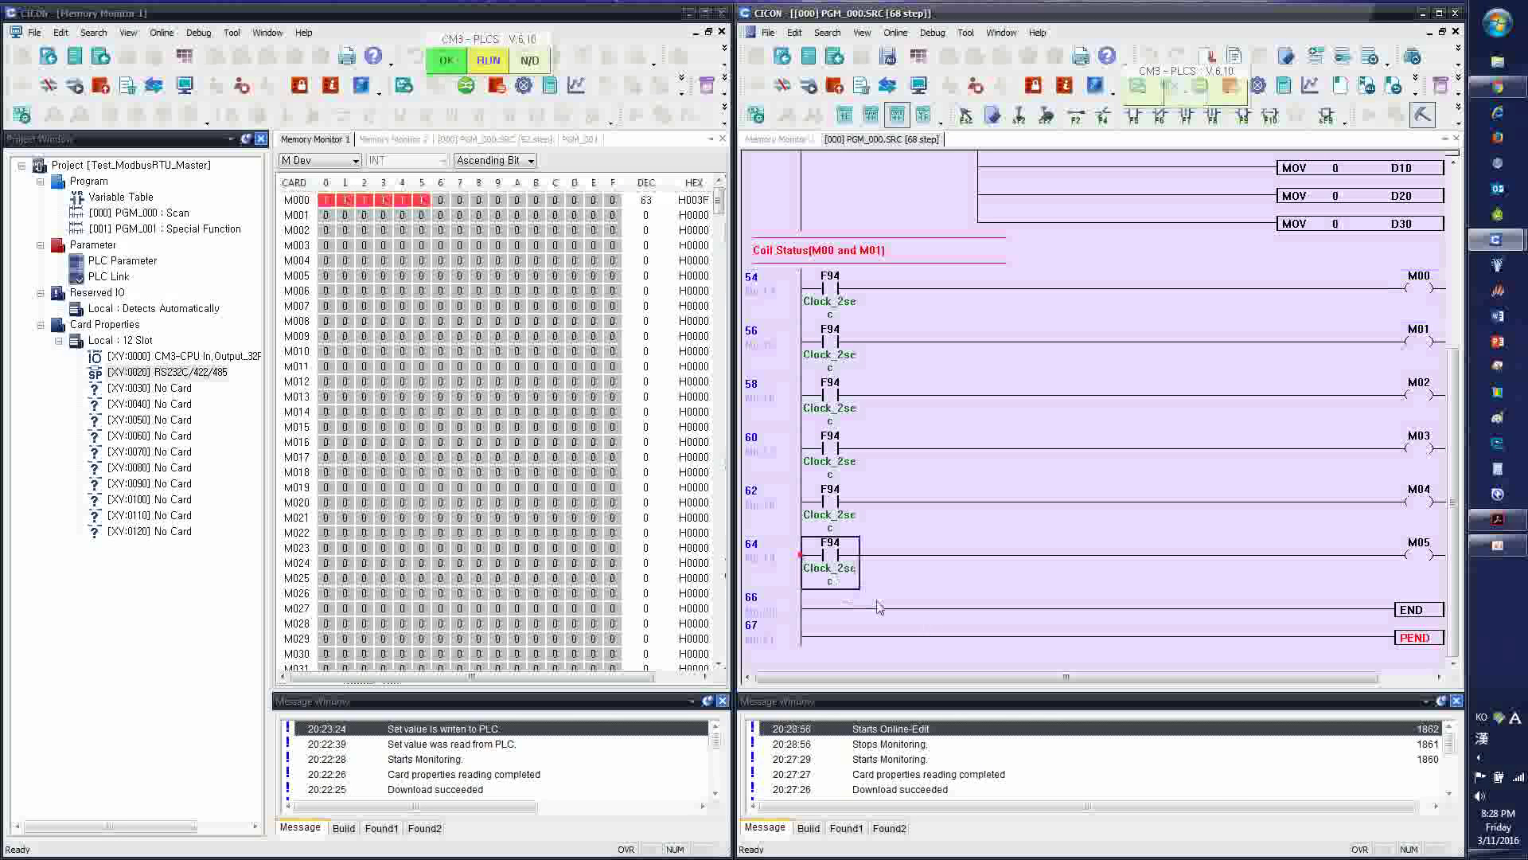
pyautogui.press('Down')
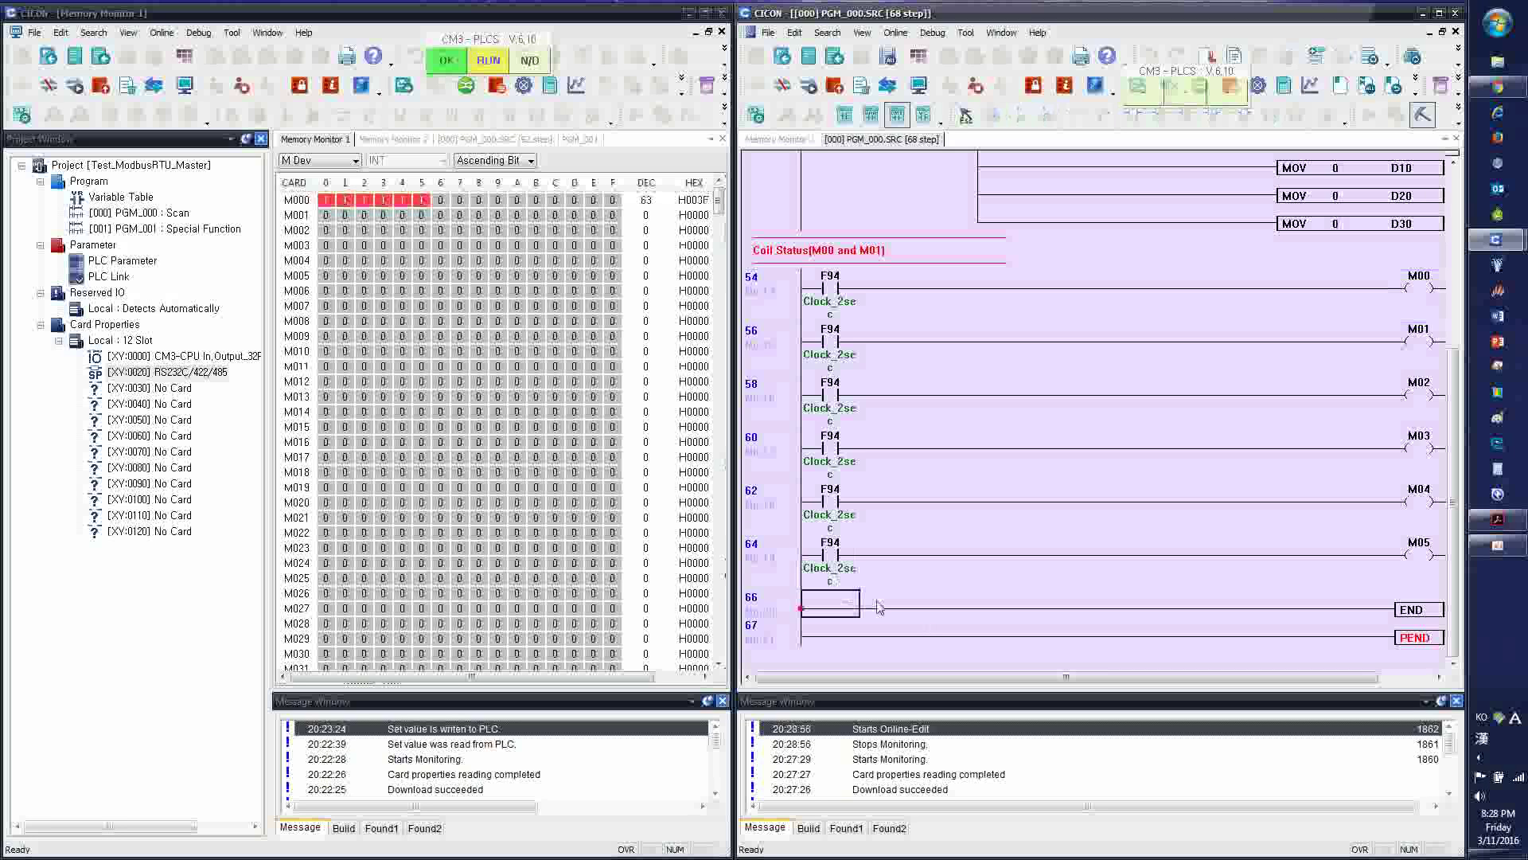
pyautogui.press('Insert')
pyautogui.press('Up')
pyautogui.hotkey('shift', 'End')
pyautogui.hotkey('ctrl', 'c')
pyautogui.press('Down')
pyautogui.hotkey('ctrl', 'v')
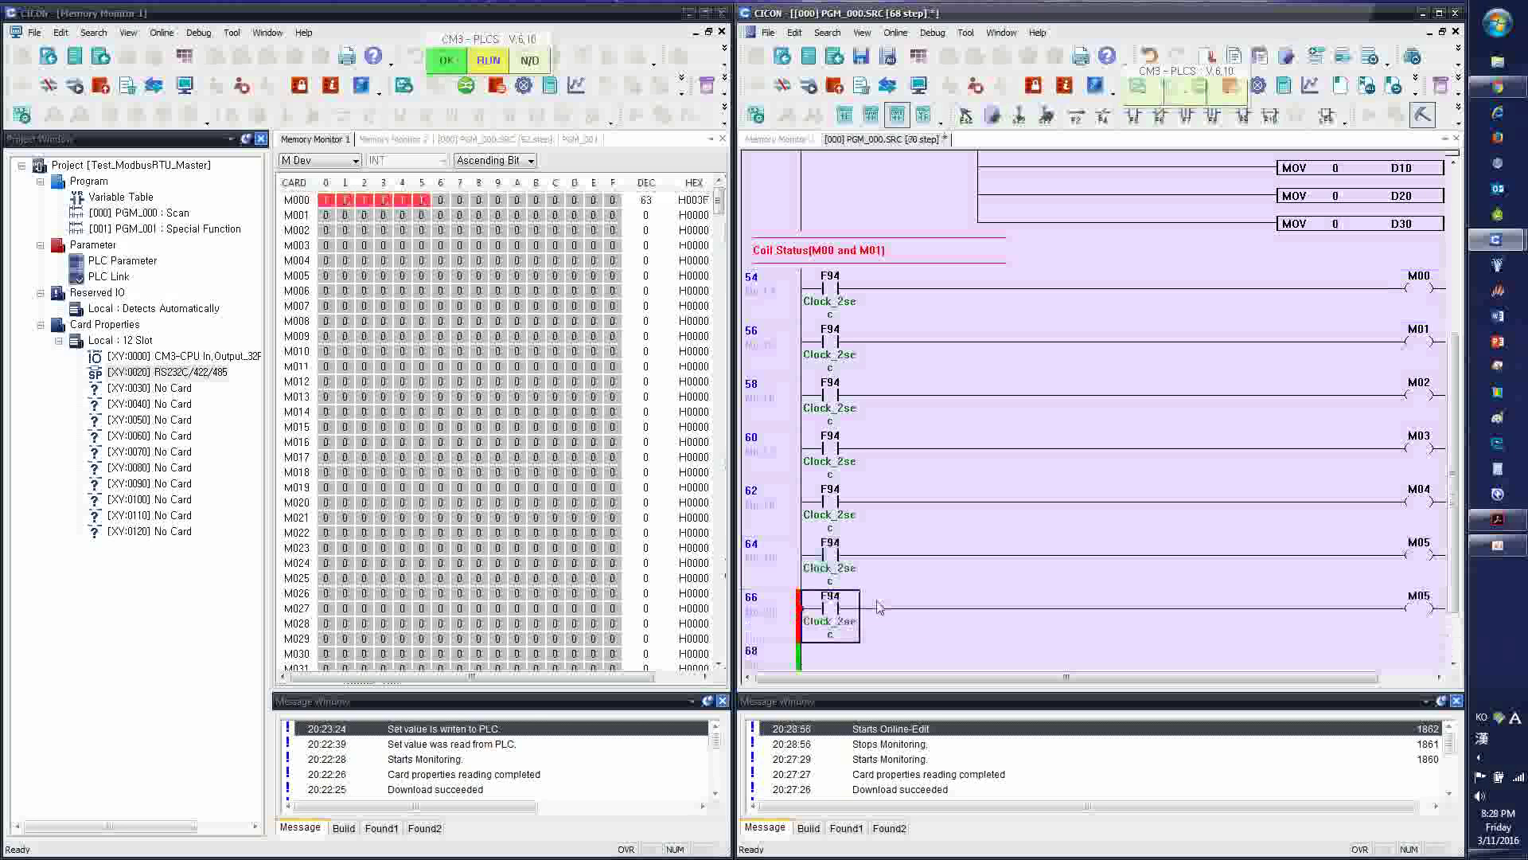
# Delete the empty rung at step 68
pyautogui.scroll(-3, 1099, 588)
pyautogui.press('Down')
pyautogui.hotkey('shift', 'End')
pyautogui.press('Delete')
# Change rung 66's output coil from M05 to M09
pyautogui.doubleClick(1421, 555)
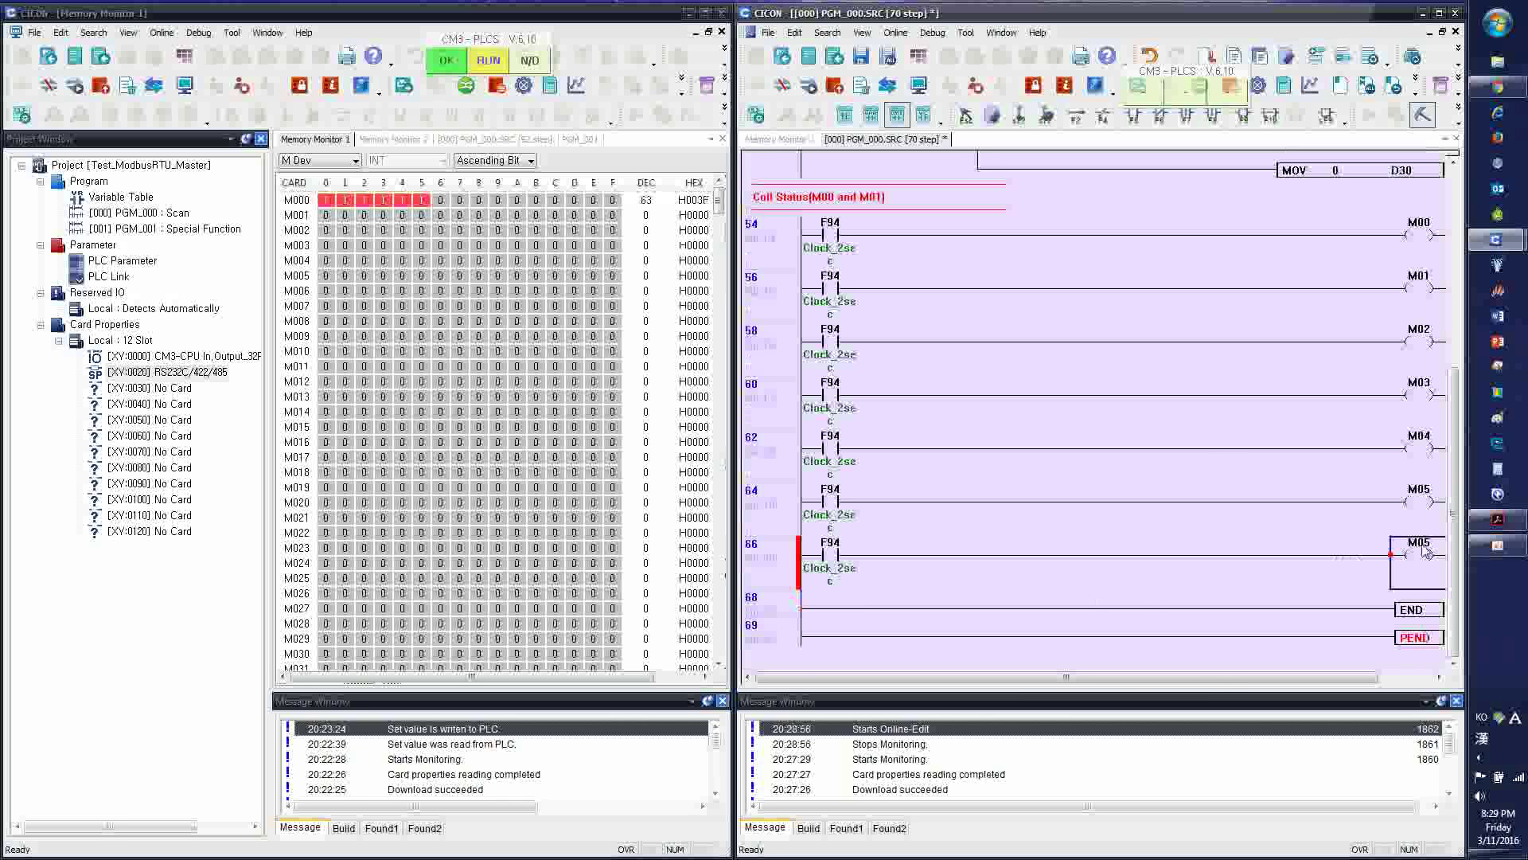
pyautogui.click(1103, 440)
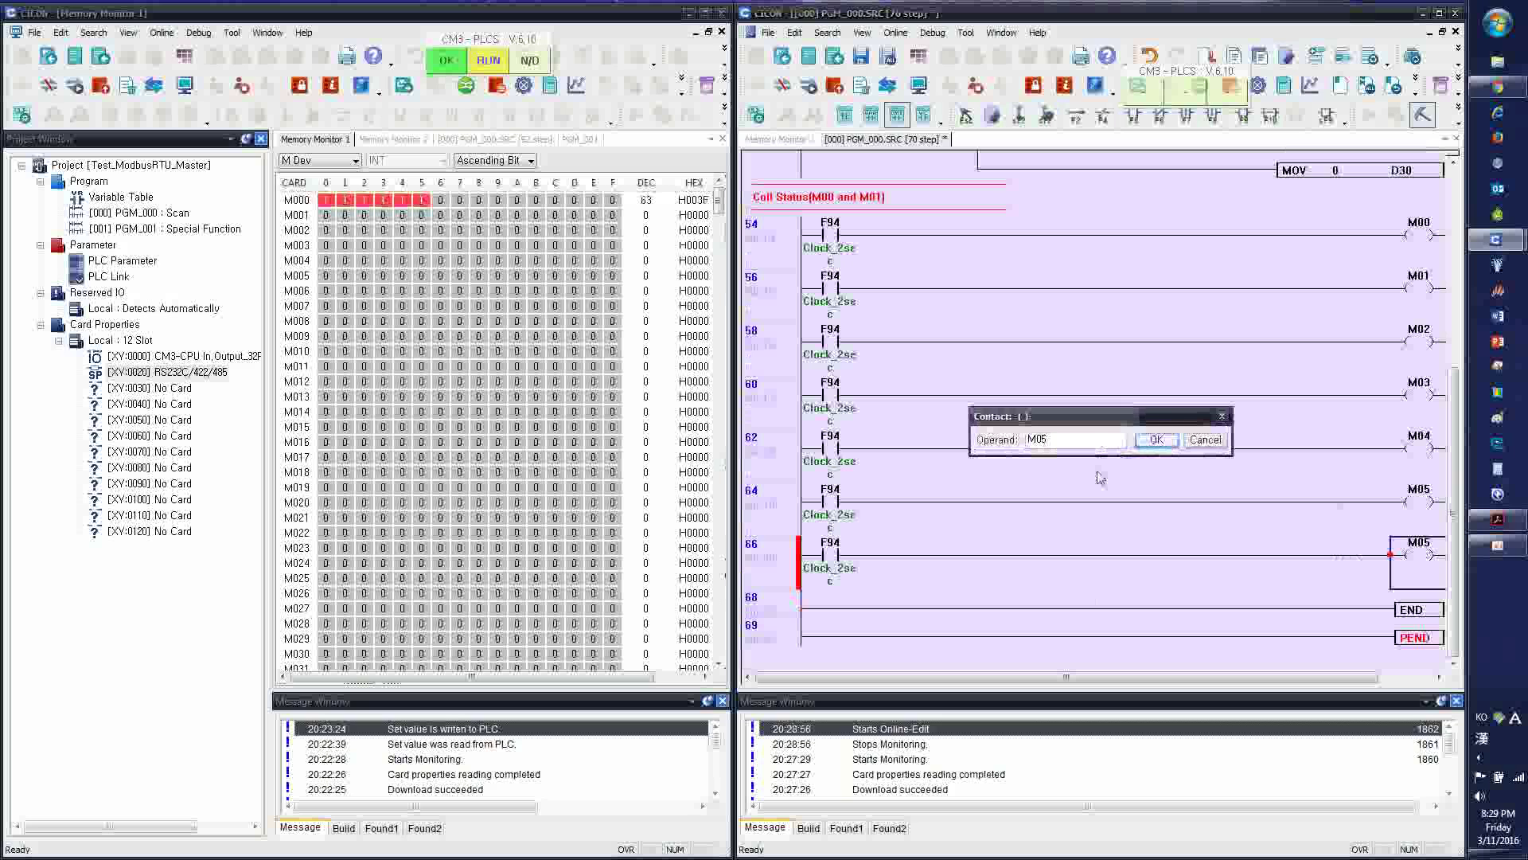
pyautogui.press('BackSpace')
pyautogui.press('BackSpace')
pyautogui.click(1156, 440)
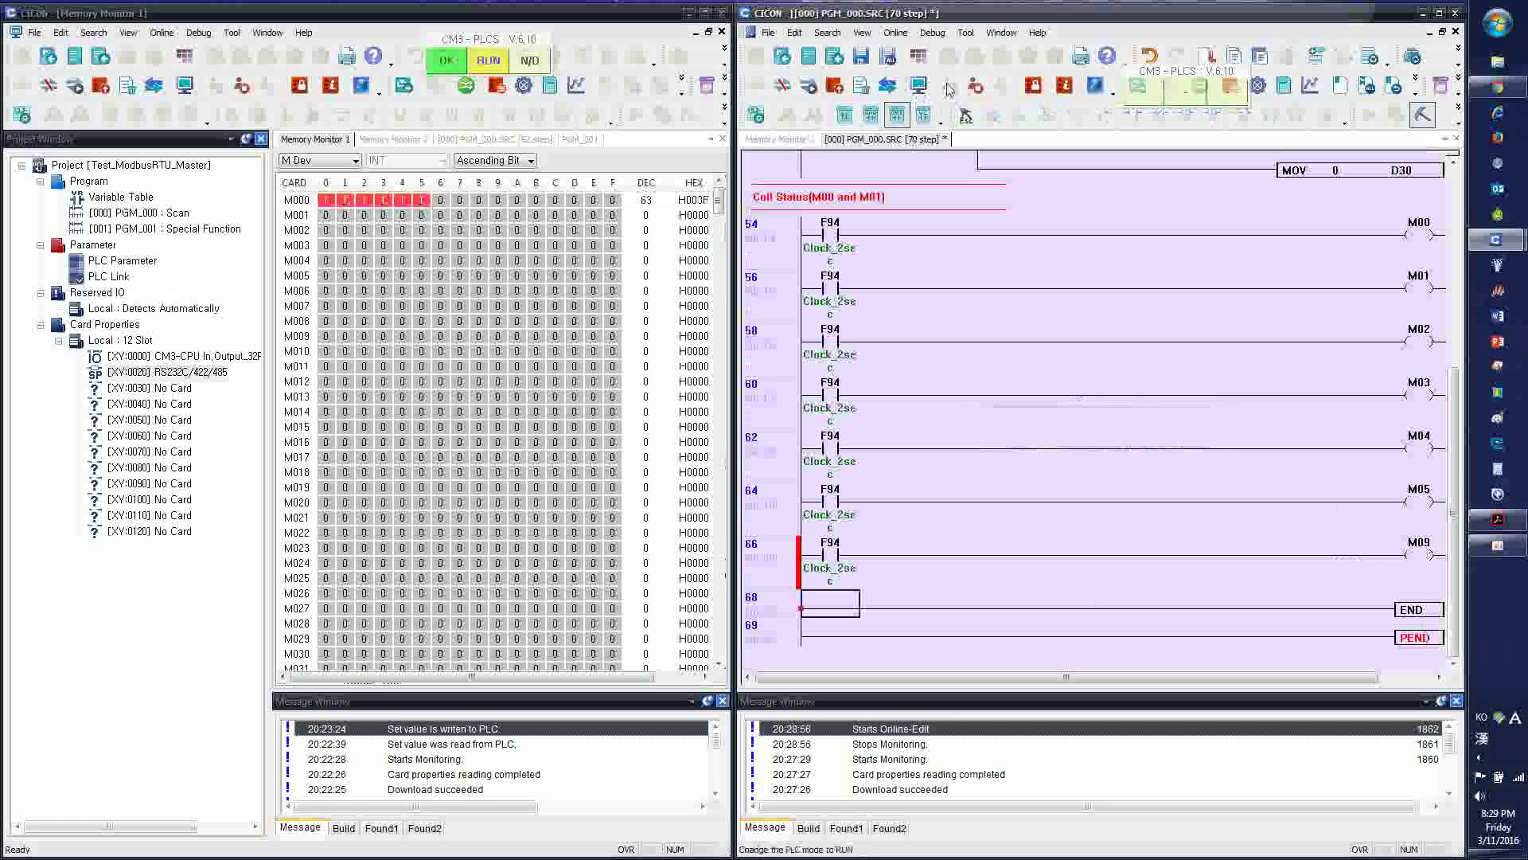
pyautogui.doubleClick(1332, 8)
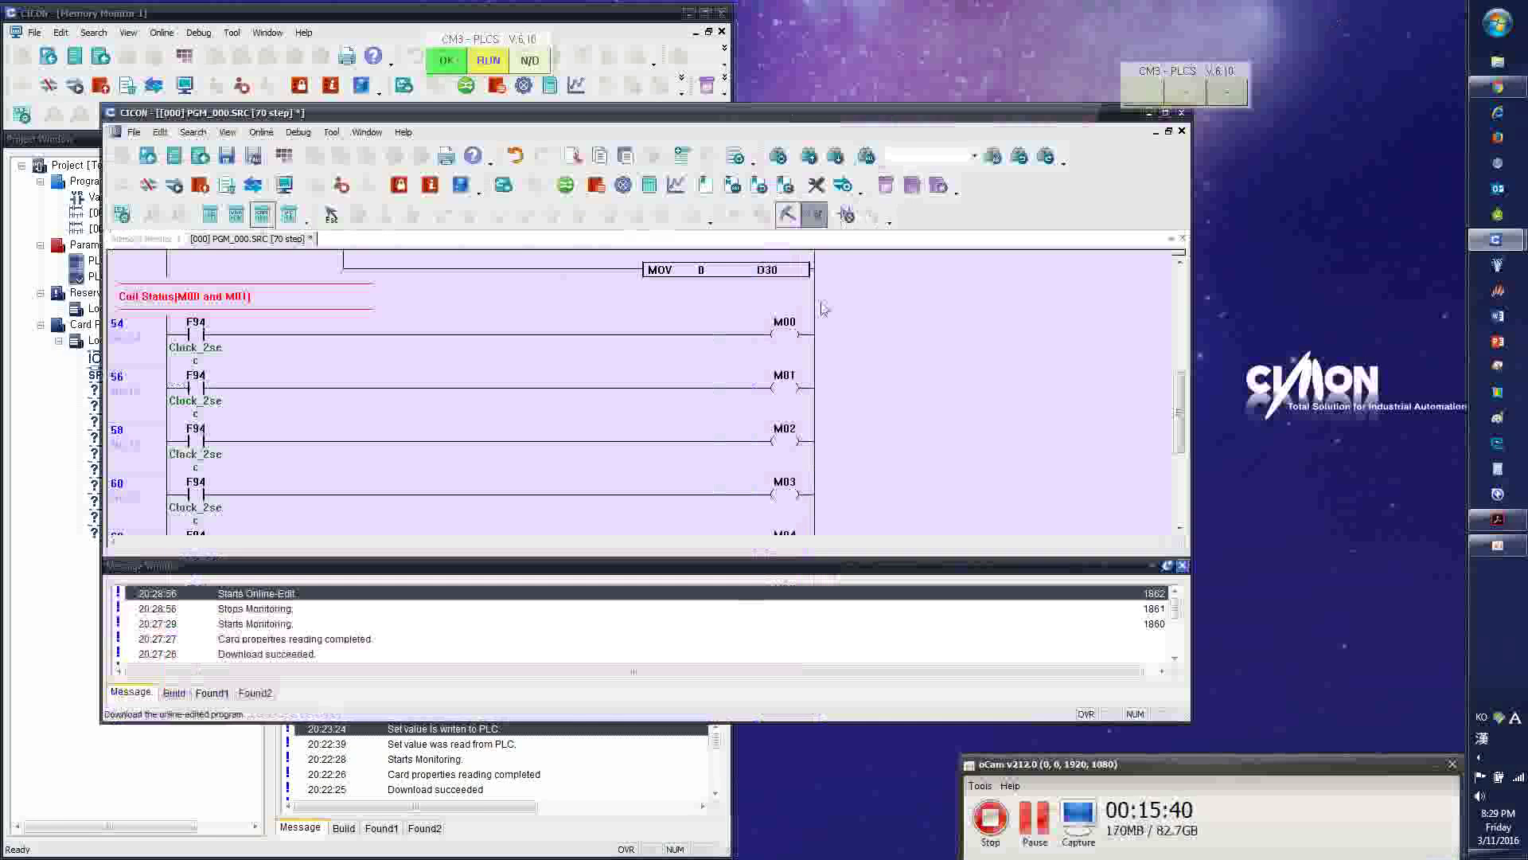
# Snap the slave window right showing Memory Monitor 1, and open the master's block 1 Read Holding Registers settings
pyautogui.moveTo(734, 120); pyautogui.dragTo(1466, 103)
pyautogui.click(784, 139)
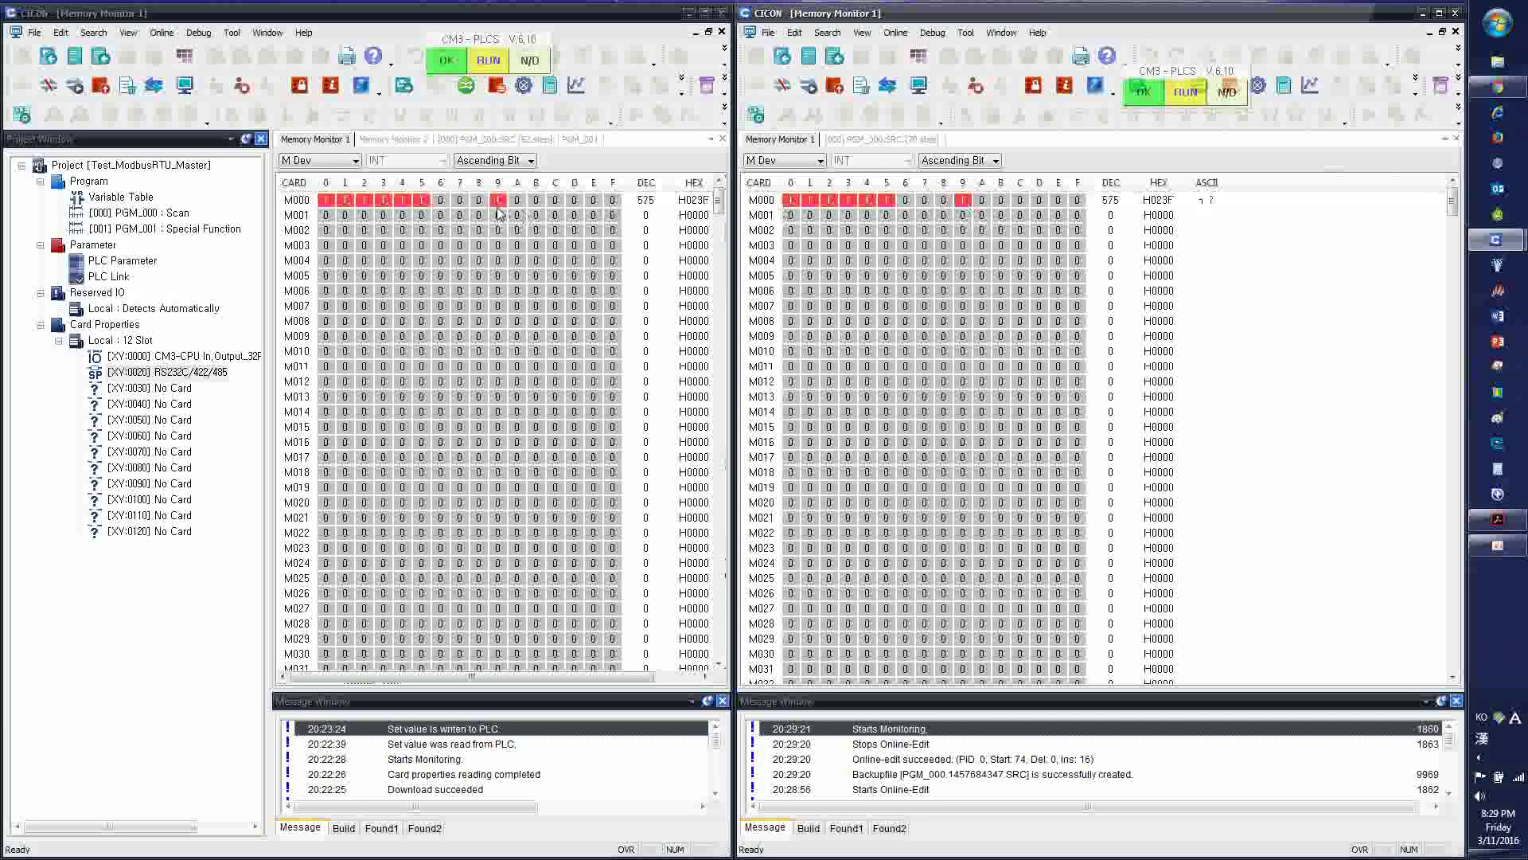
pyautogui.click(561, 141)
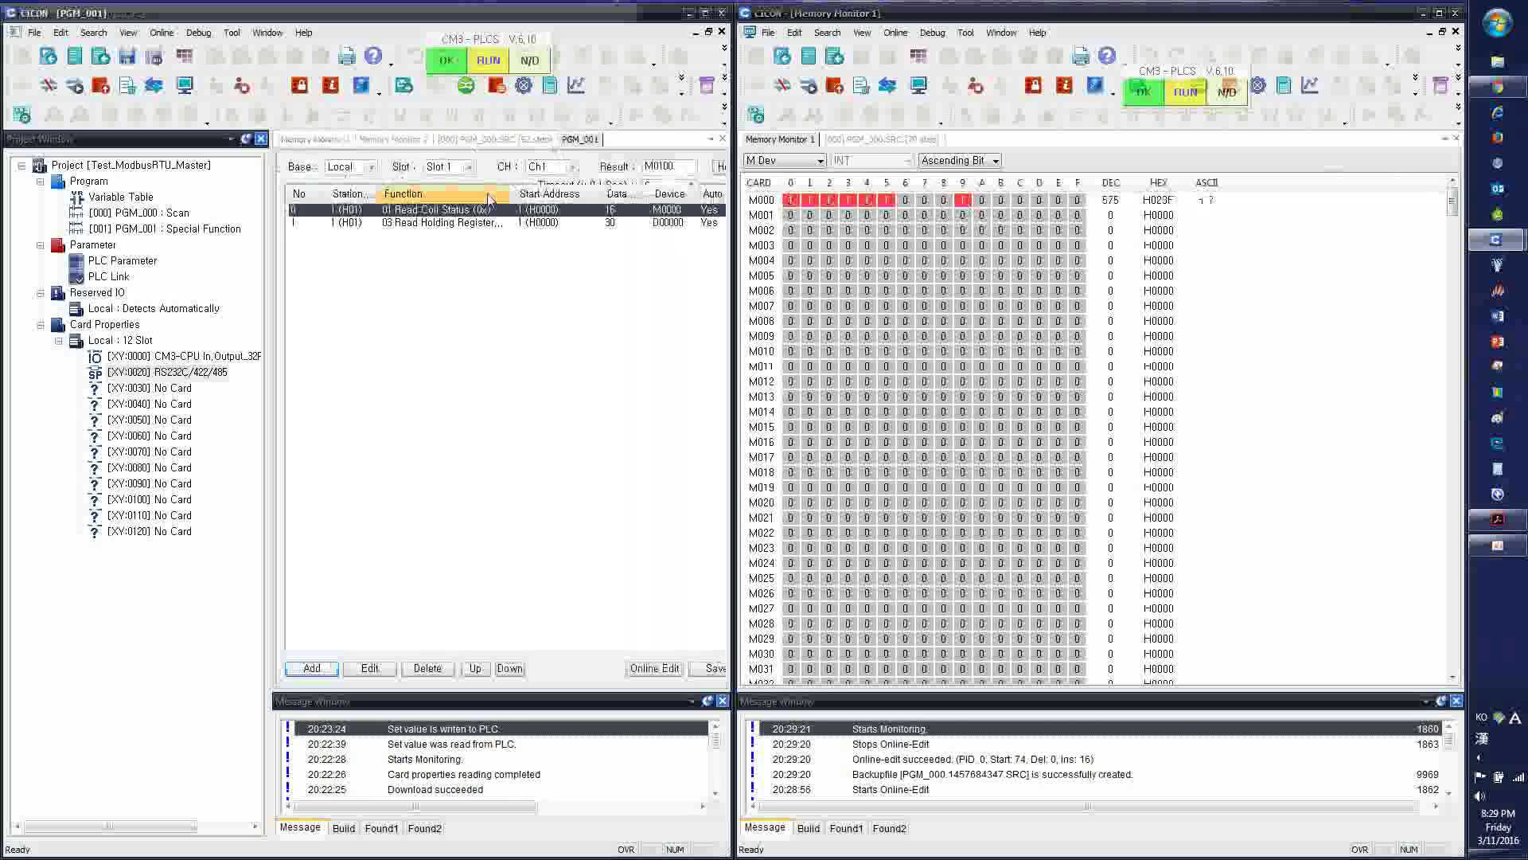
pyautogui.doubleClick(455, 223)
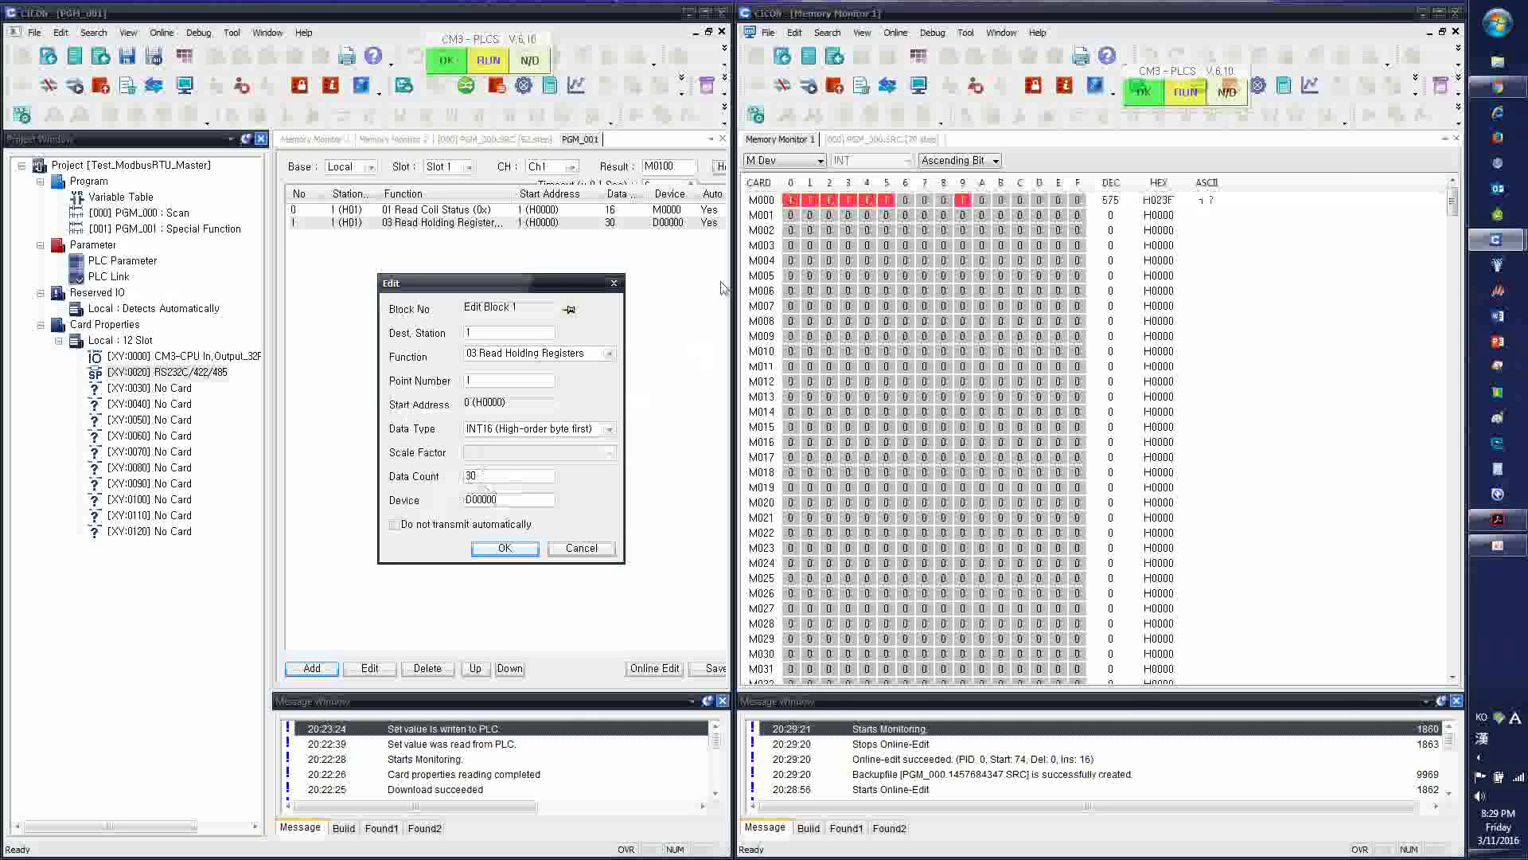
# Switch both slave and master Memory Monitors from M Dev to D Dev
pyautogui.click(803, 162)
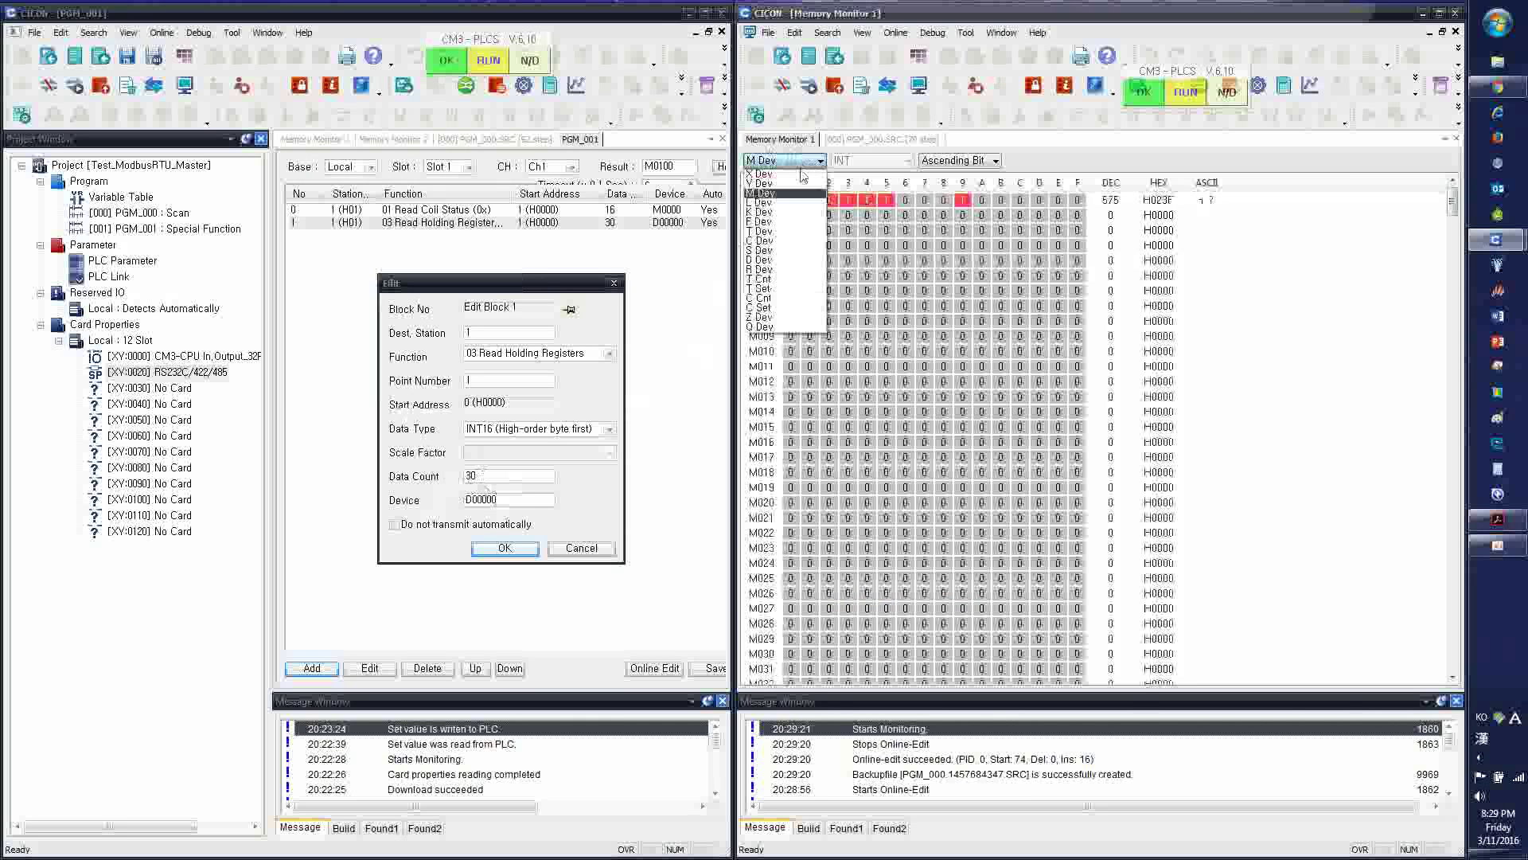
pyautogui.click(771, 263)
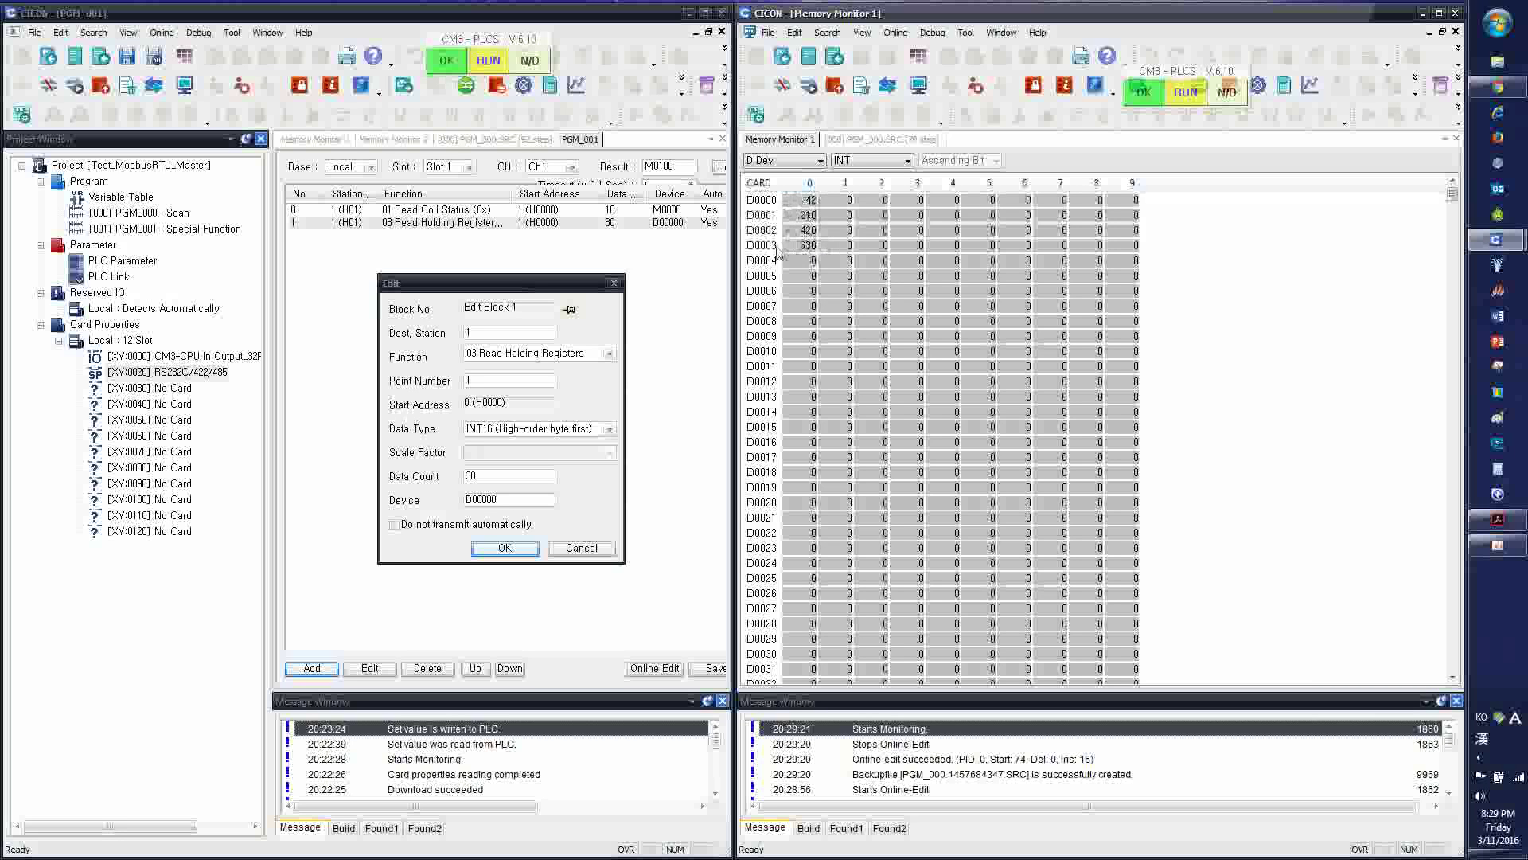
pyautogui.click(323, 140)
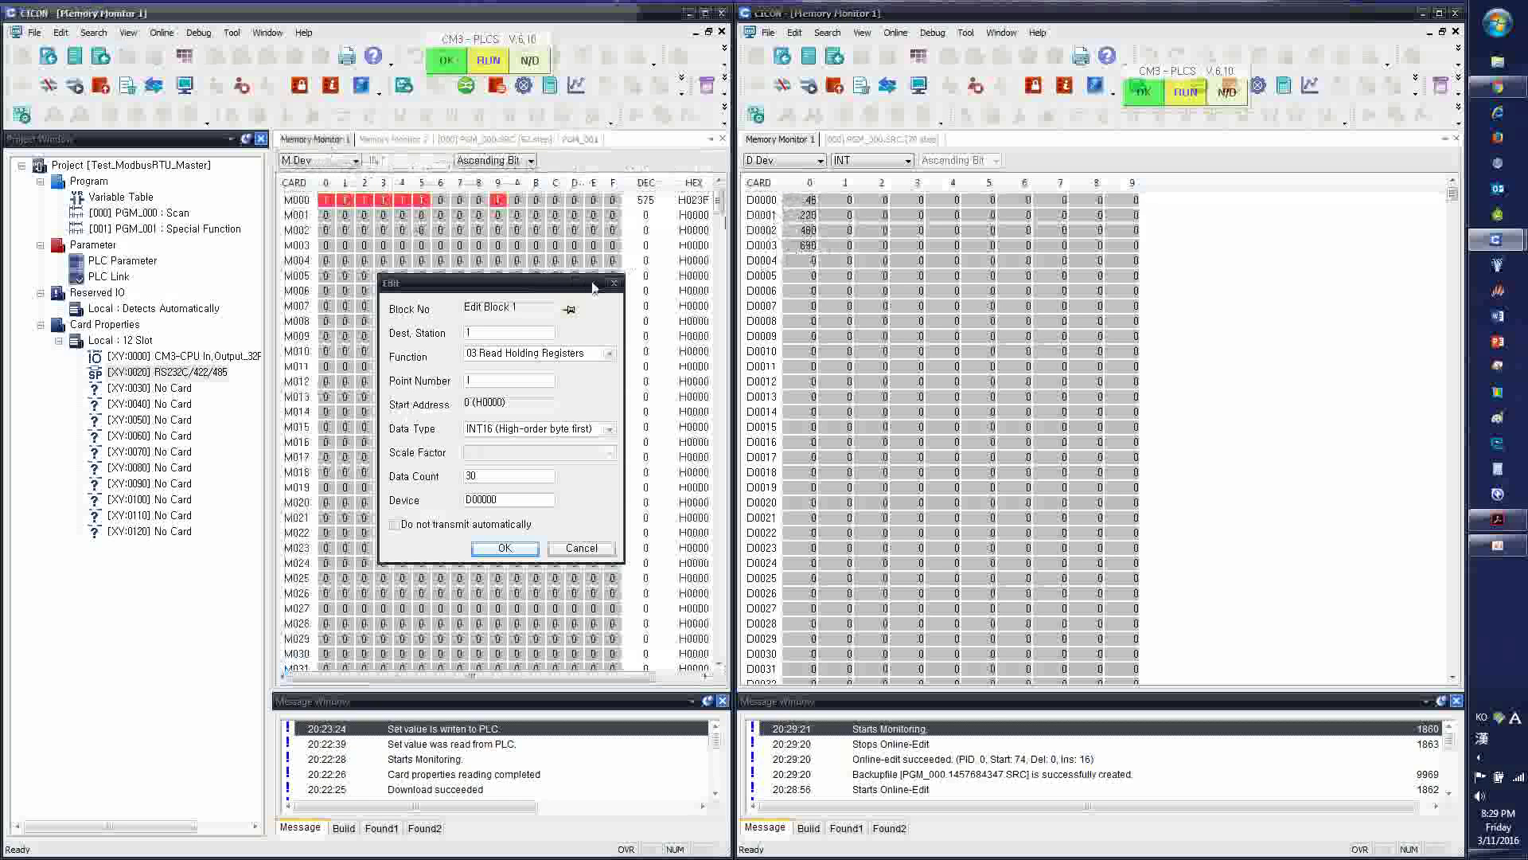
pyautogui.press('Return')
pyautogui.click(356, 161)
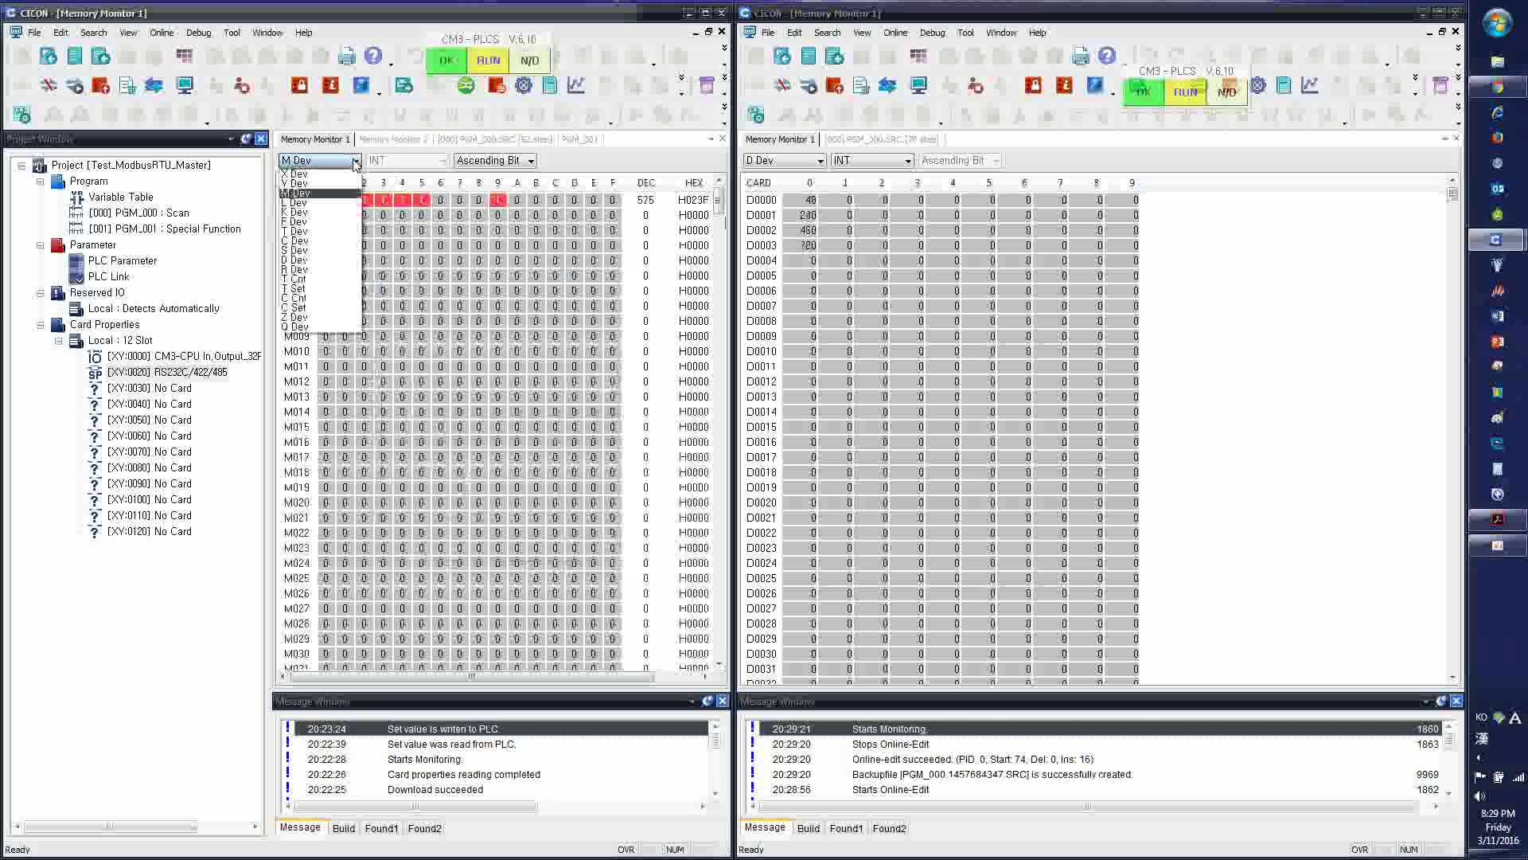
pyautogui.click(304, 263)
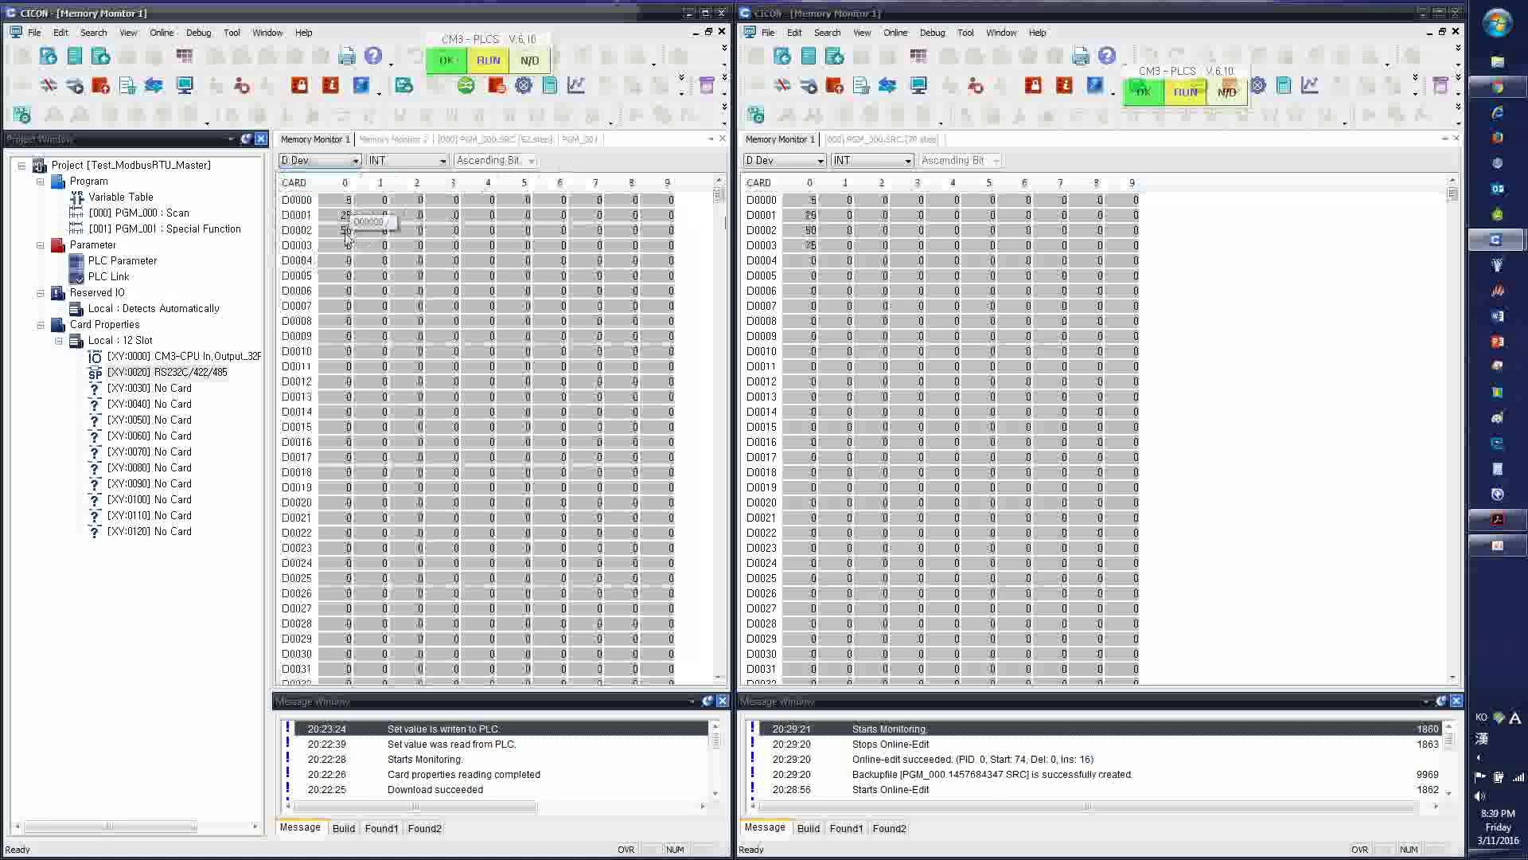
# Recheck the master's Read Holding Registers block settings, then return to its D-register monitor
pyautogui.click(574, 140)
pyautogui.doubleClick(493, 226)
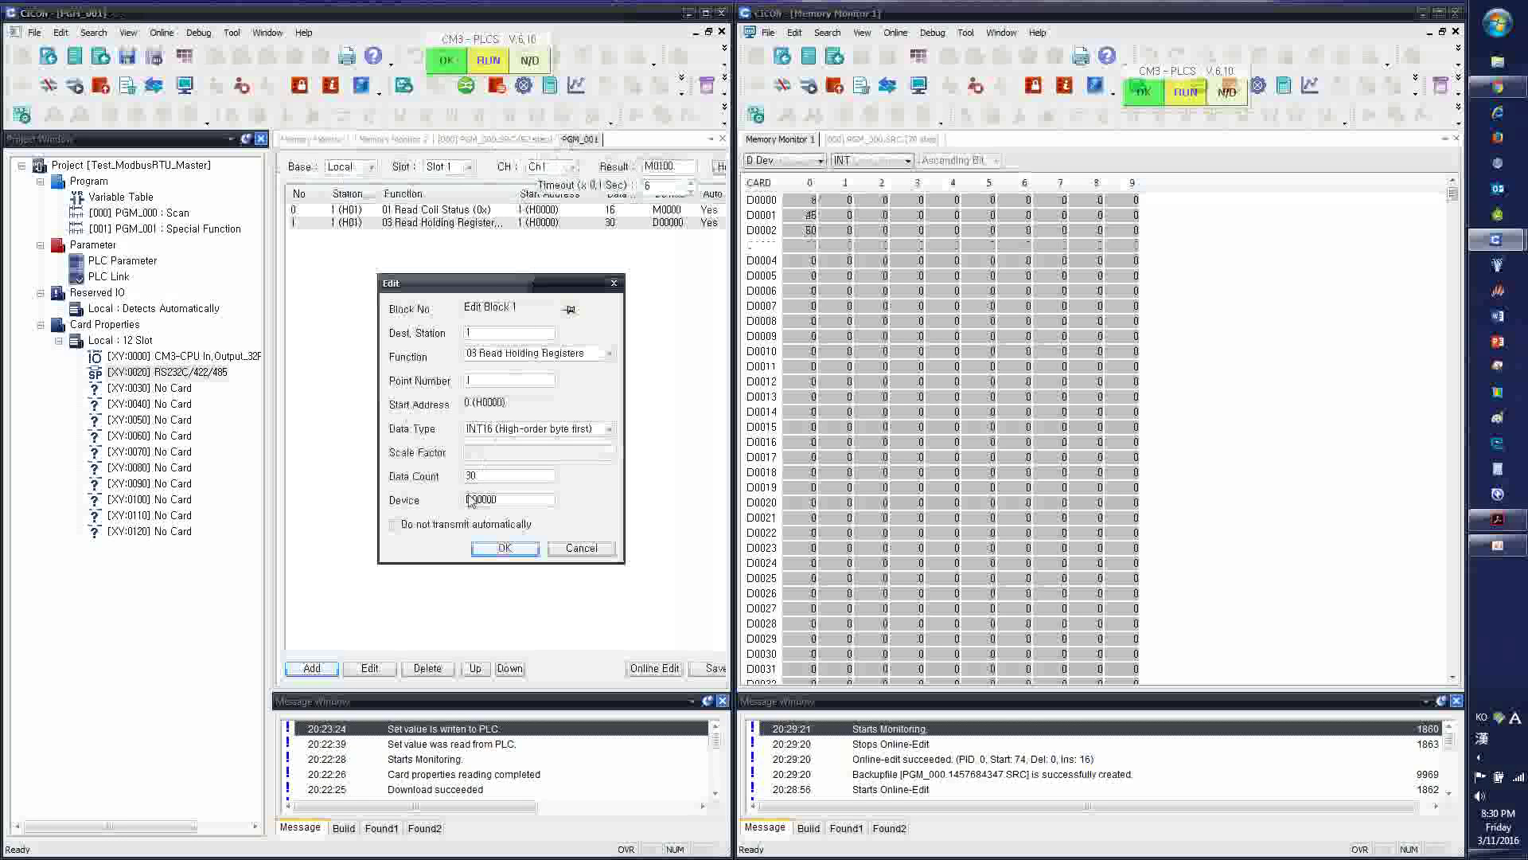
pyautogui.click(504, 549)
pyautogui.click(315, 139)
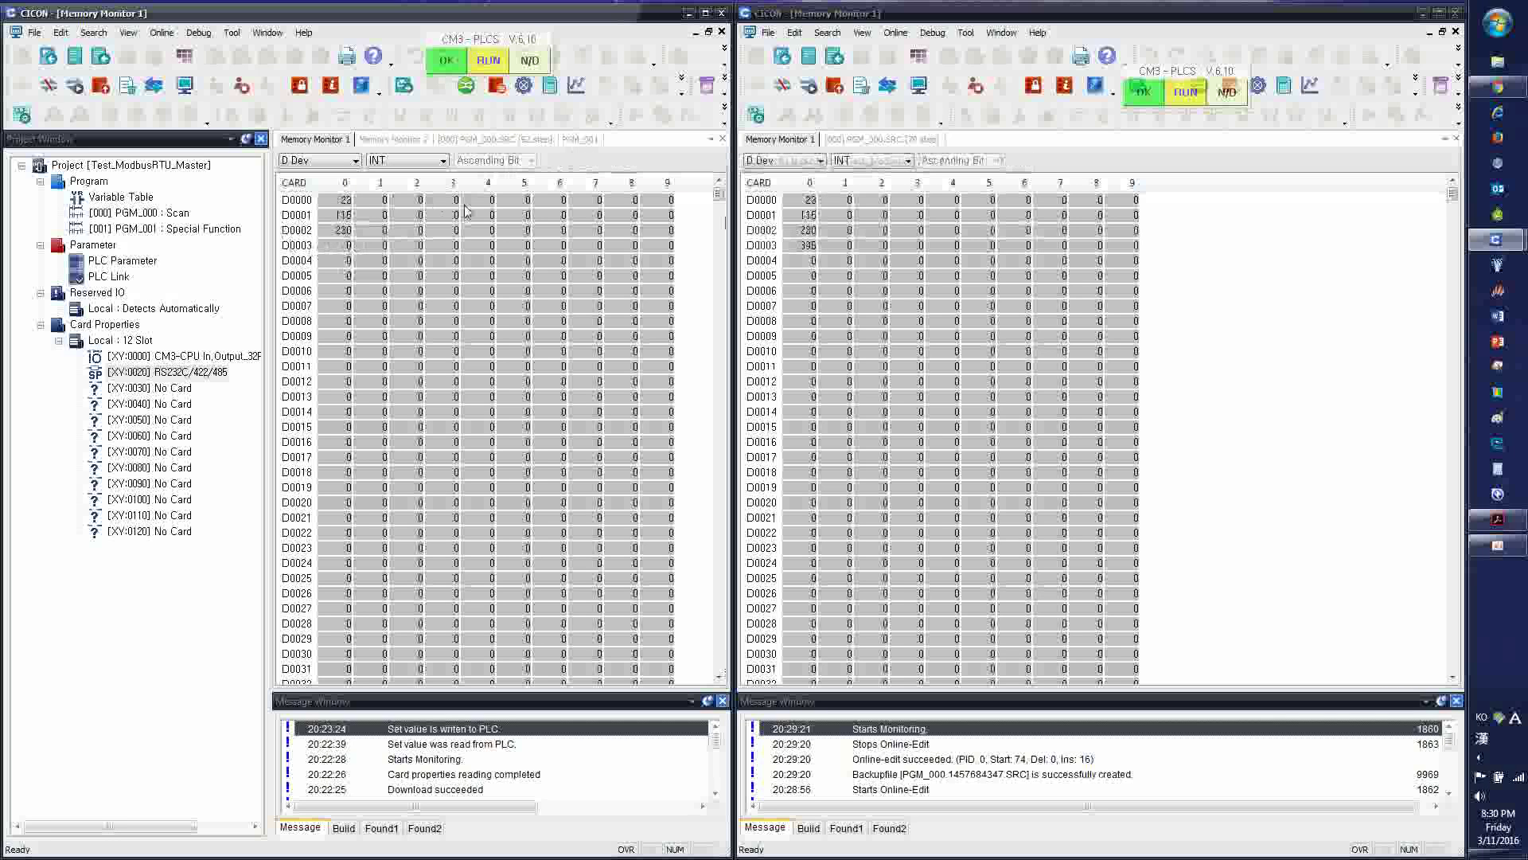
# Change block 1's Read Holding Registers data count from 30 to 40 and apply it with Online Edit
pyautogui.click(567, 140)
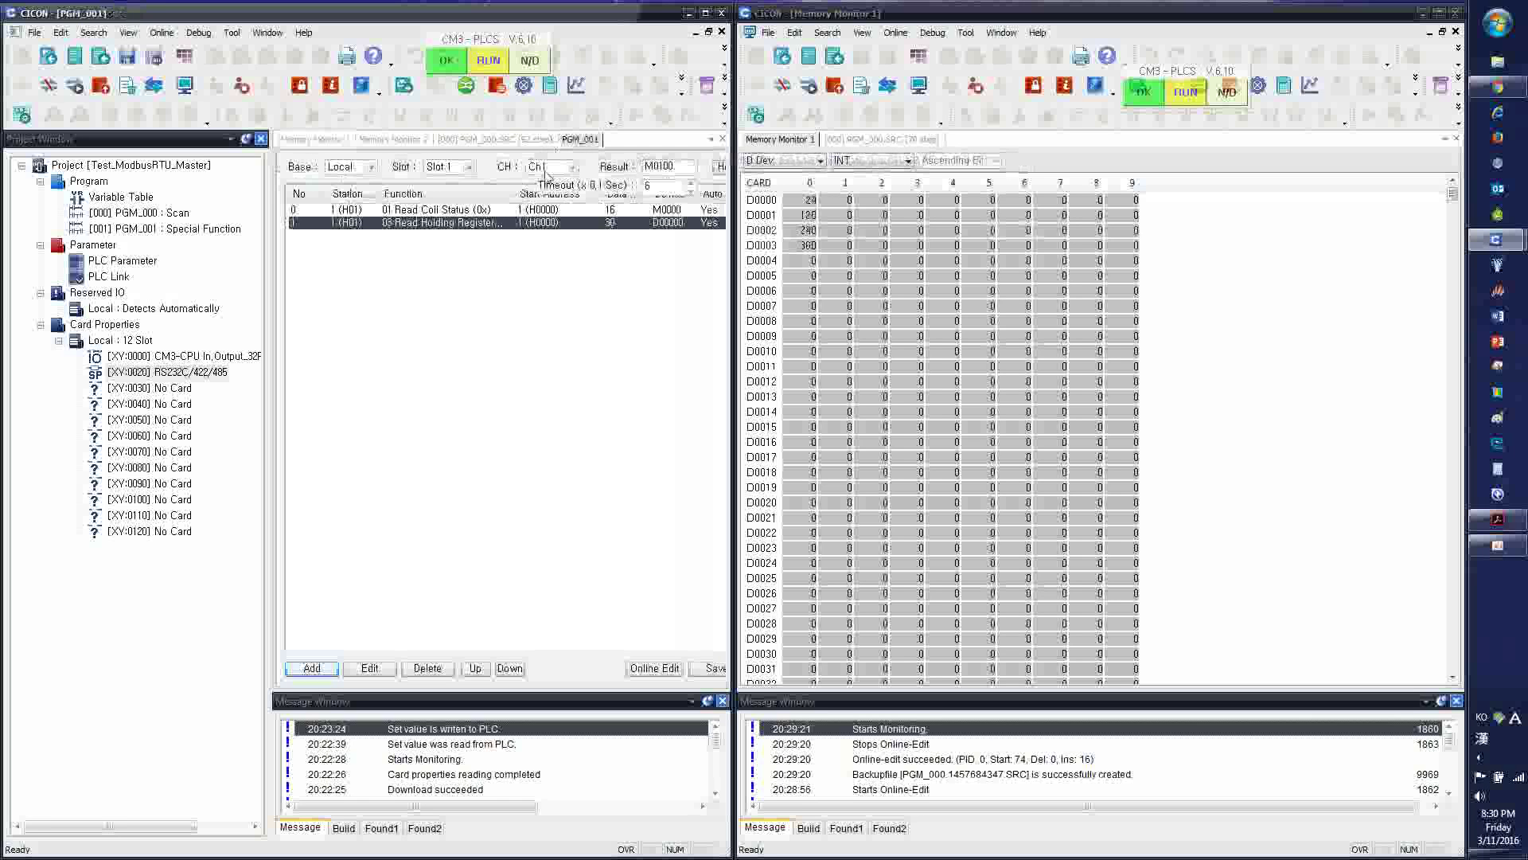
pyautogui.doubleClick(442, 223)
pyautogui.doubleClick(486, 477)
pyautogui.write('40')
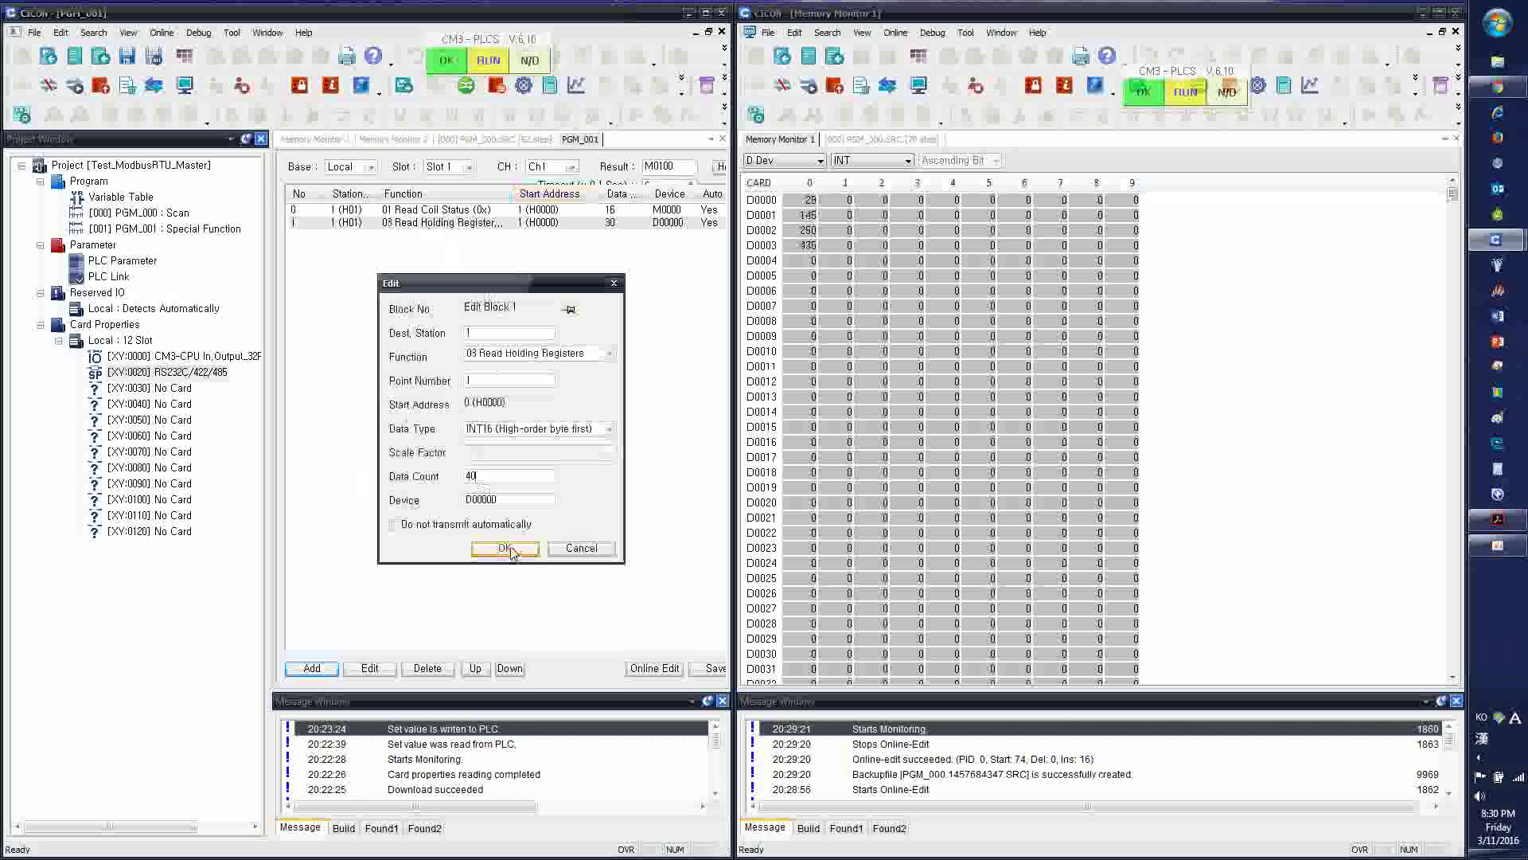
pyautogui.click(504, 547)
pyautogui.click(639, 669)
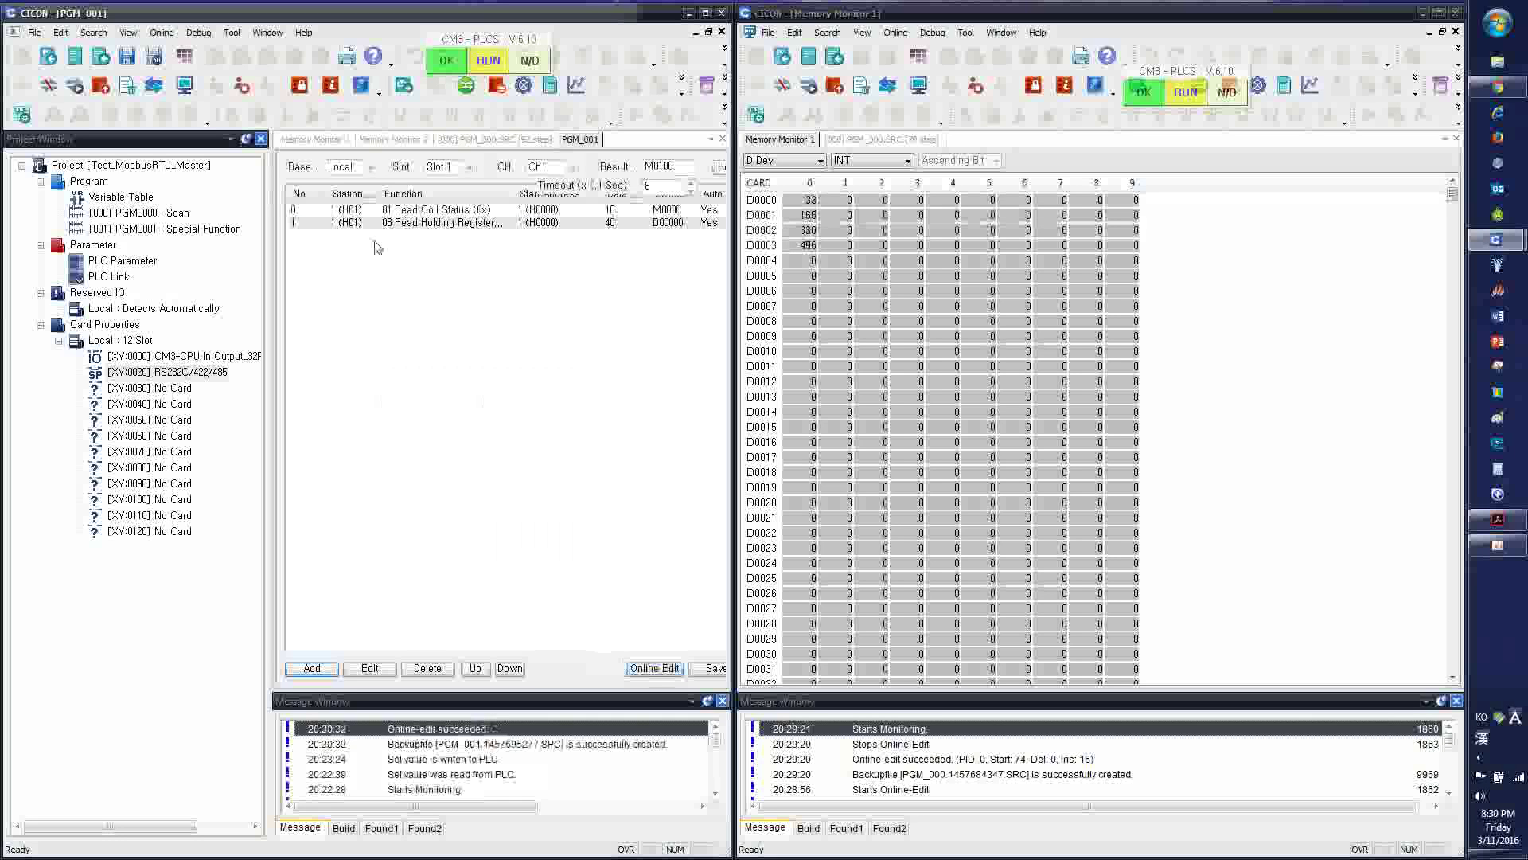
pyautogui.click(337, 140)
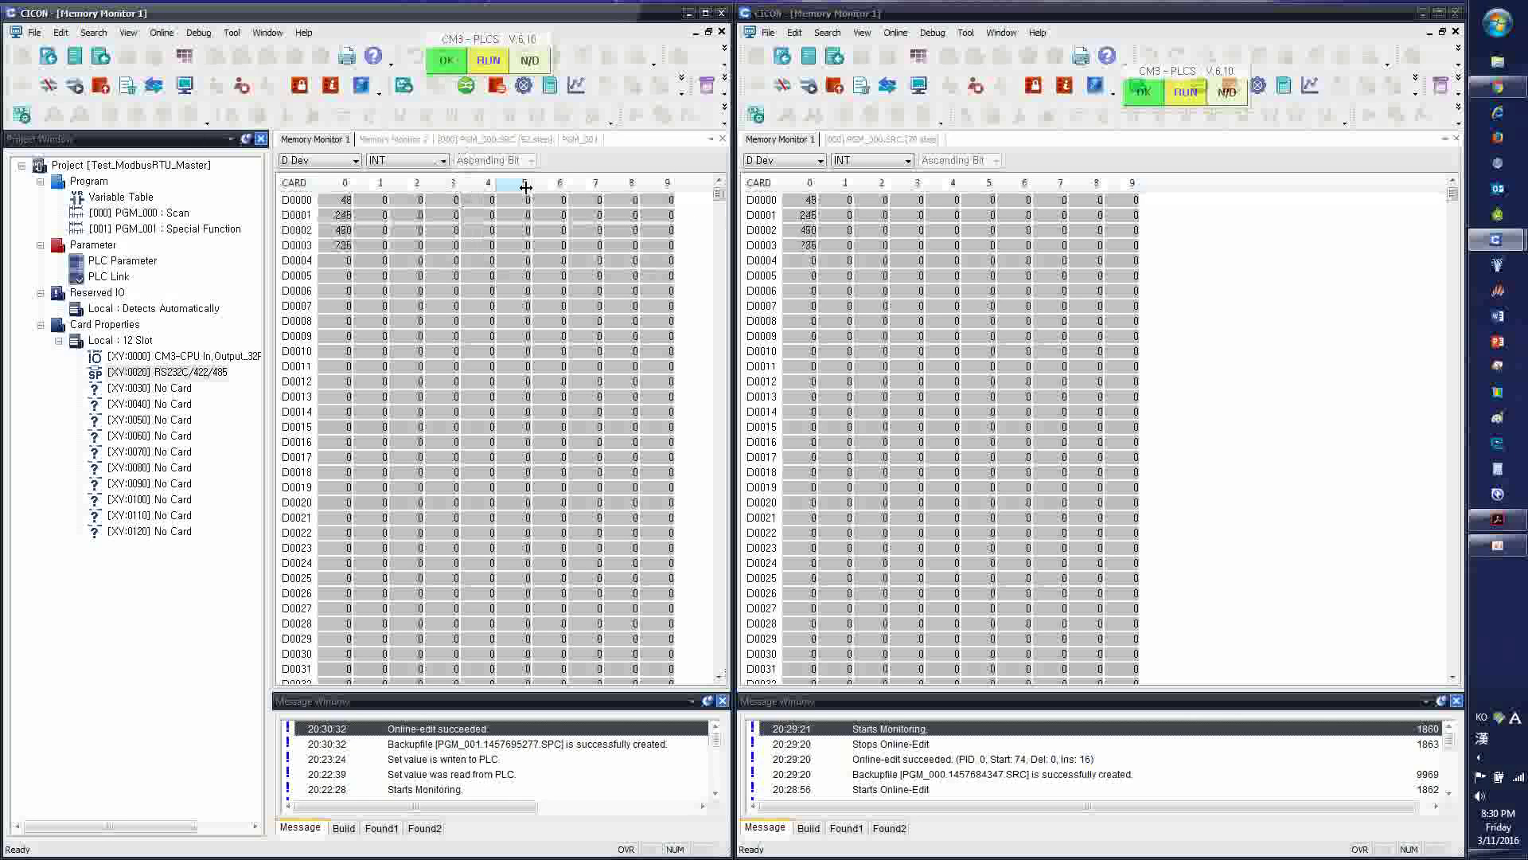
# Disconnect the master and slave PLCs, close the master's CICON window, and dismiss the offline notice
pyautogui.click(48, 86)
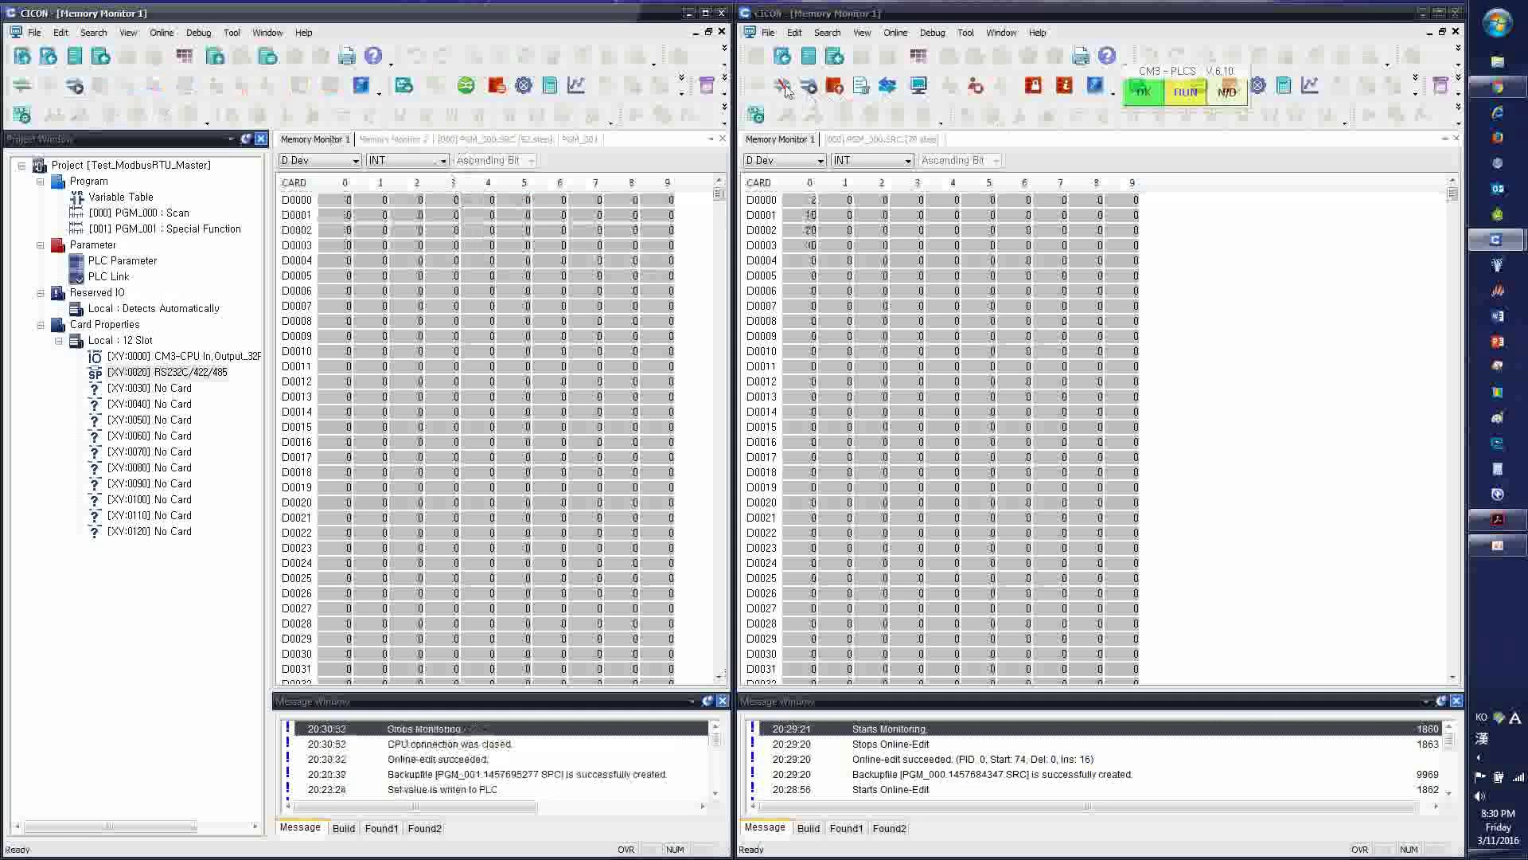
pyautogui.click(785, 87)
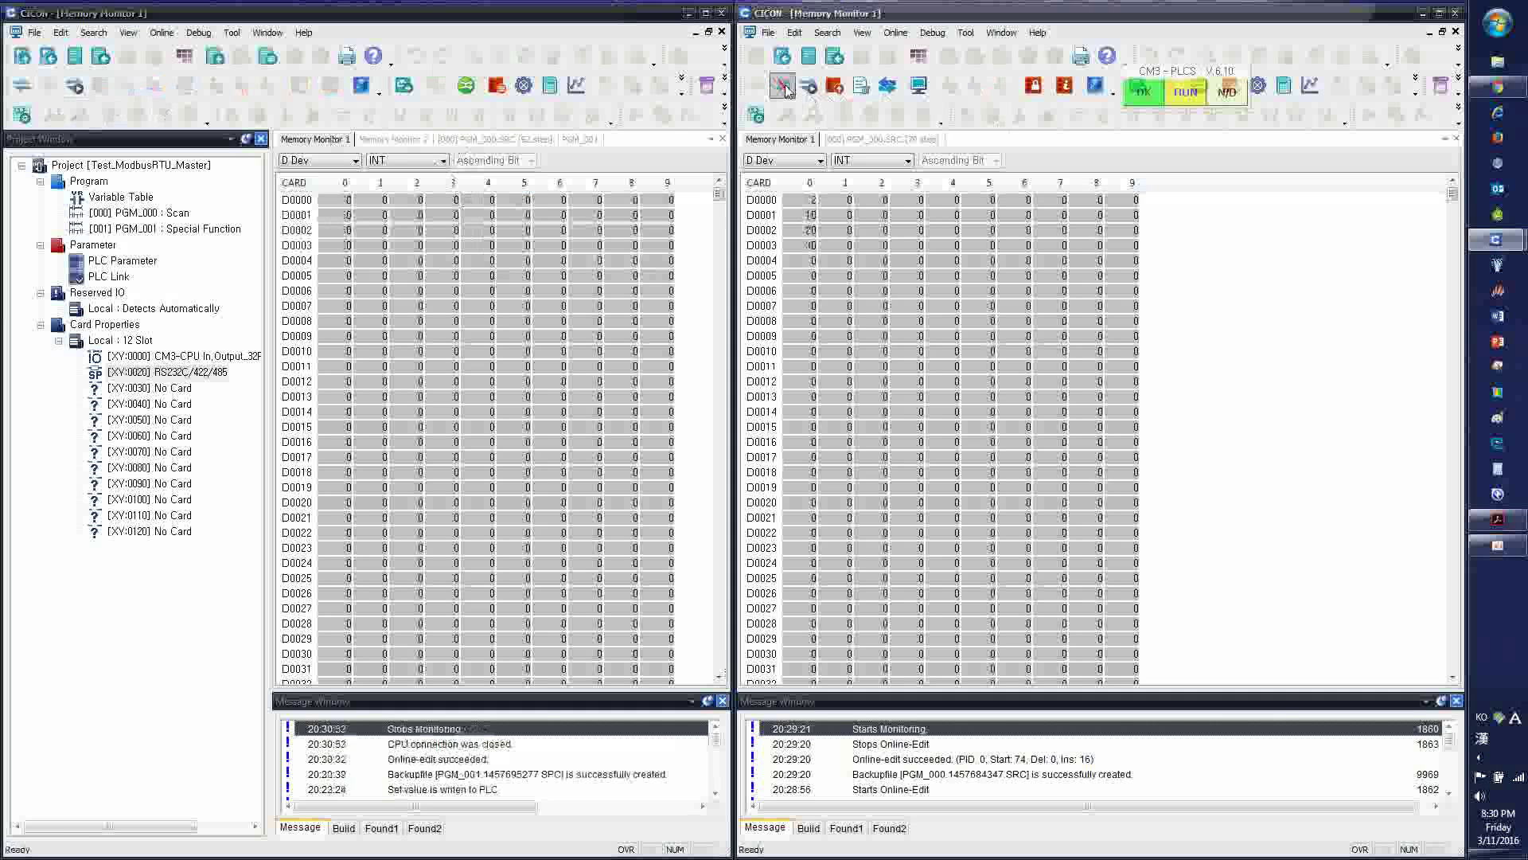
pyautogui.click(721, 13)
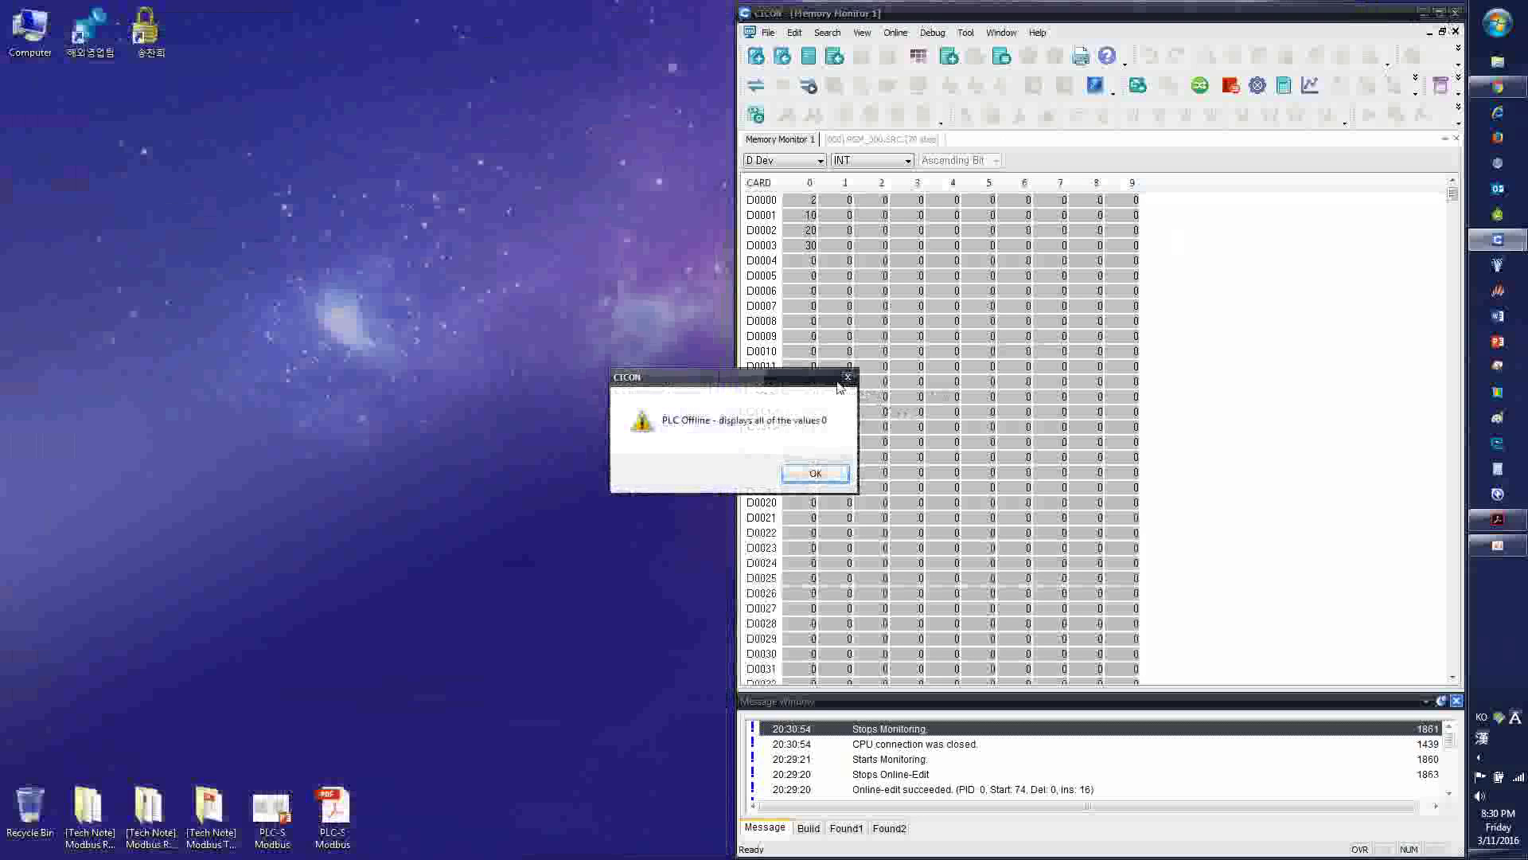
pyautogui.click(816, 473)
# Close the last CICON window, view the PLC-S Modbus PDF's RTU wiring page, then minimize Acrobat
pyautogui.click(1456, 32)
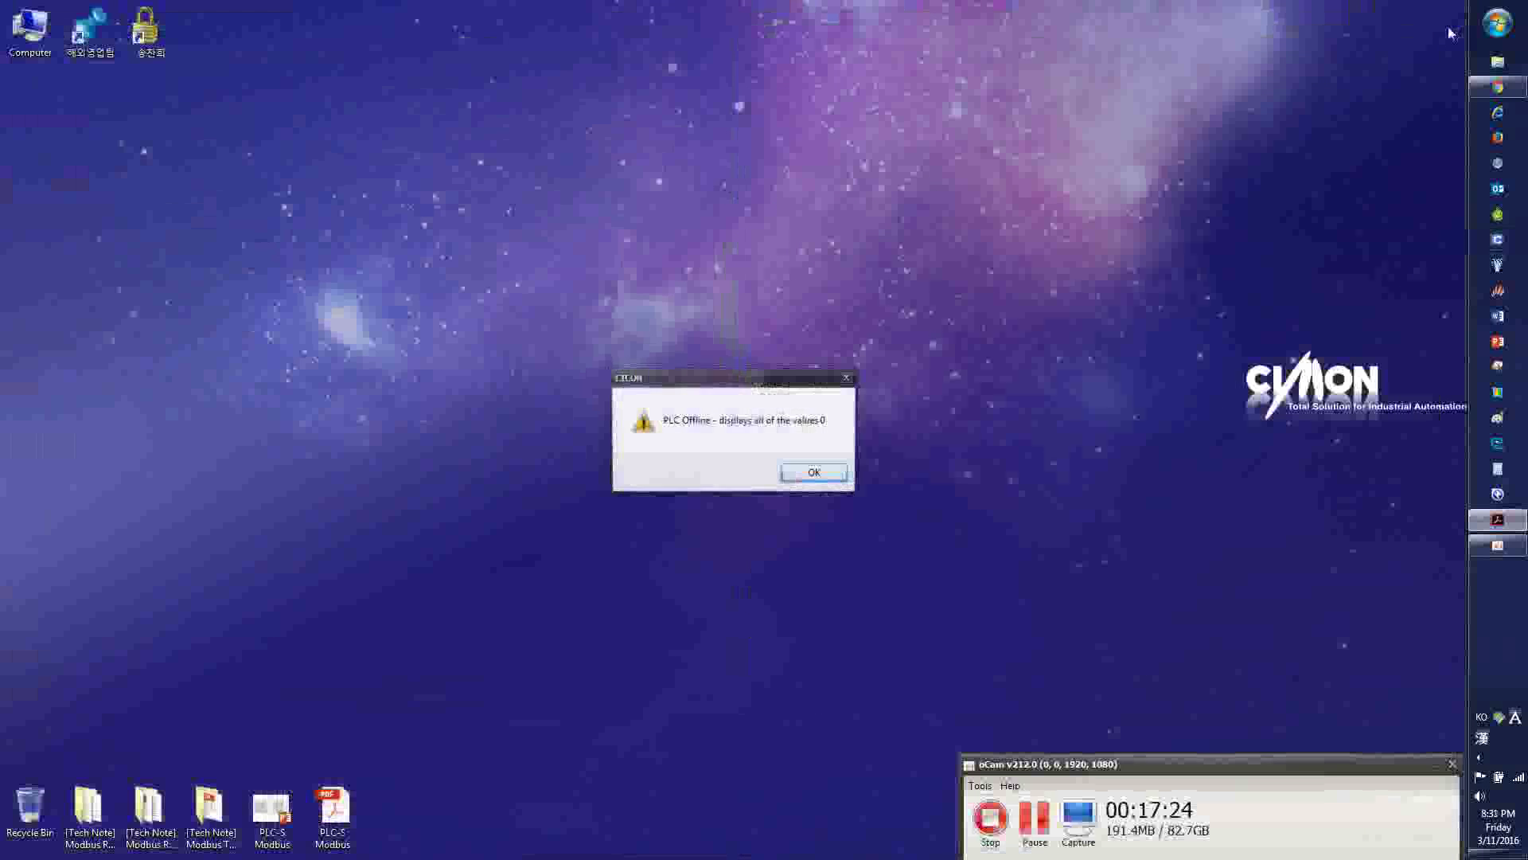
pyautogui.click(840, 475)
pyautogui.click(1498, 518)
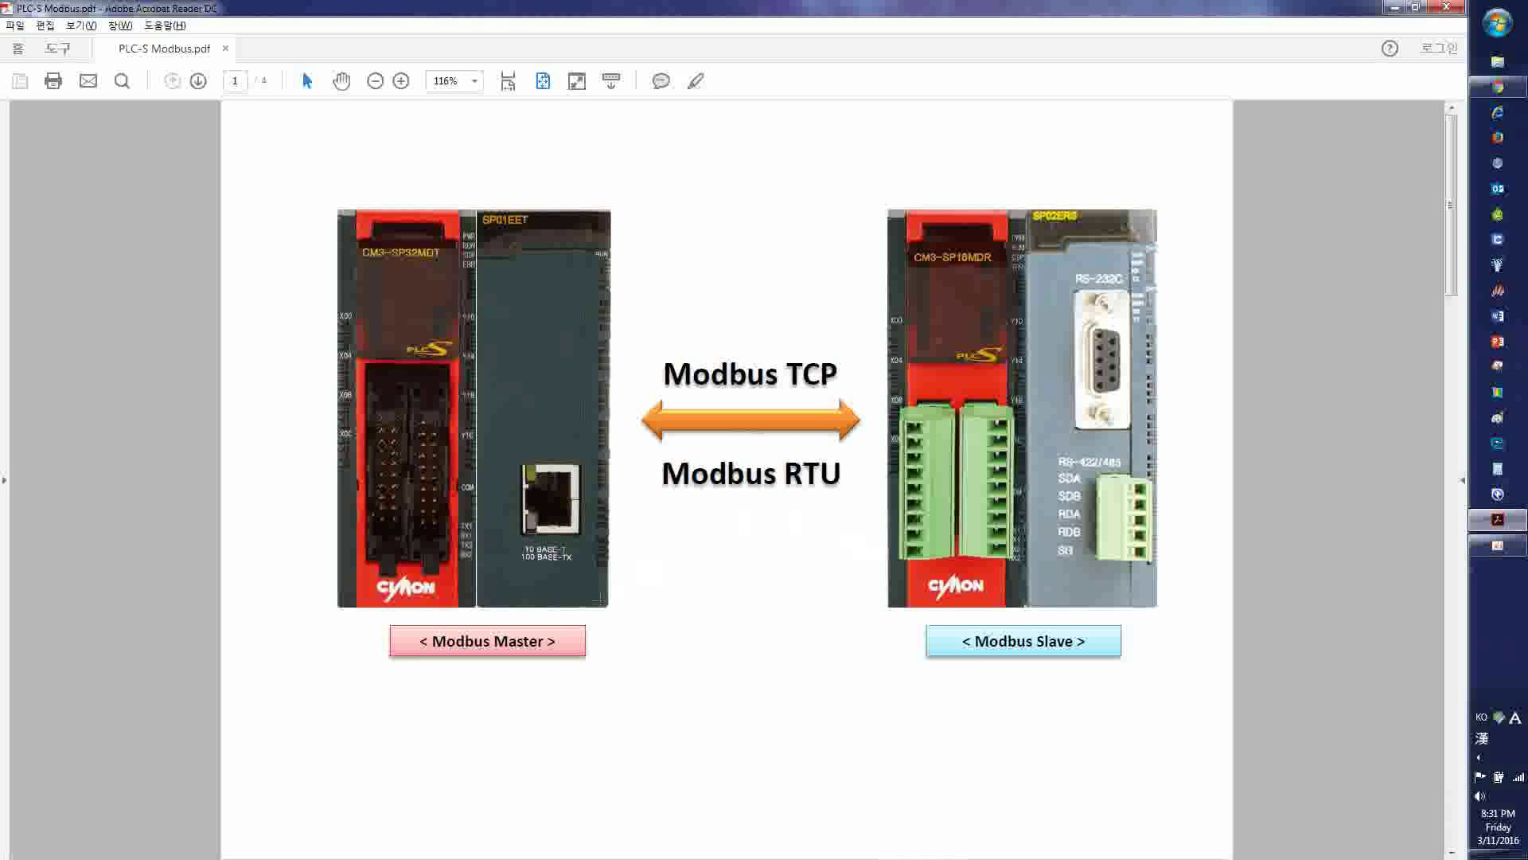
pyautogui.scroll(-3, 1244, 559)
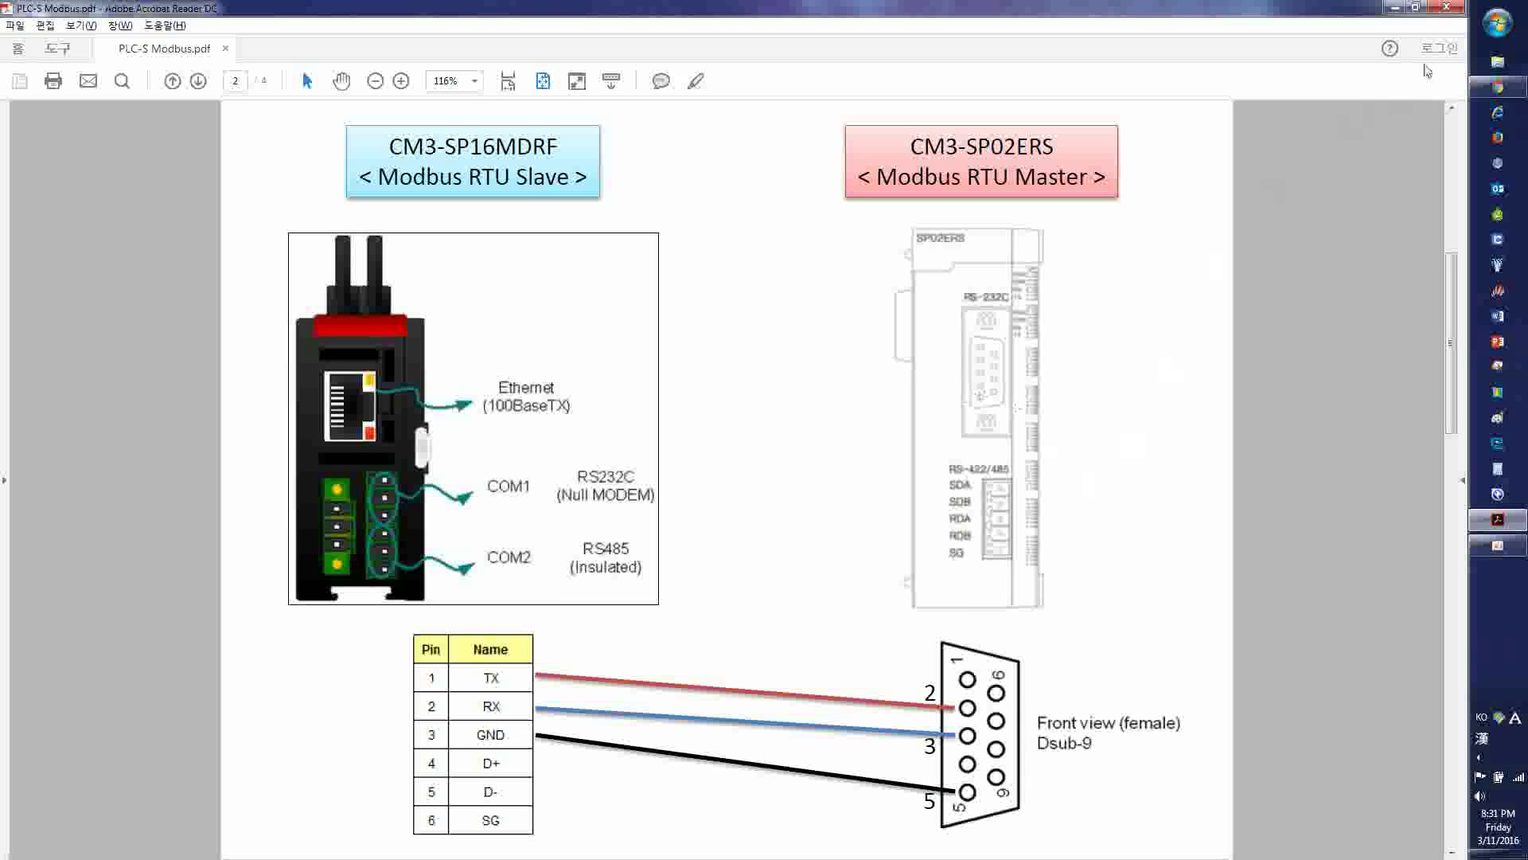
pyautogui.click(1394, 7)
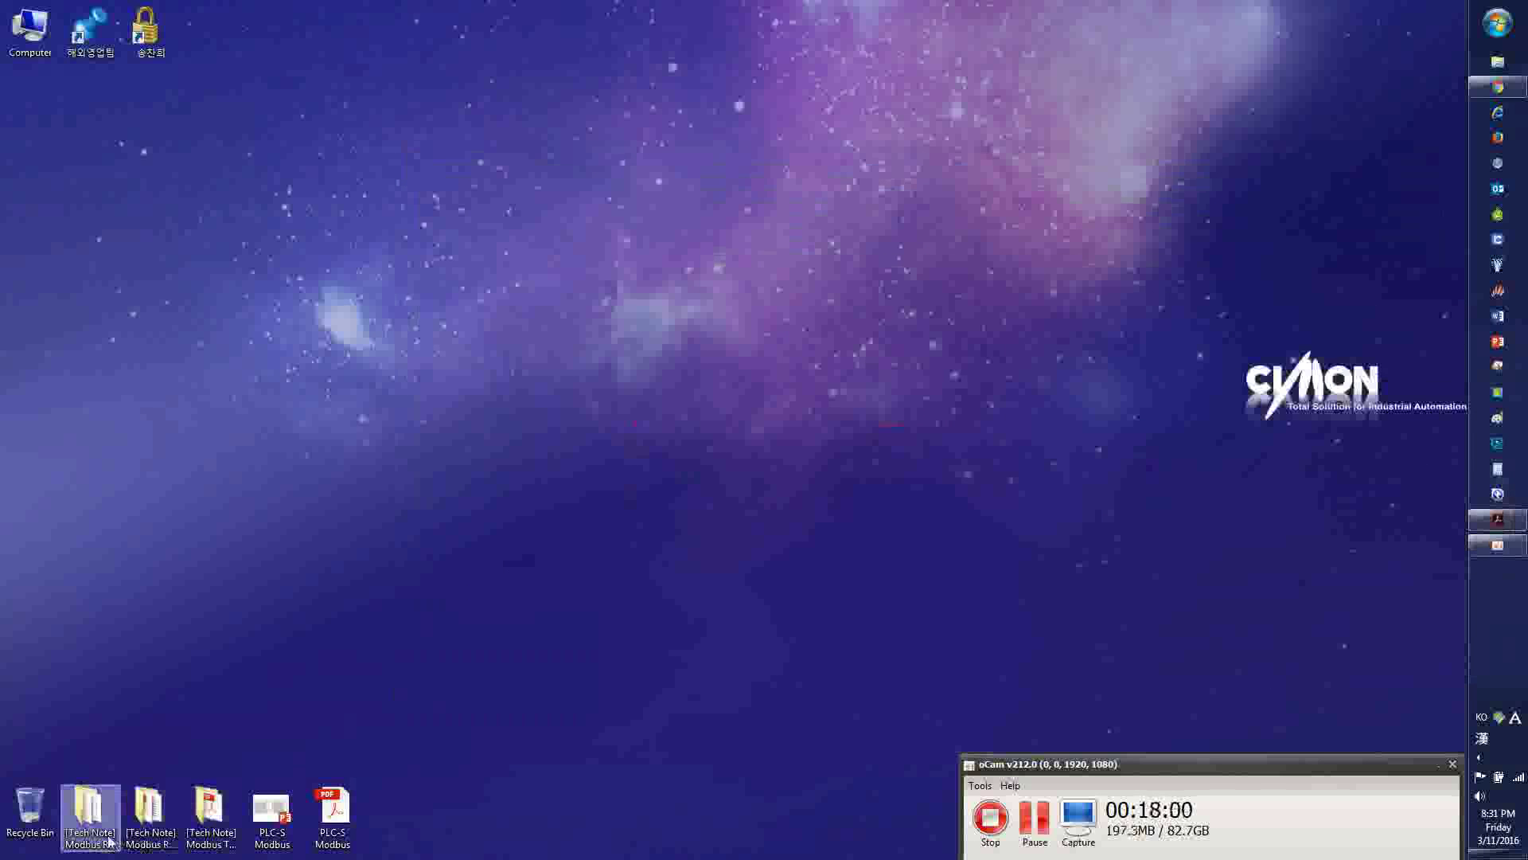
# Open the 실제 결선1 wiring photo from the [Tech Note] Modbus RTU 232 Master folder
pyautogui.doubleClick(109, 842)
pyautogui.click(419, 693)
pyautogui.doubleClick(420, 693)
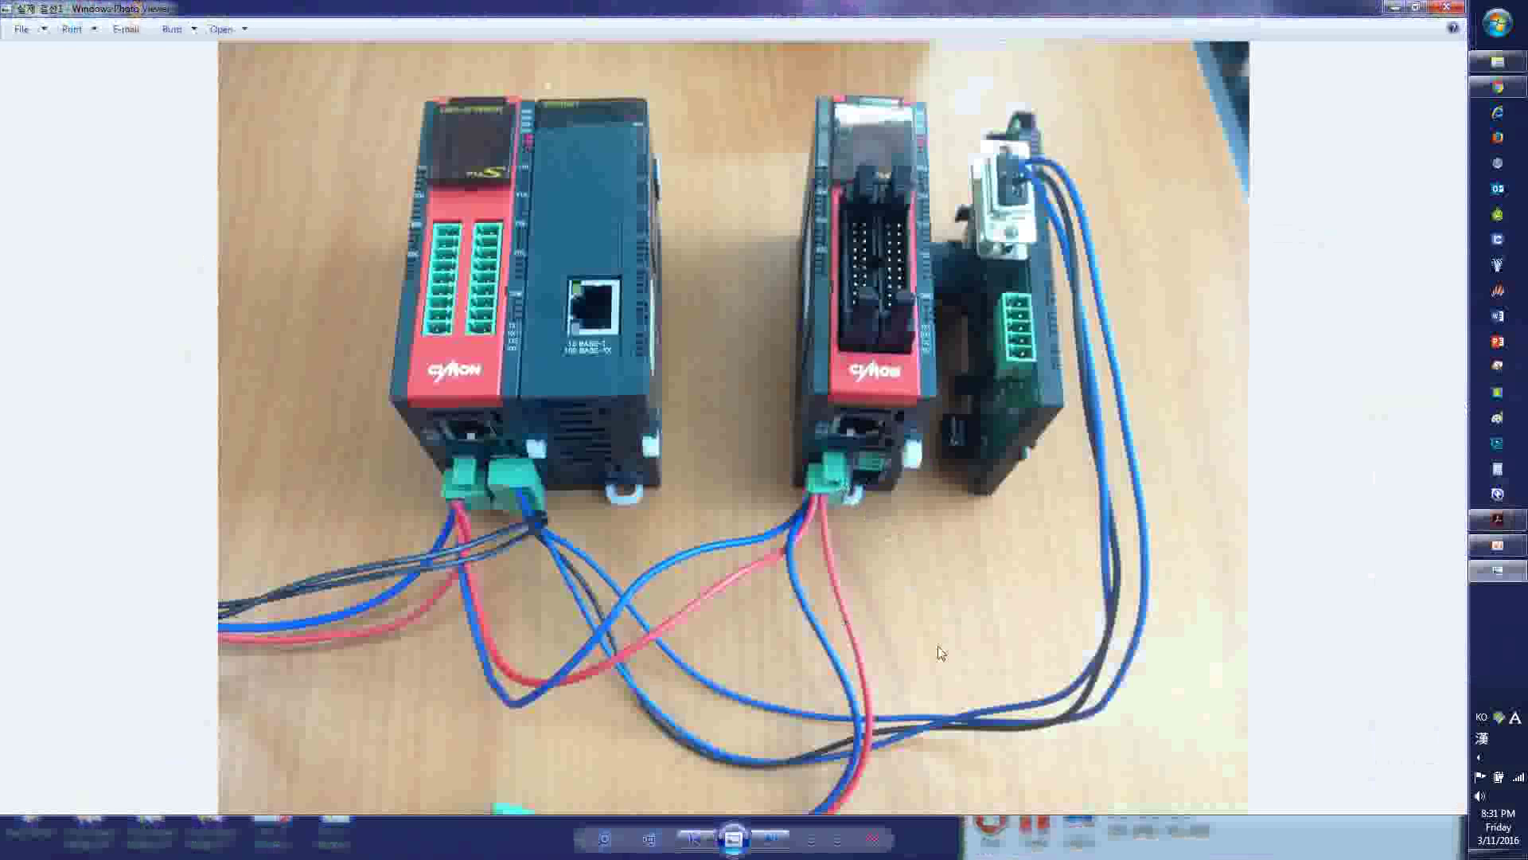